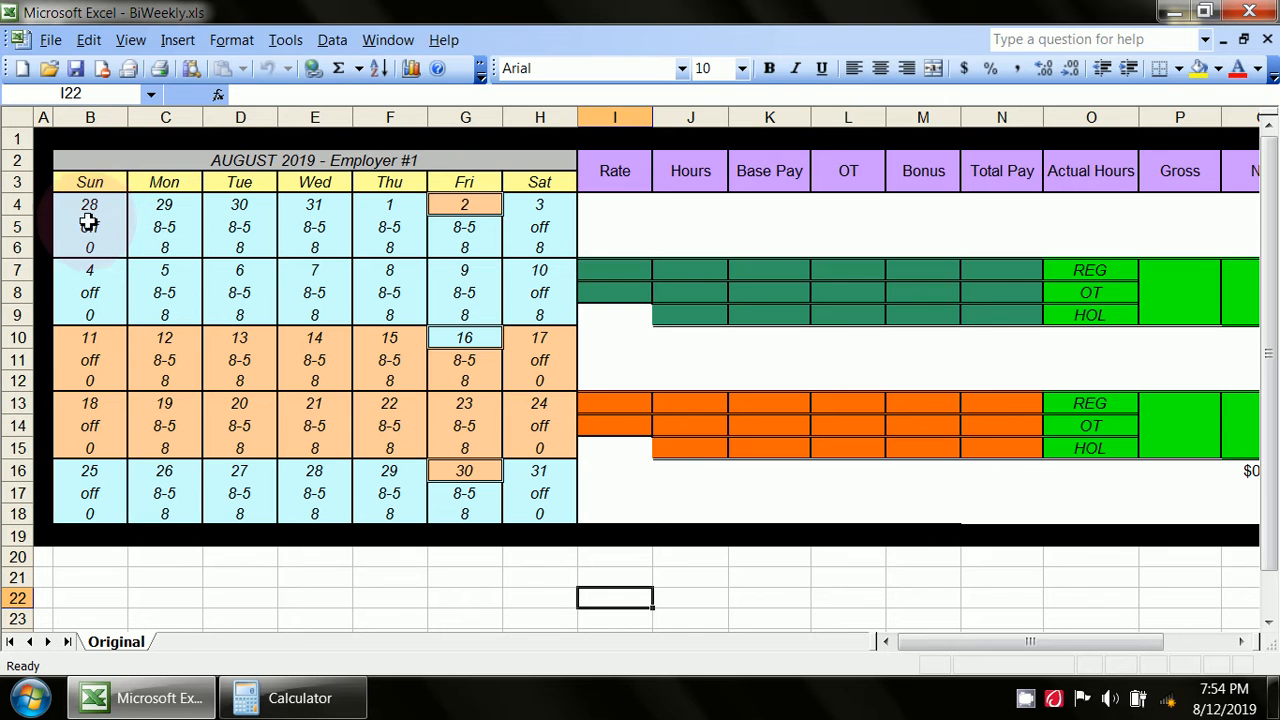
Review the calendar's first pay-period dates and Sunday-to-Saturday weekday headers, and compare them with the system calendar for August 2019
click(89, 210)
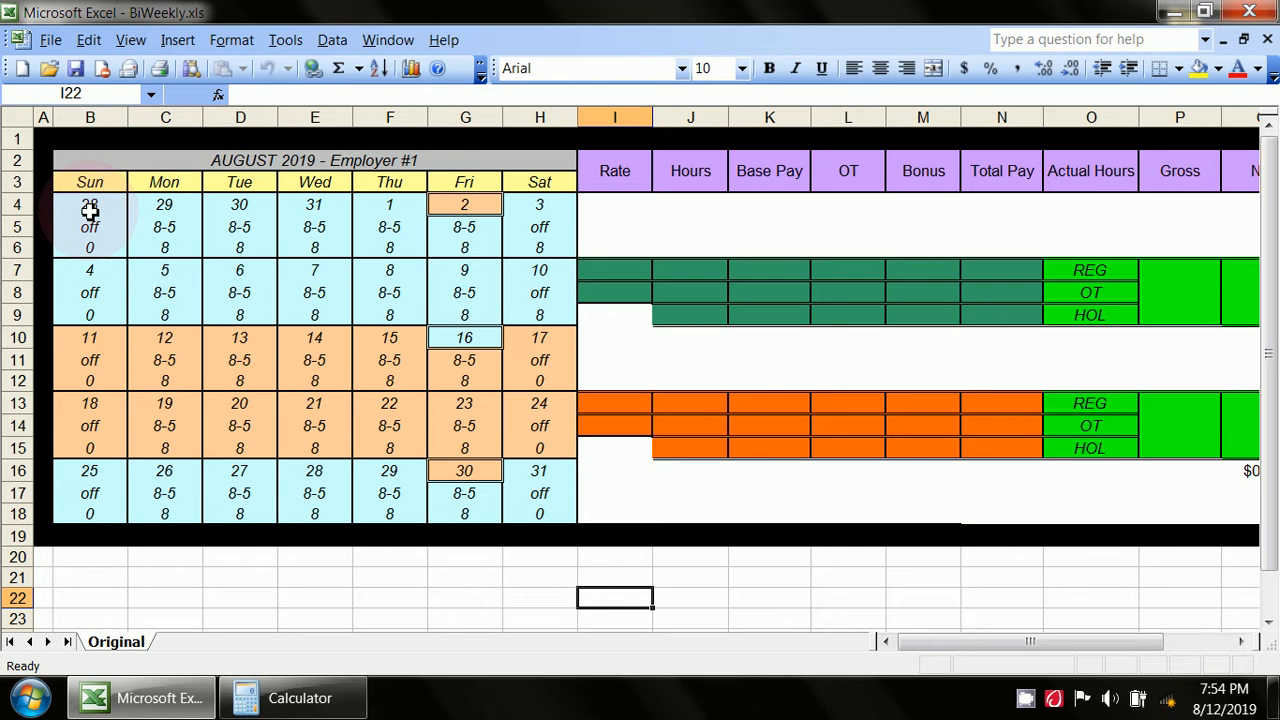
click(89, 210)
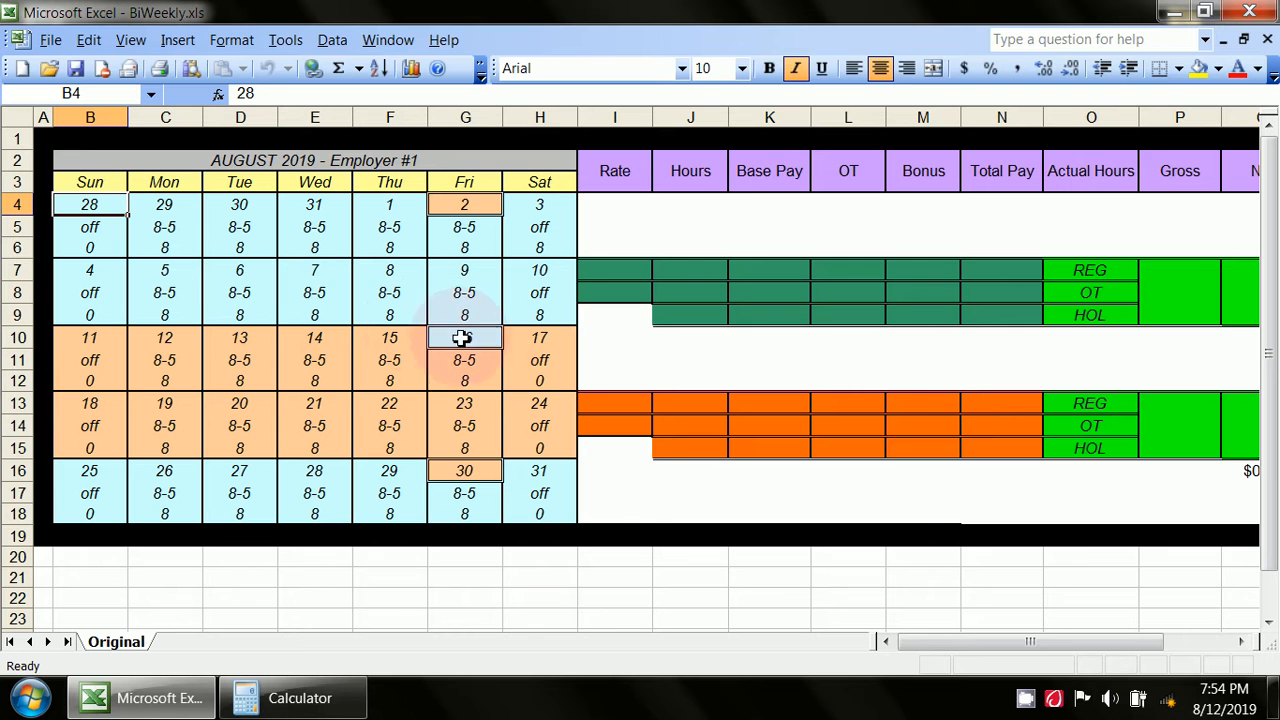
click(555, 270)
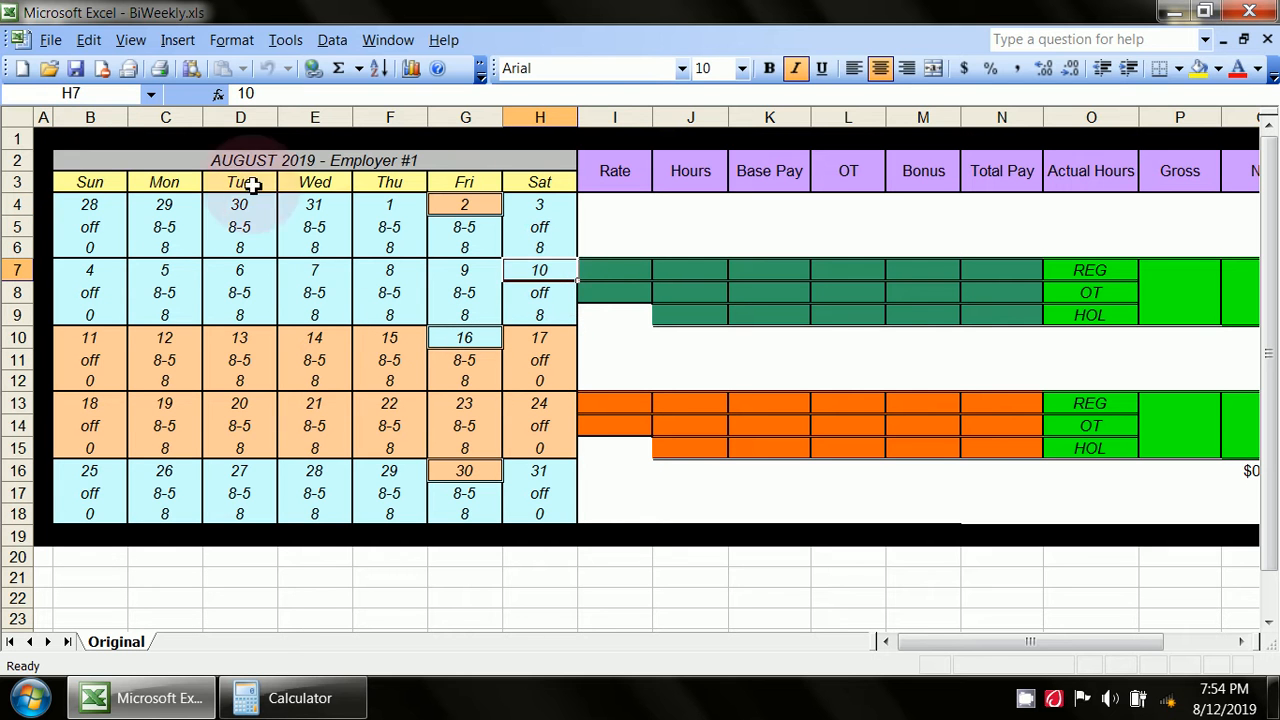
click(89, 198)
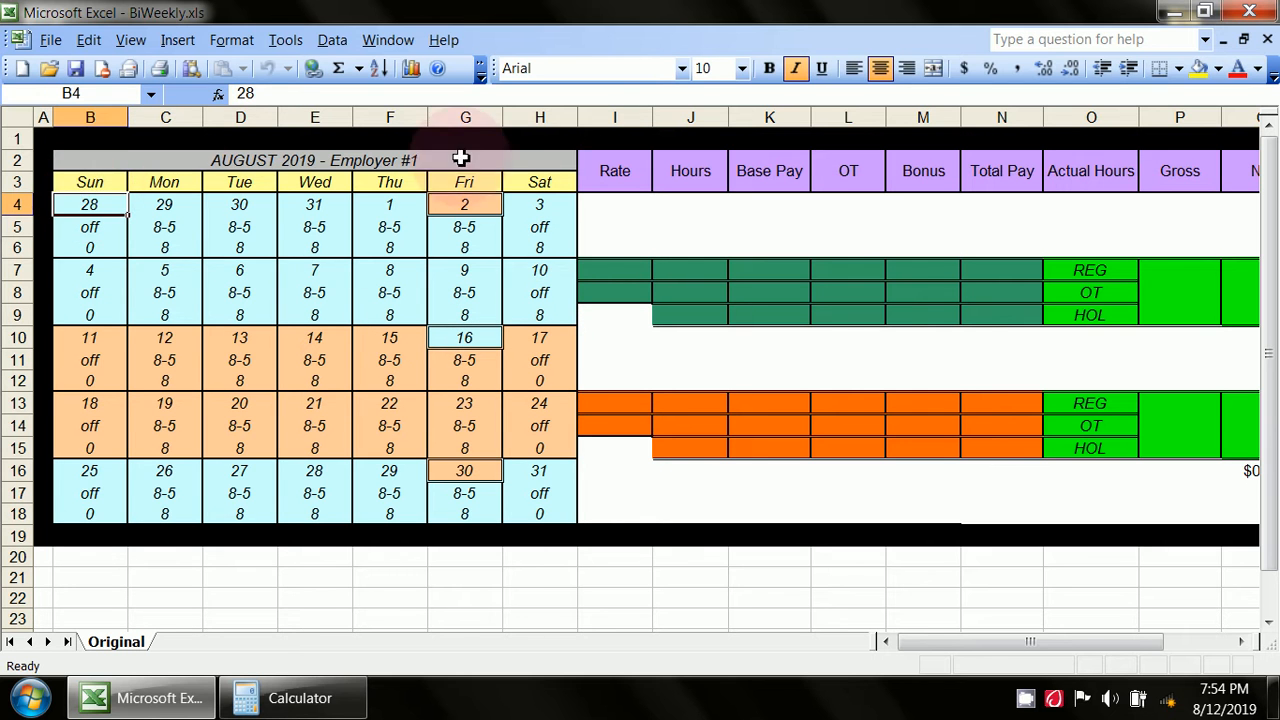
click(527, 184)
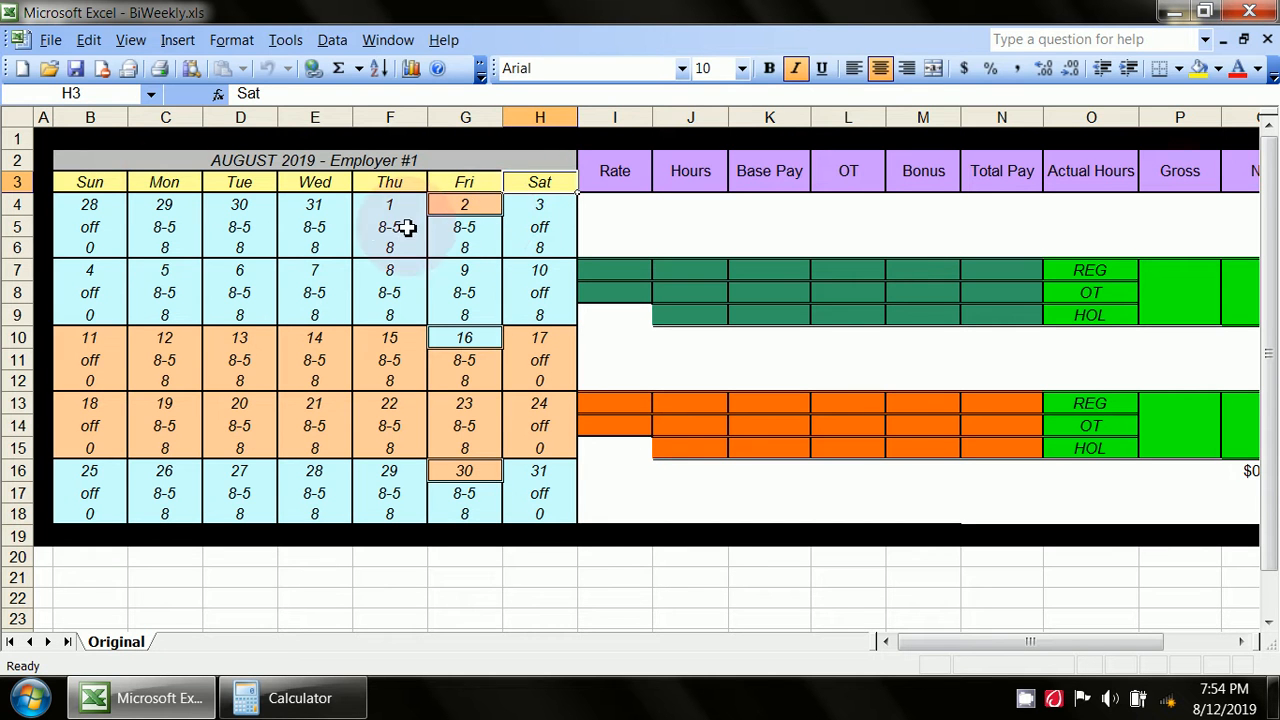
click(172, 183)
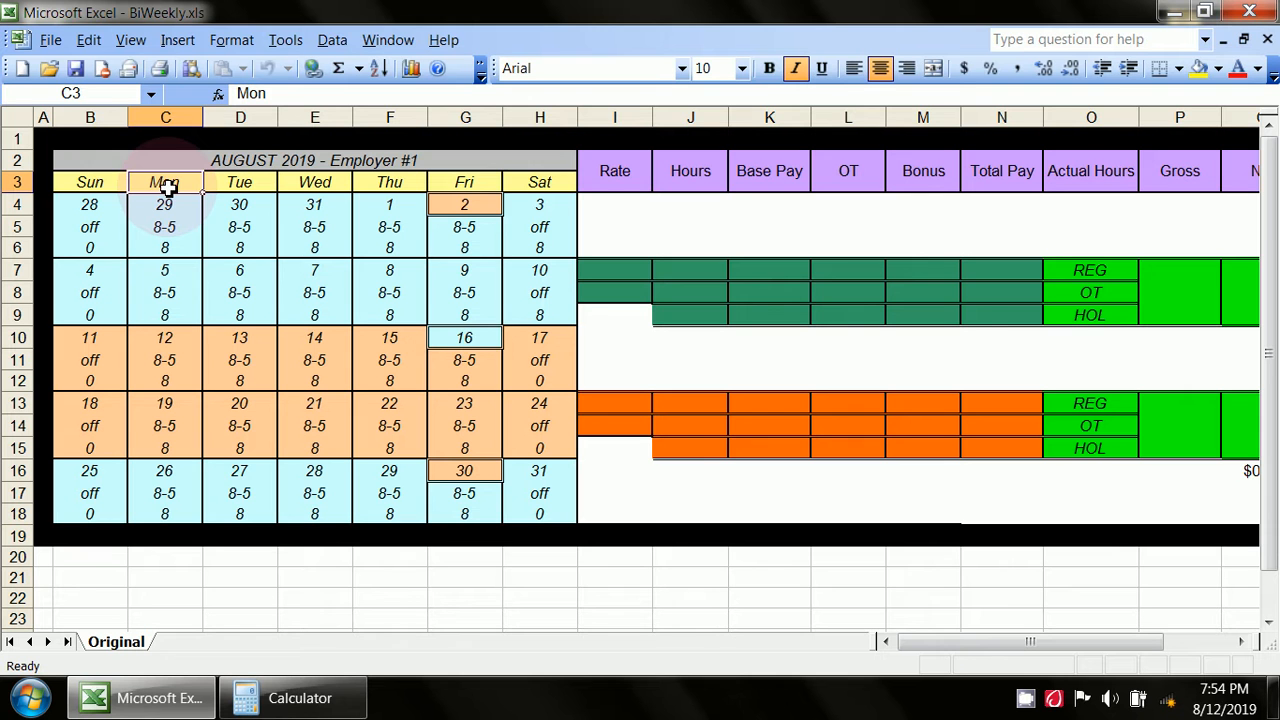
click(108, 183)
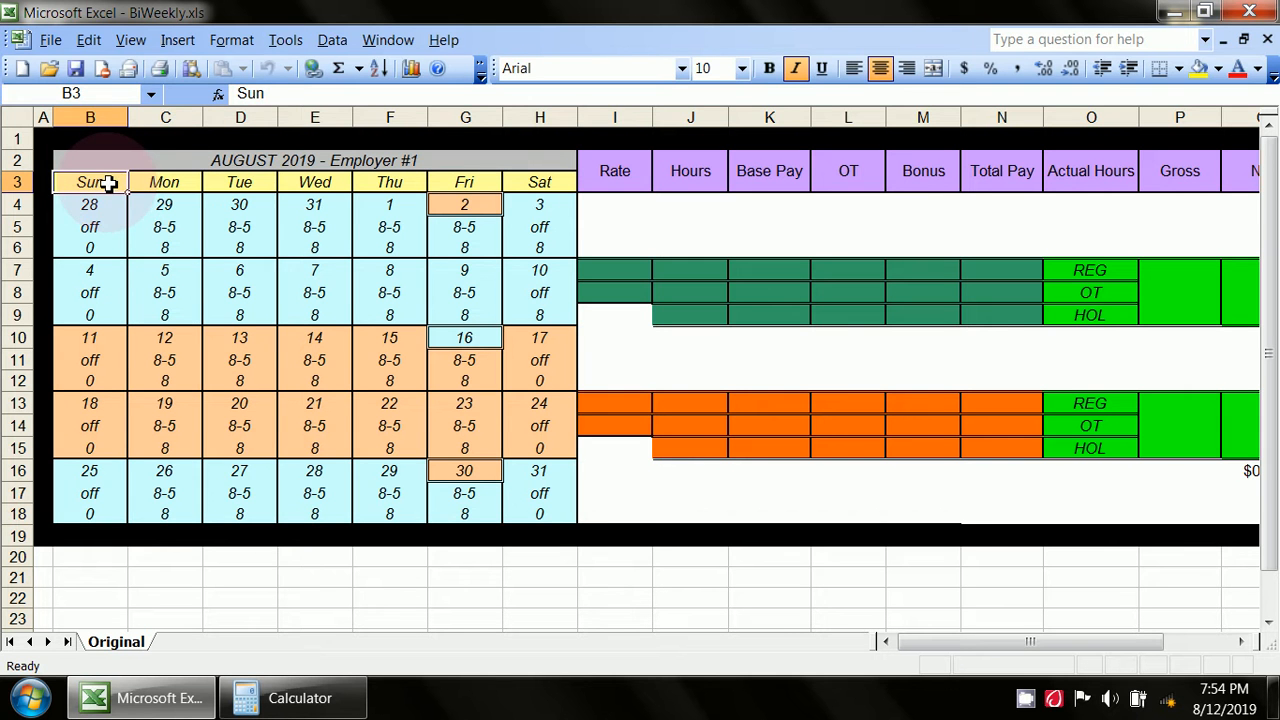
click(540, 182)
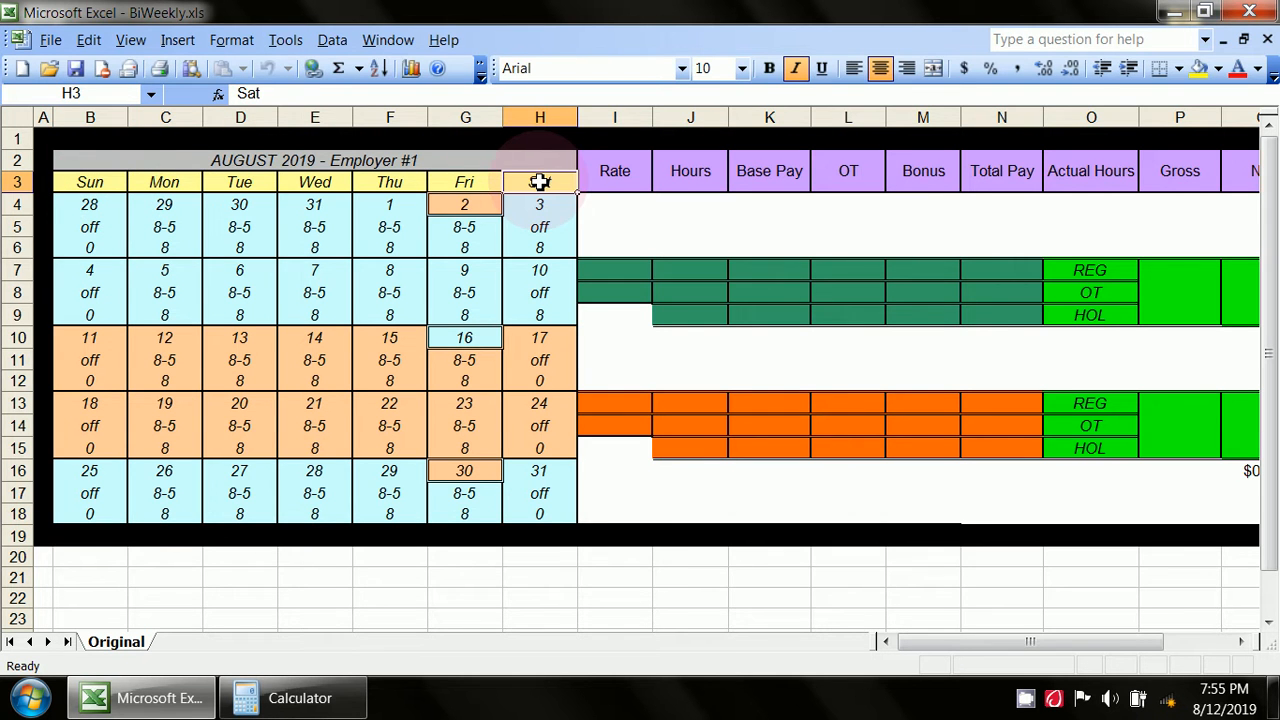
click(272, 182)
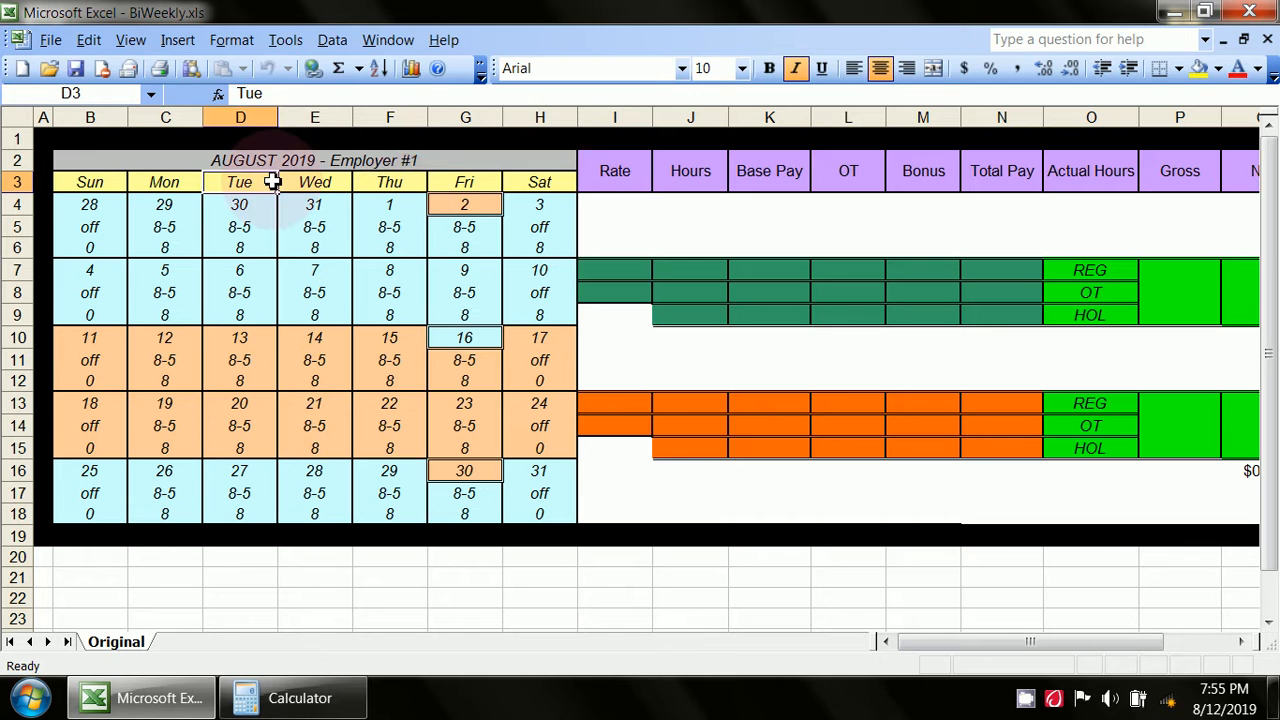
click(103, 183)
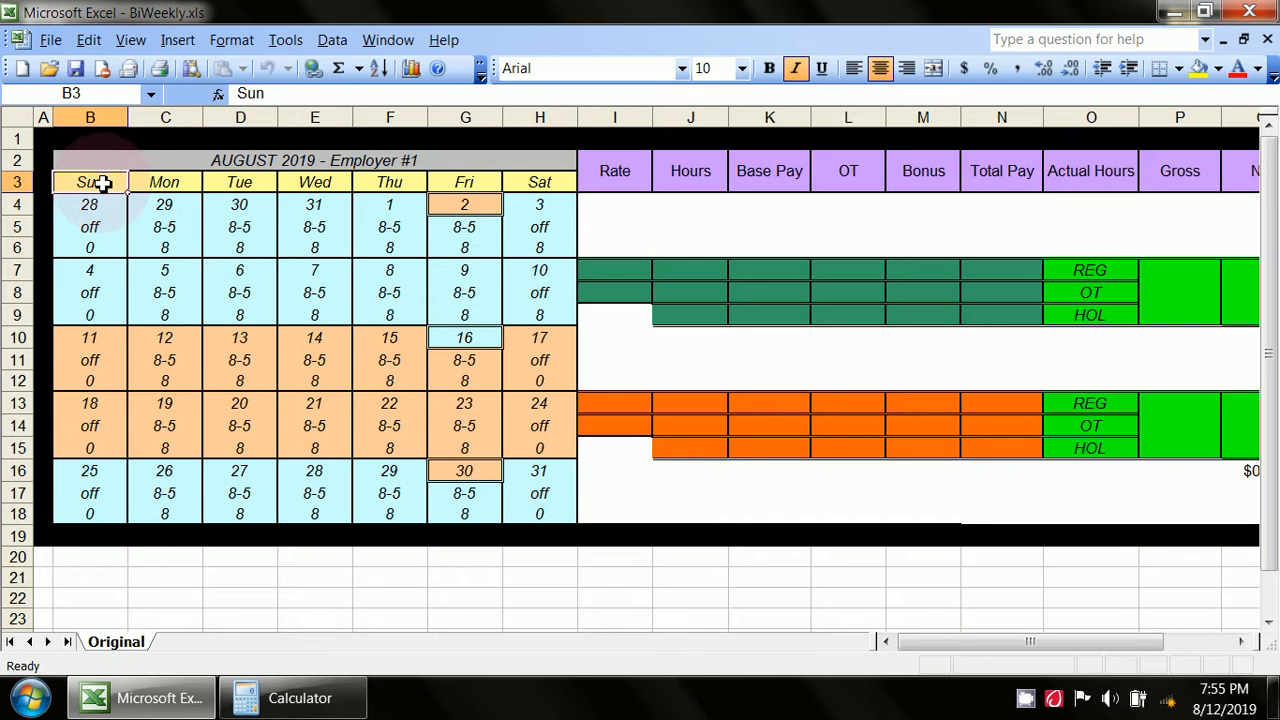
click(166, 183)
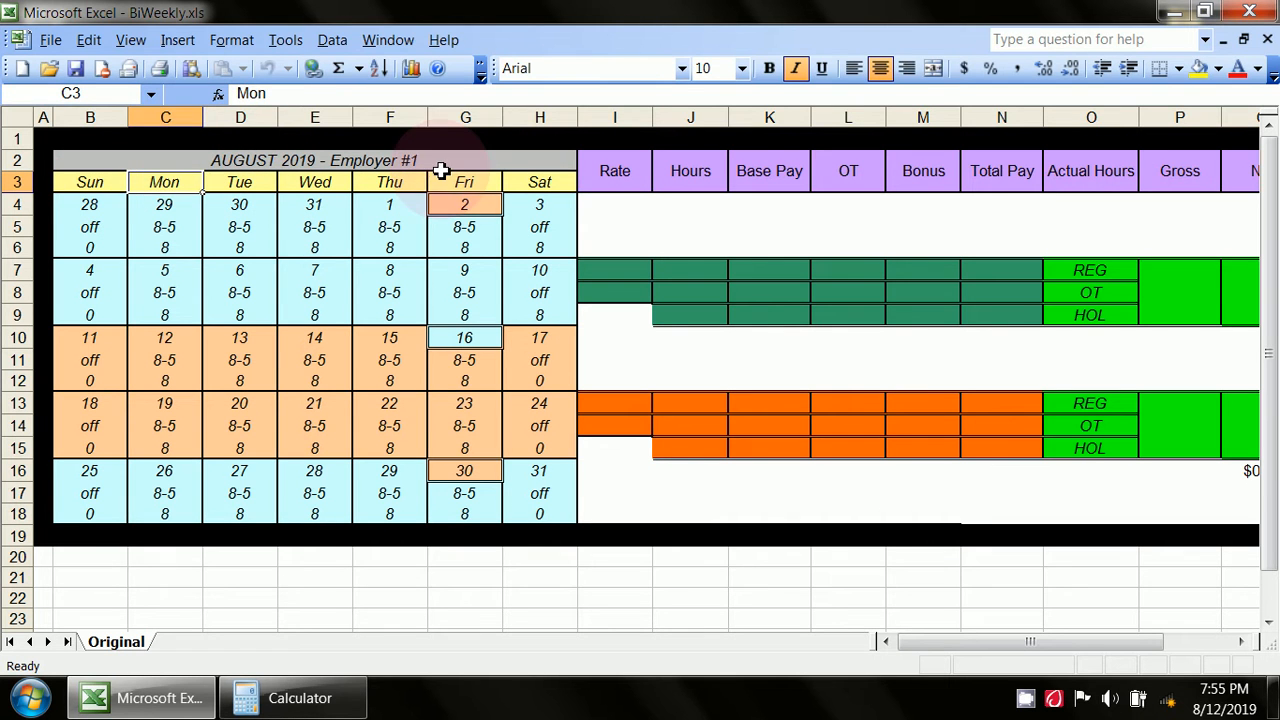
click(537, 188)
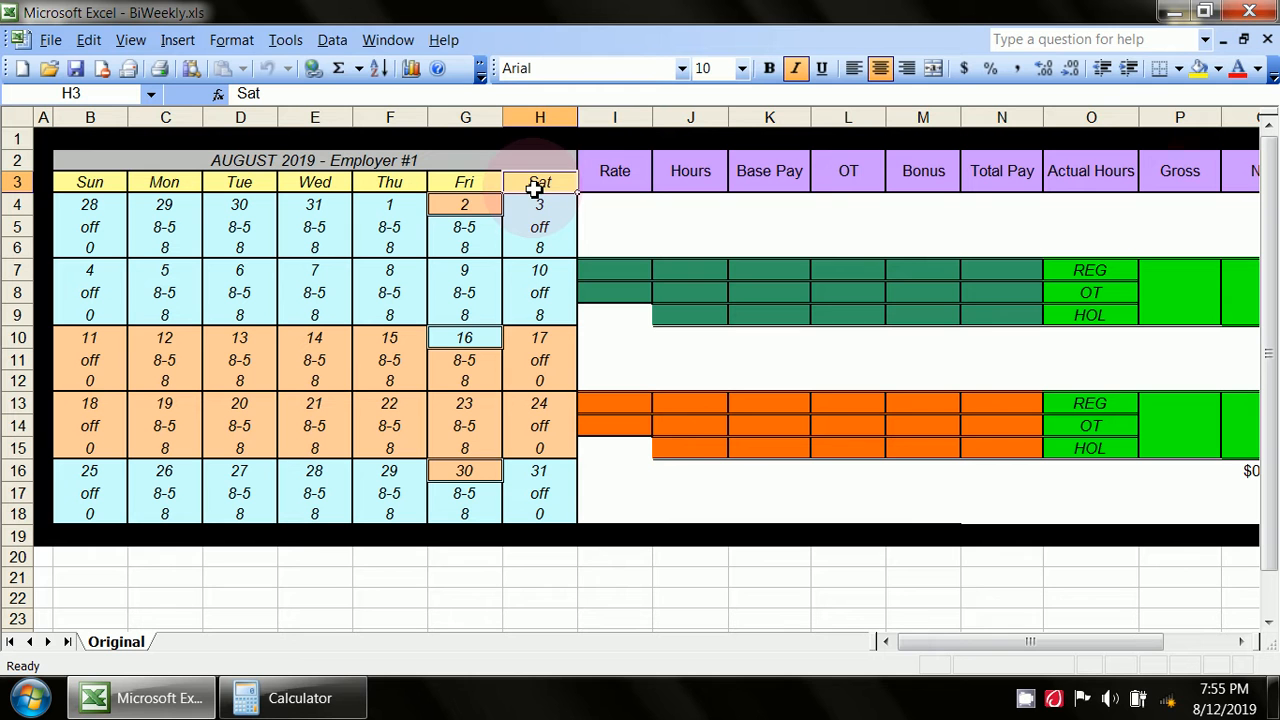
click(1228, 698)
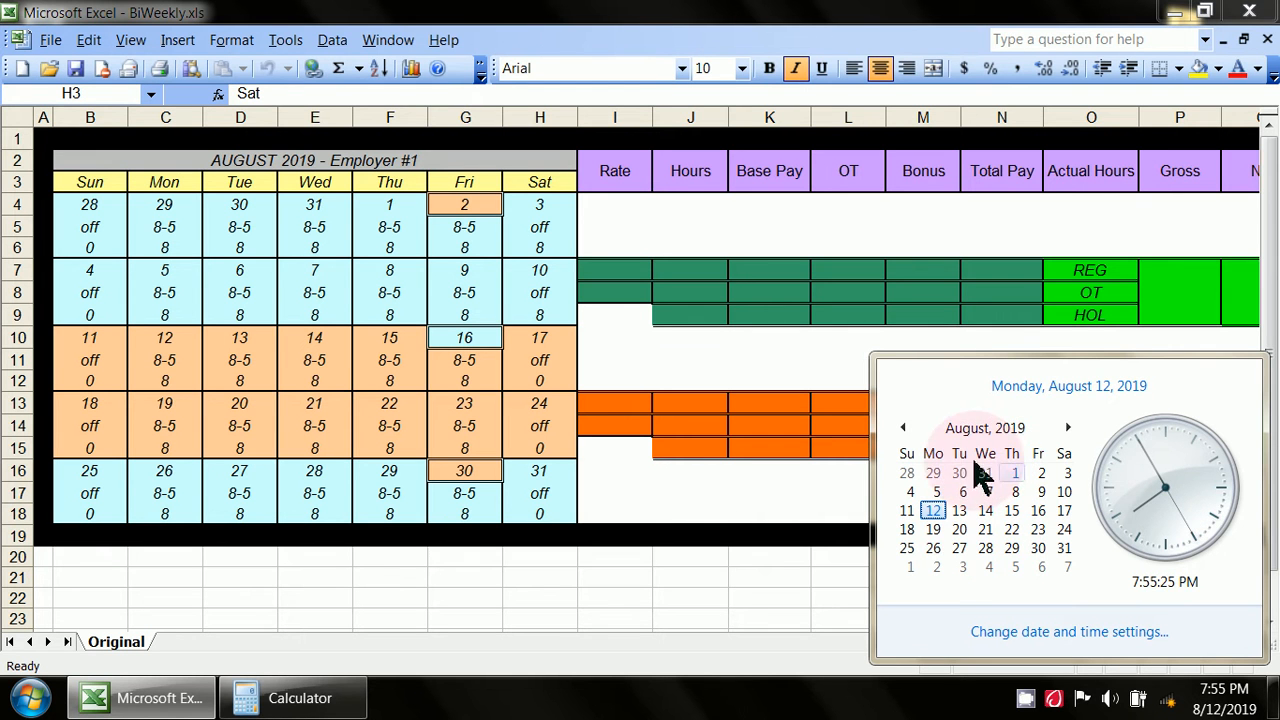
click(815, 605)
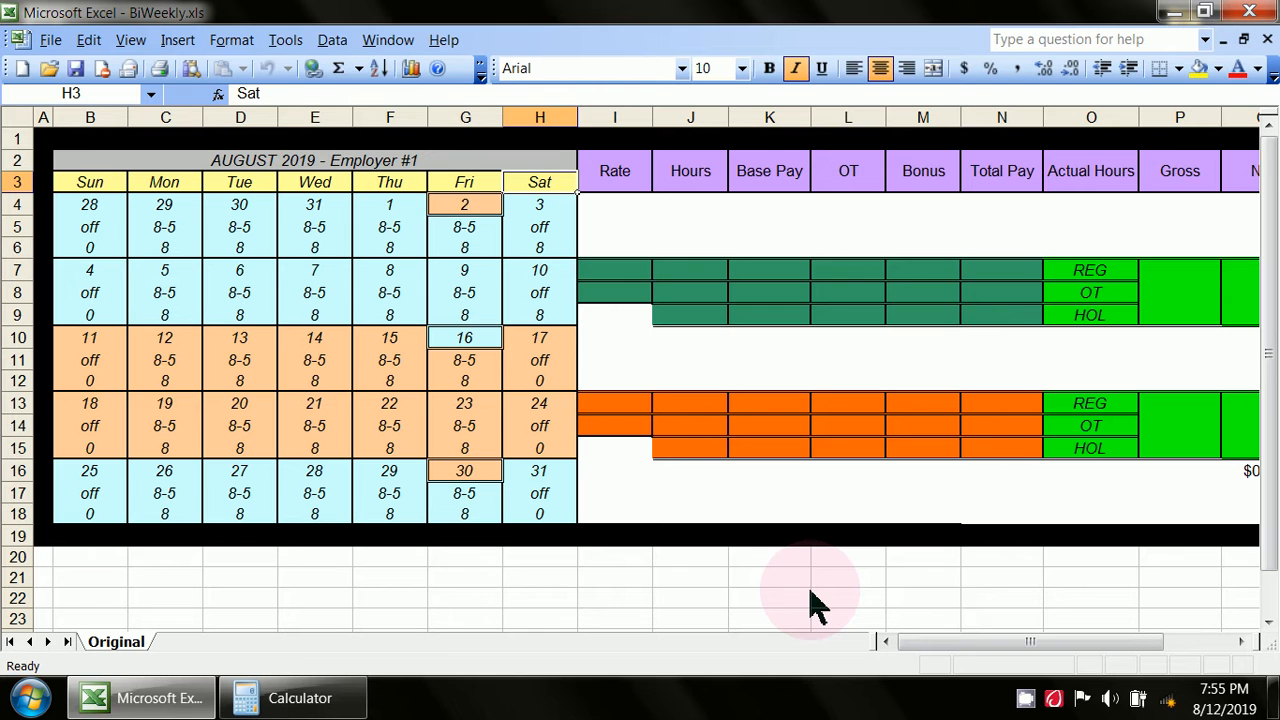
Examine the first pay period's REG, OT and HOL pay rows, the first week's shift row and the Rate column
click(648, 273)
drag(648, 273, 992, 282)
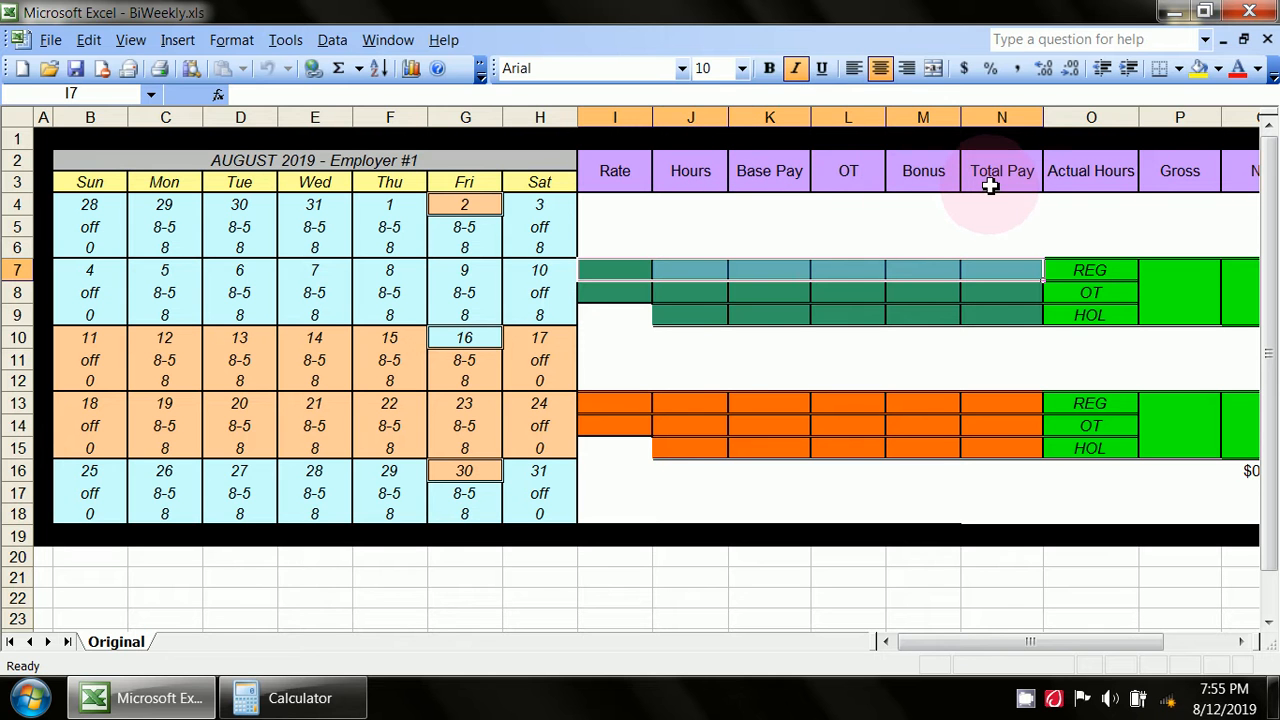
drag(640, 294, 978, 288)
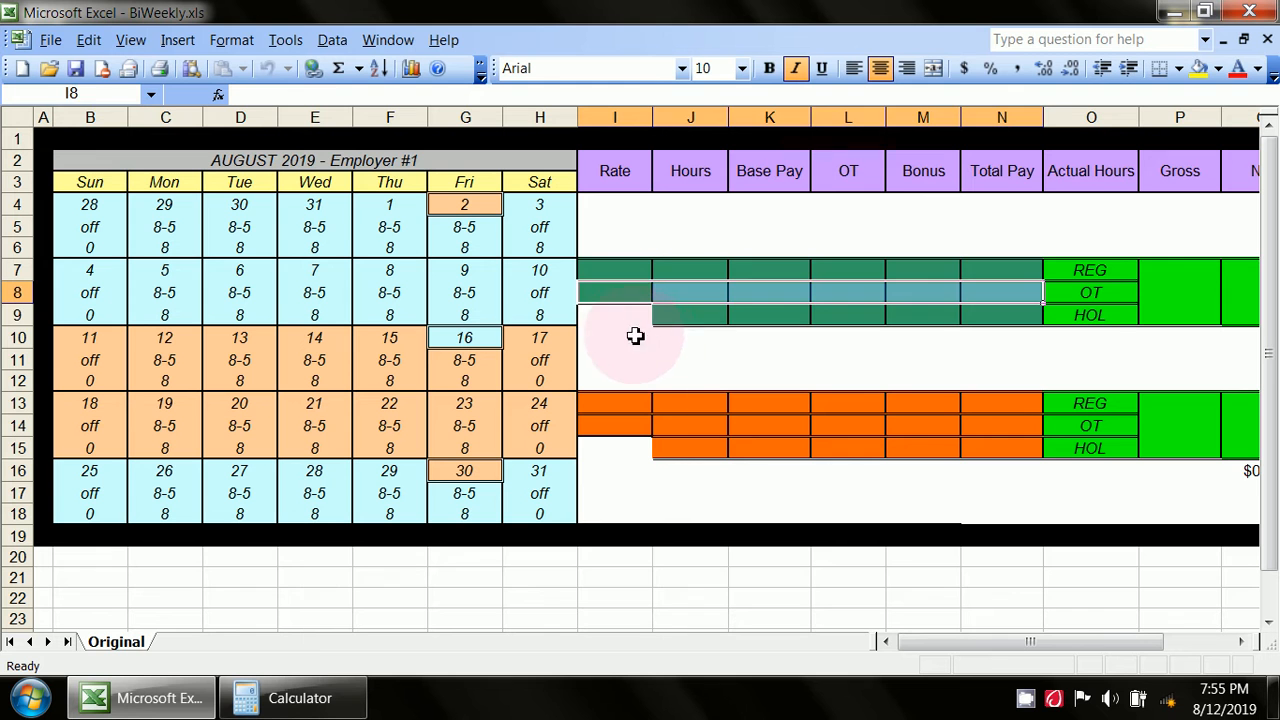
drag(640, 318, 991, 312)
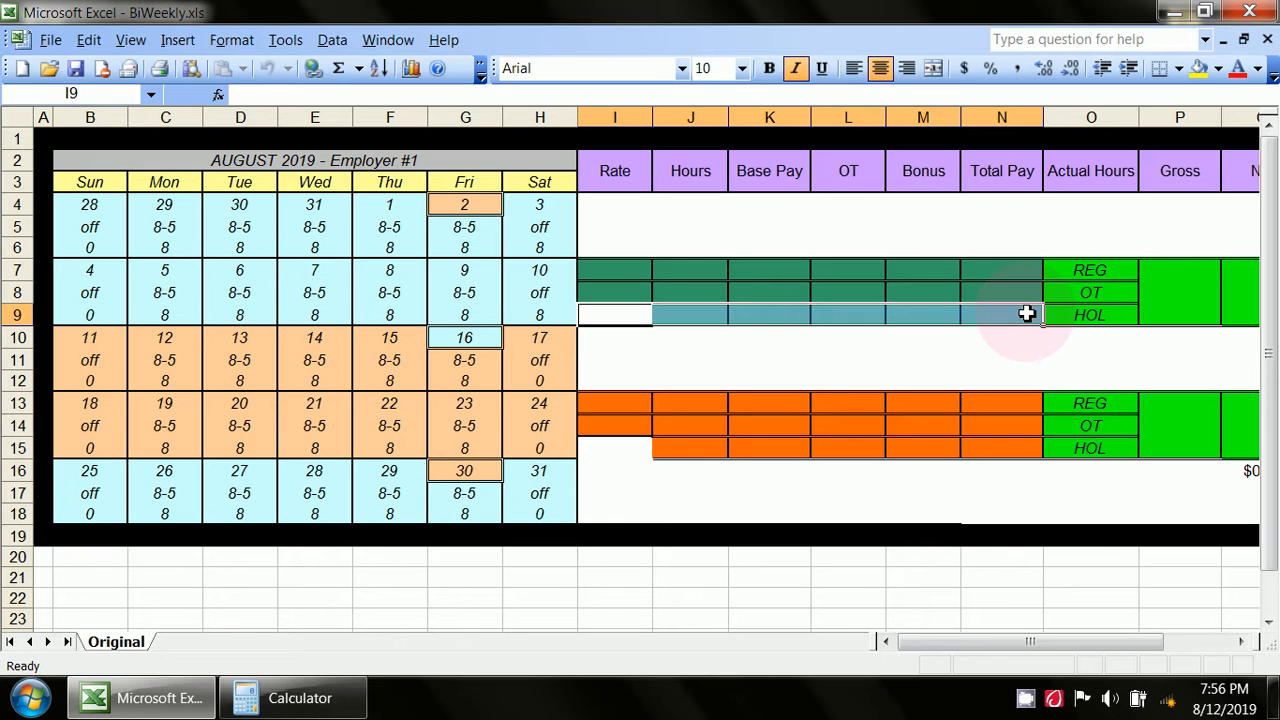
click(940, 381)
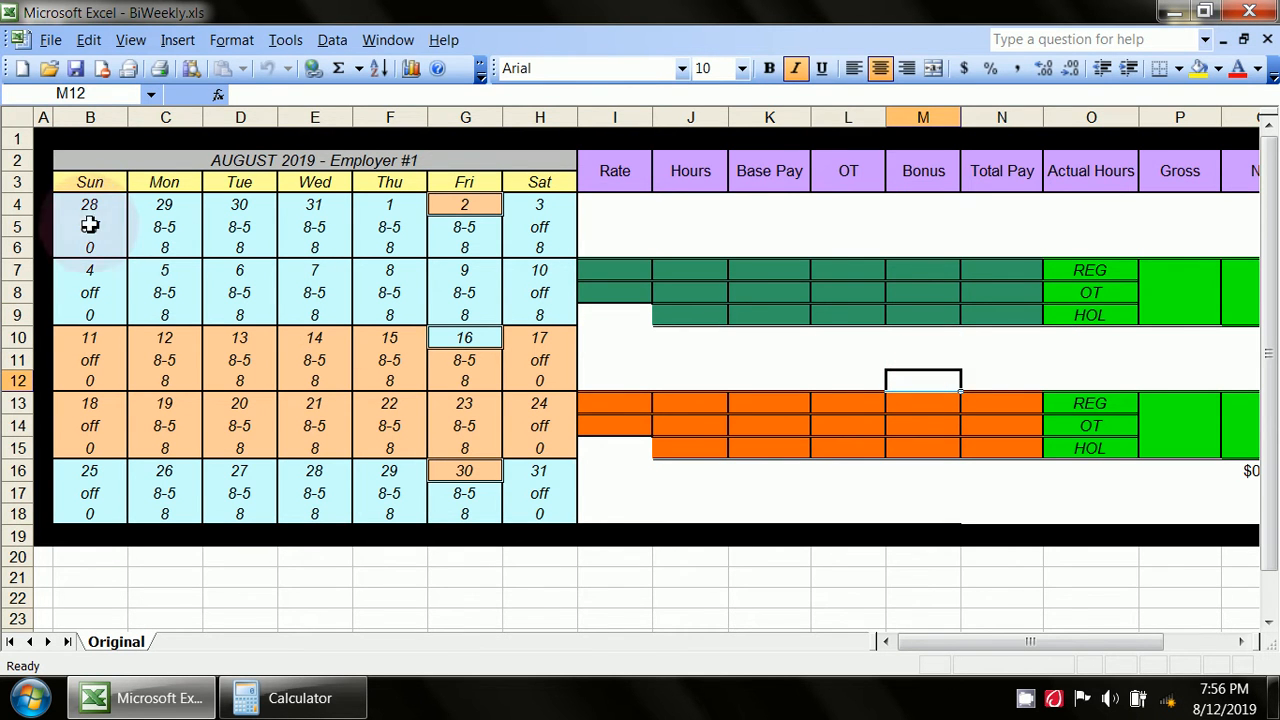
drag(118, 225, 520, 229)
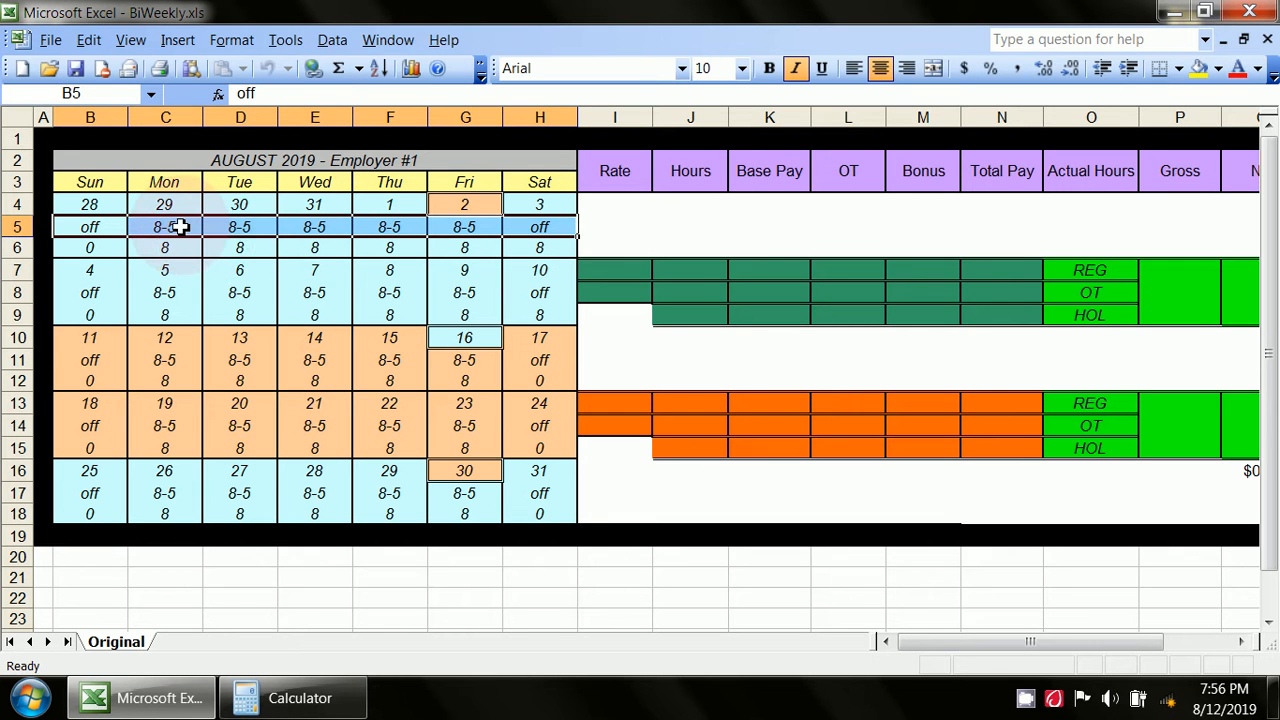
click(214, 277)
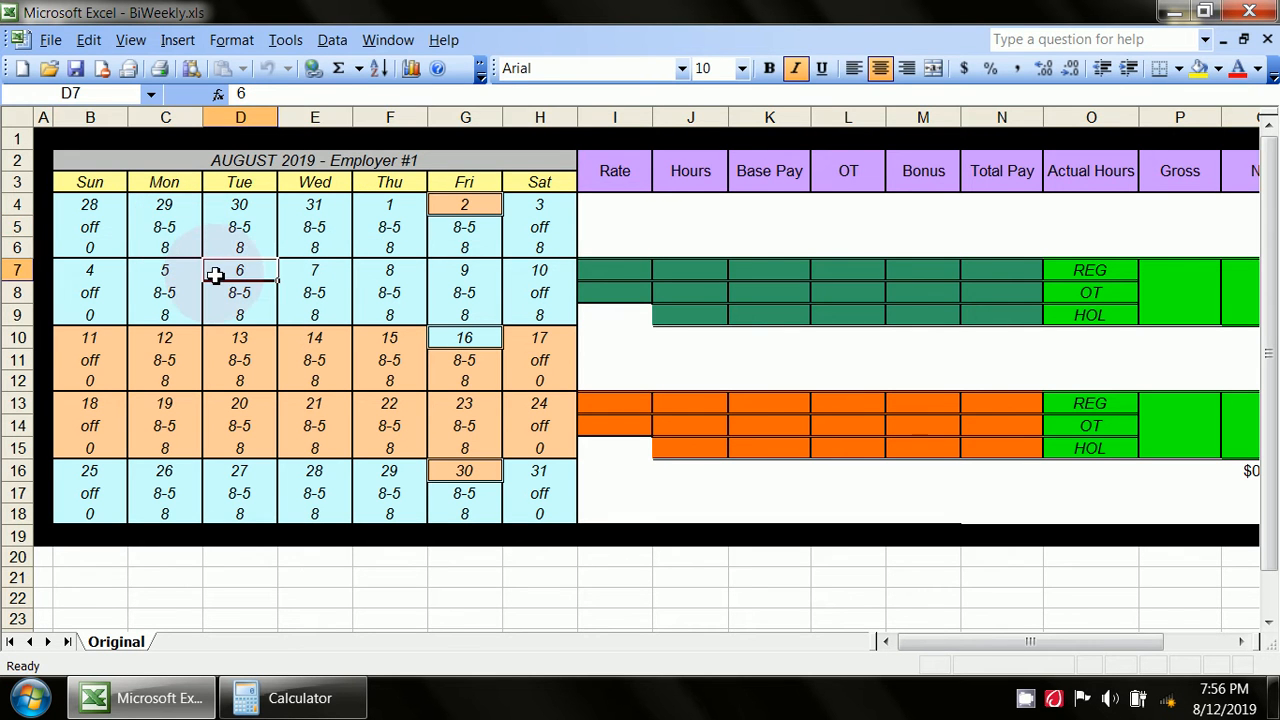
click(183, 229)
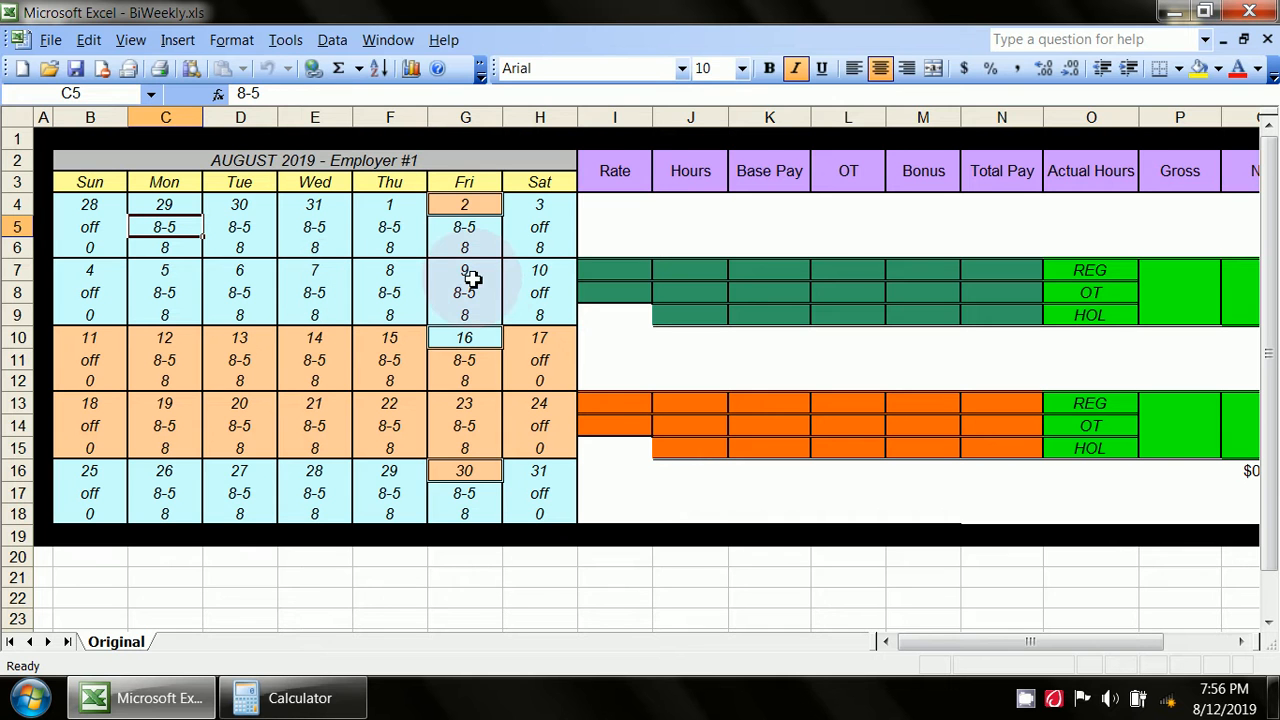
click(632, 117)
click(620, 242)
click(630, 269)
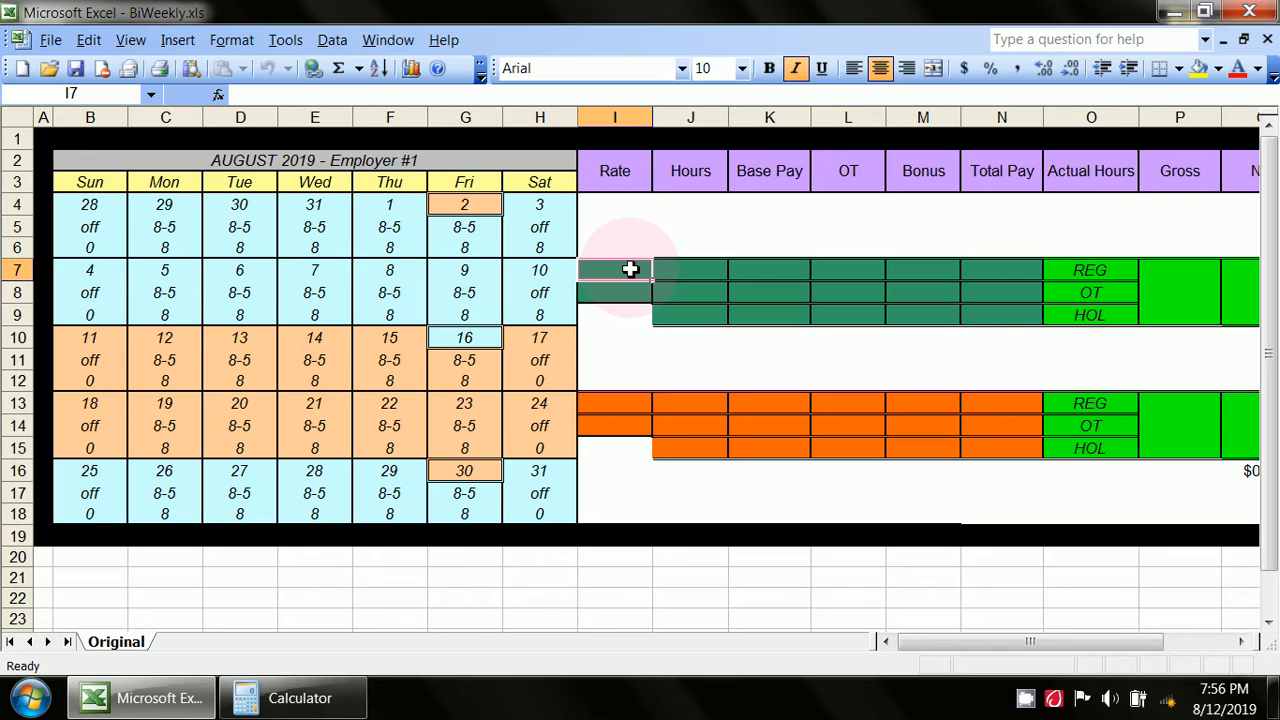
Format the shift-time rows of all five calendar weeks (B5:H5, B8:H8, B11:H11, B14:H14, B17:H17) as Text
click(90, 230)
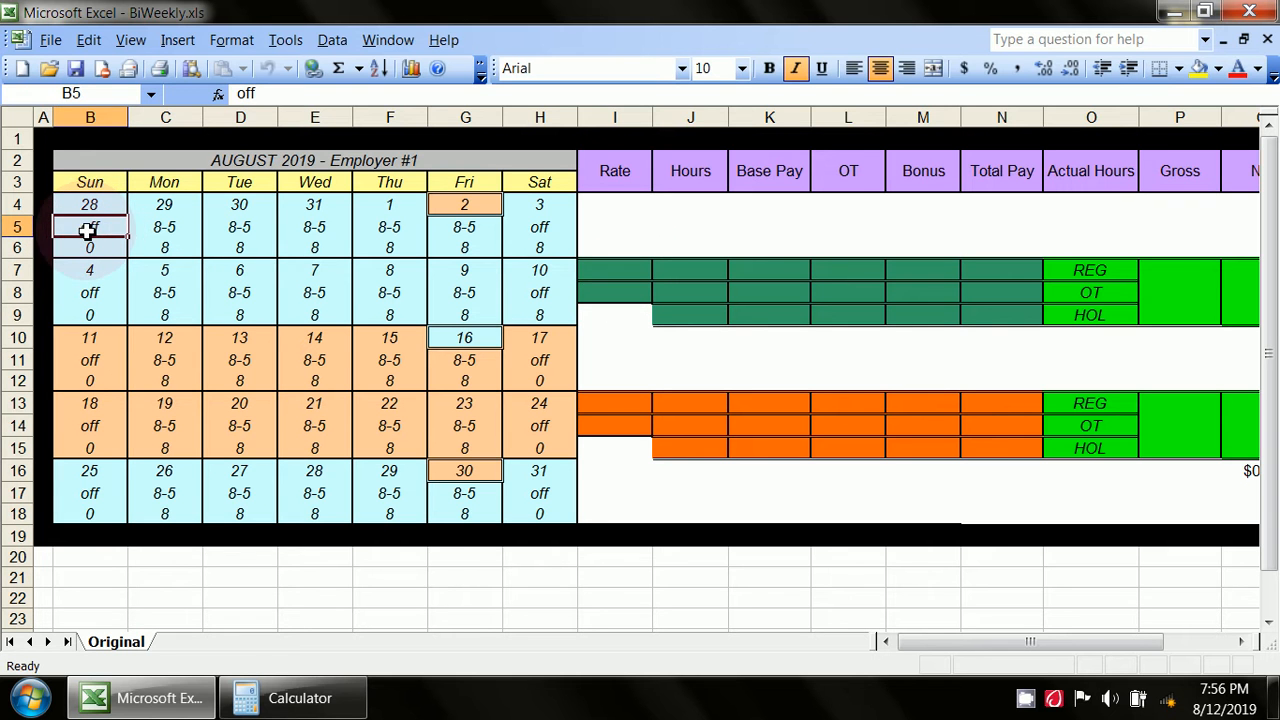
drag(88, 230, 522, 229)
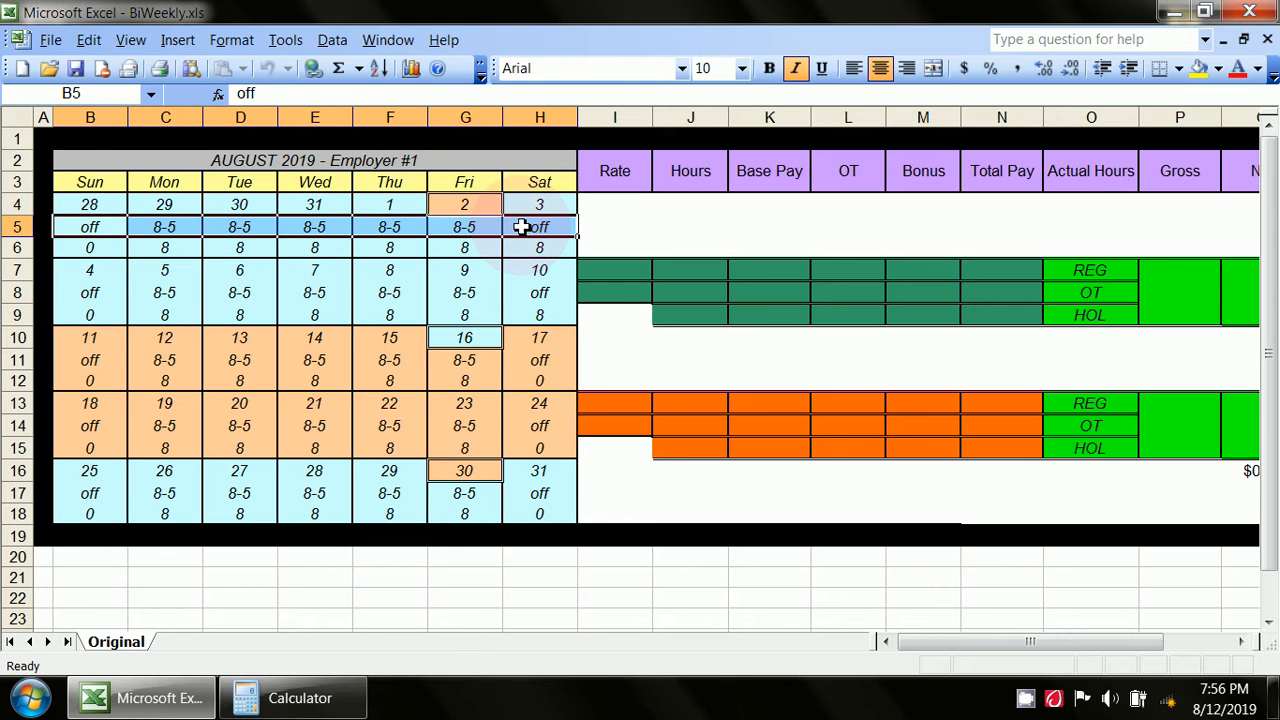
drag(100, 292, 540, 294)
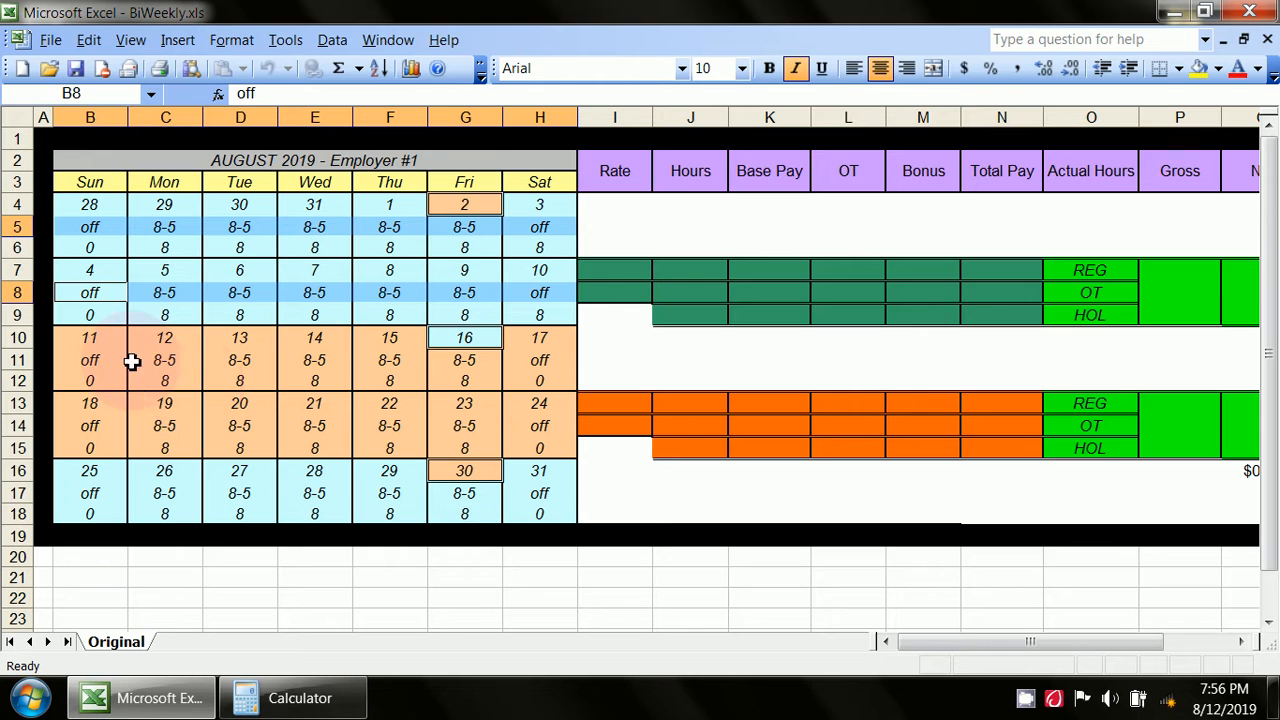
drag(110, 361, 543, 366)
drag(108, 424, 530, 427)
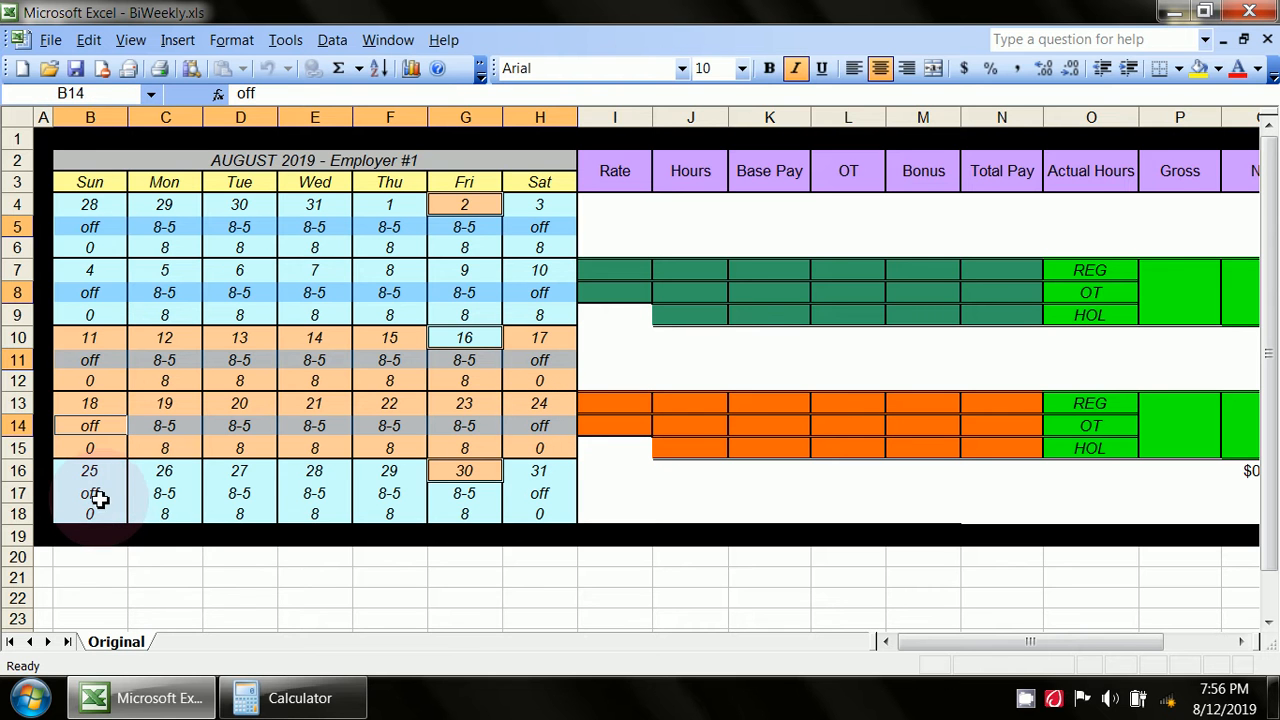
drag(94, 494, 530, 487)
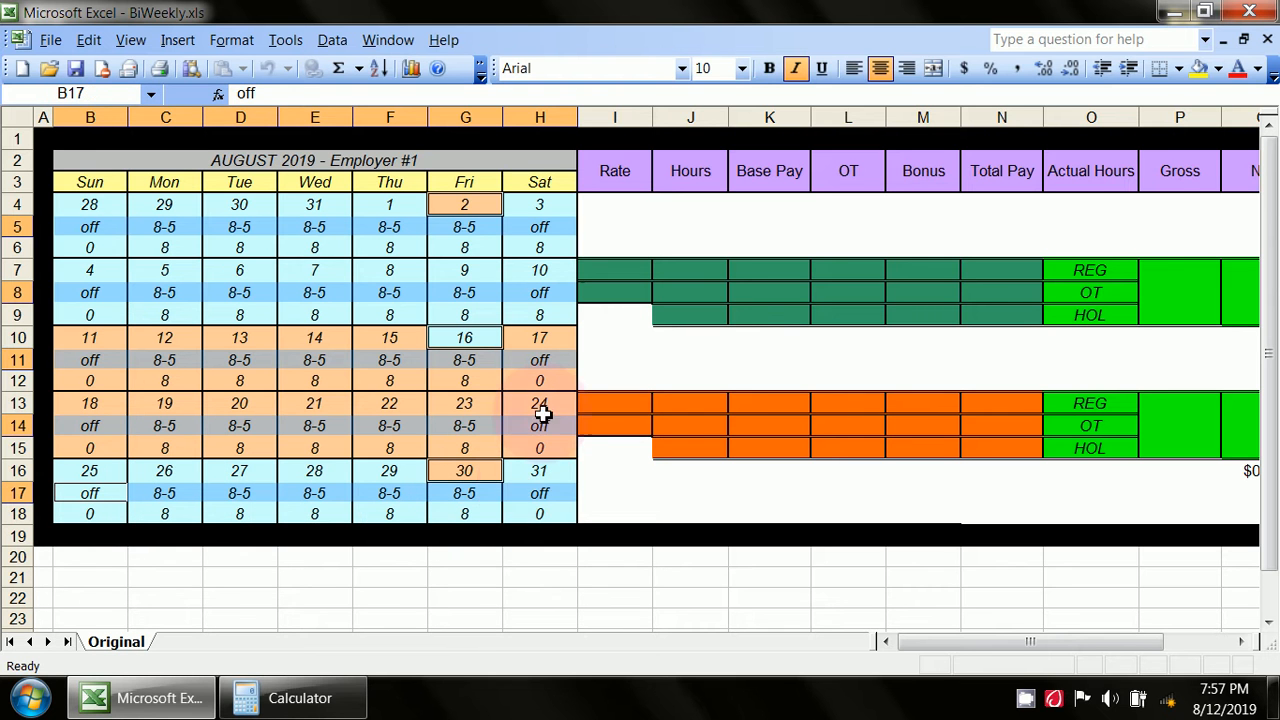
right_click(551, 493)
click(632, 373)
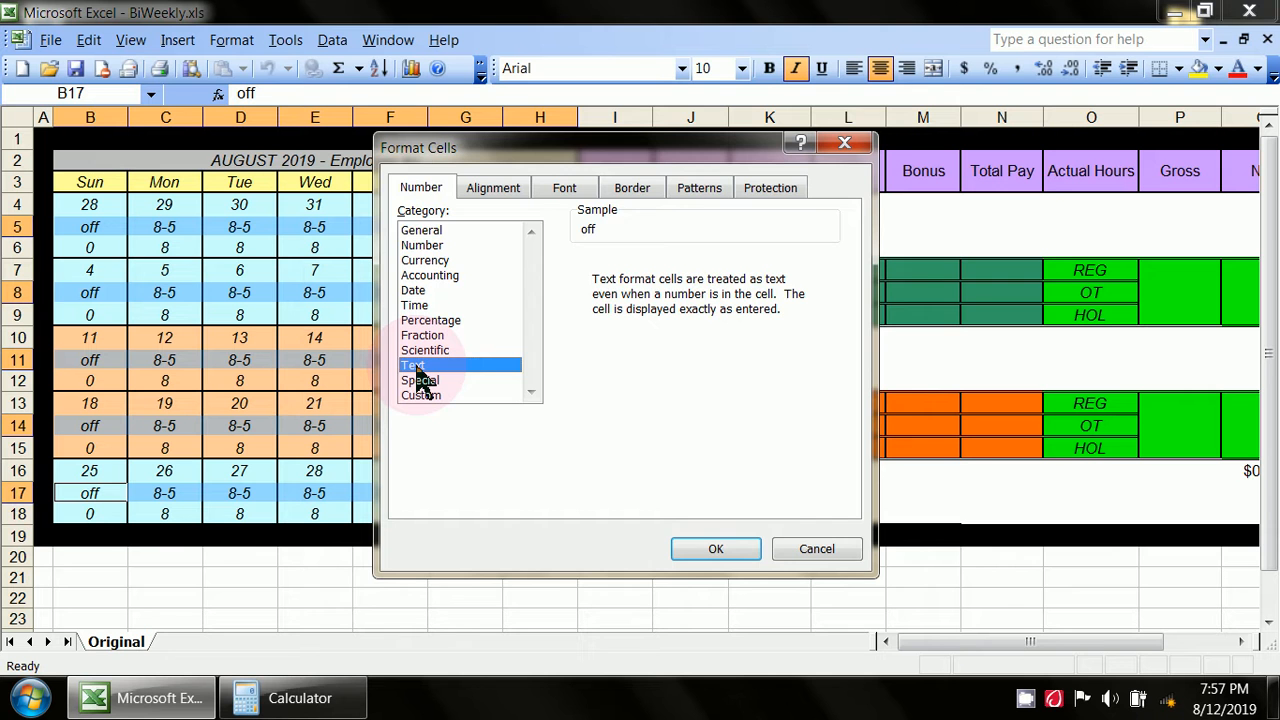
click(680, 550)
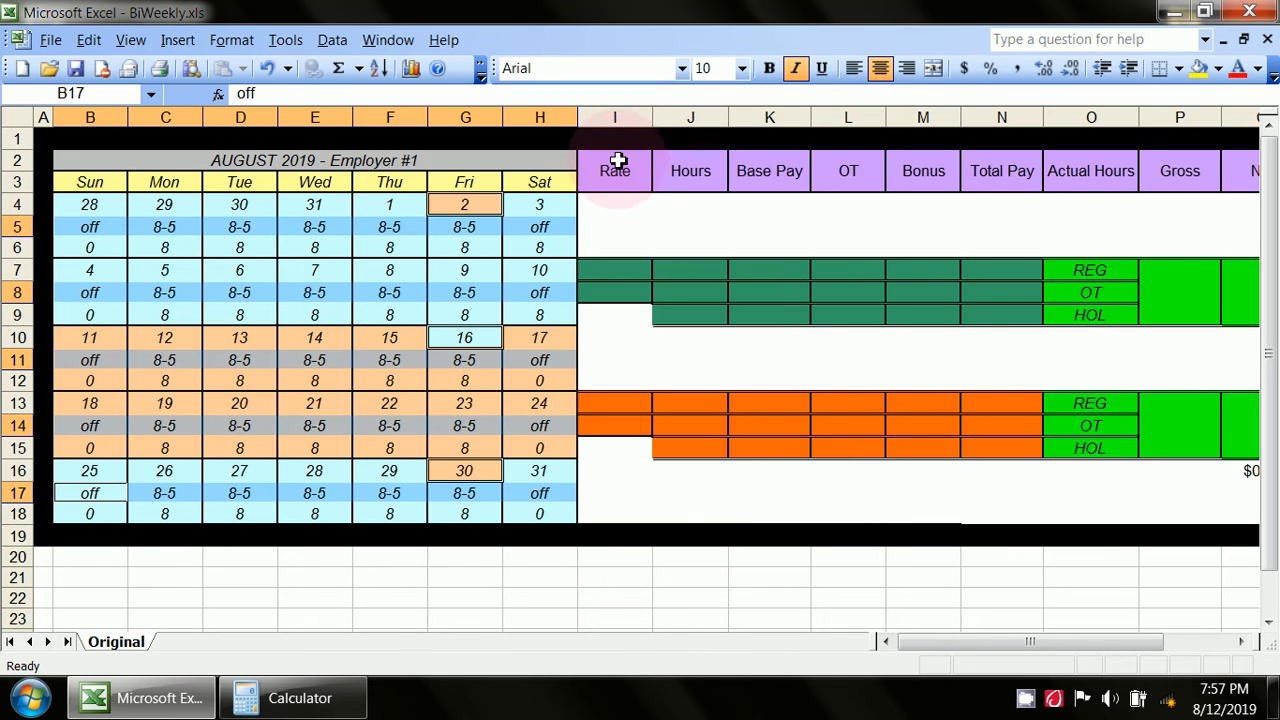
Format the Rate, Base Pay, OT, Bonus and Total Pay columns as Currency with 2 decimal places and the $ symbol
click(688, 117)
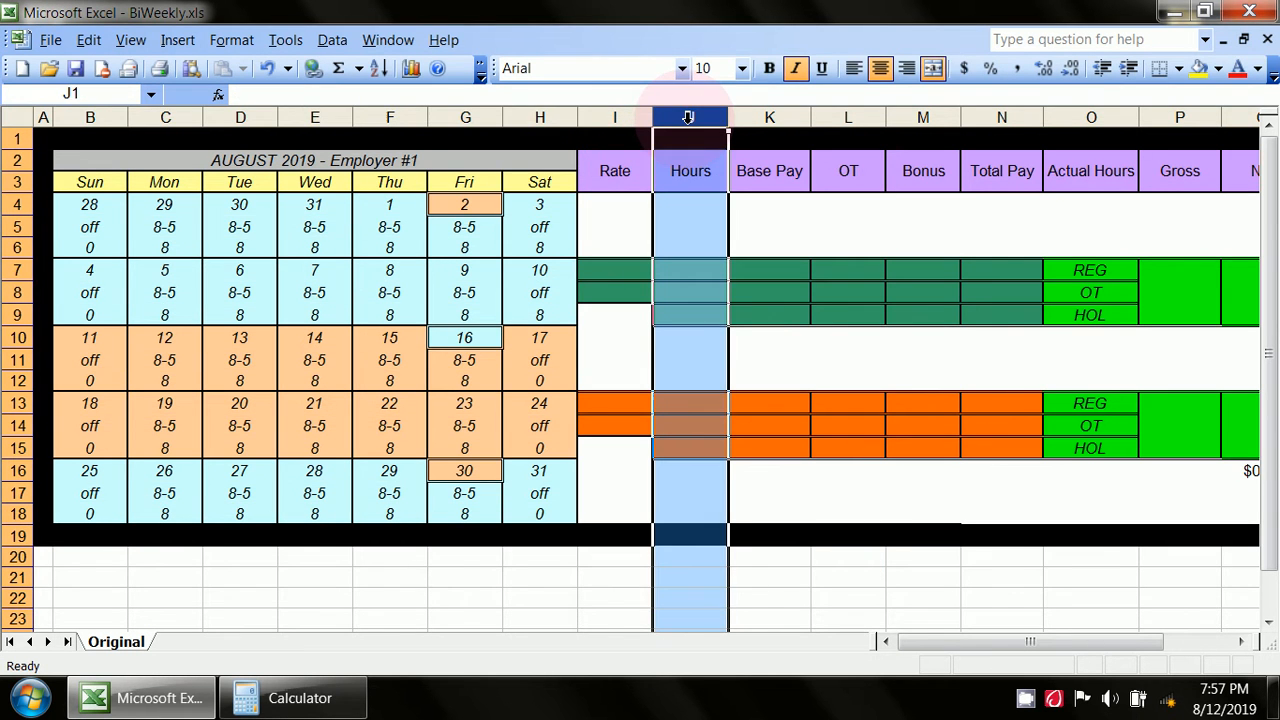
click(618, 117)
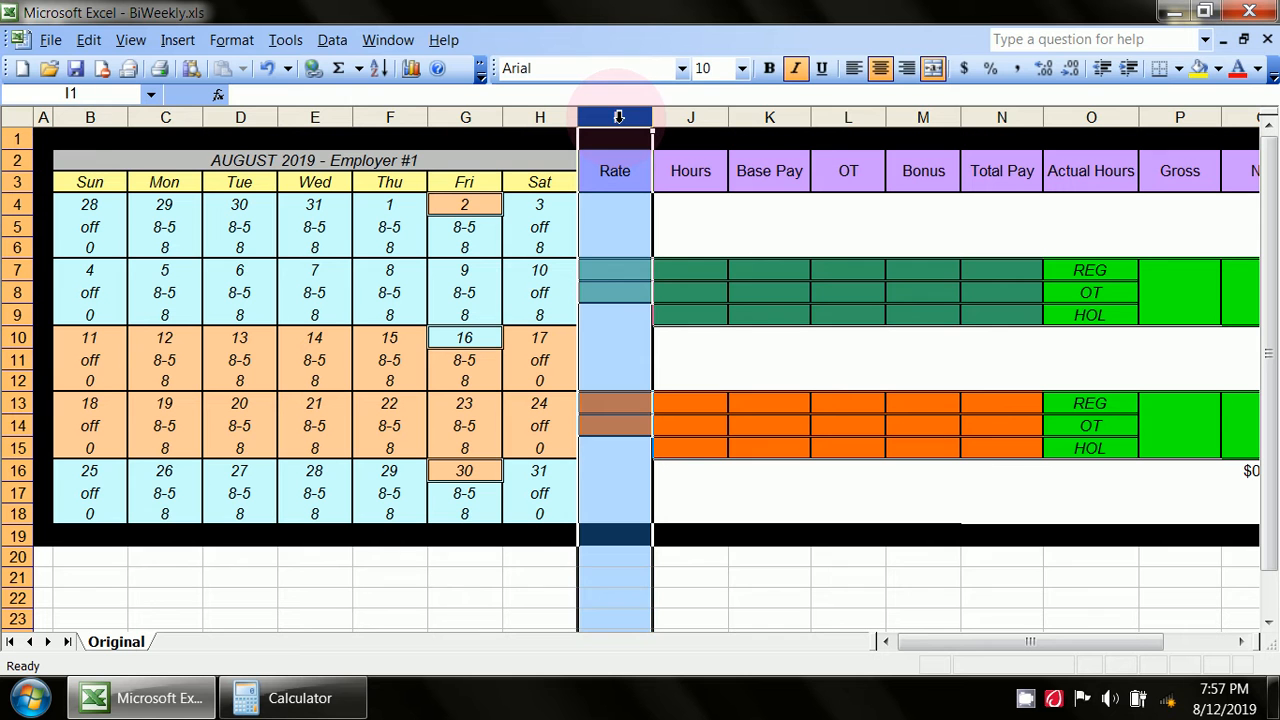
ctrl+click(766, 117)
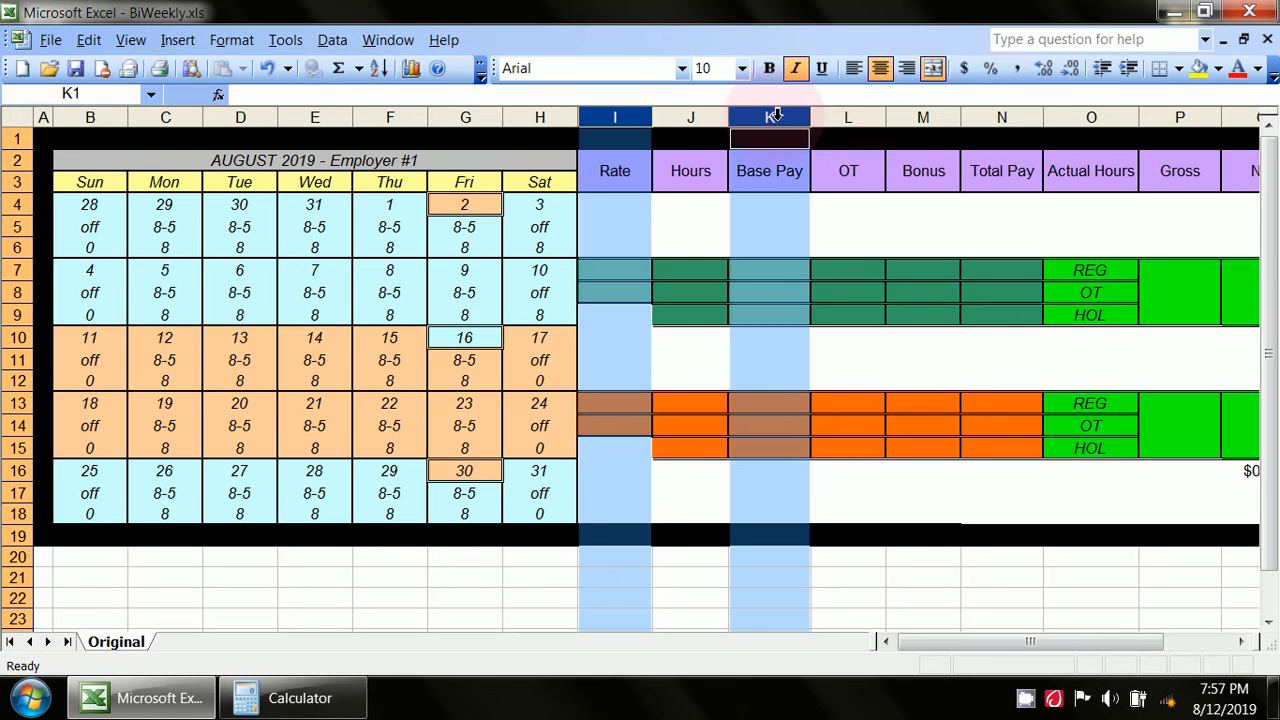
ctrl+click(850, 117)
ctrl+click(925, 117)
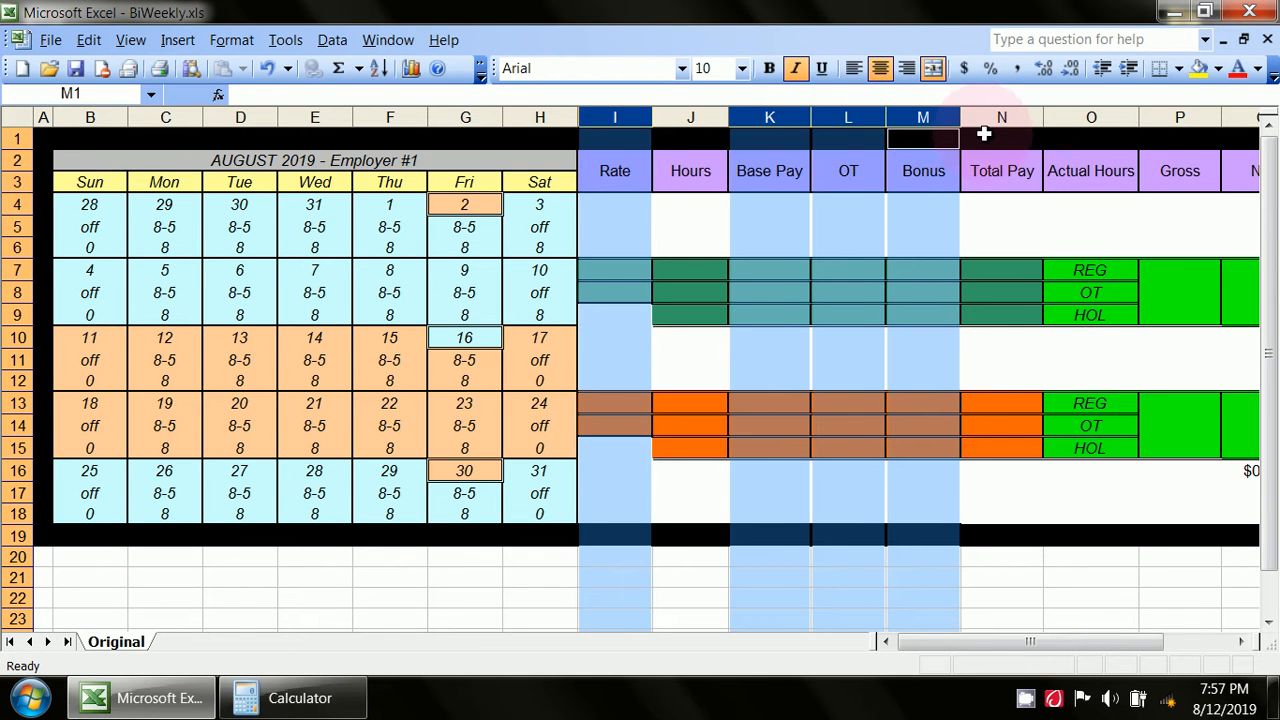
ctrl+click(985, 117)
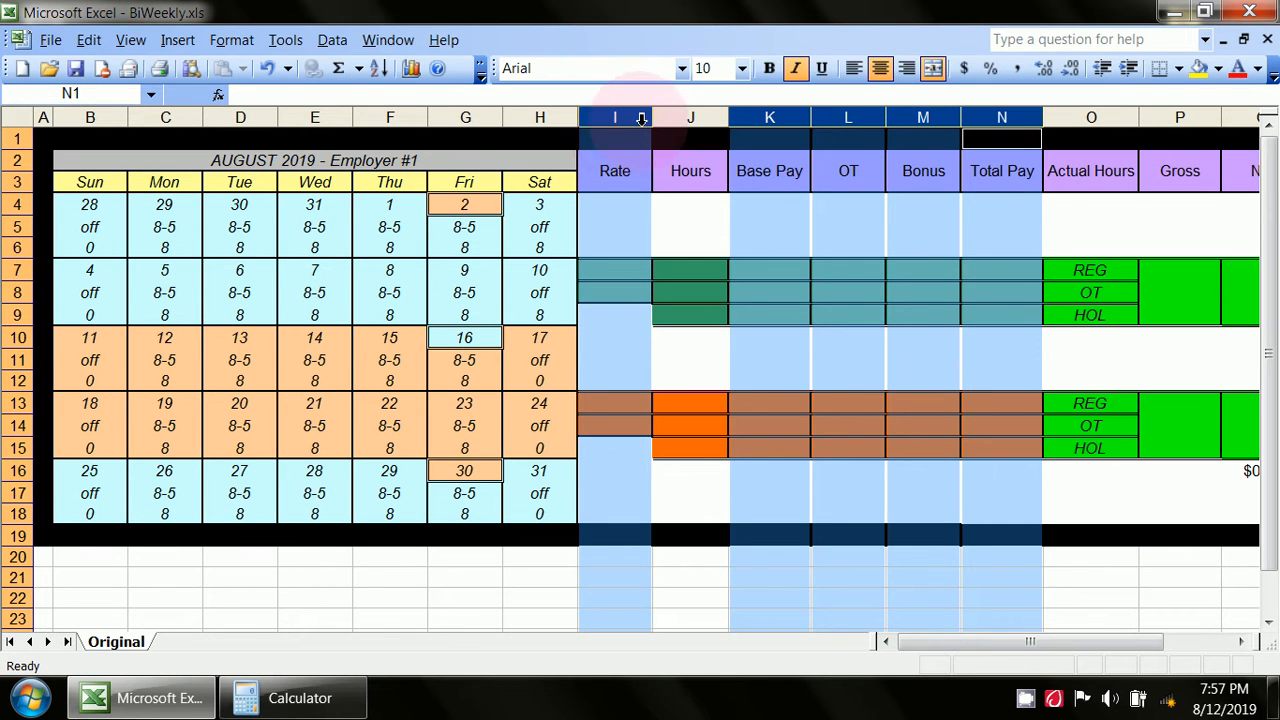
right_click(934, 217)
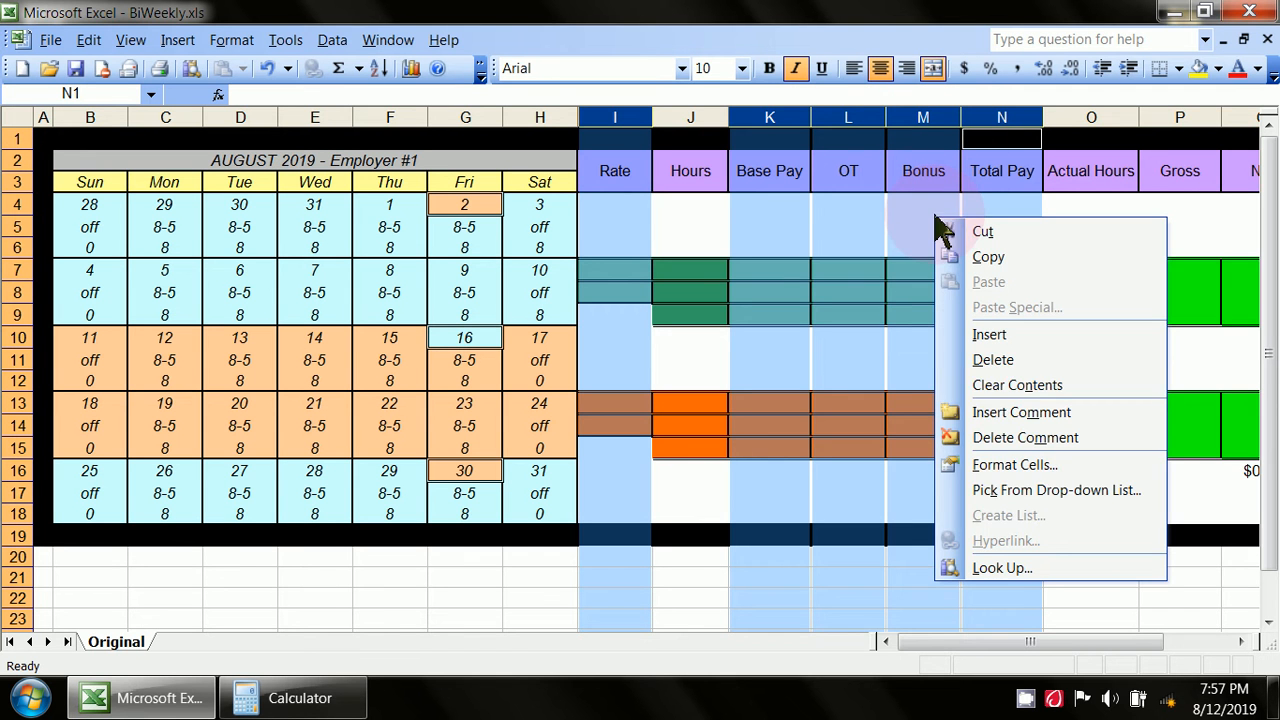
click(1003, 463)
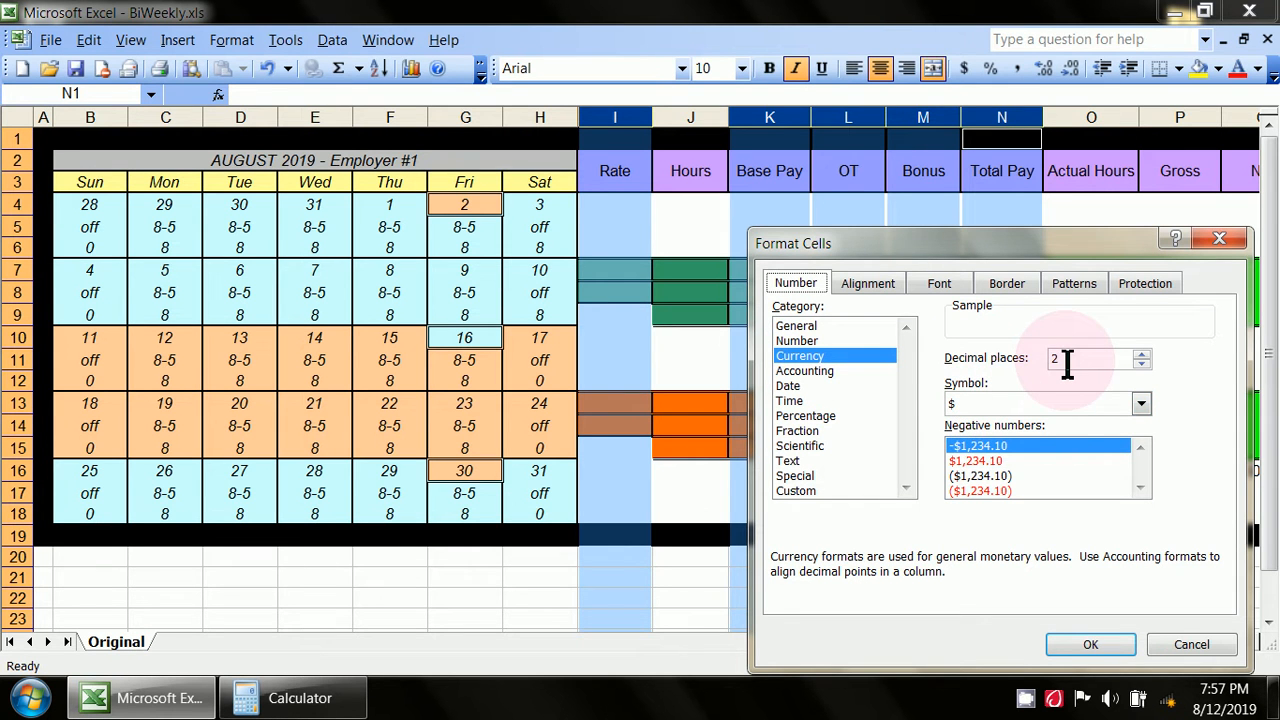
click(1090, 645)
click(1152, 602)
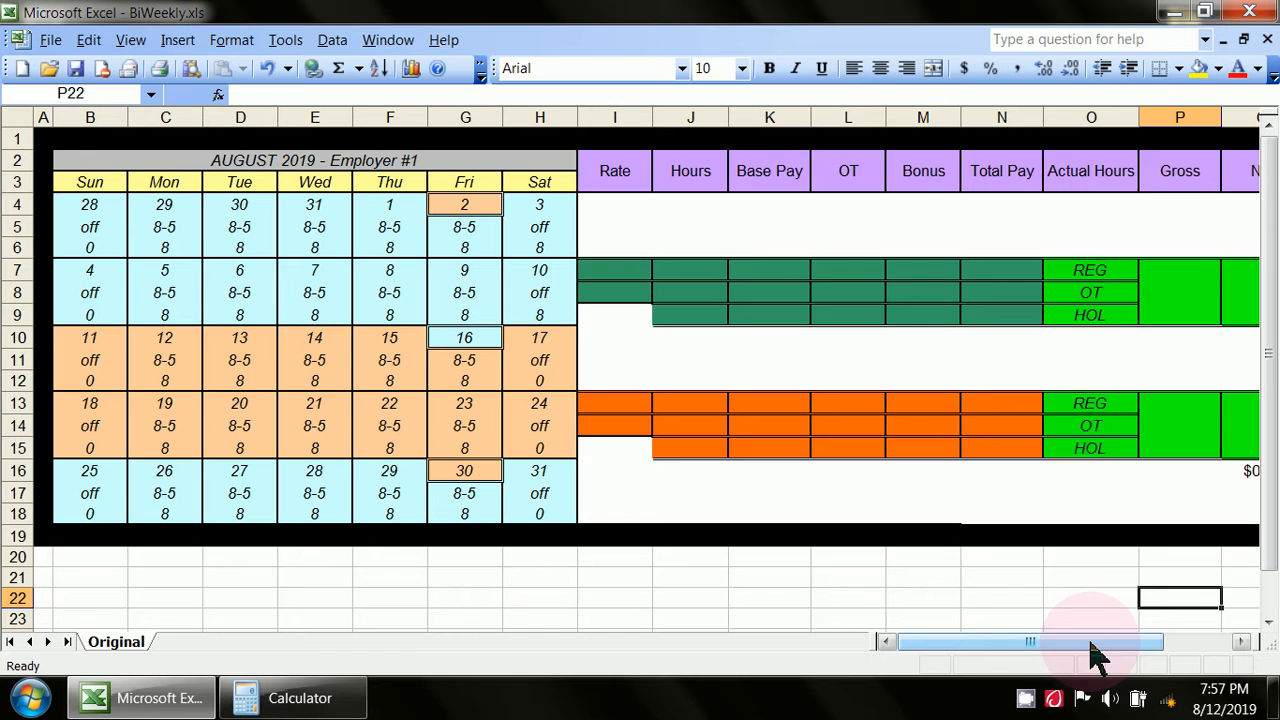
Enter a pay rate of 10 in both Rate cells of the first pay period, I7 and I8
click(602, 272)
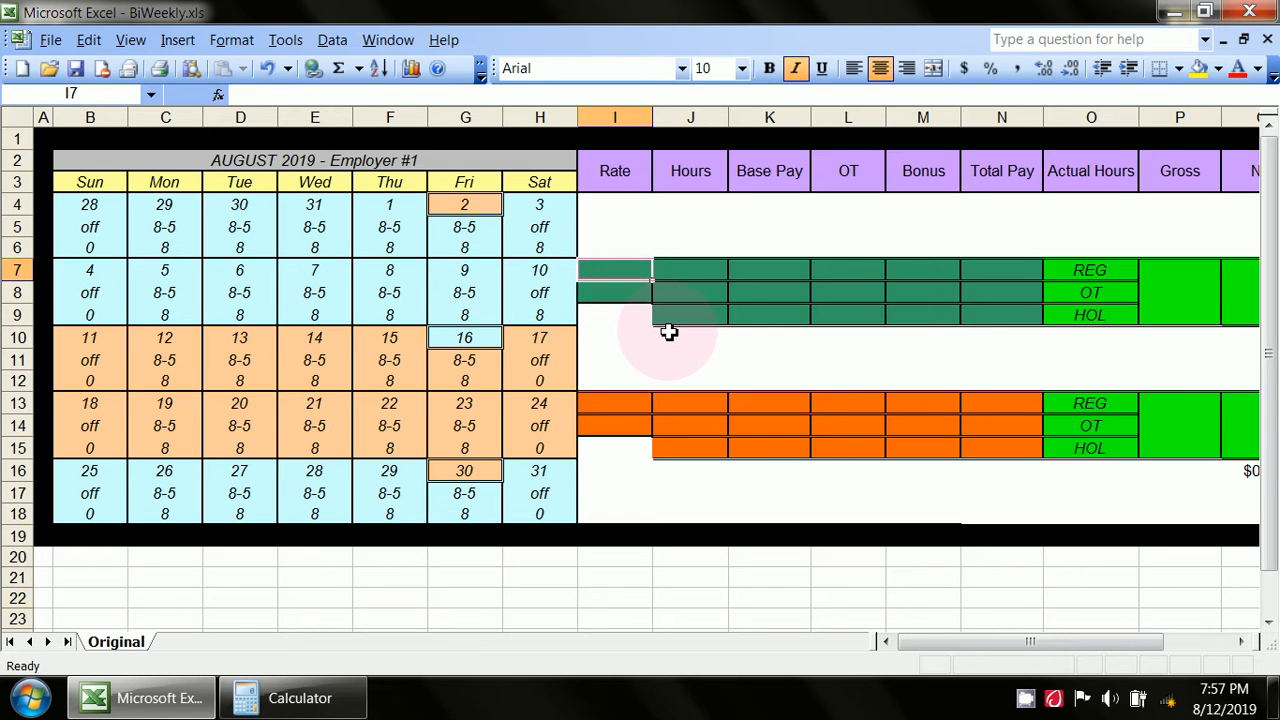
text(10)
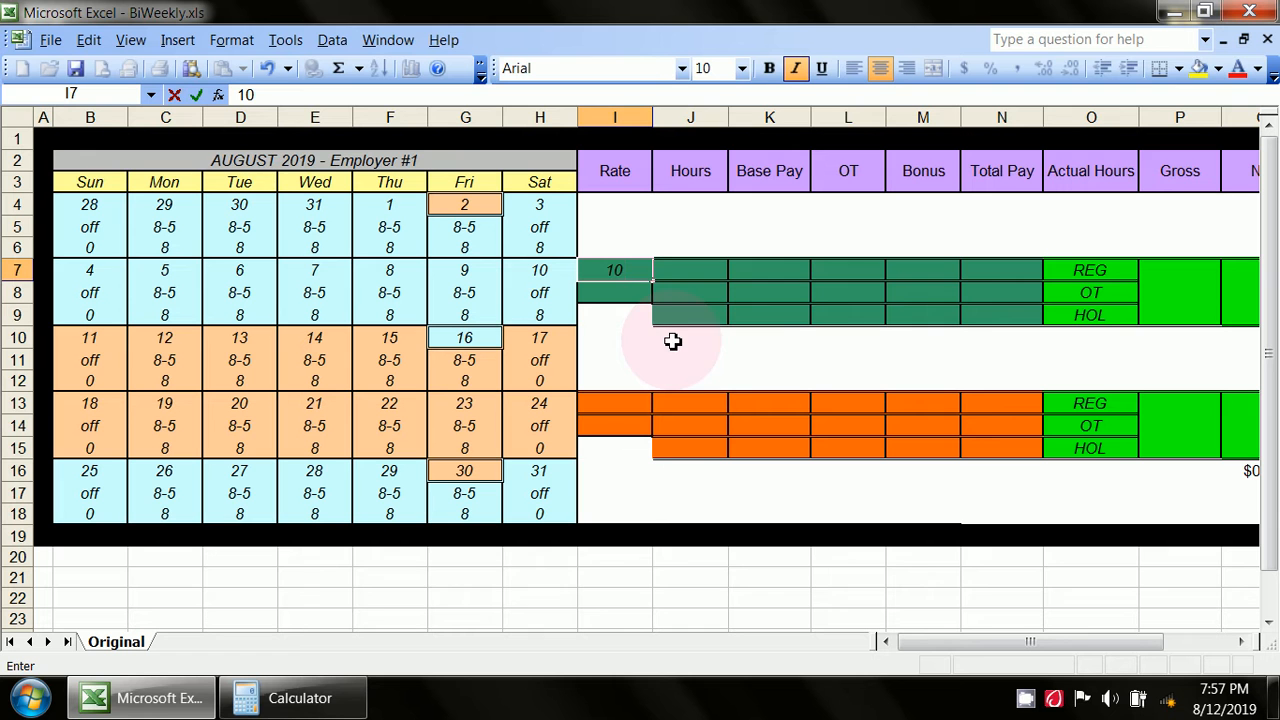
click(742, 350)
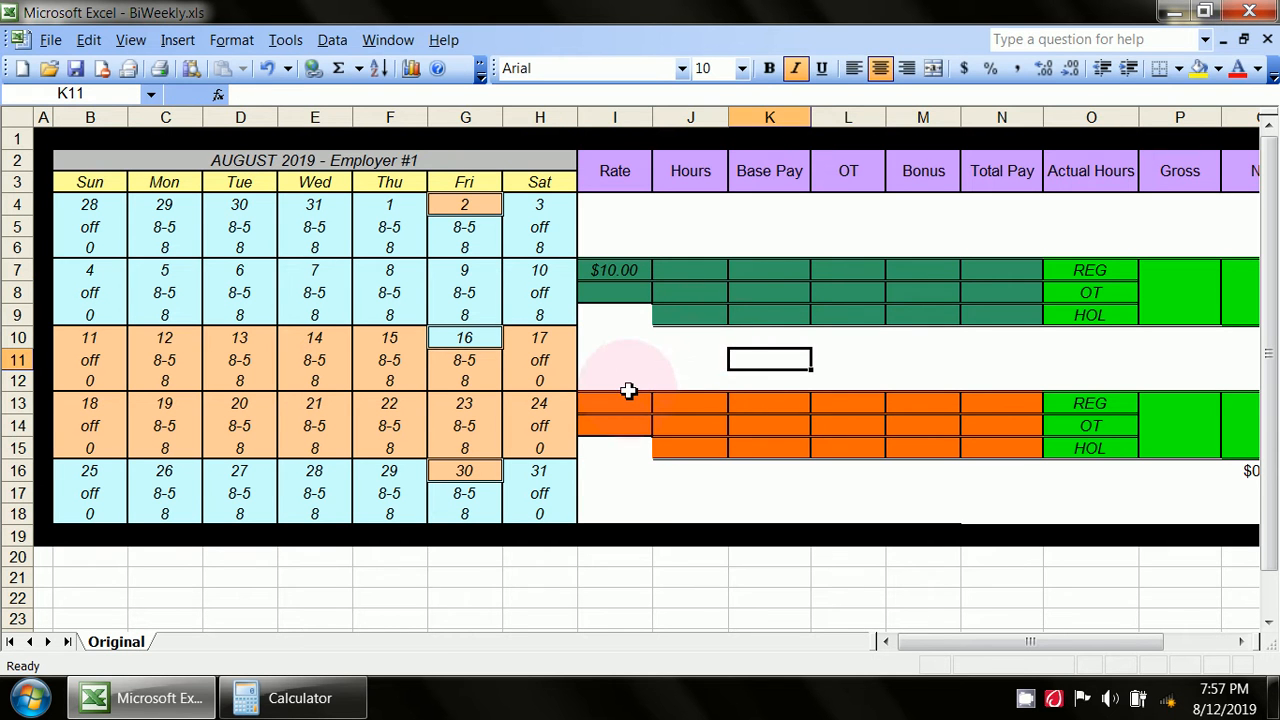
click(617, 290)
text(10)
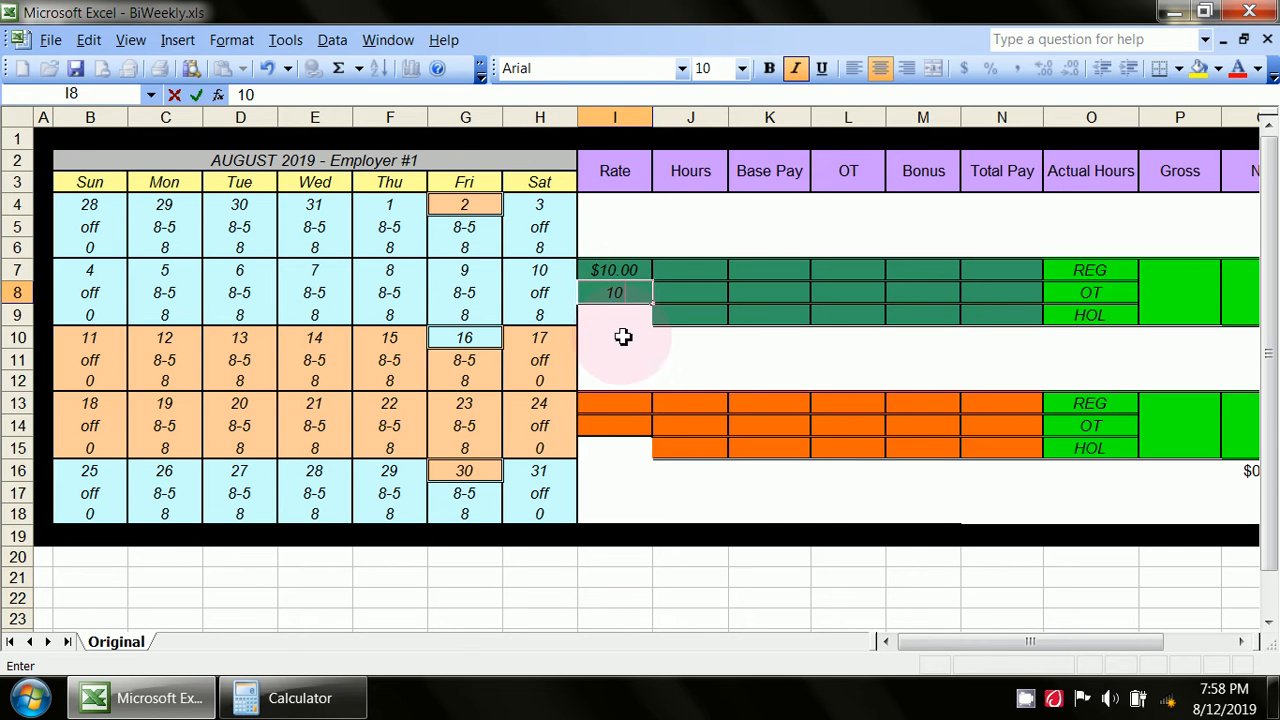
click(634, 358)
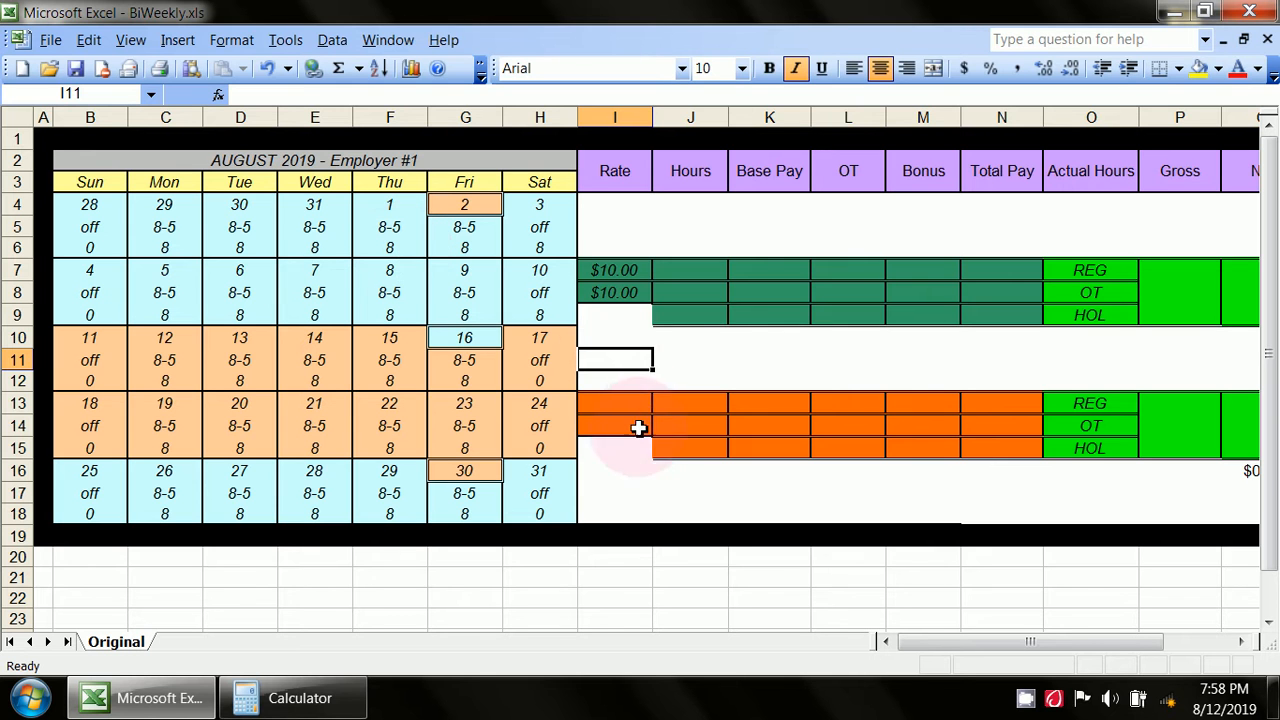
Total the first week's hours in Hours cell J7 with the formula =SUM(B6:H6)
click(681, 269)
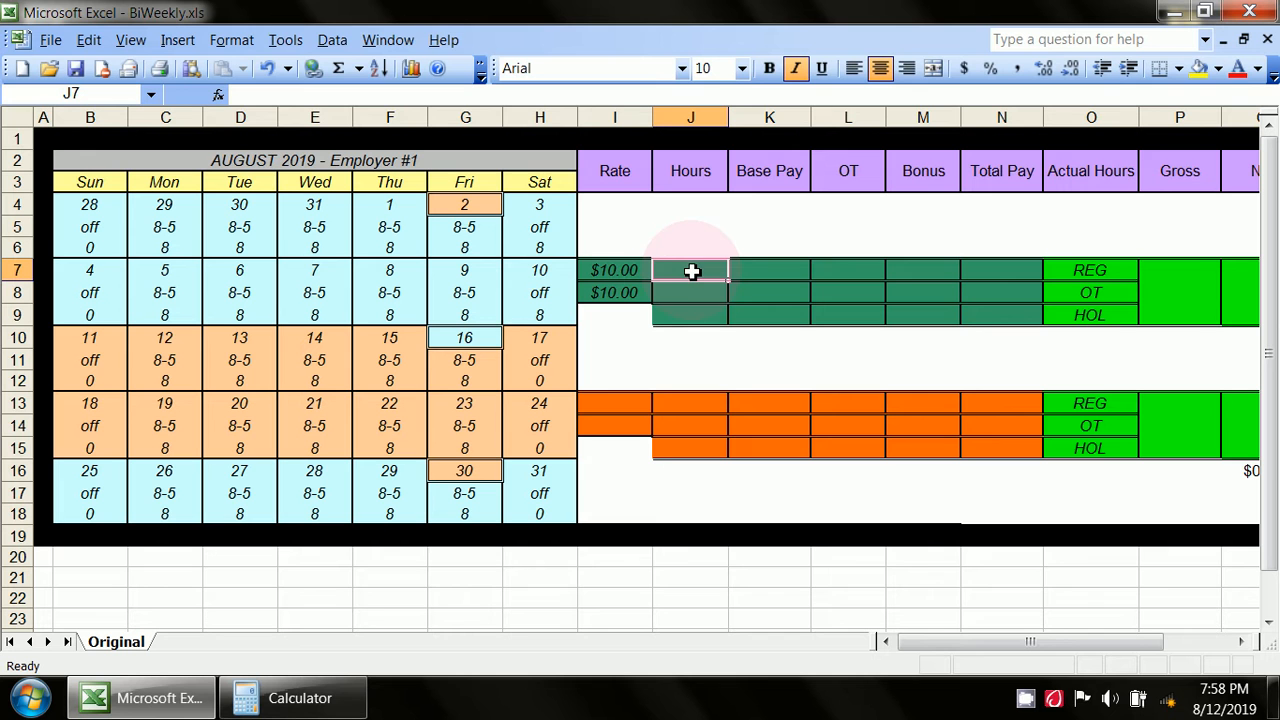
click(263, 95)
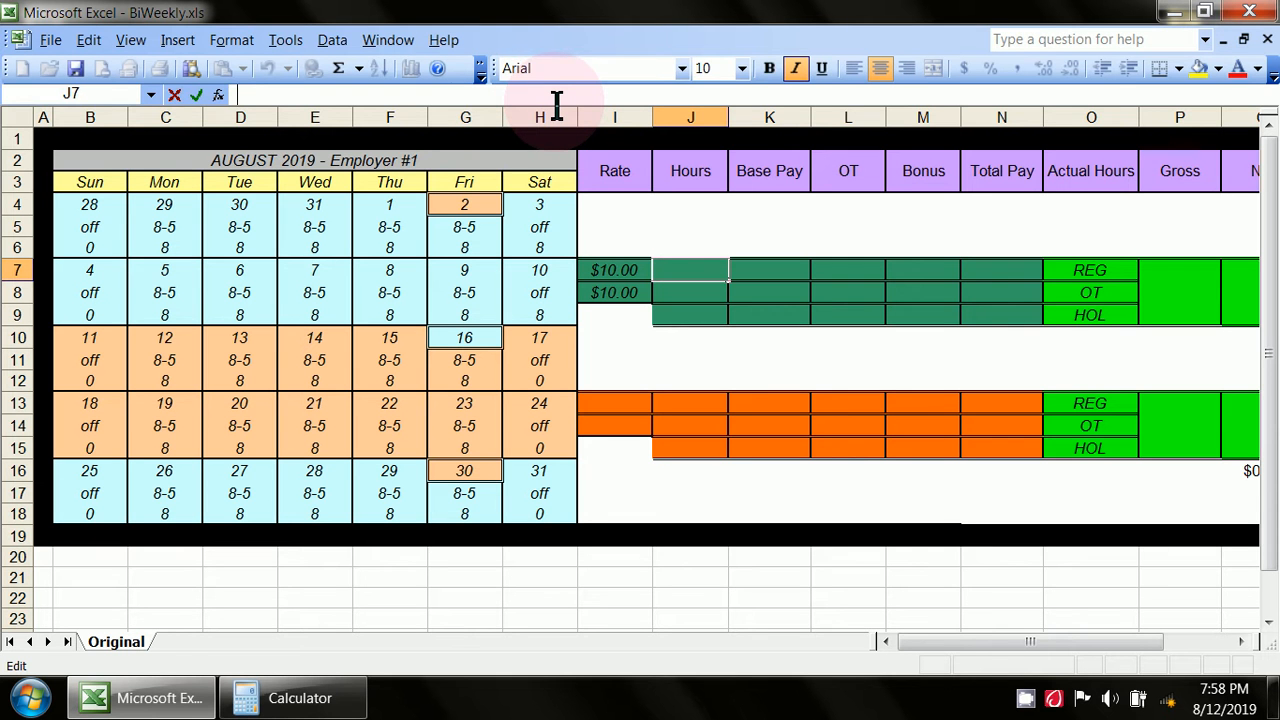
text(=sum()
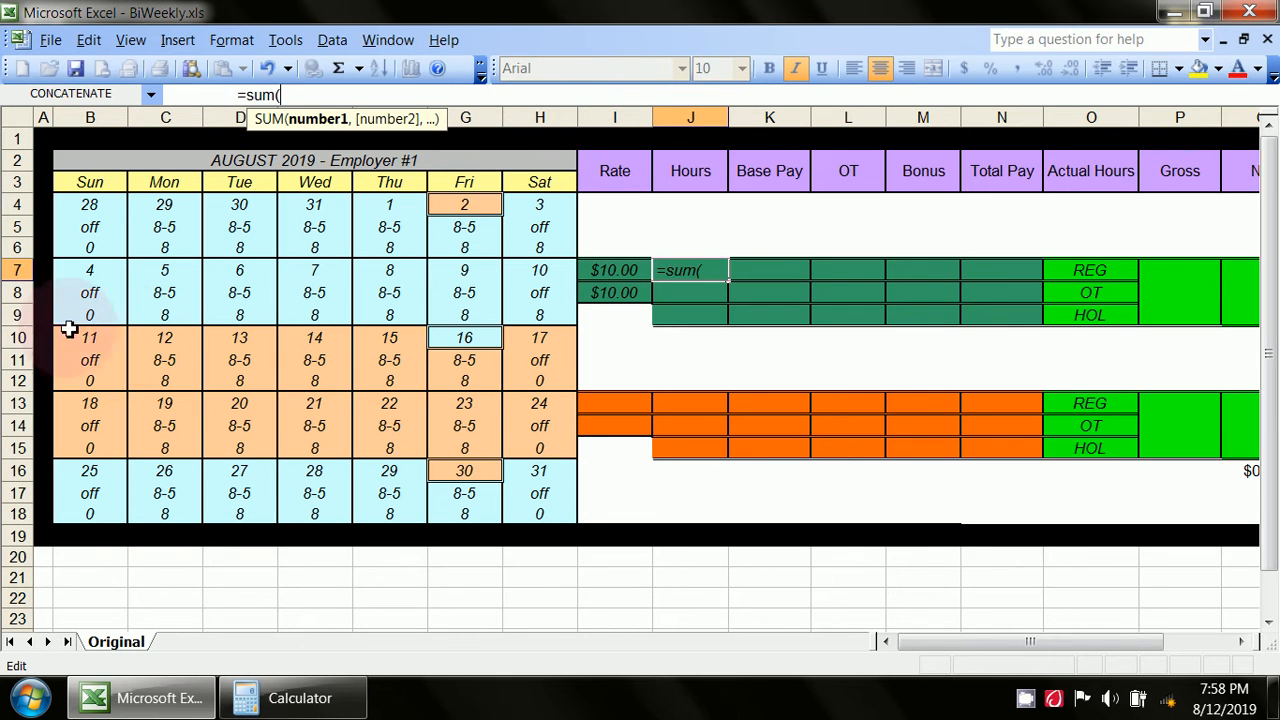
drag(89, 232, 518, 254)
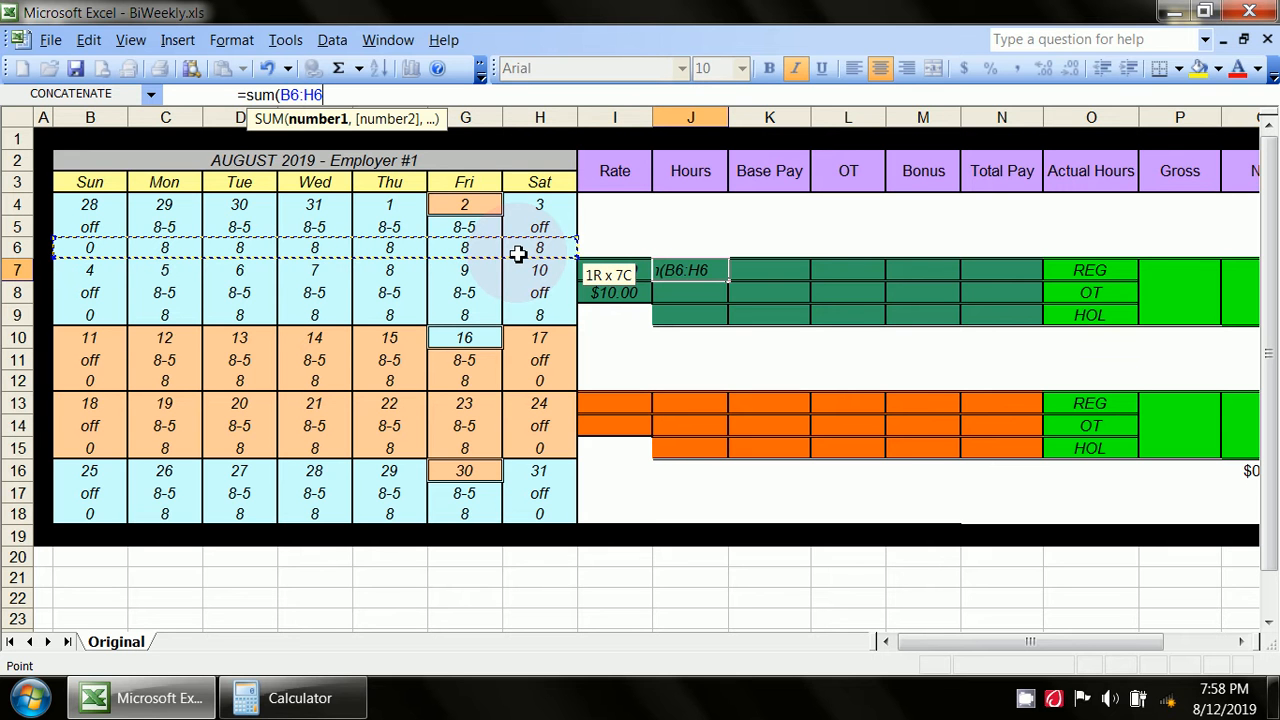
drag(518, 254, 518, 254)
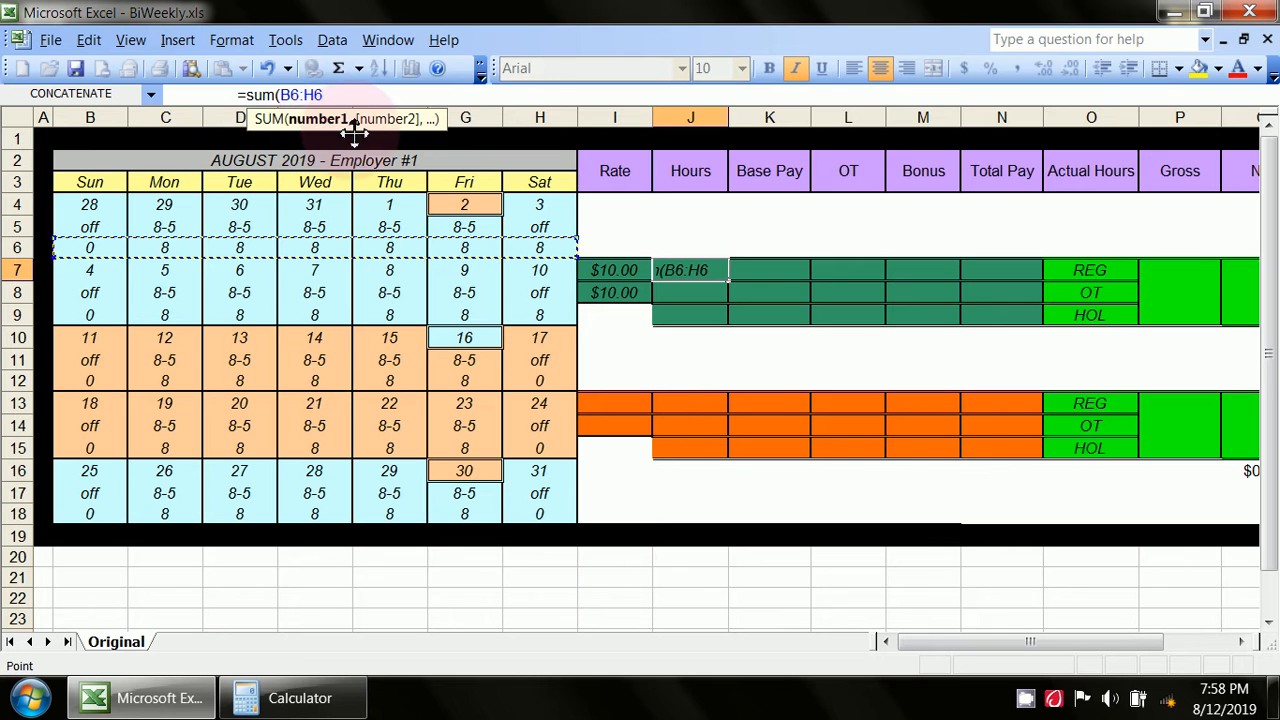
click(330, 95)
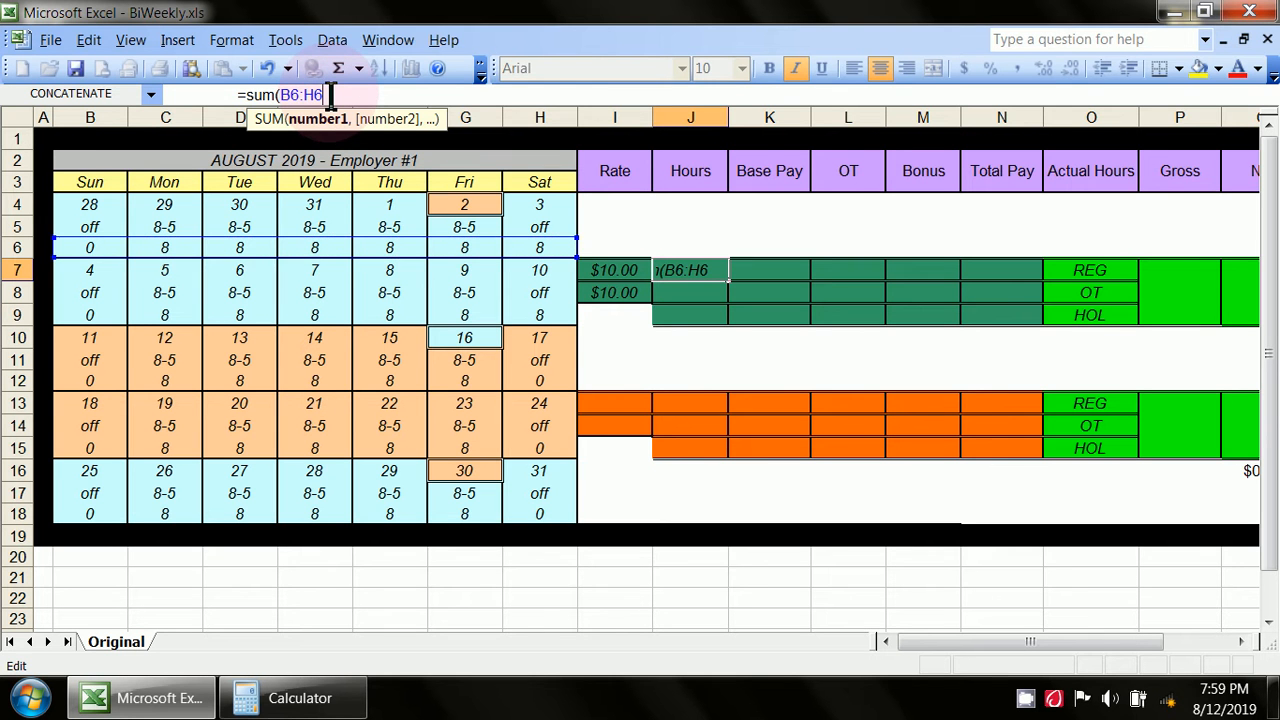
text())
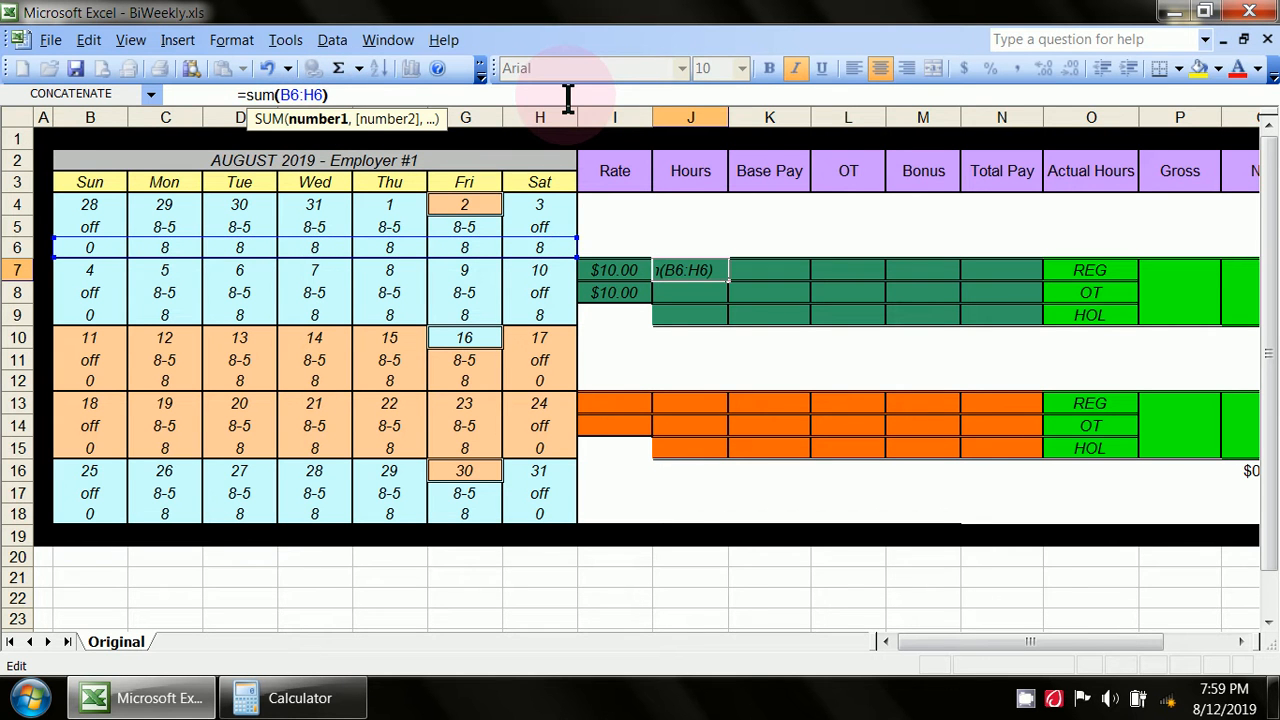
key(Return)
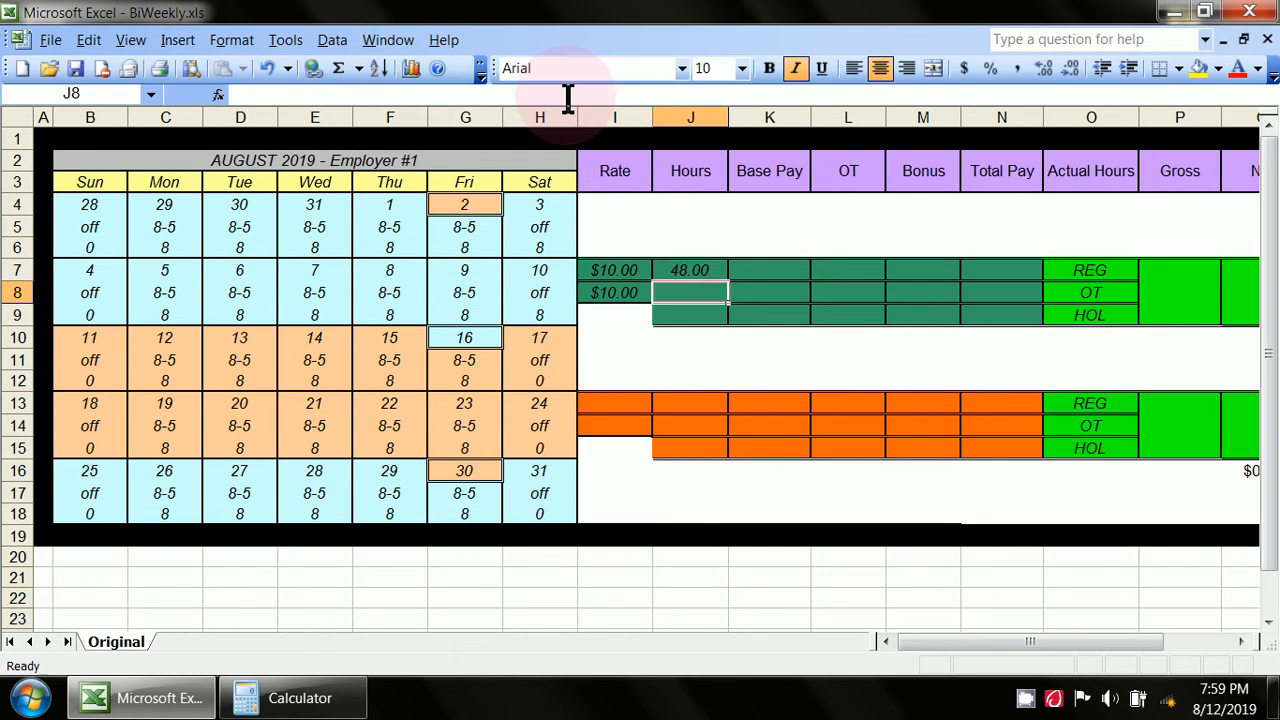
Copy the hours formula from J7 into J8 for the second week
click(722, 269)
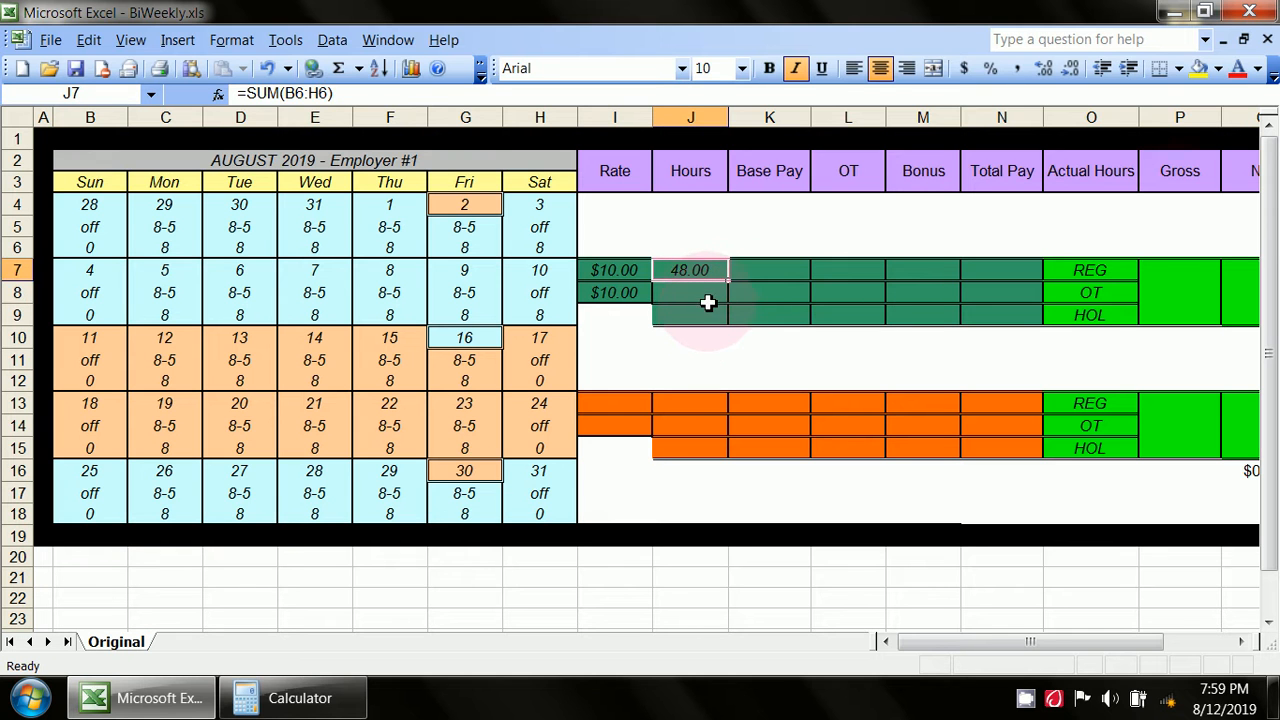
click(707, 296)
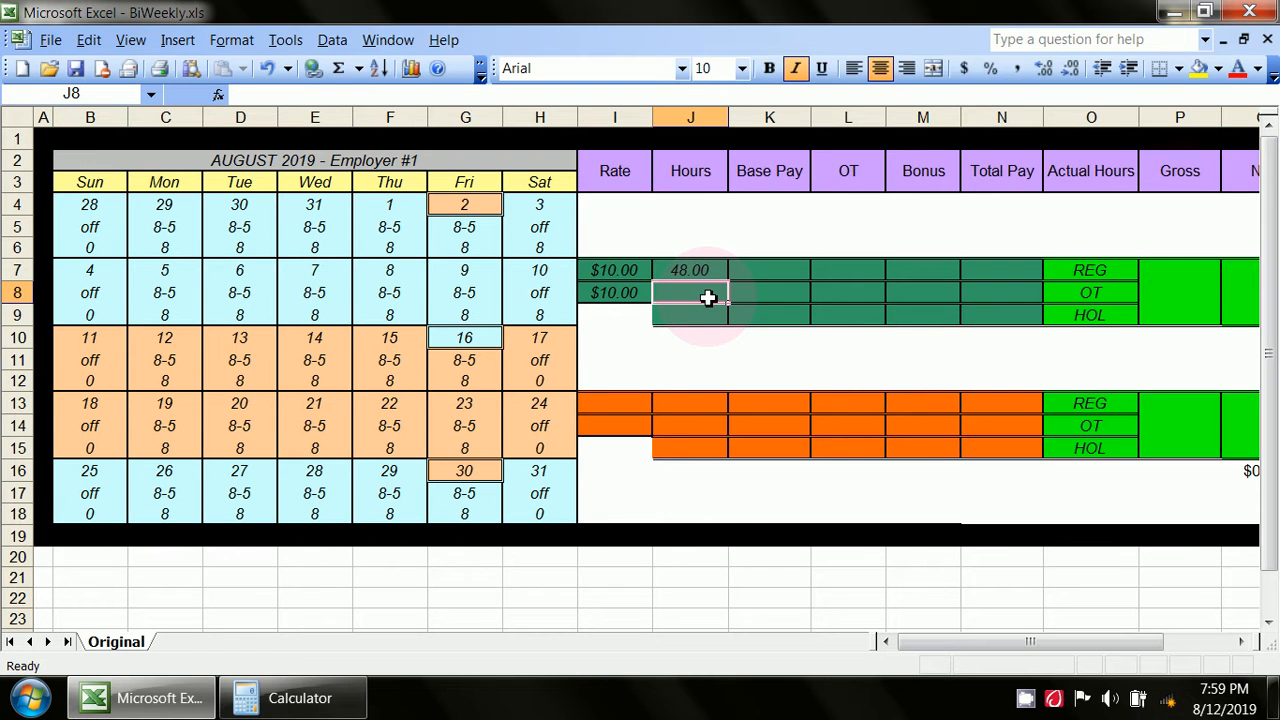
click(706, 272)
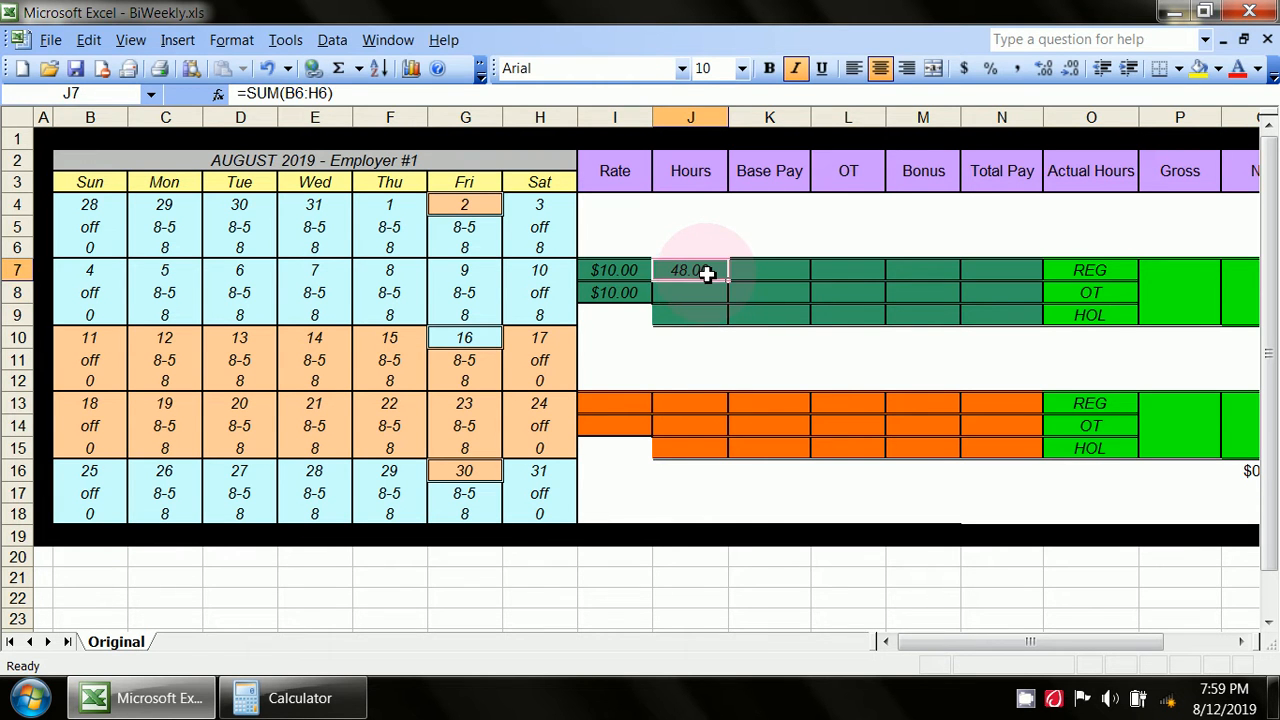
right_click(706, 272)
click(760, 308)
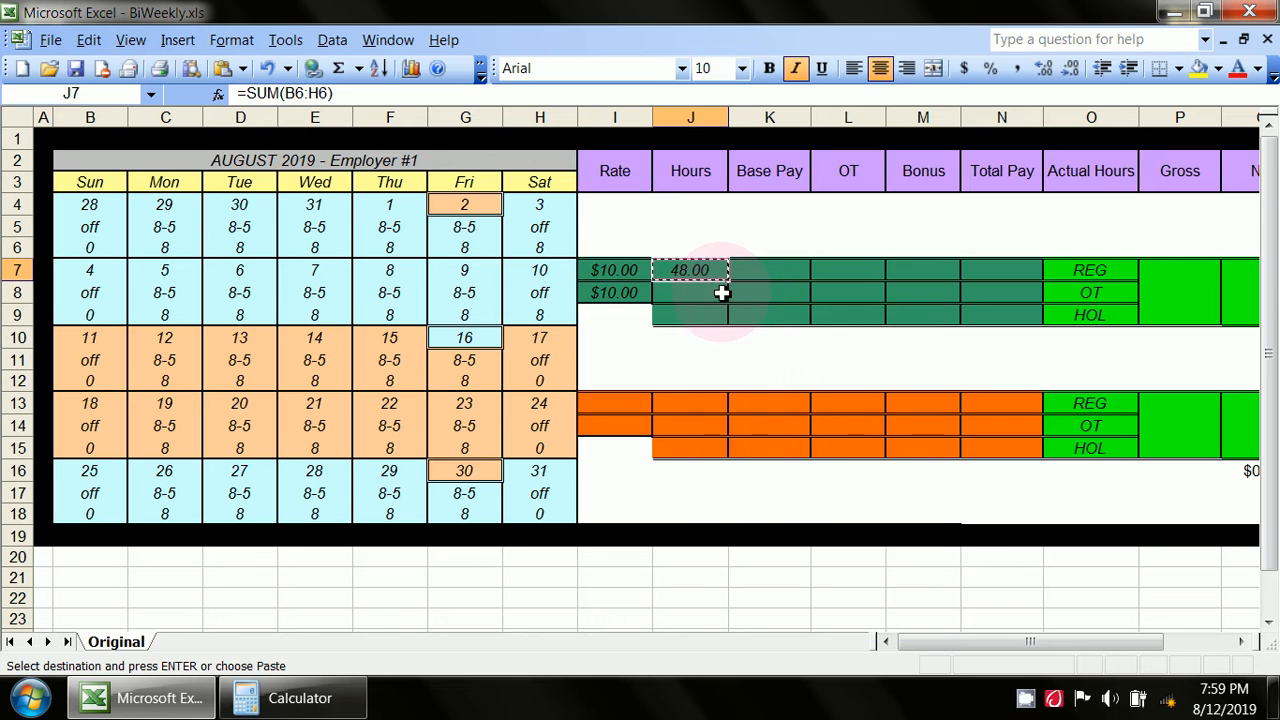
right_click(722, 296)
click(770, 358)
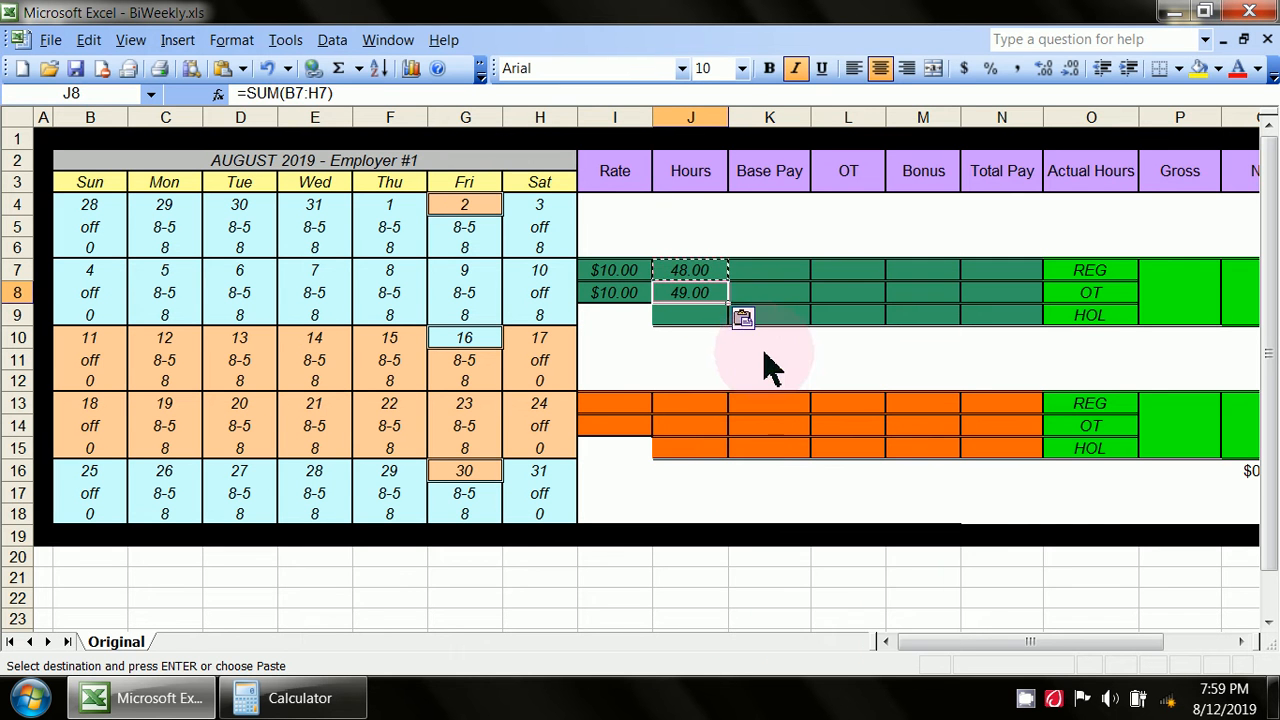
click(708, 365)
key(Escape)
click(783, 240)
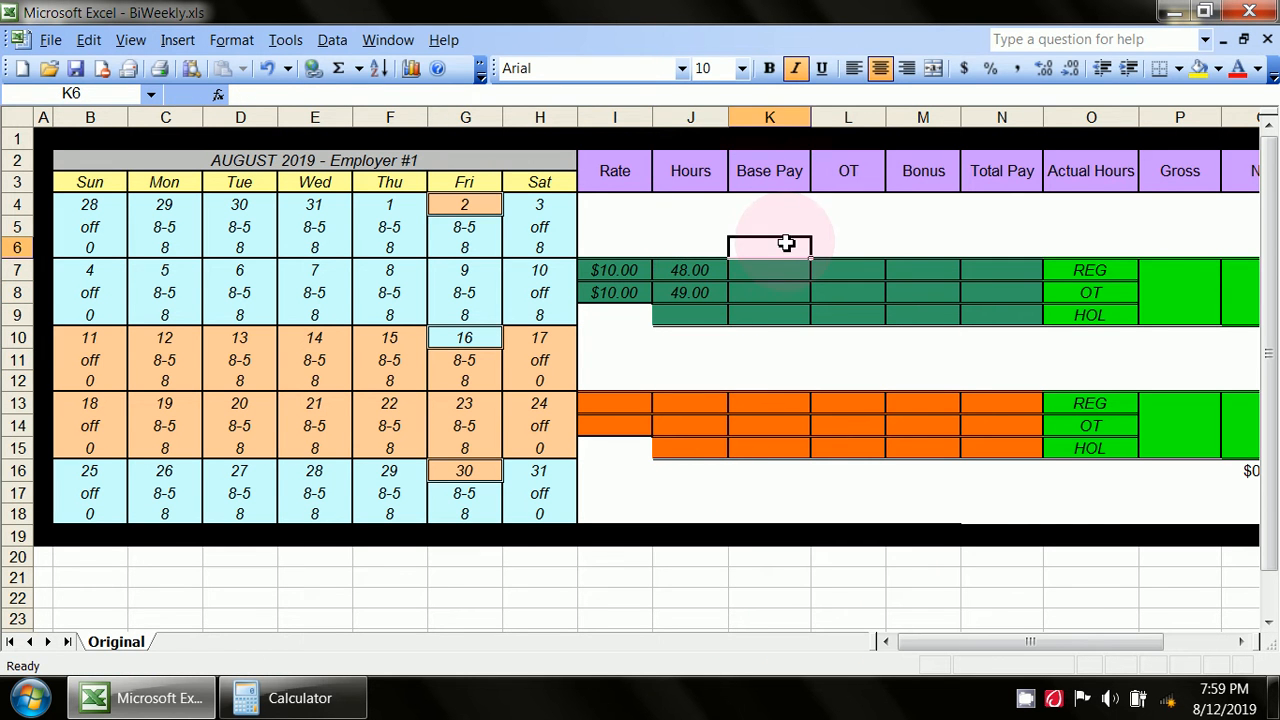
Compare the SUM formulas in J7 and J8 with the calendar rows they add up, B6:H6 and B7:H7
click(718, 298)
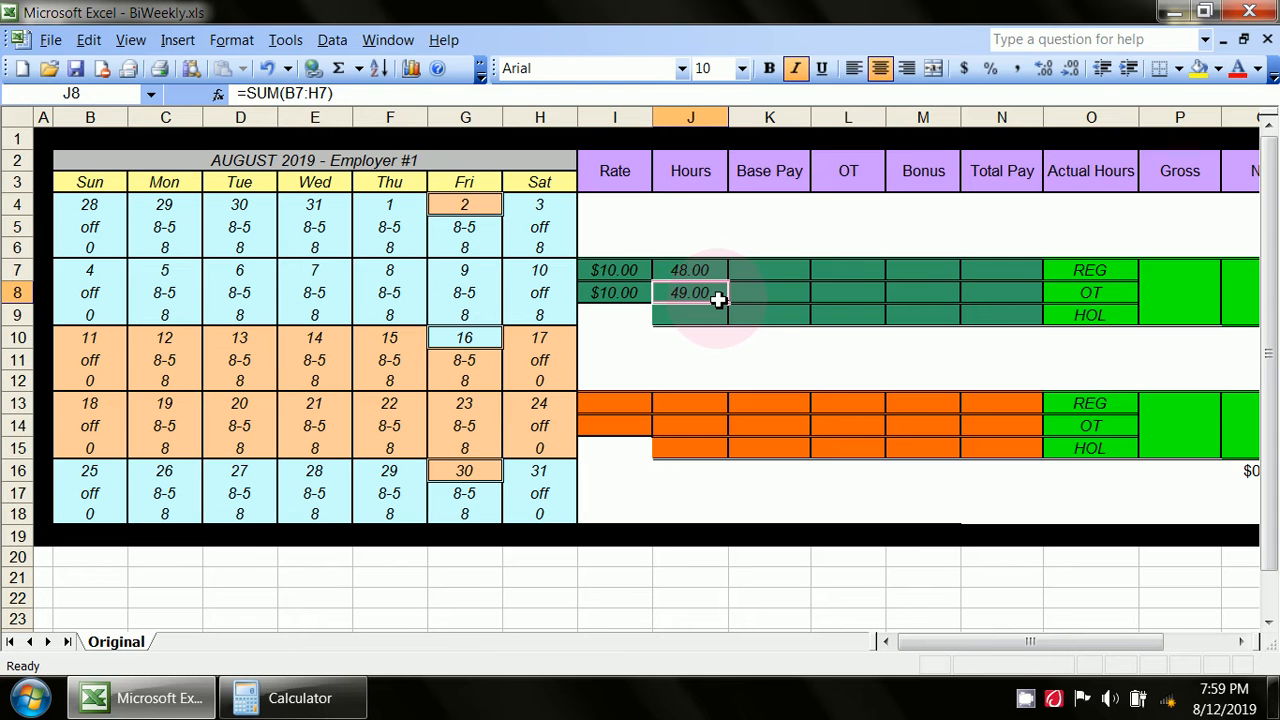
click(703, 273)
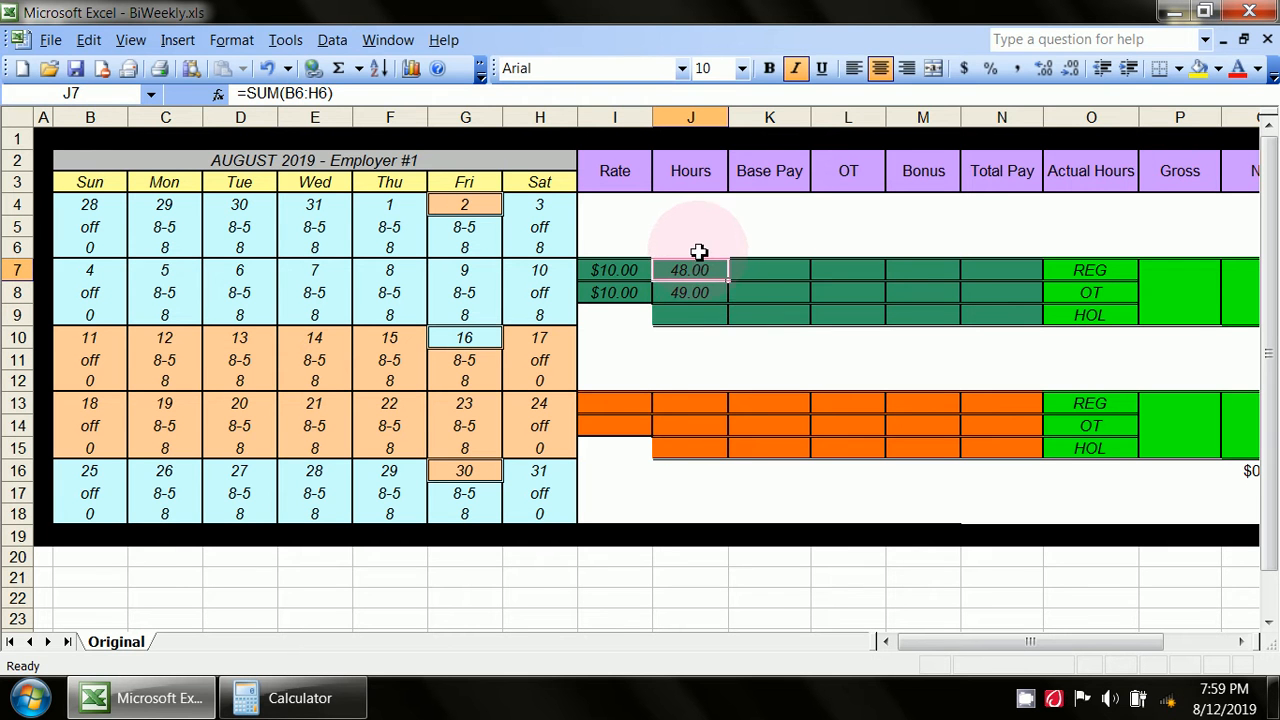
click(698, 249)
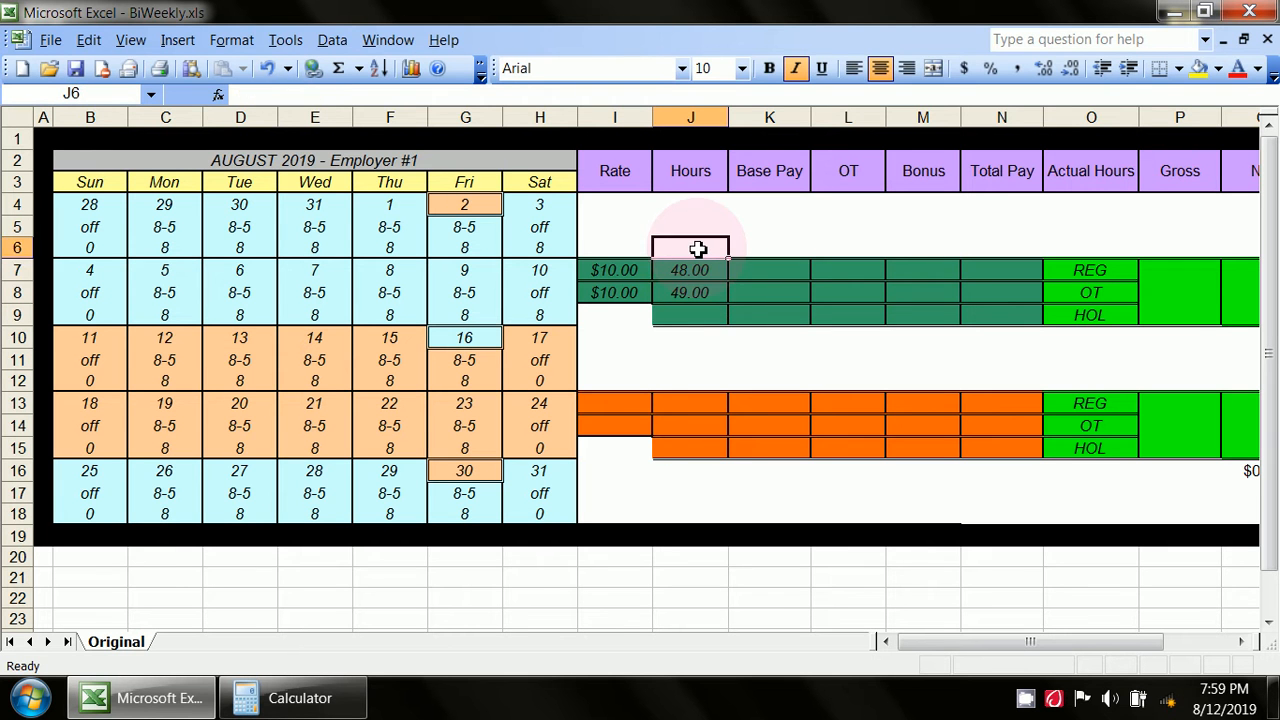
click(642, 246)
drag(540, 247, 94, 254)
click(683, 270)
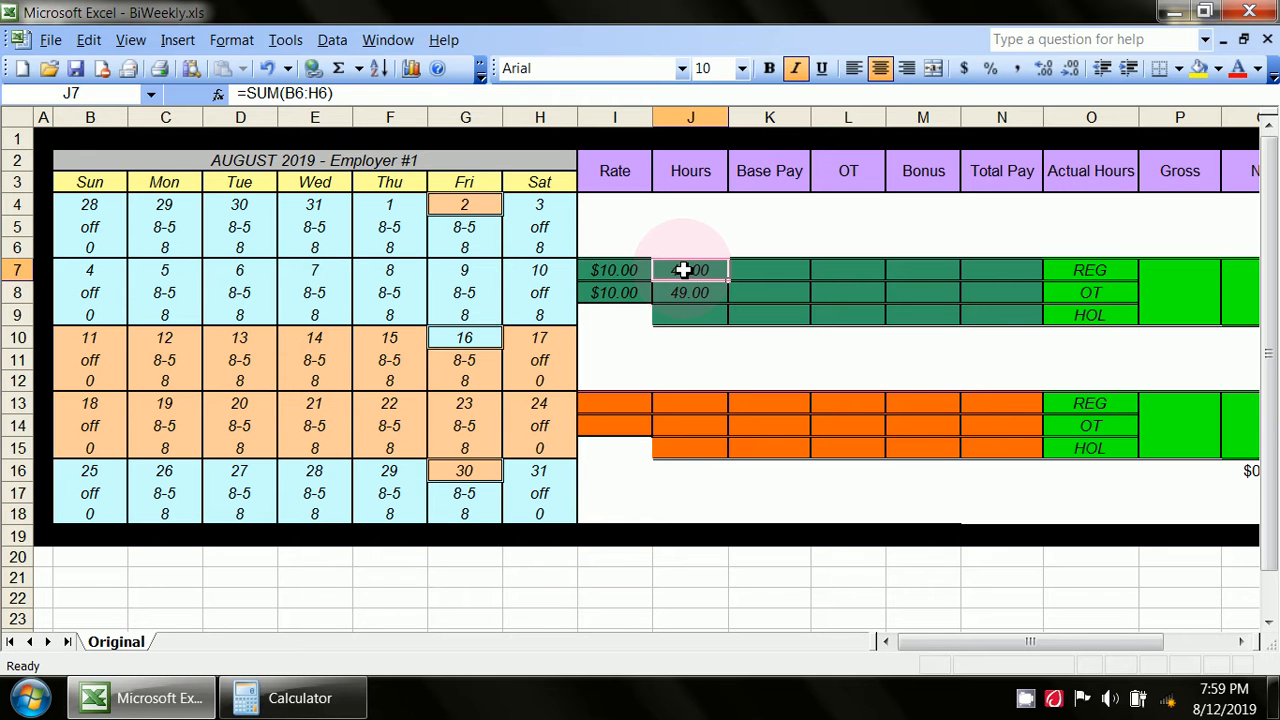
click(699, 294)
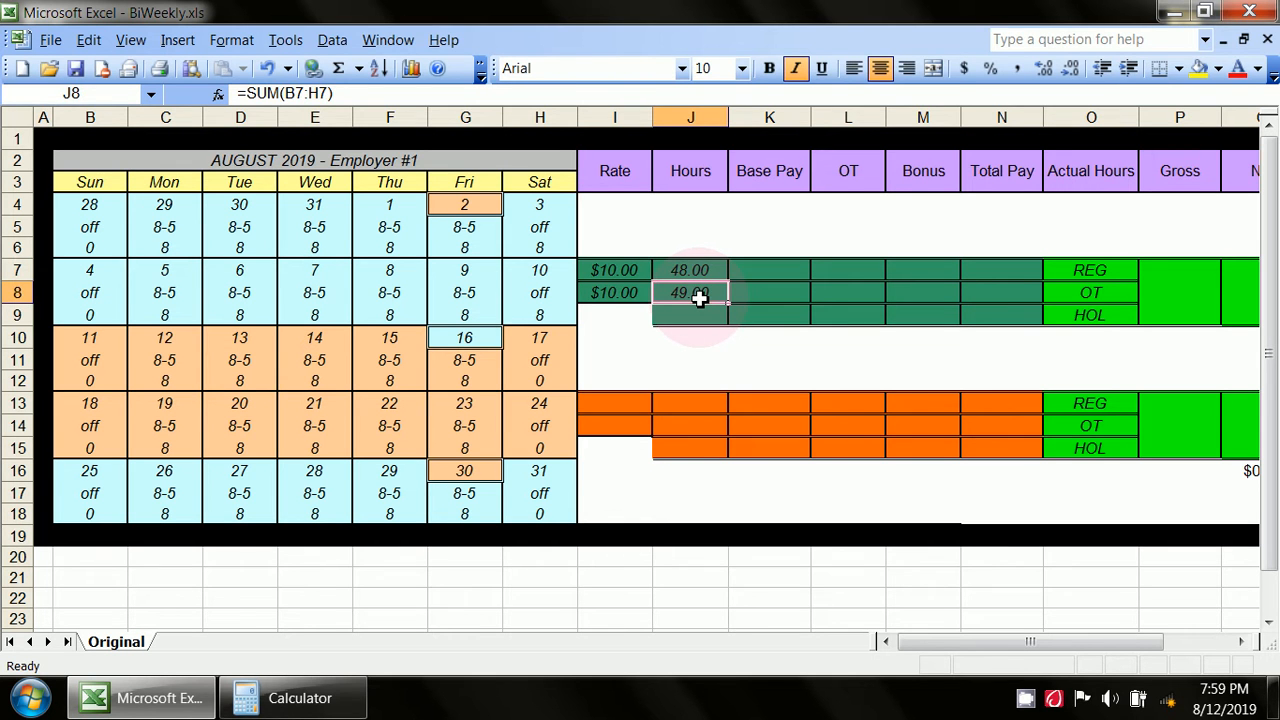
click(692, 273)
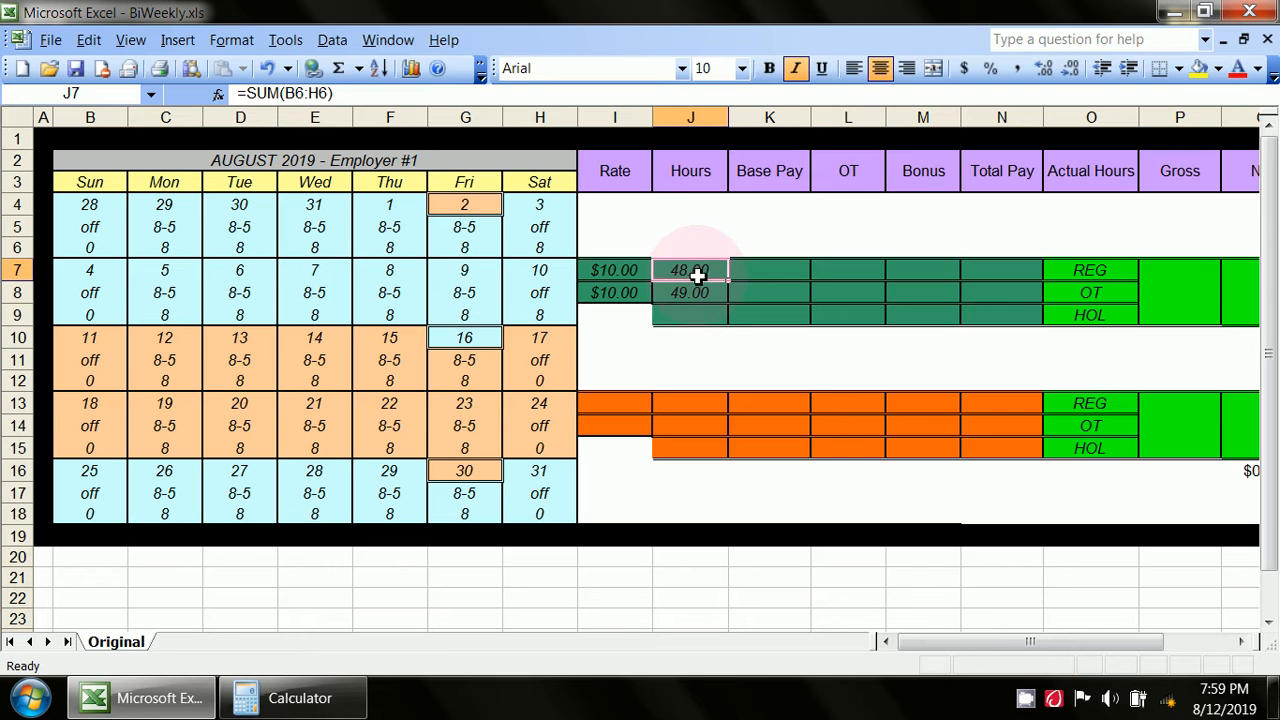
click(625, 271)
drag(538, 279, 65, 273)
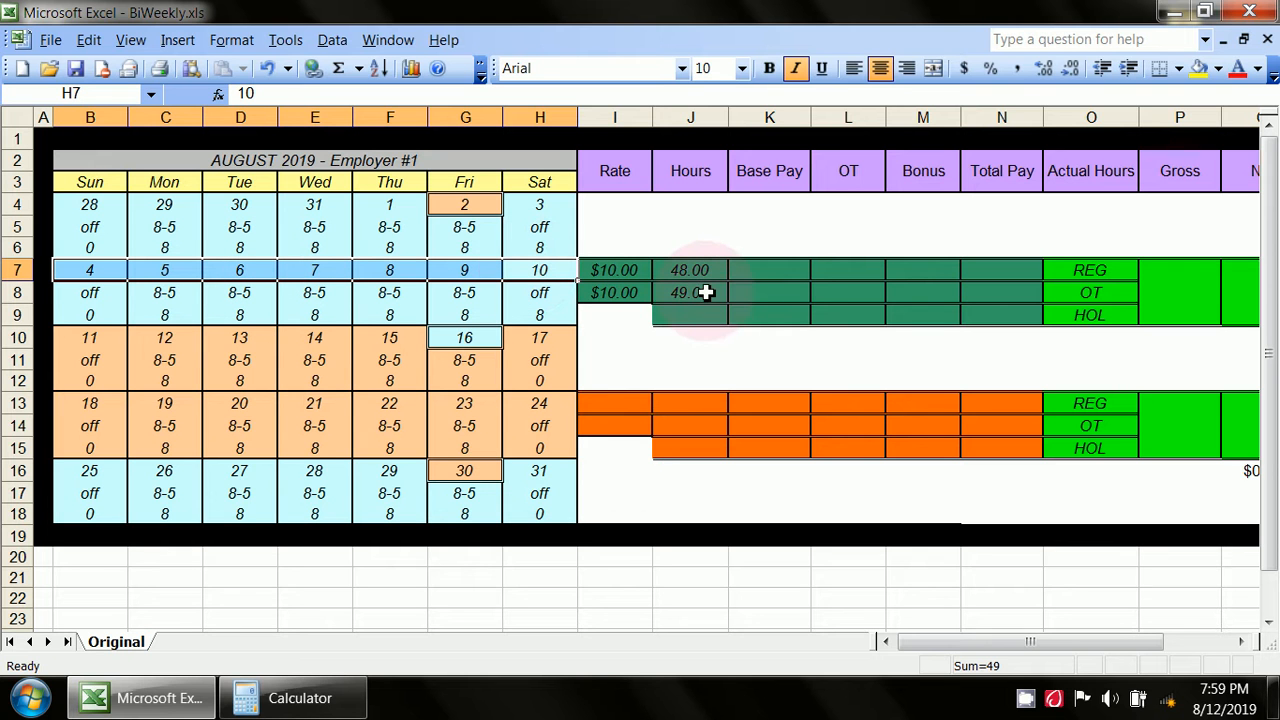
click(557, 273)
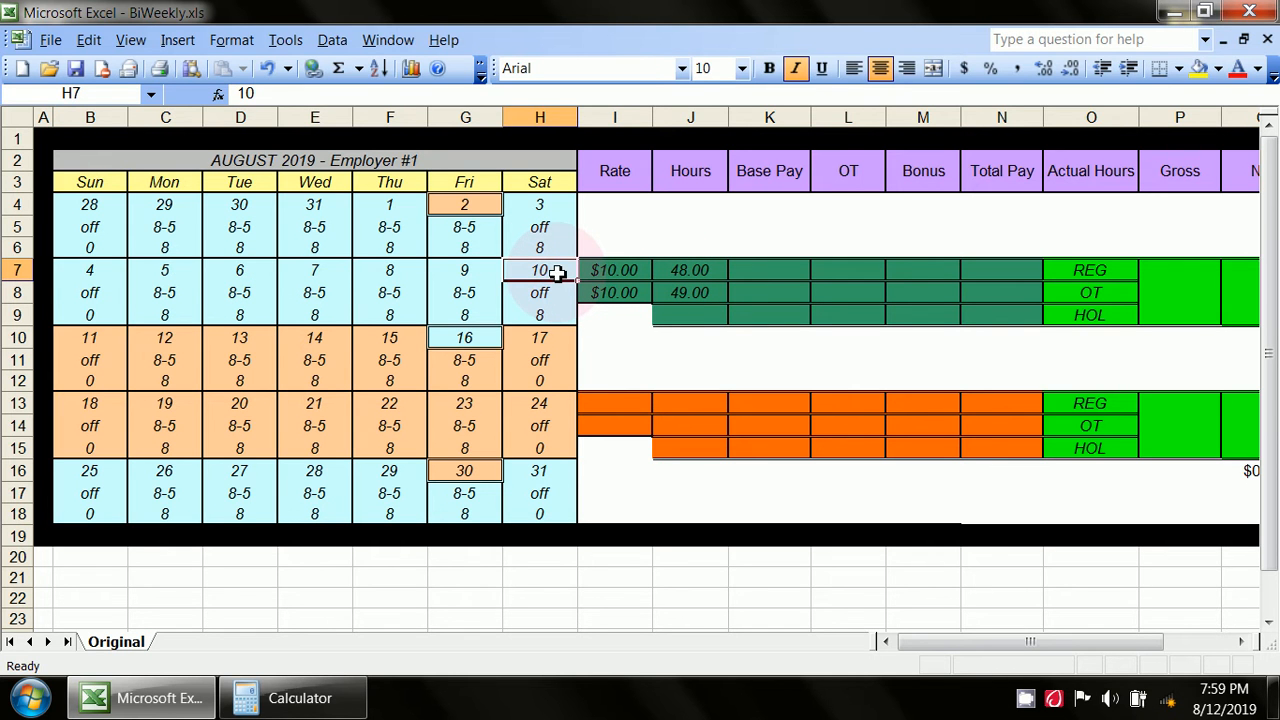
Change the Saturday date in H7 to 100 to test which row the second week's hours formula adds up
double_click(560, 271)
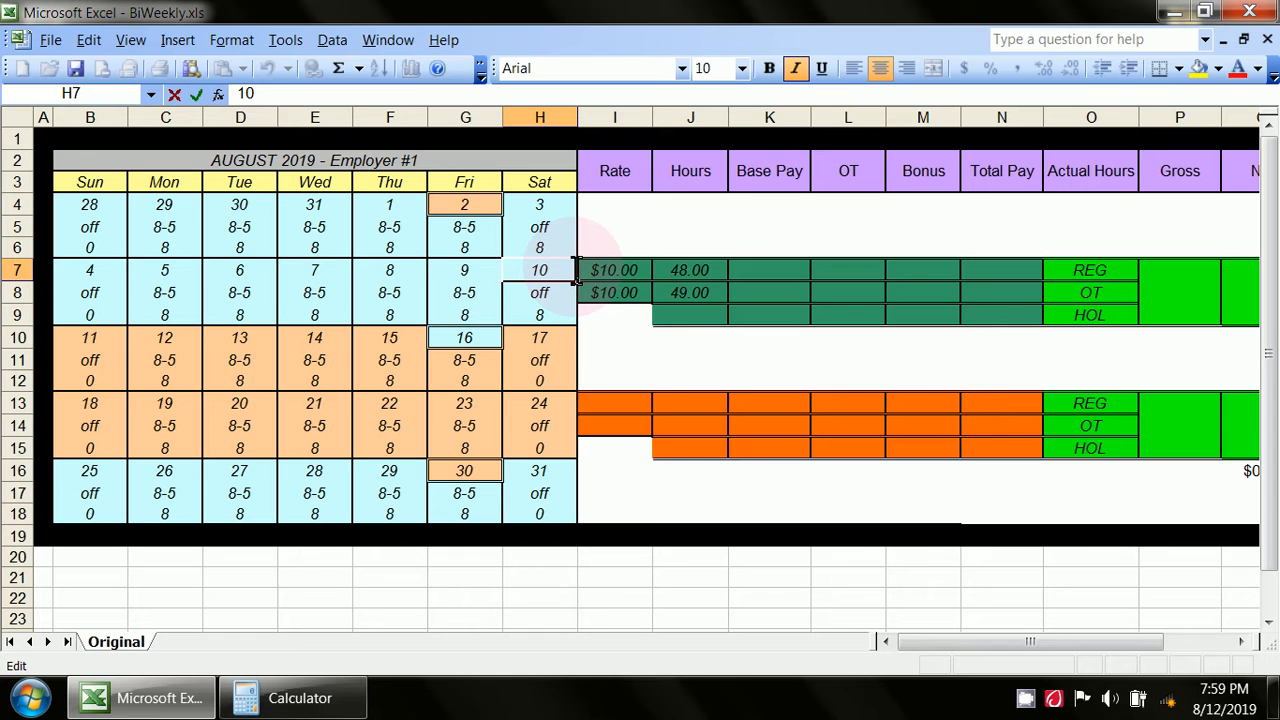
text(0)
click(540, 300)
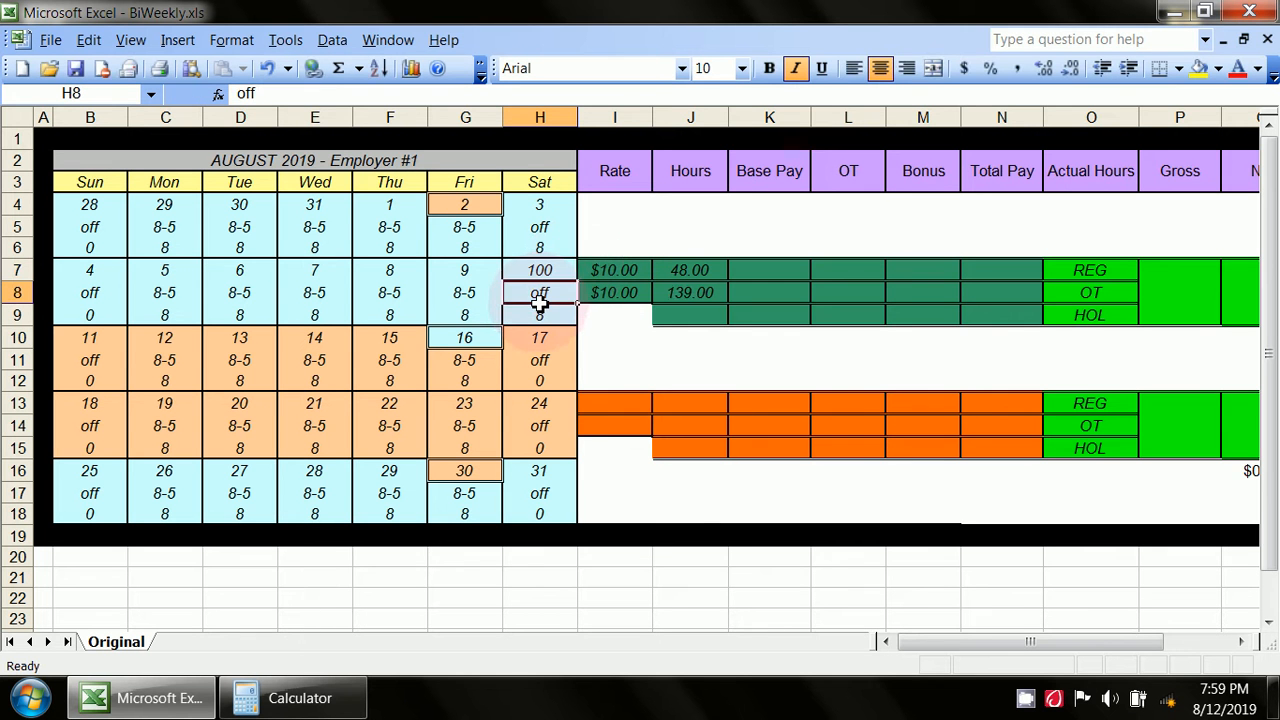
Clear the copied SUM formula from the second week's Hours cell, J8
click(702, 293)
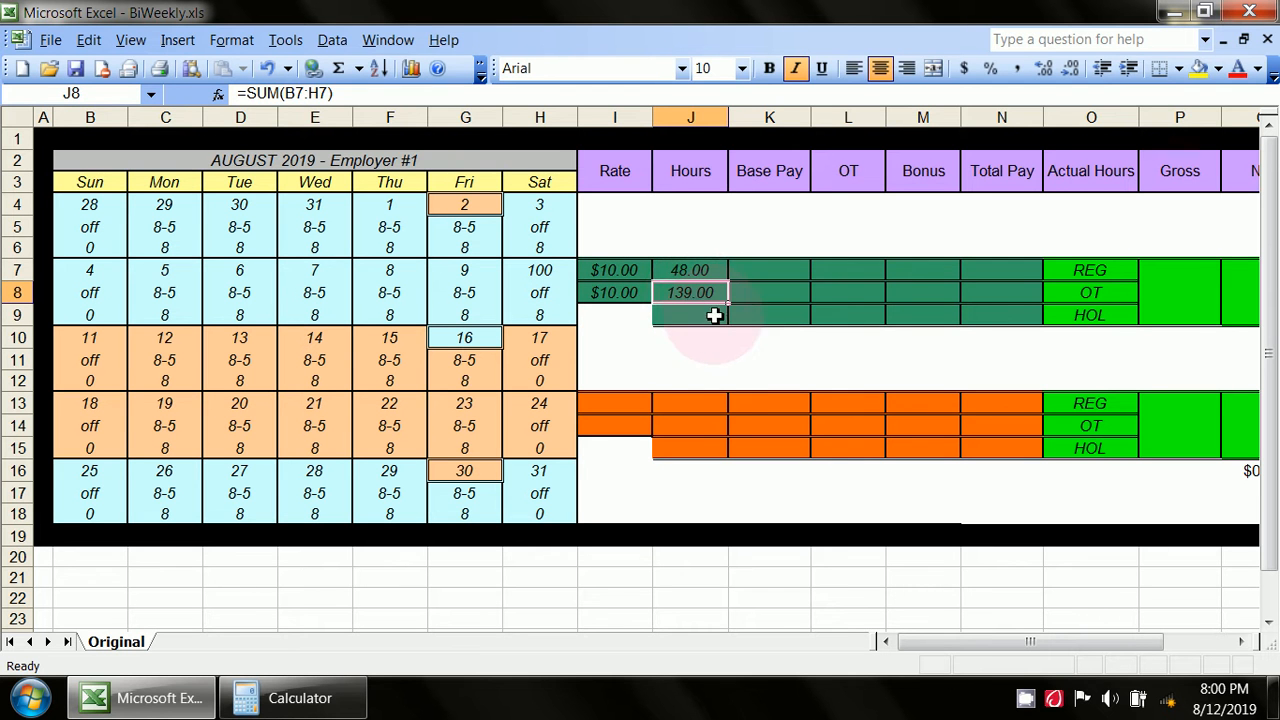
key(F2)
click(706, 381)
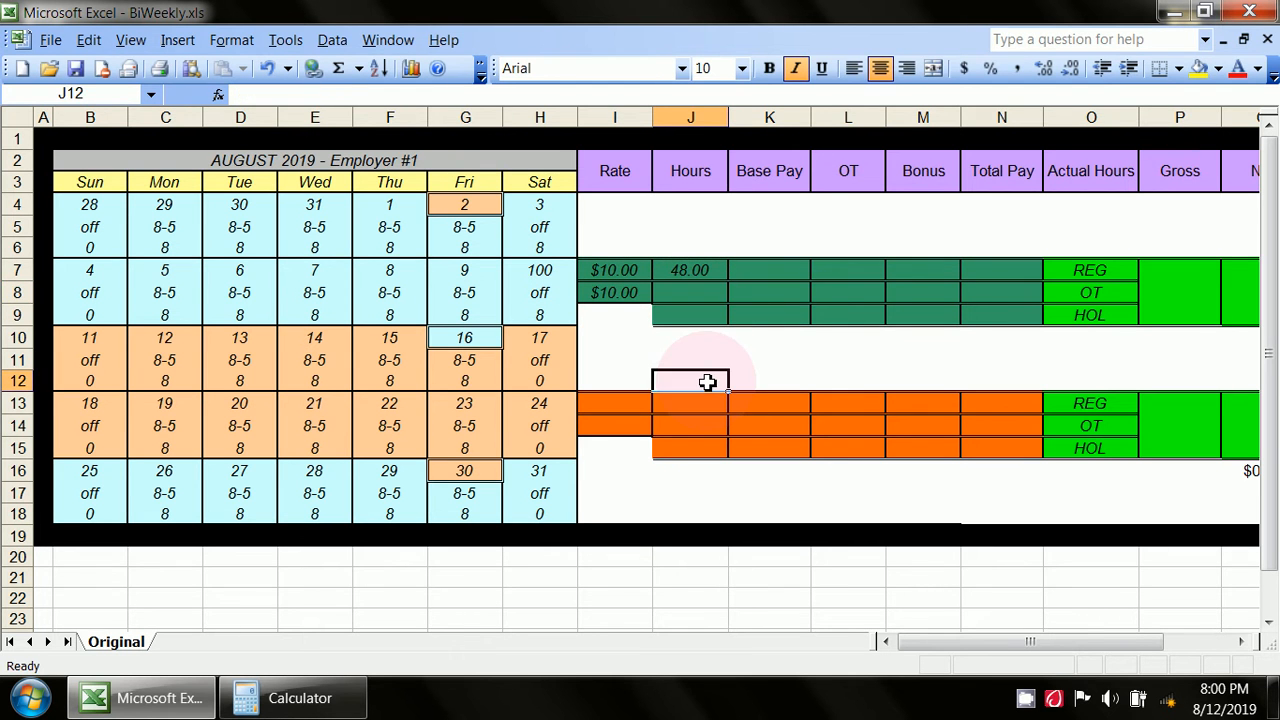
Total the second week's hours in J8 with the formula =SUM(B9:H9)
click(672, 292)
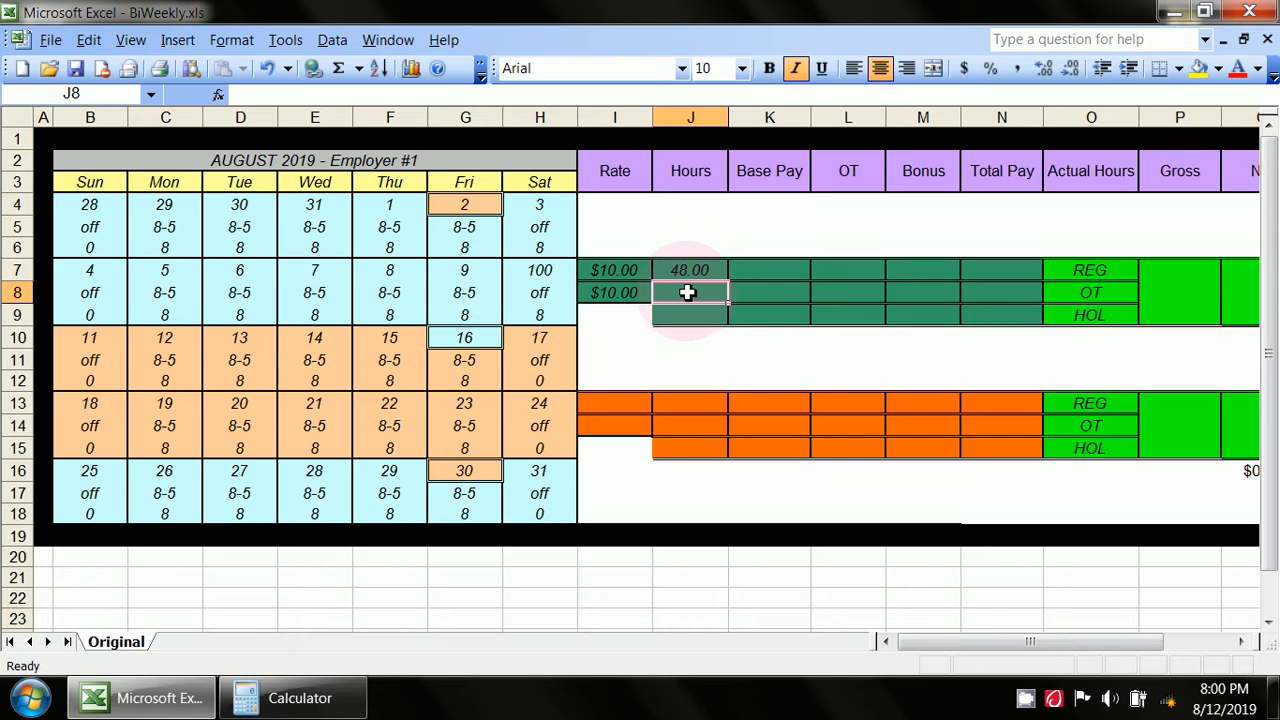
click(270, 94)
click(372, 398)
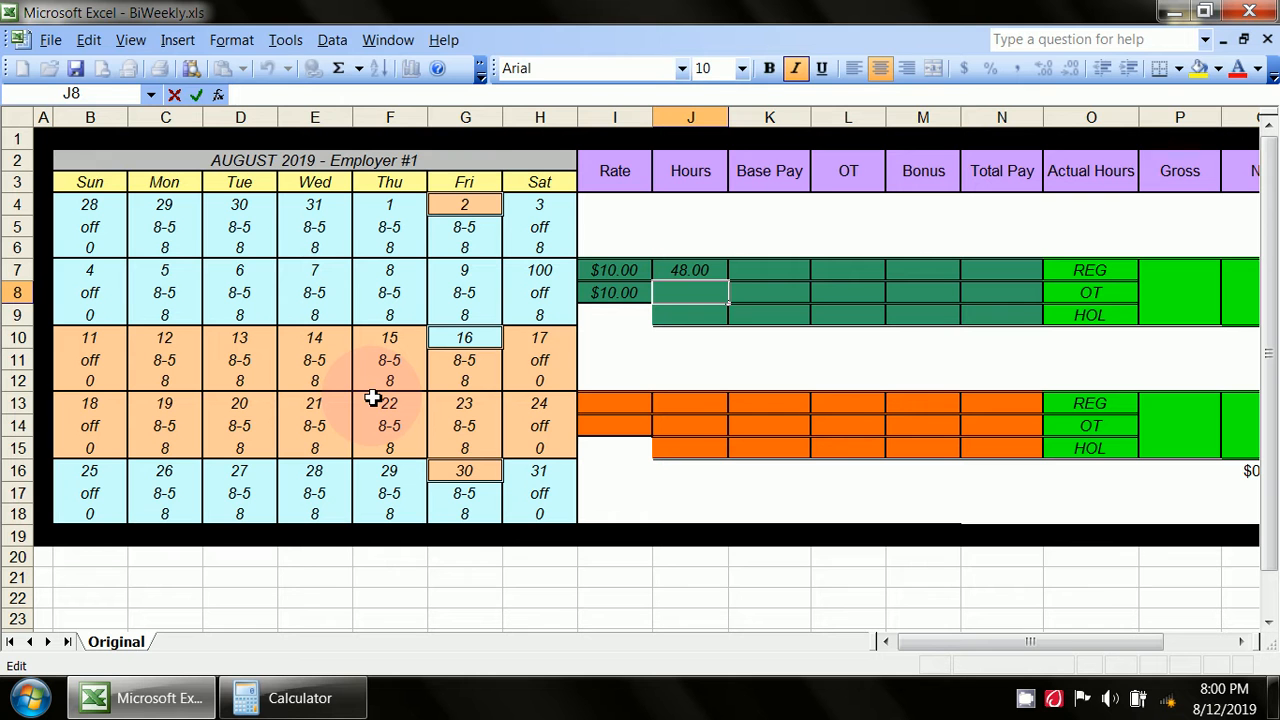
text(=s)
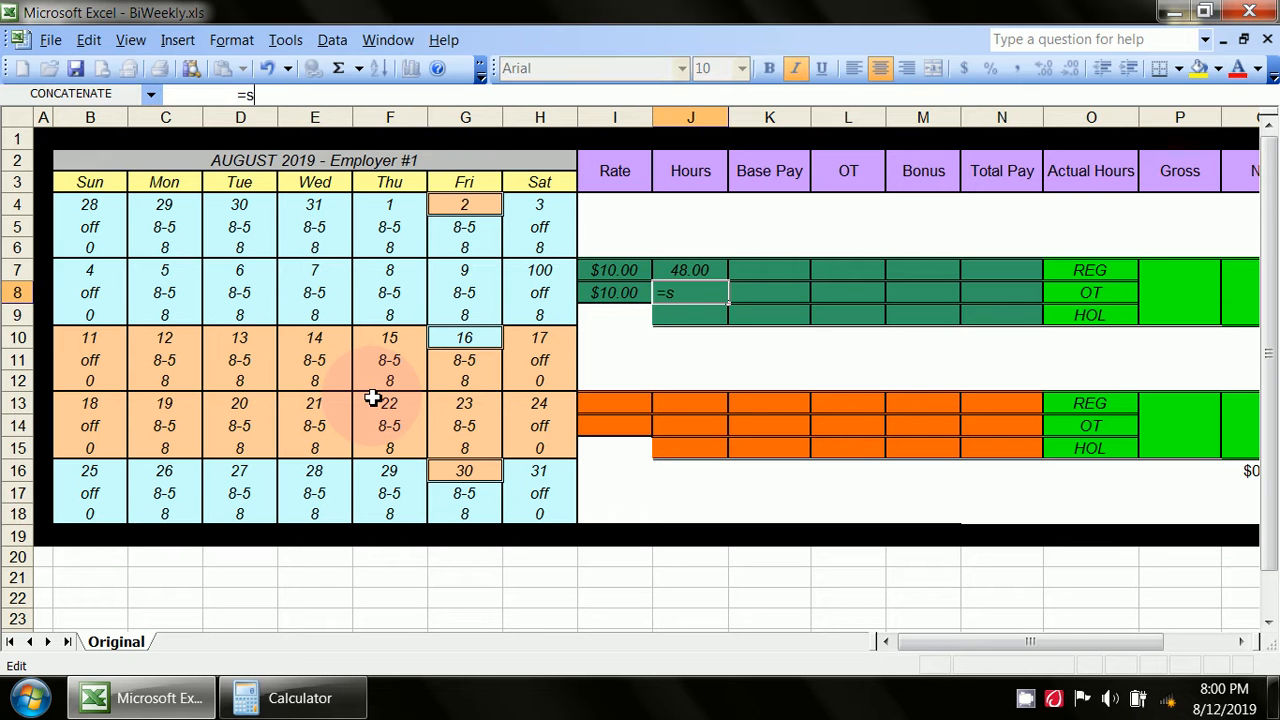
text(um()
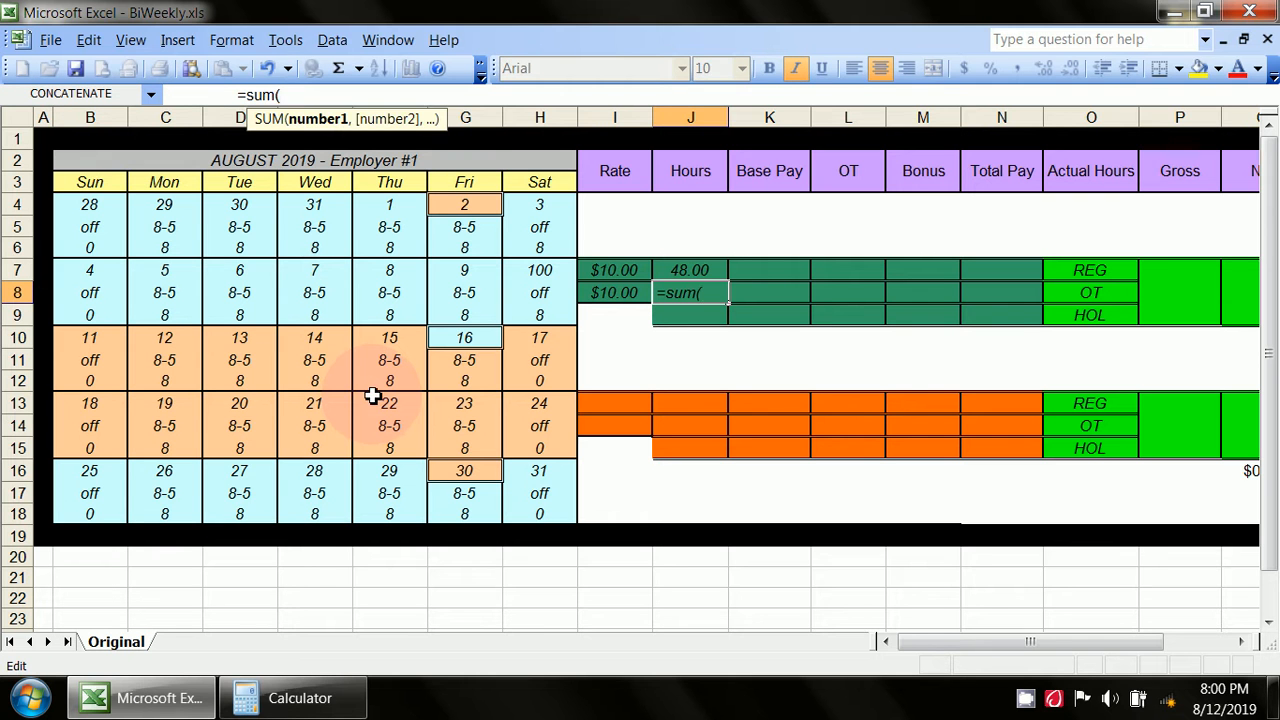
click(100, 315)
drag(100, 315, 520, 302)
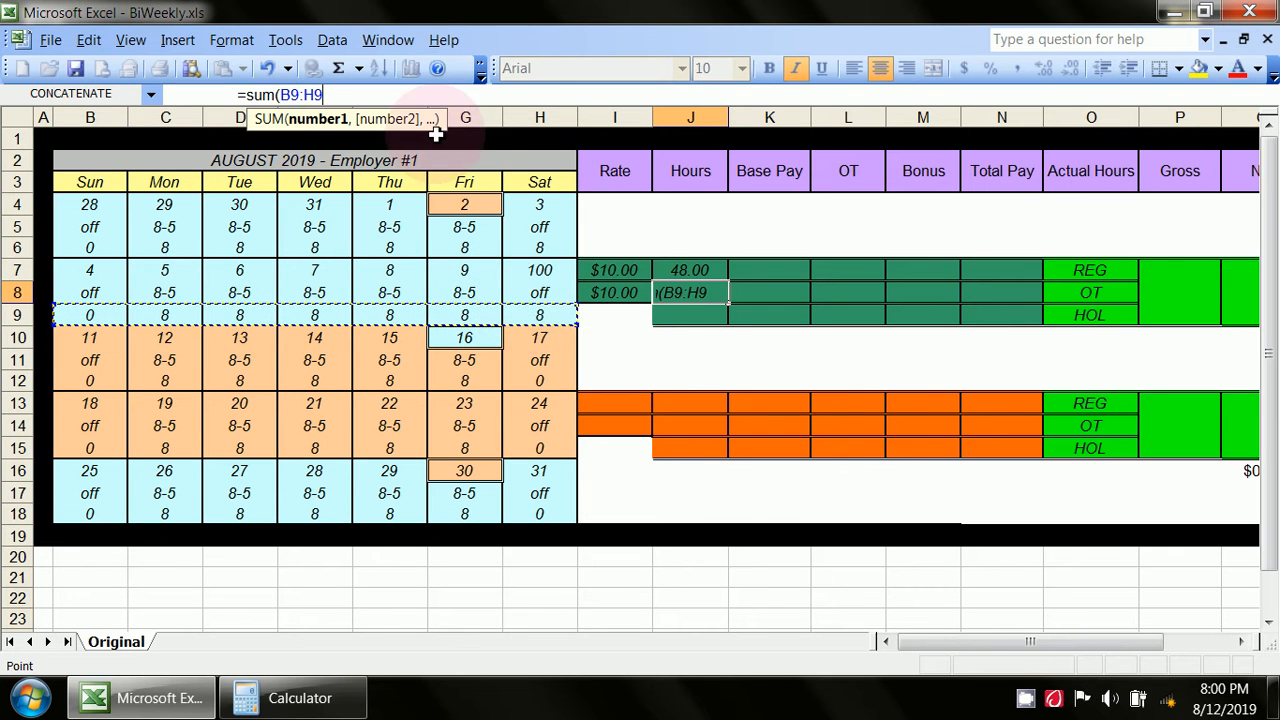
click(340, 96)
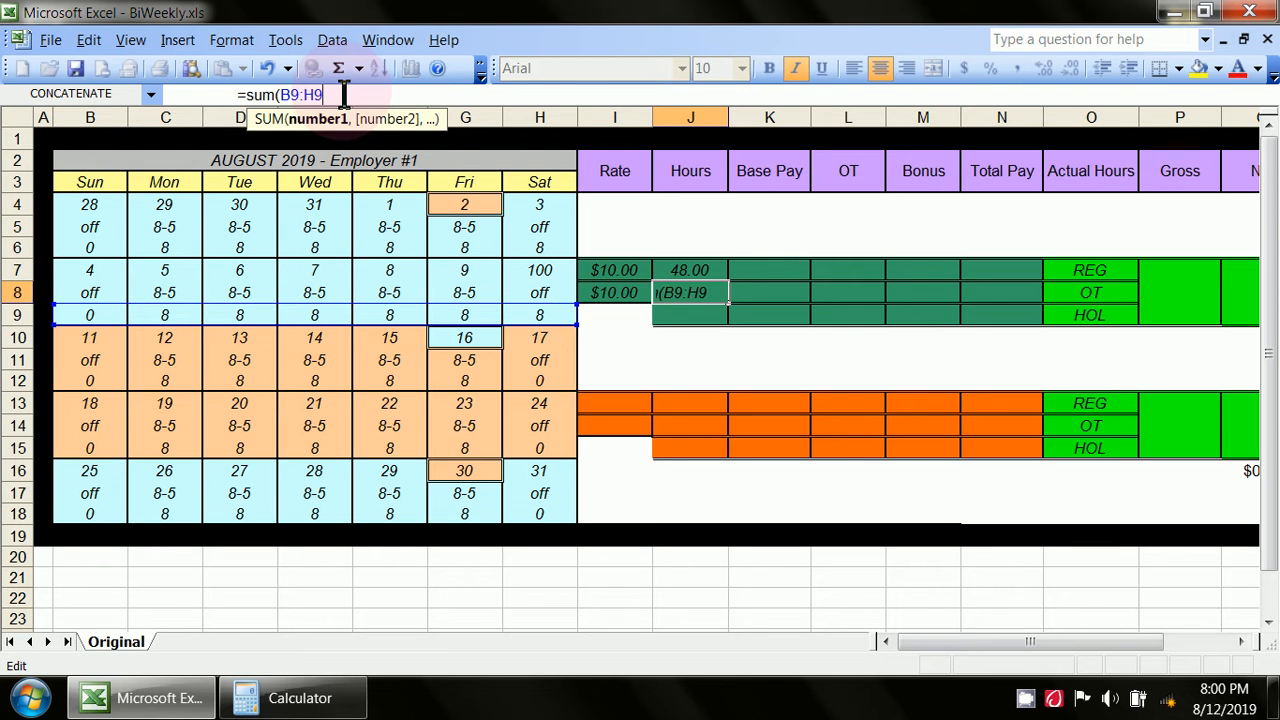
text())
key(Return)
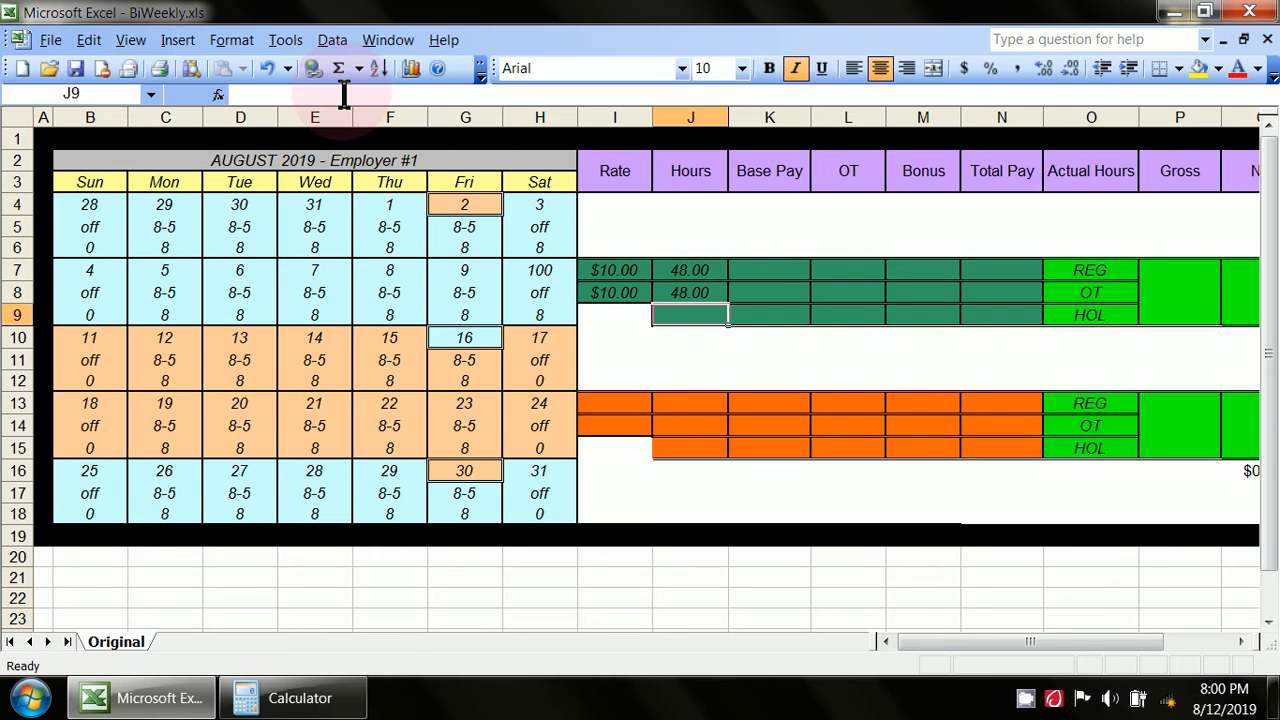
click(620, 338)
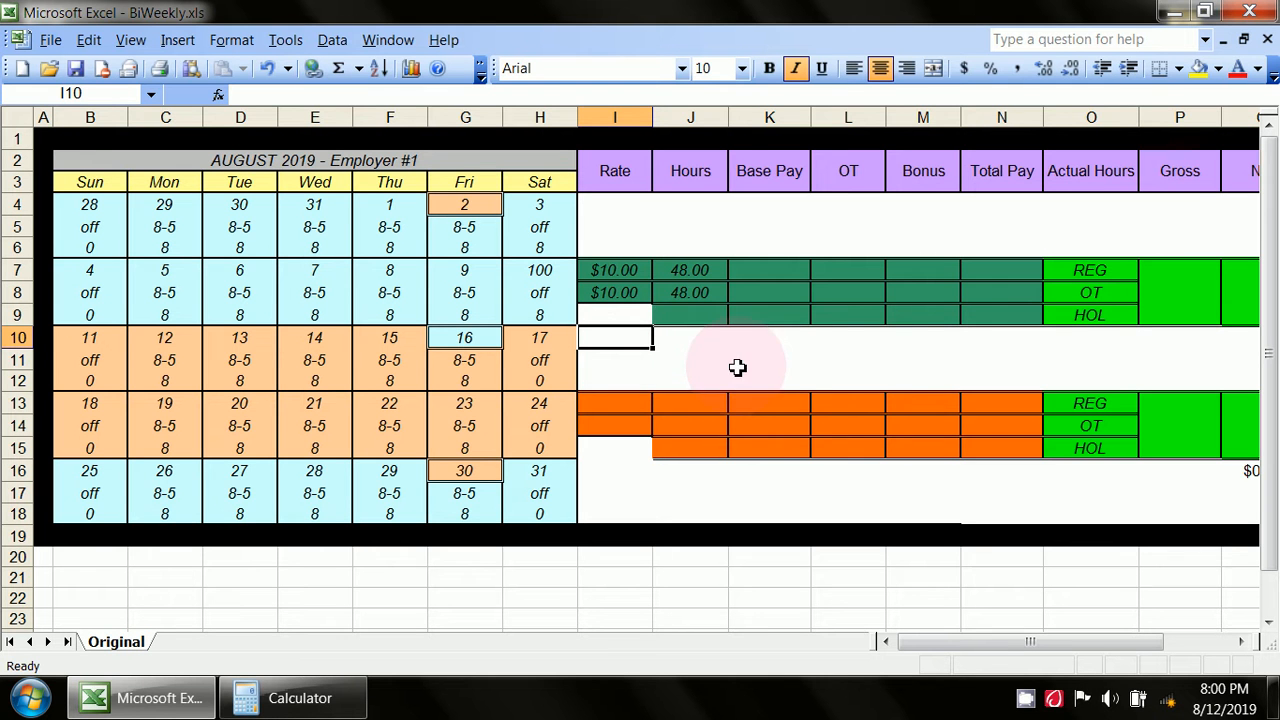
Add both weekly totals in Hours cell J9 with the formula =SUM(J7:J8)
click(694, 318)
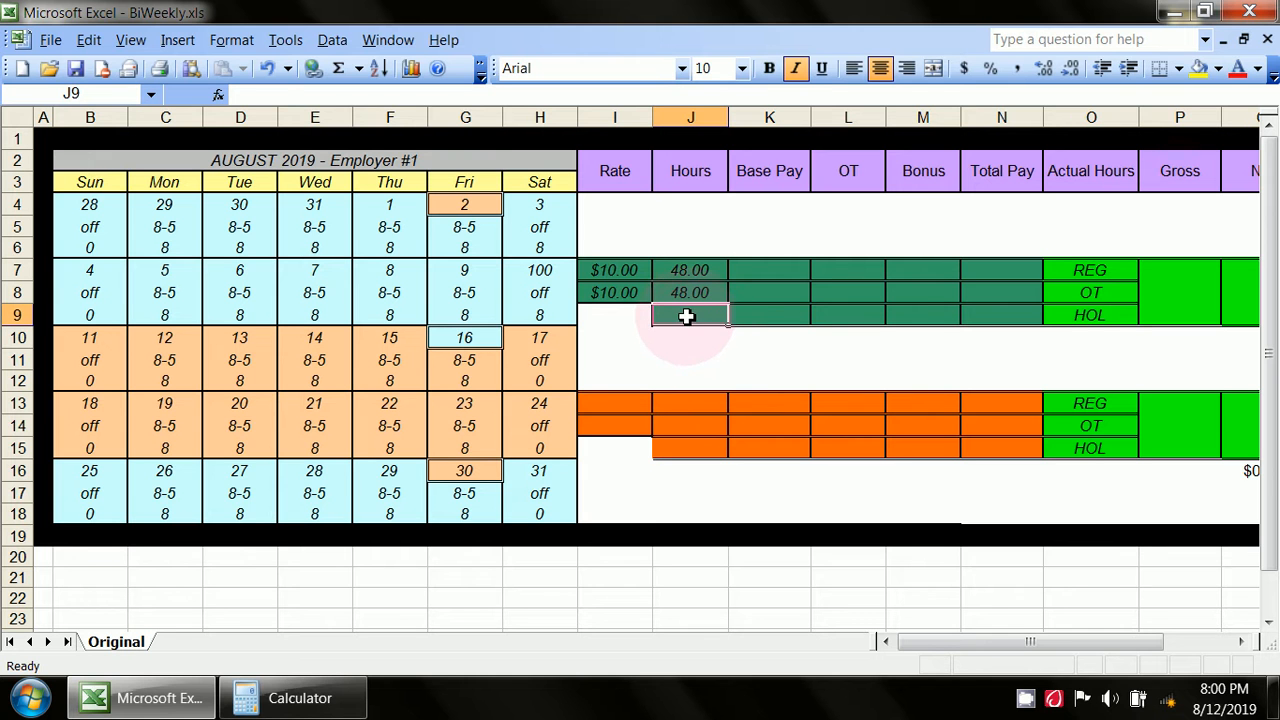
click(306, 94)
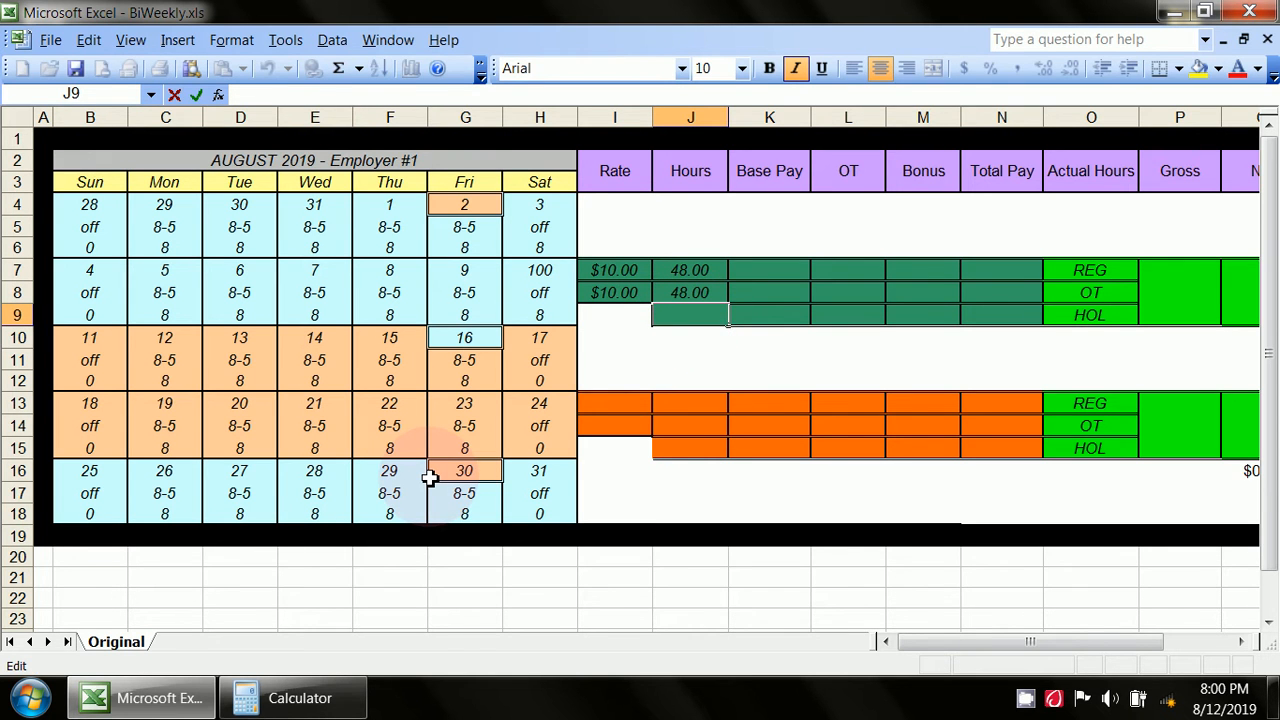
text(=sum()
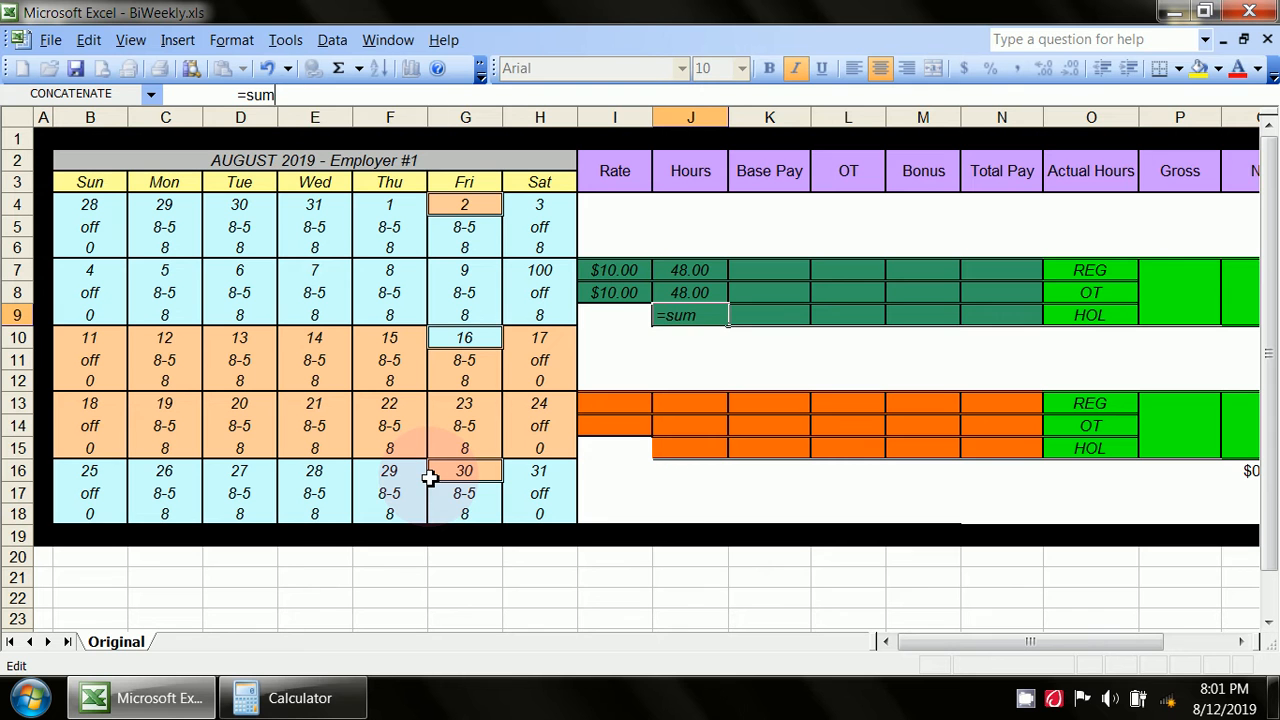
click(703, 270)
drag(703, 270, 706, 290)
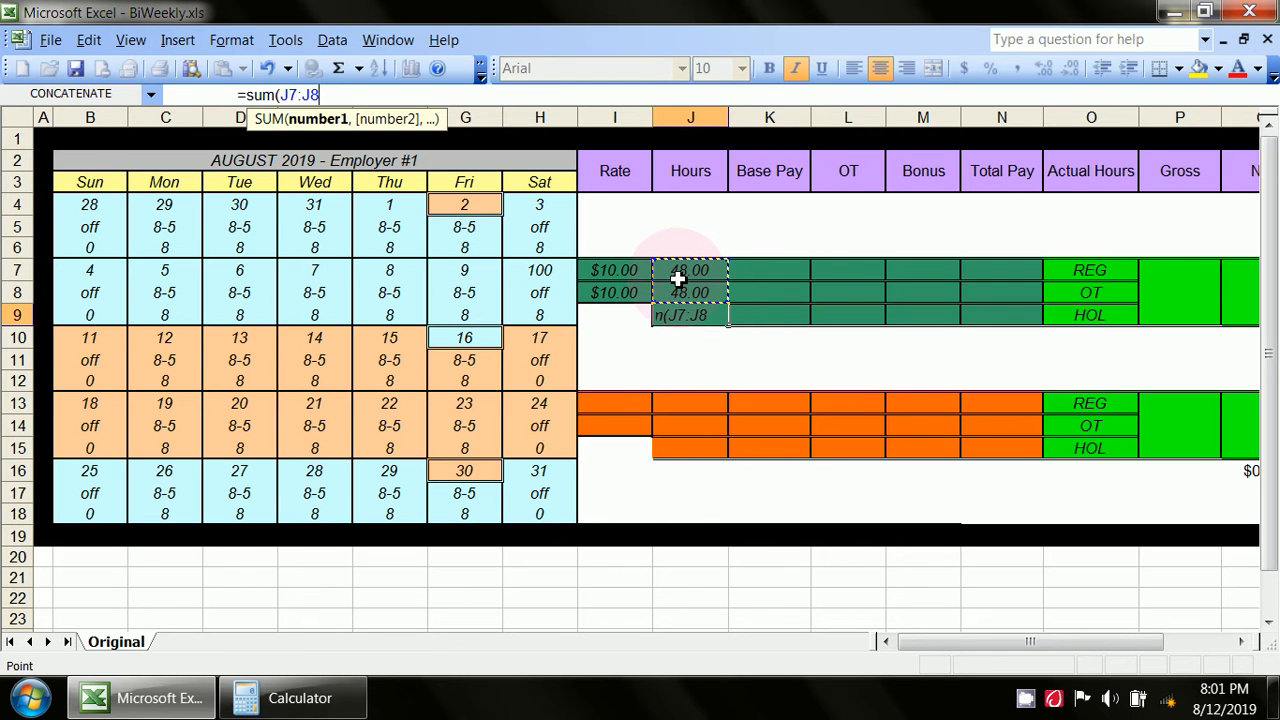
click(329, 95)
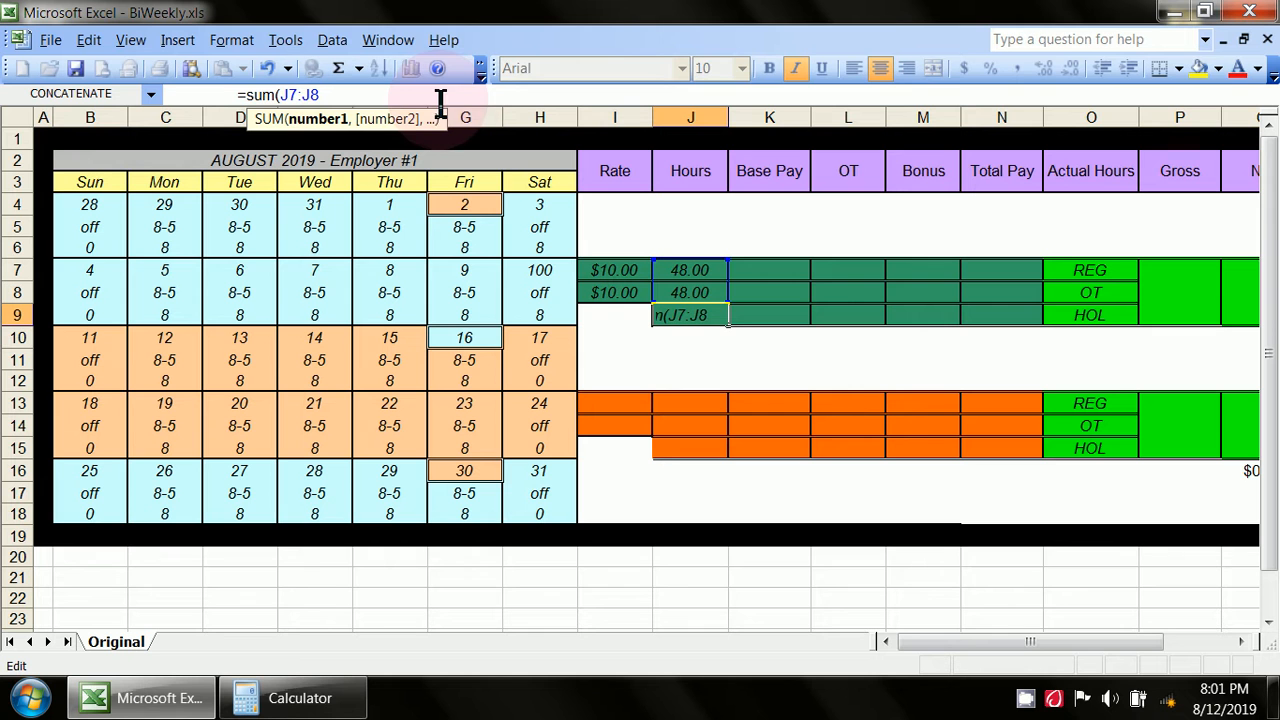
text())
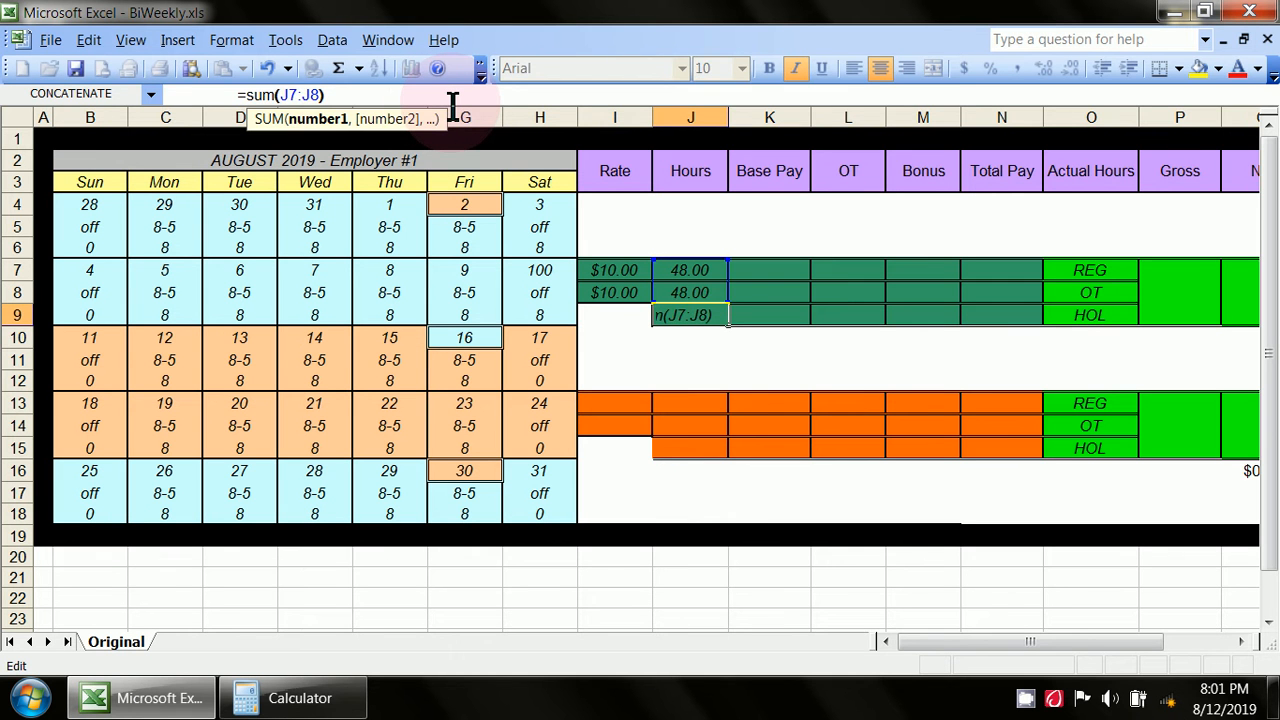
key(Return)
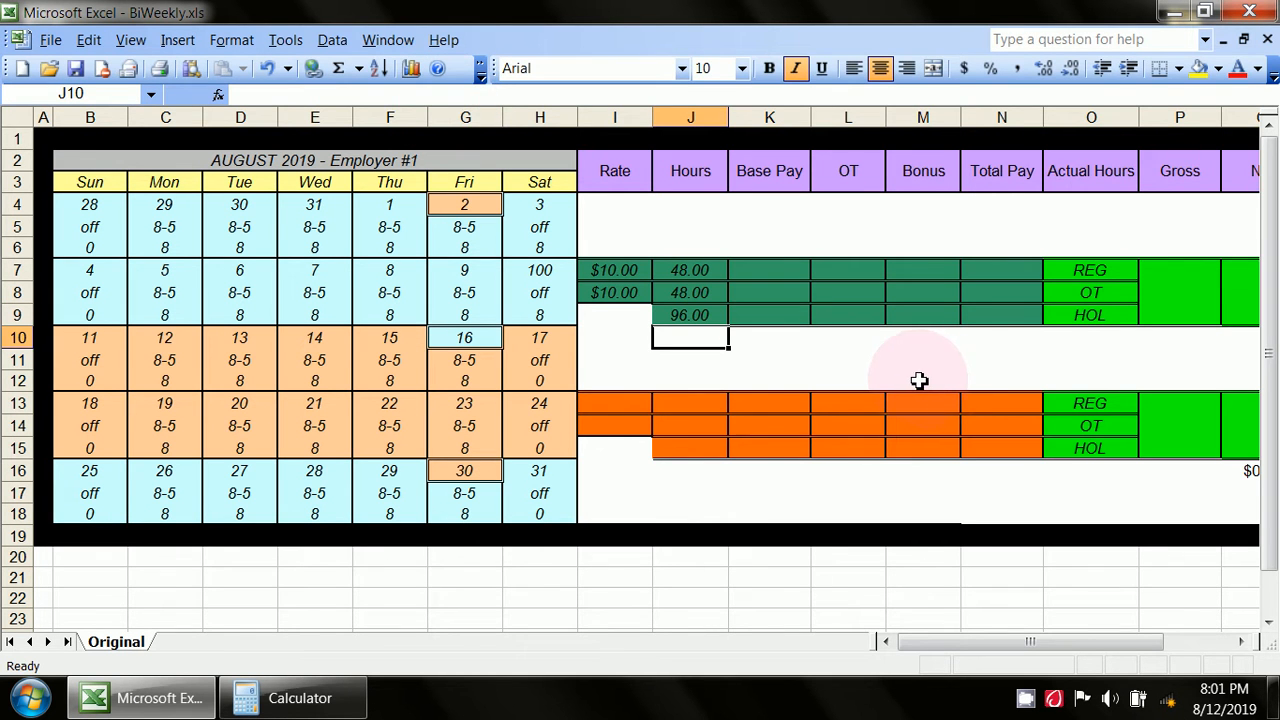
Check the formulas in Hours cells J7, J8 and J9 against the calendar hours in rows 6 and 9
click(708, 270)
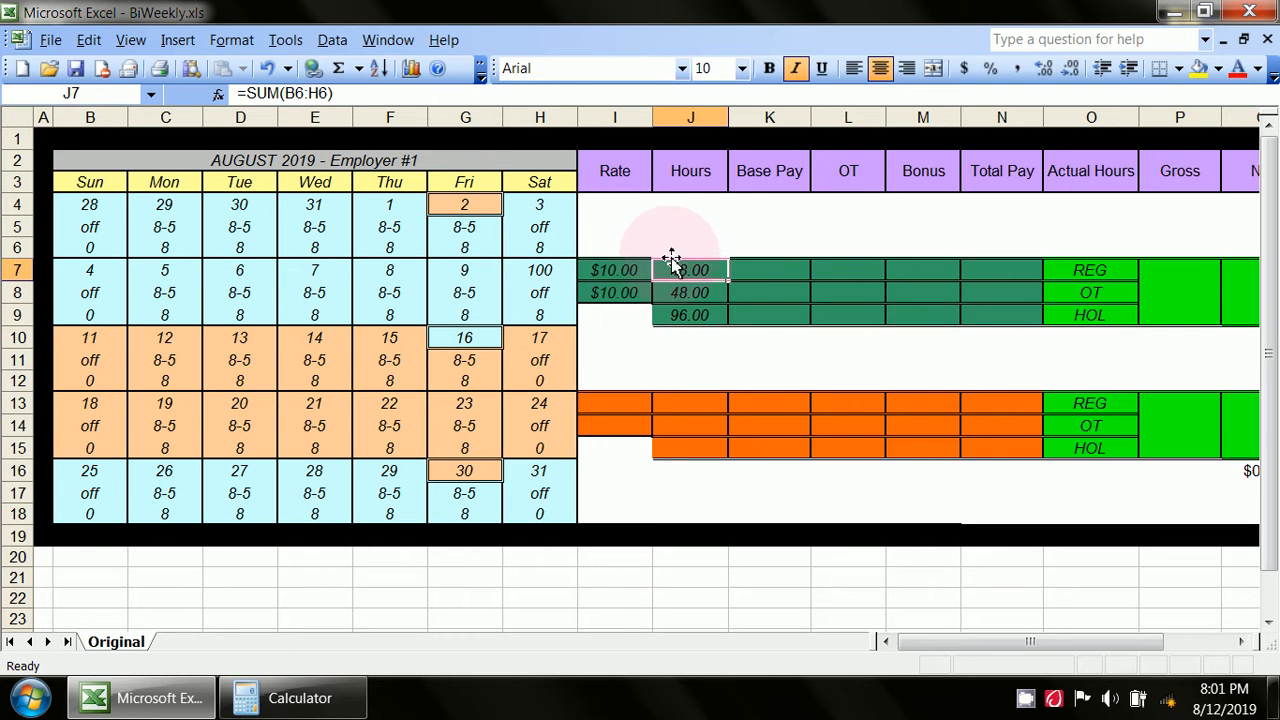
click(691, 248)
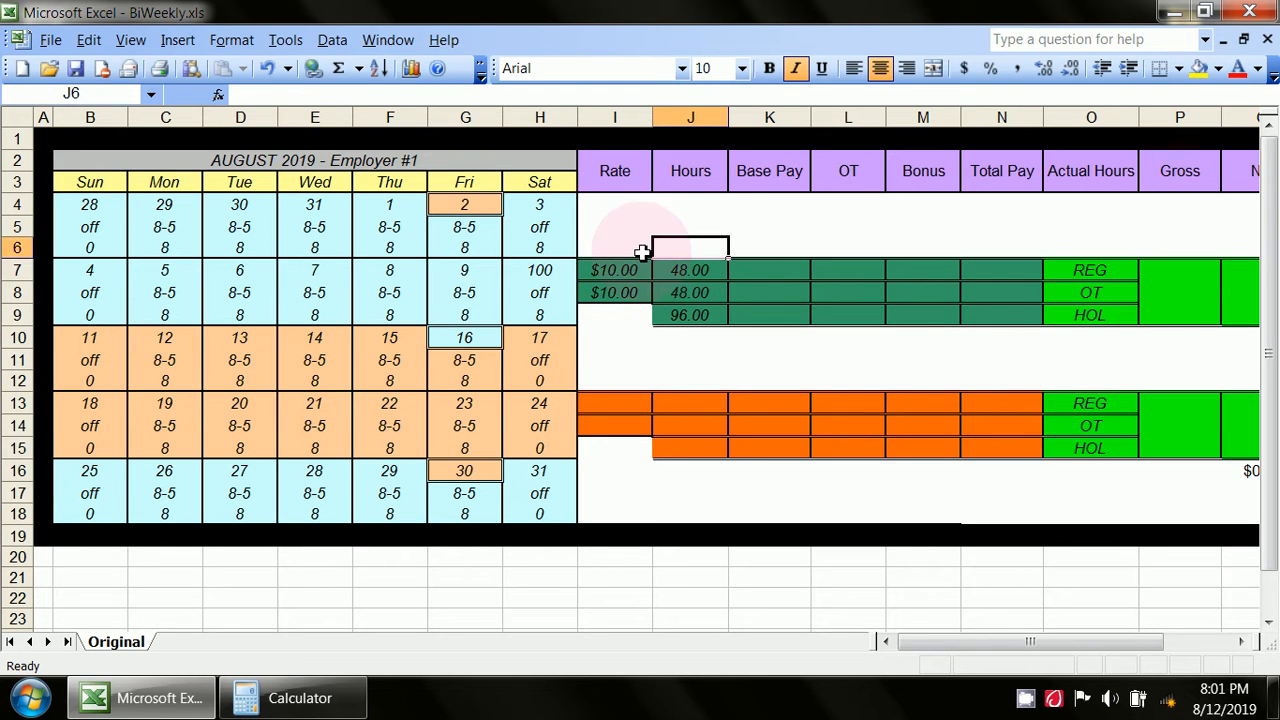
click(615, 250)
click(538, 252)
drag(538, 252, 413, 243)
click(688, 293)
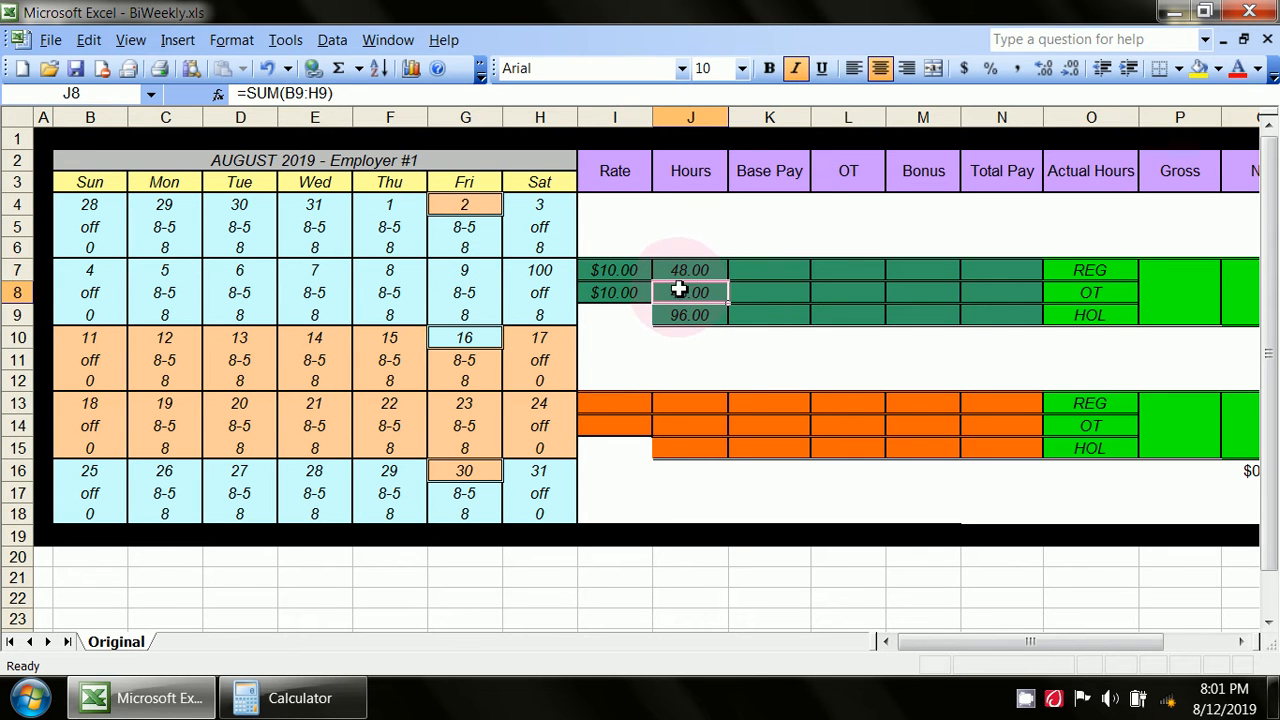
click(680, 314)
click(538, 317)
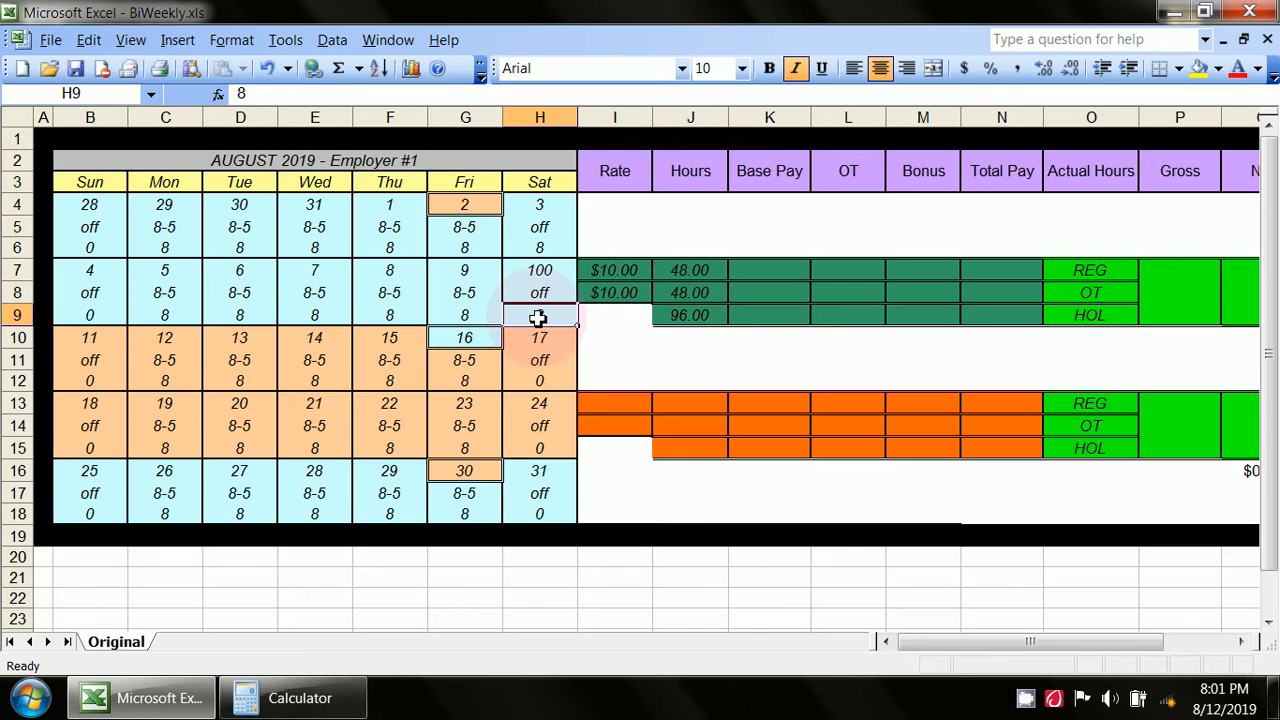
click(709, 271)
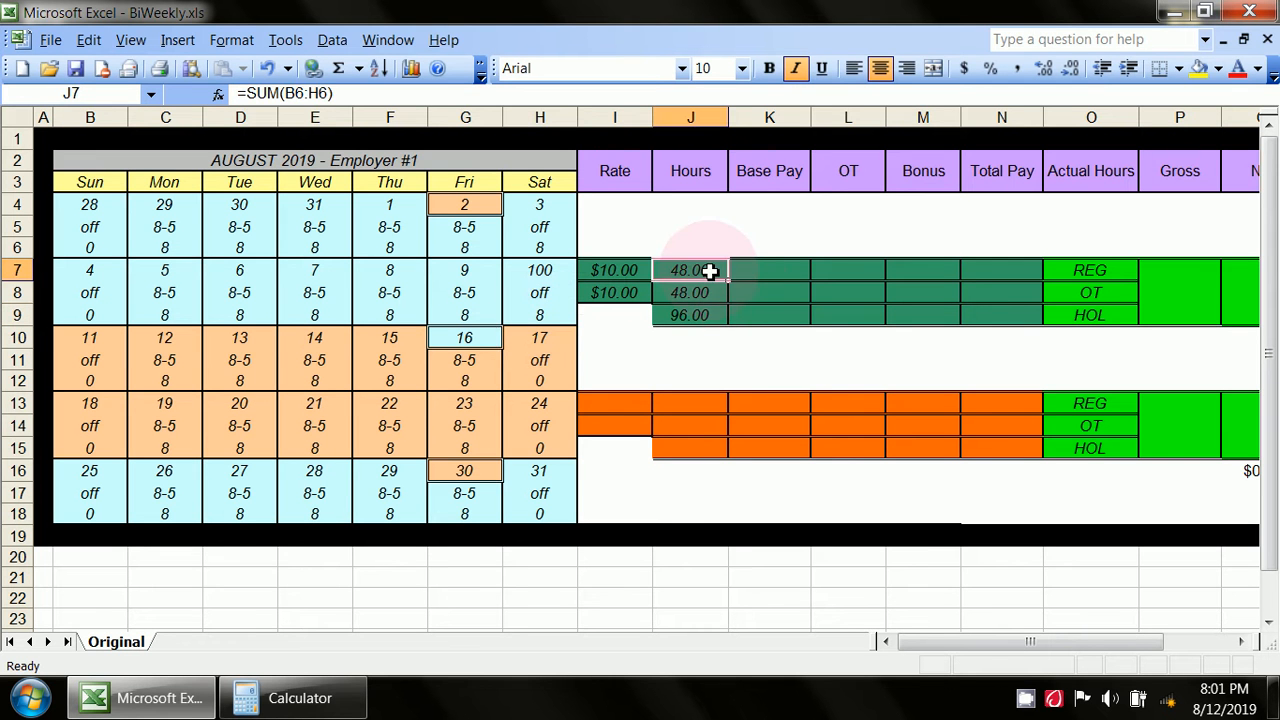
click(694, 292)
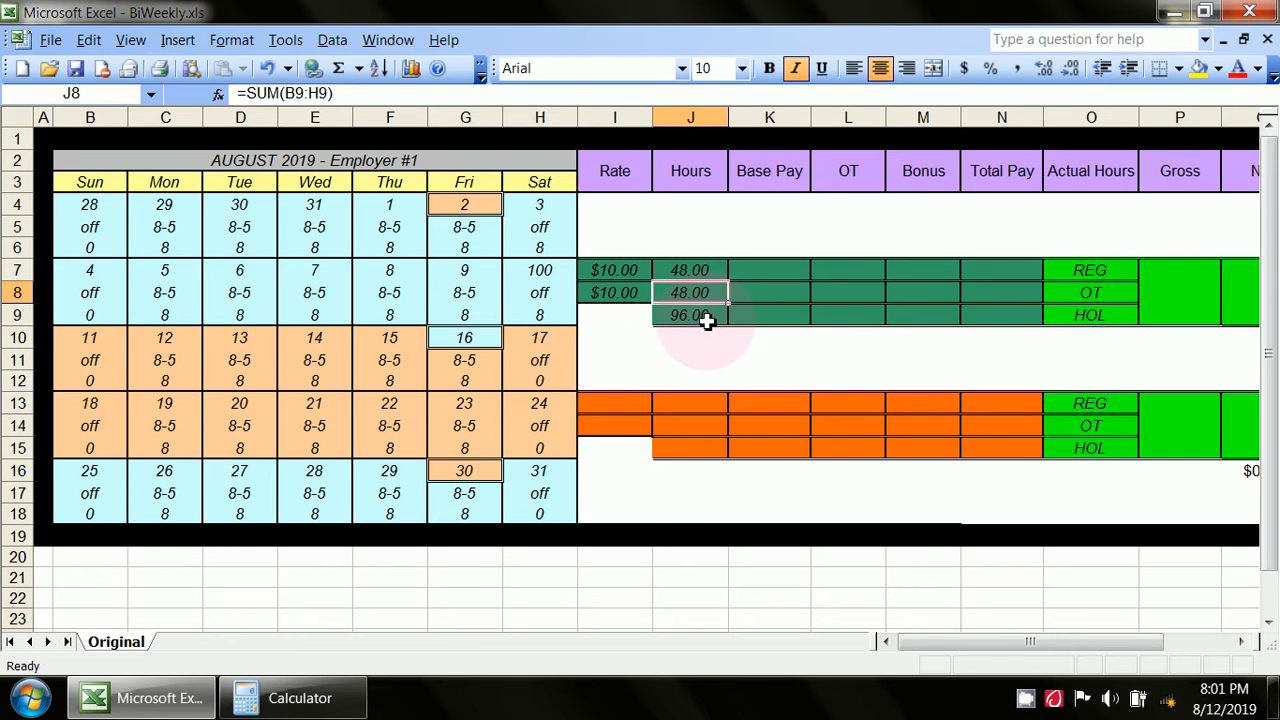
click(707, 319)
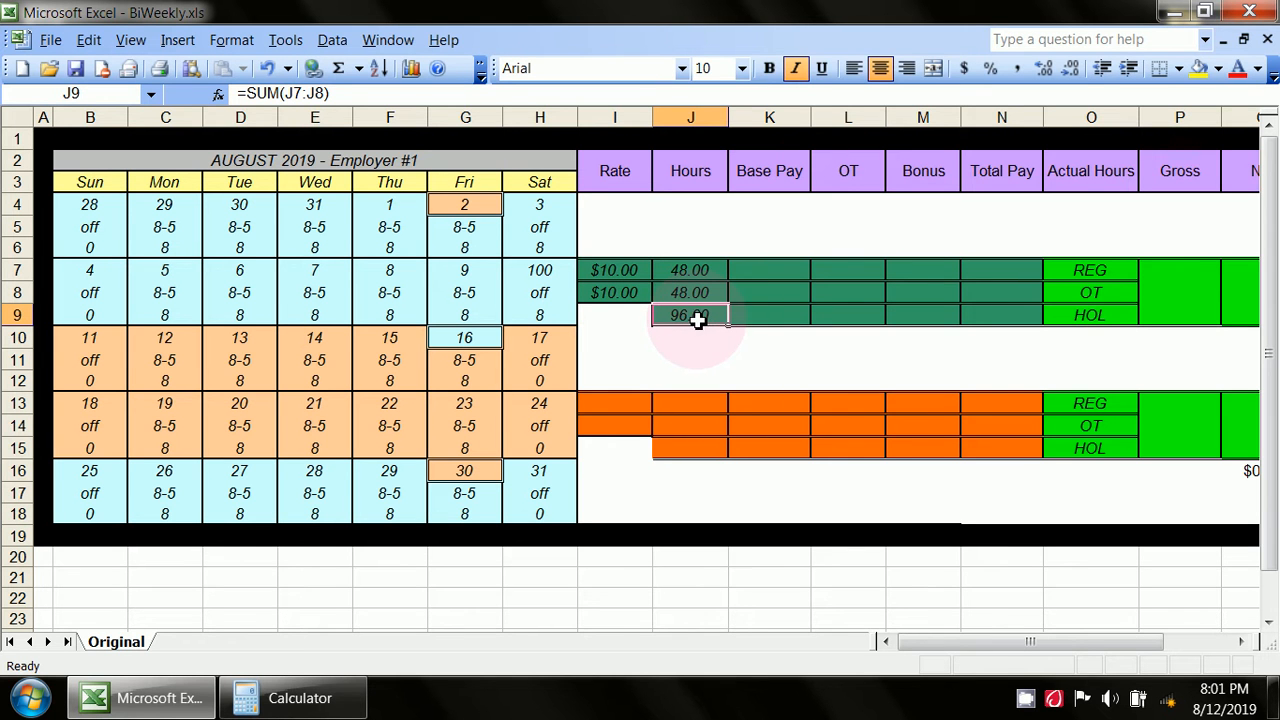
click(714, 271)
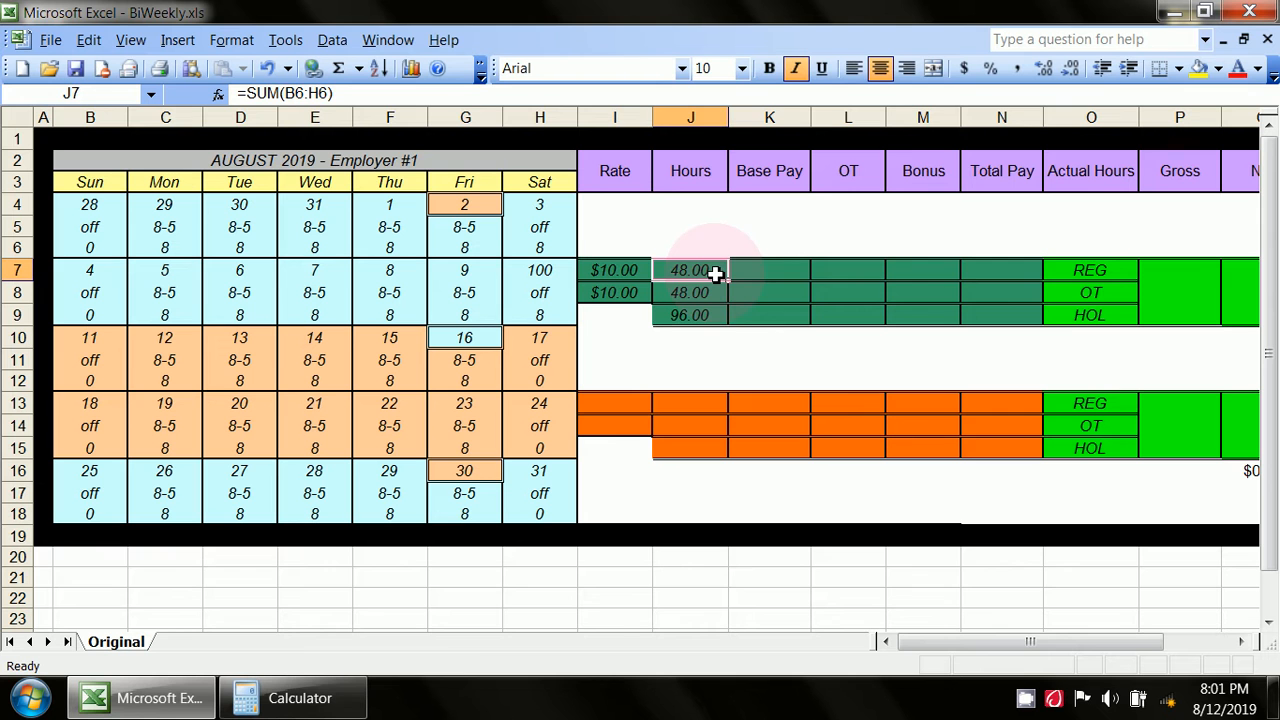
Review the Base Pay, OT, Bonus and Total Pay cells in rows 7 to 9 of the first pay period
click(770, 316)
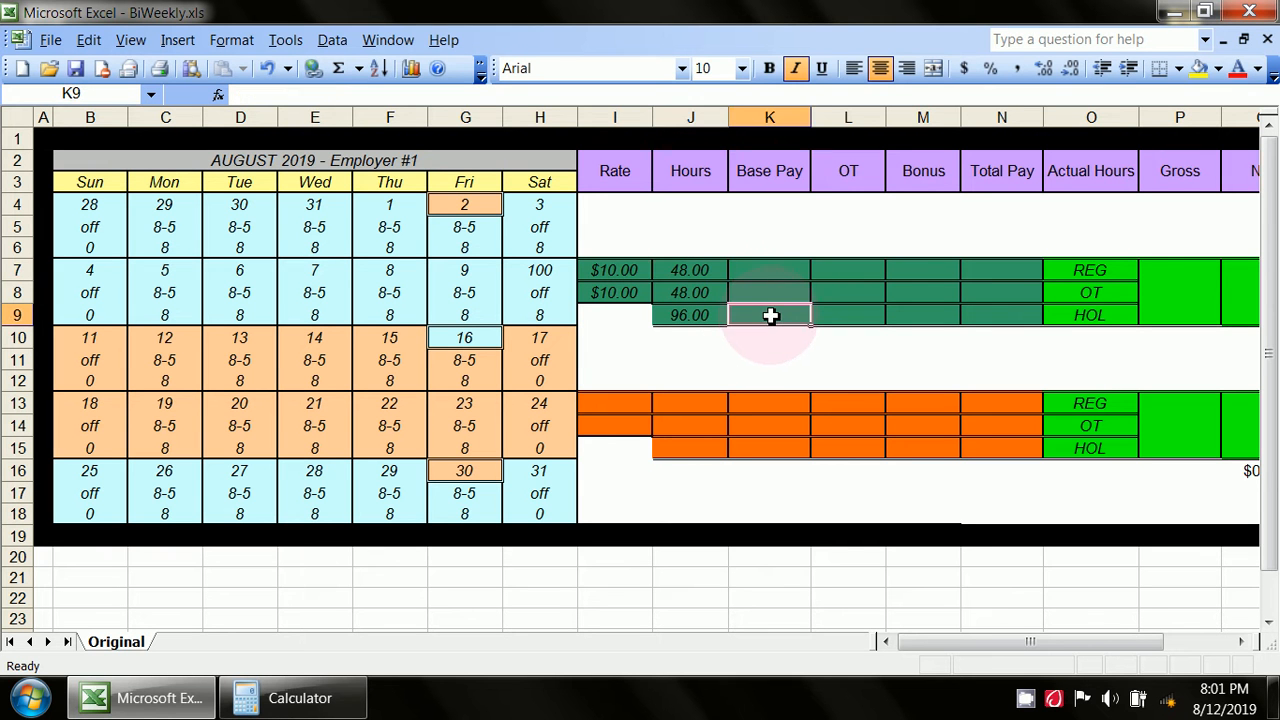
click(697, 317)
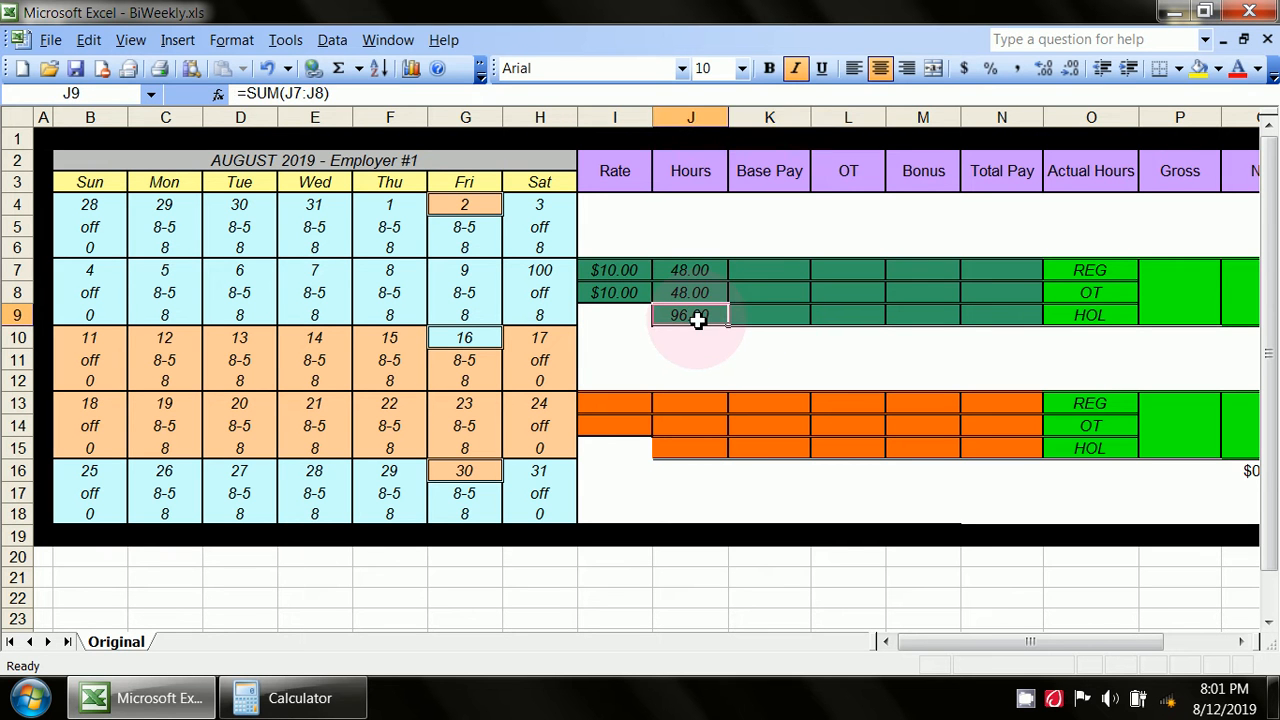
click(743, 318)
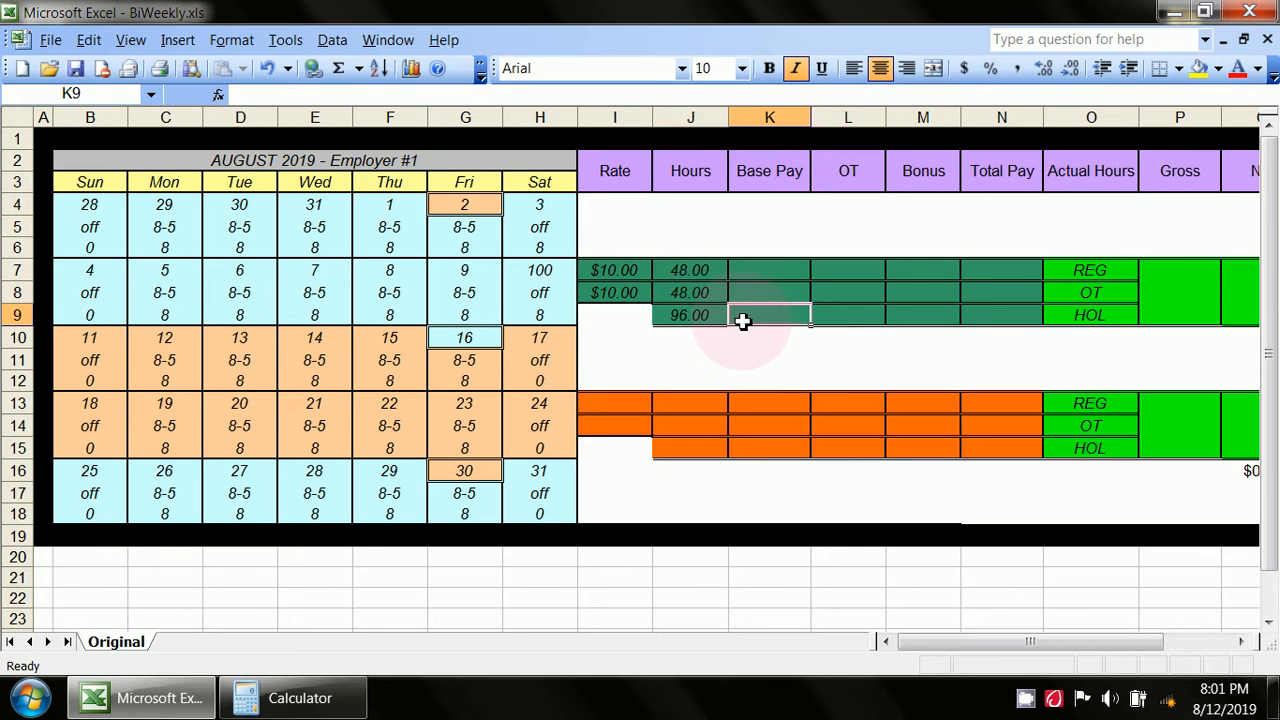
click(830, 318)
click(906, 316)
click(982, 318)
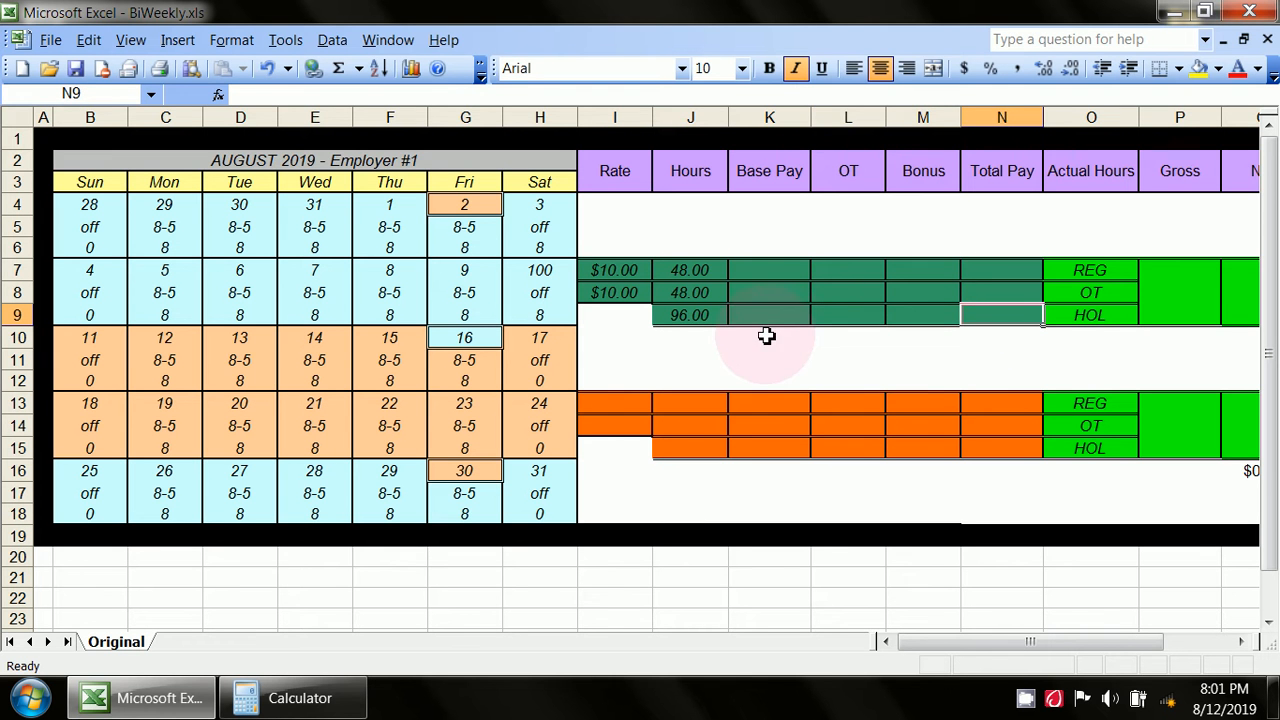
click(763, 322)
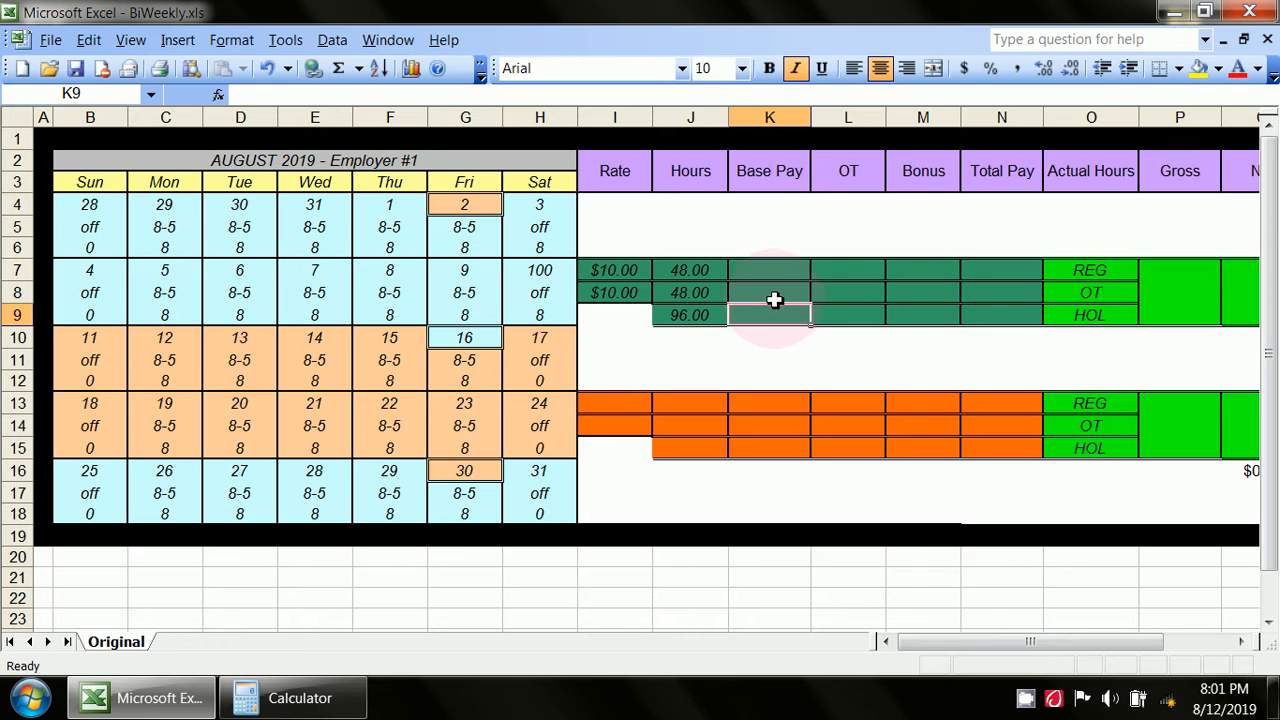
click(780, 292)
click(782, 276)
click(854, 286)
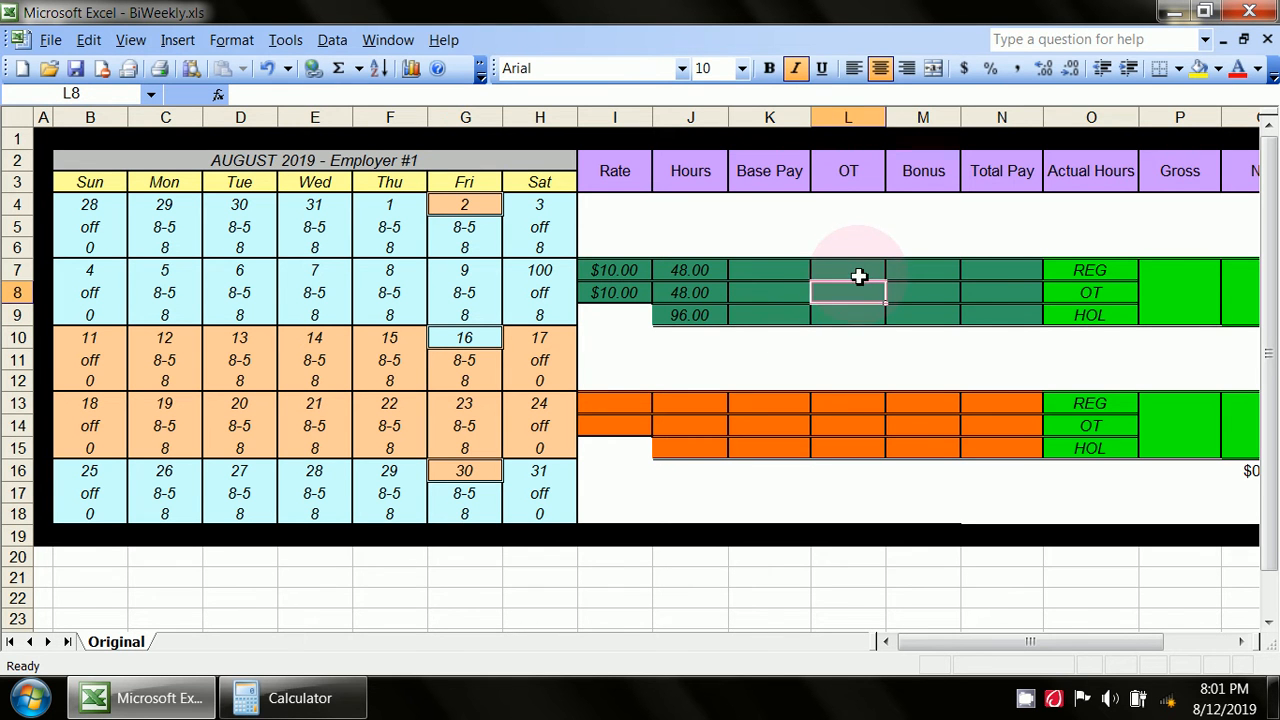
drag(911, 284, 918, 266)
click(988, 287)
click(986, 273)
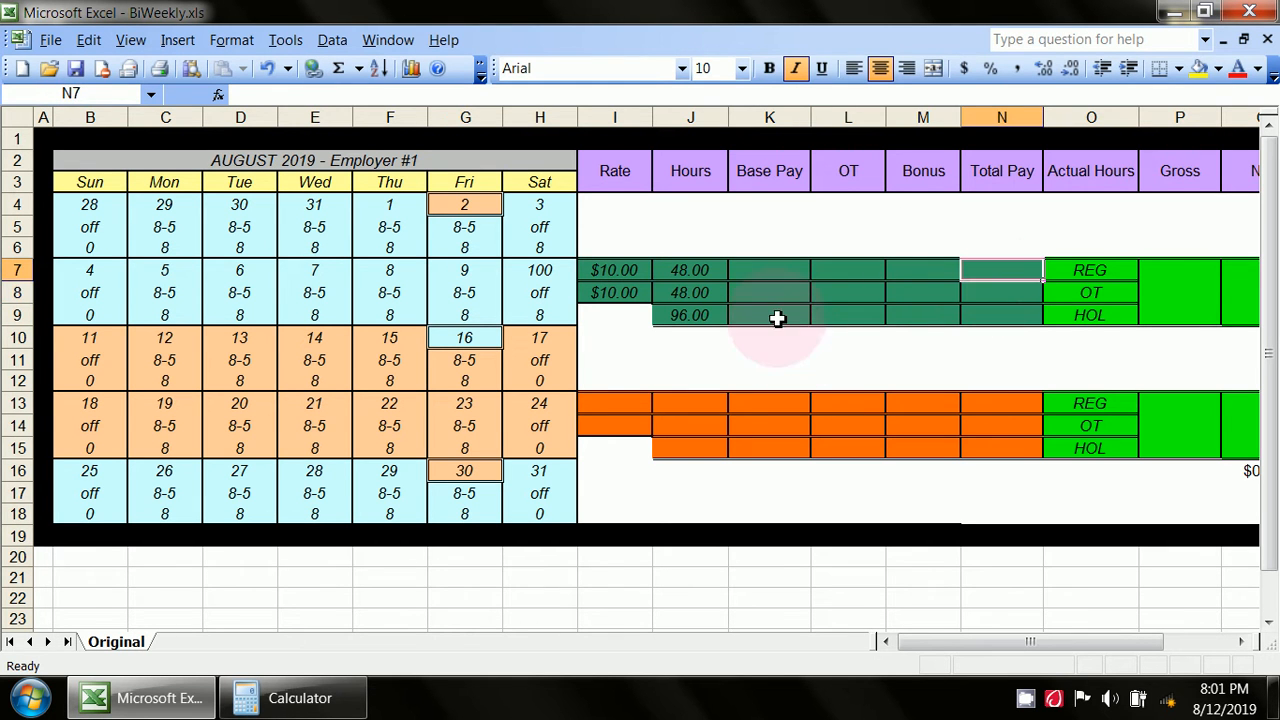
click(858, 317)
click(862, 292)
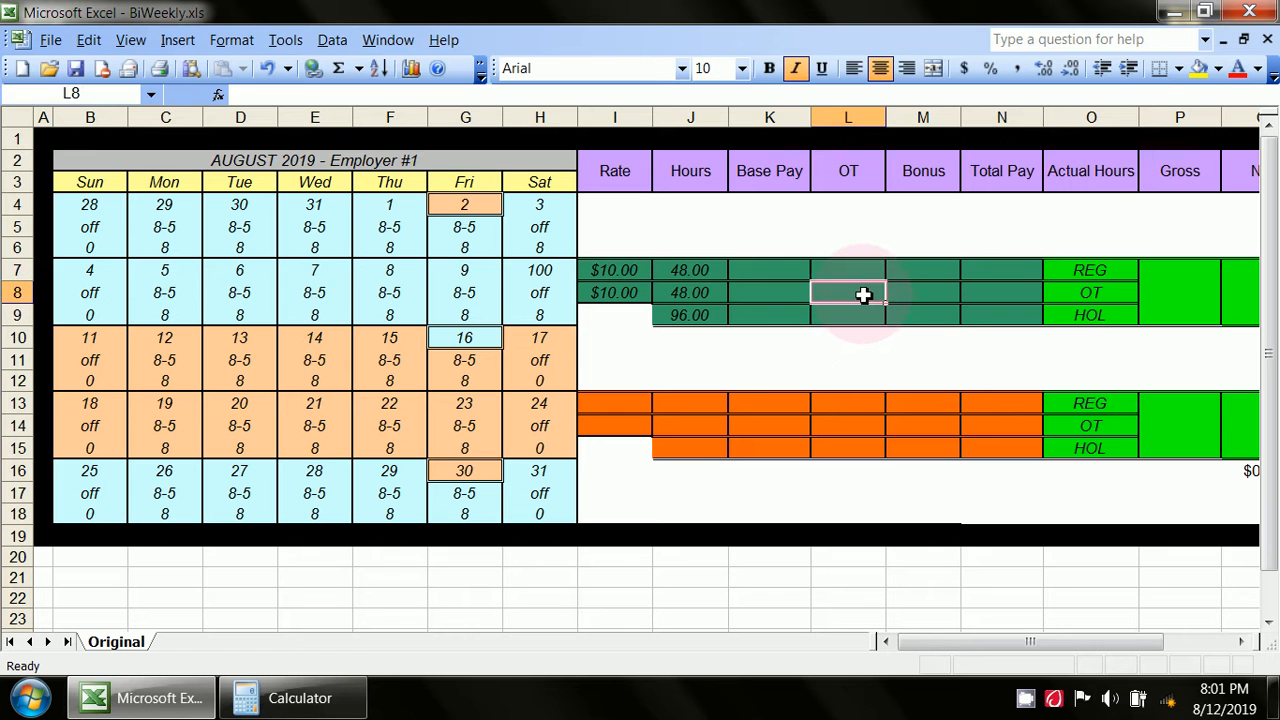
Copy the total formula from Hours cell J9 into the Base Pay, OT, Bonus and Total Pay cells K9 to N9
click(870, 272)
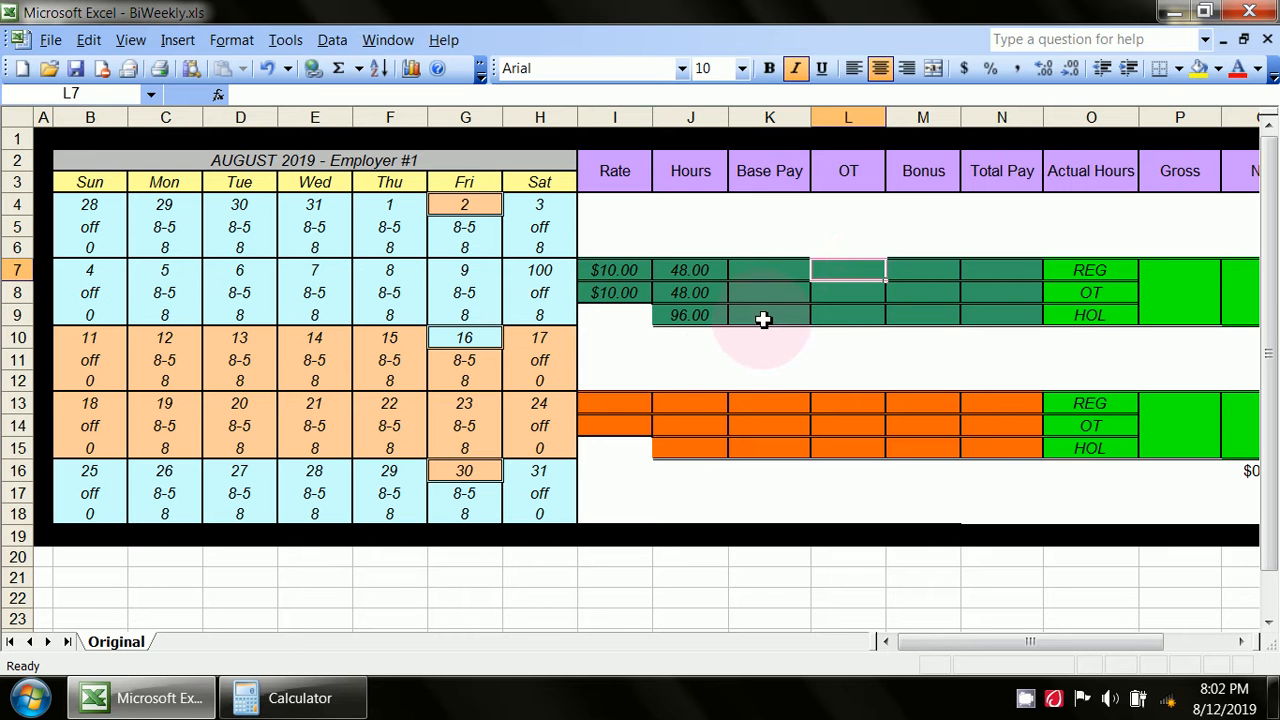
click(700, 318)
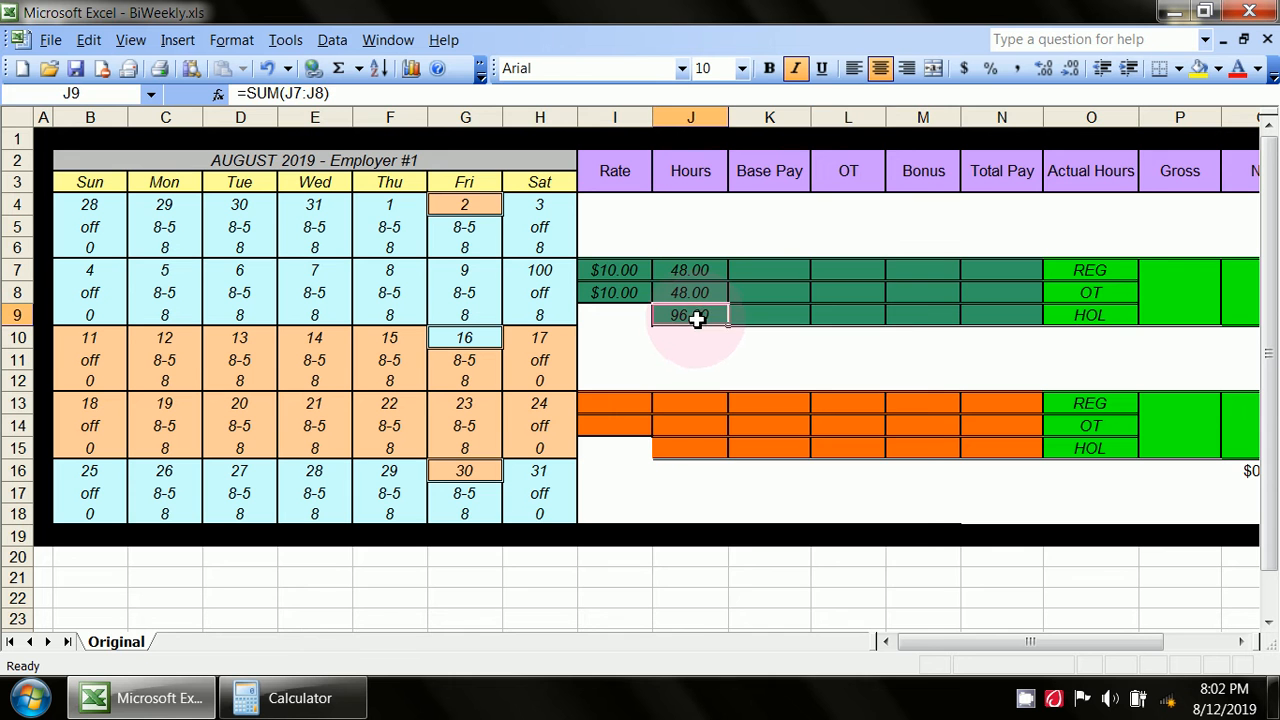
right_click(700, 318)
click(750, 350)
click(750, 316)
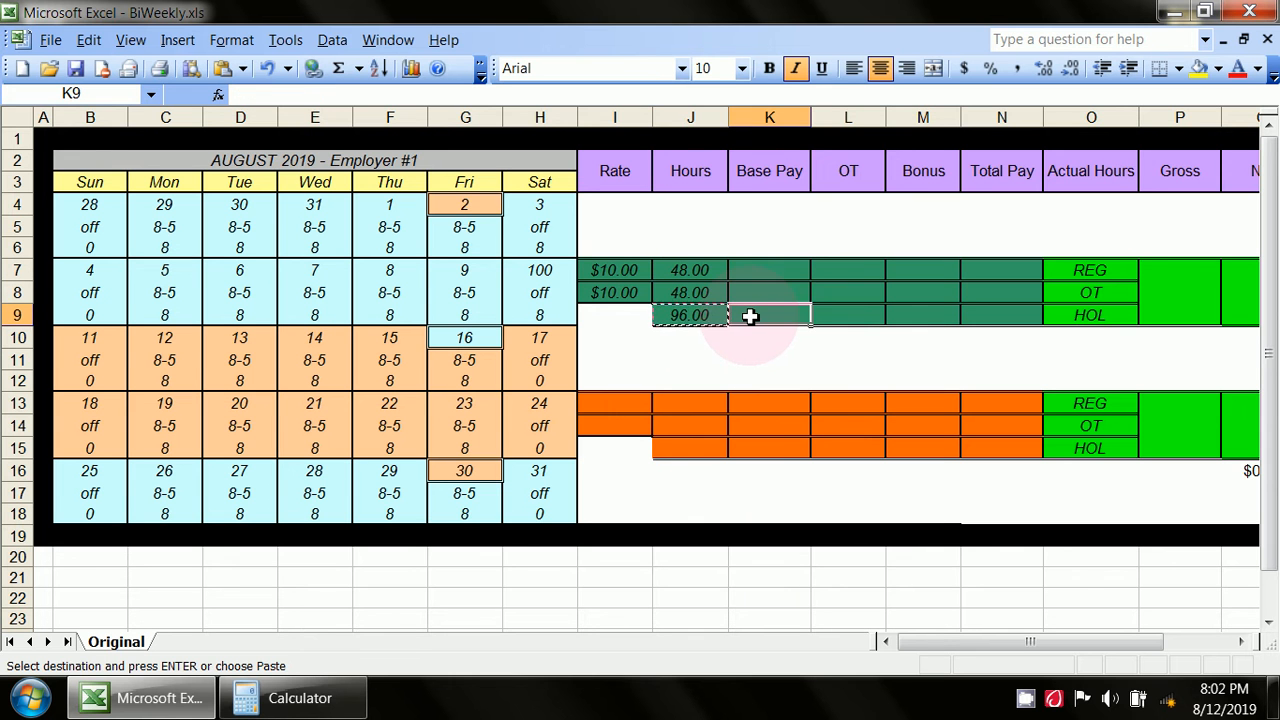
key(ctrl+v)
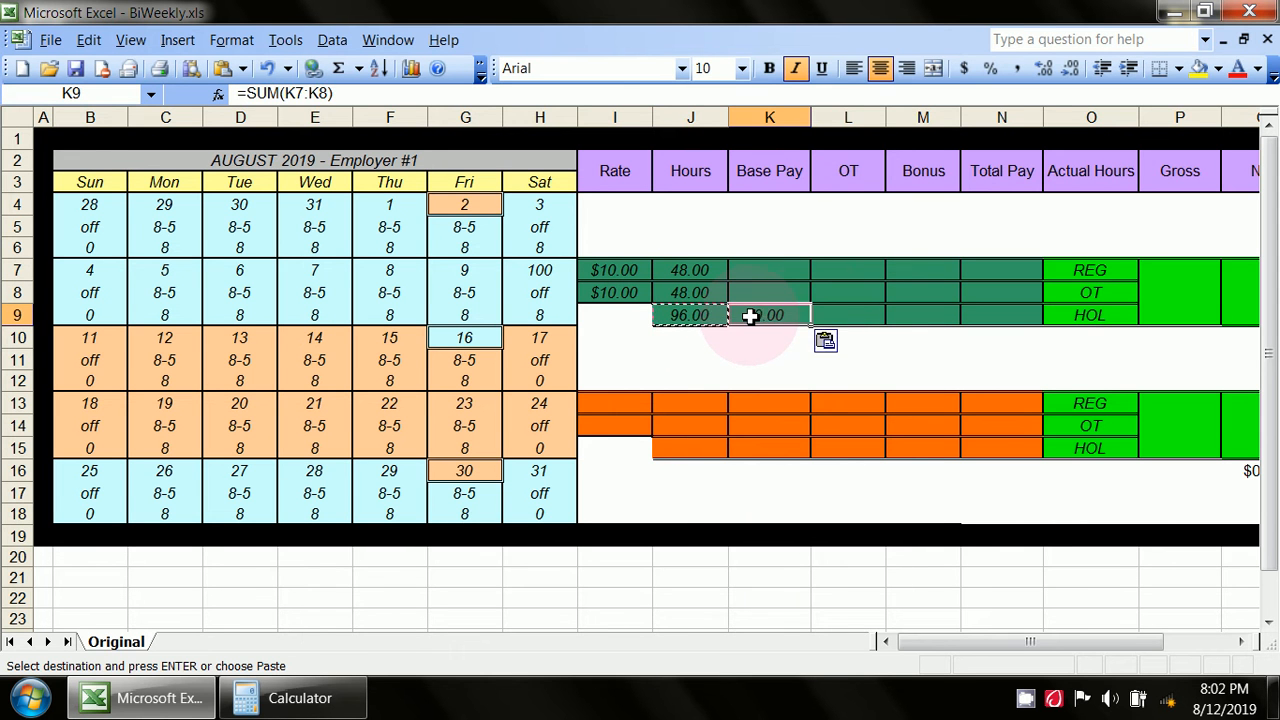
click(832, 318)
key(ctrl+v)
click(930, 314)
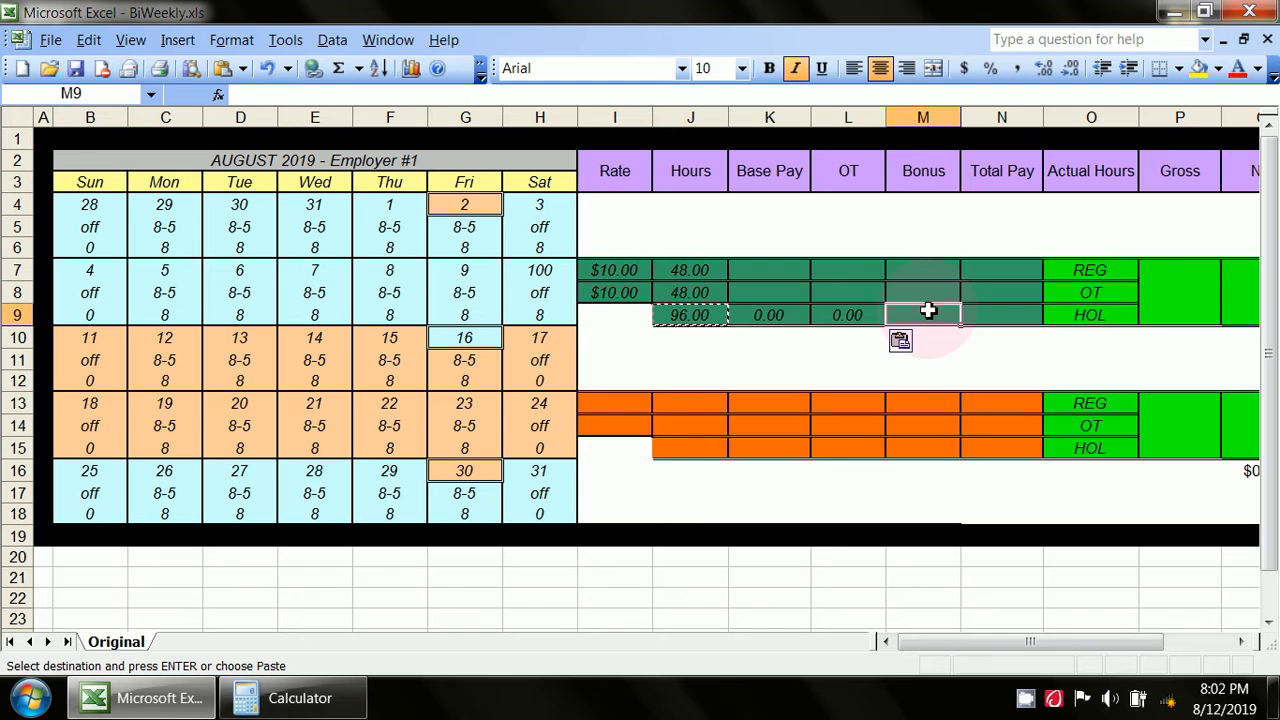
key(ctrl+v)
click(1000, 318)
key(ctrl+v)
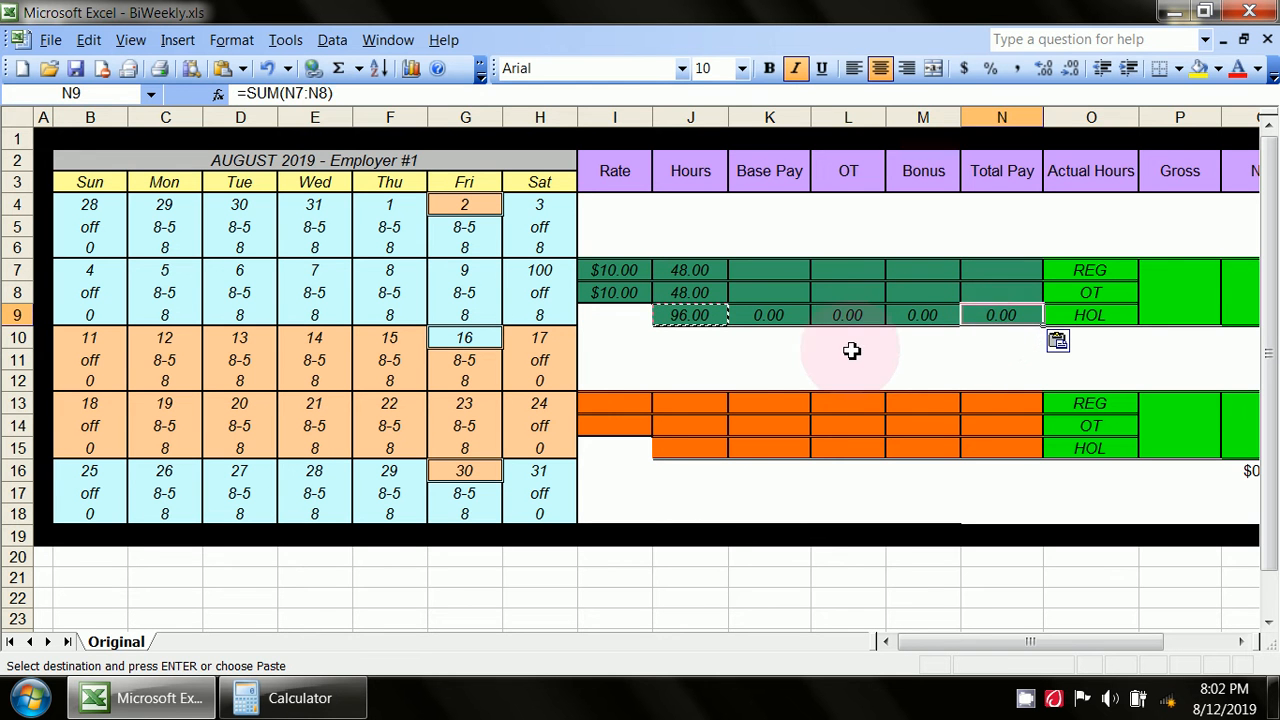
click(842, 352)
click(700, 381)
click(723, 314)
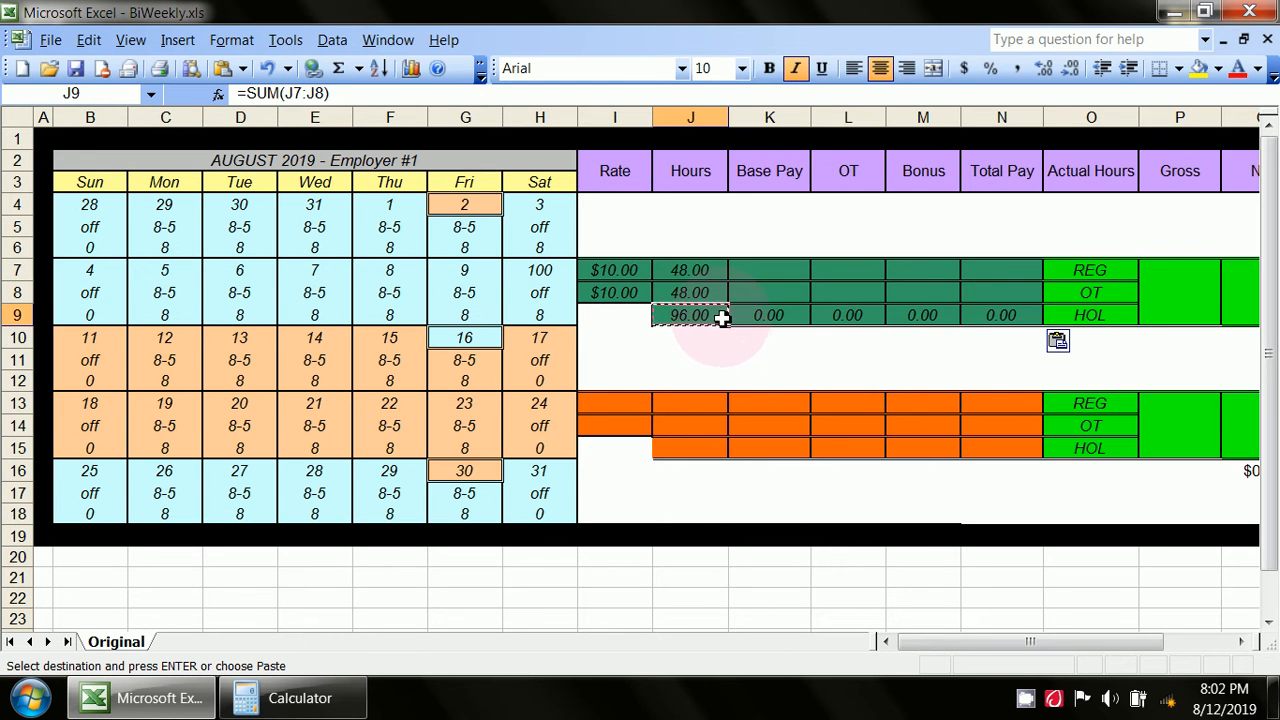
double_click(671, 316)
click(620, 369)
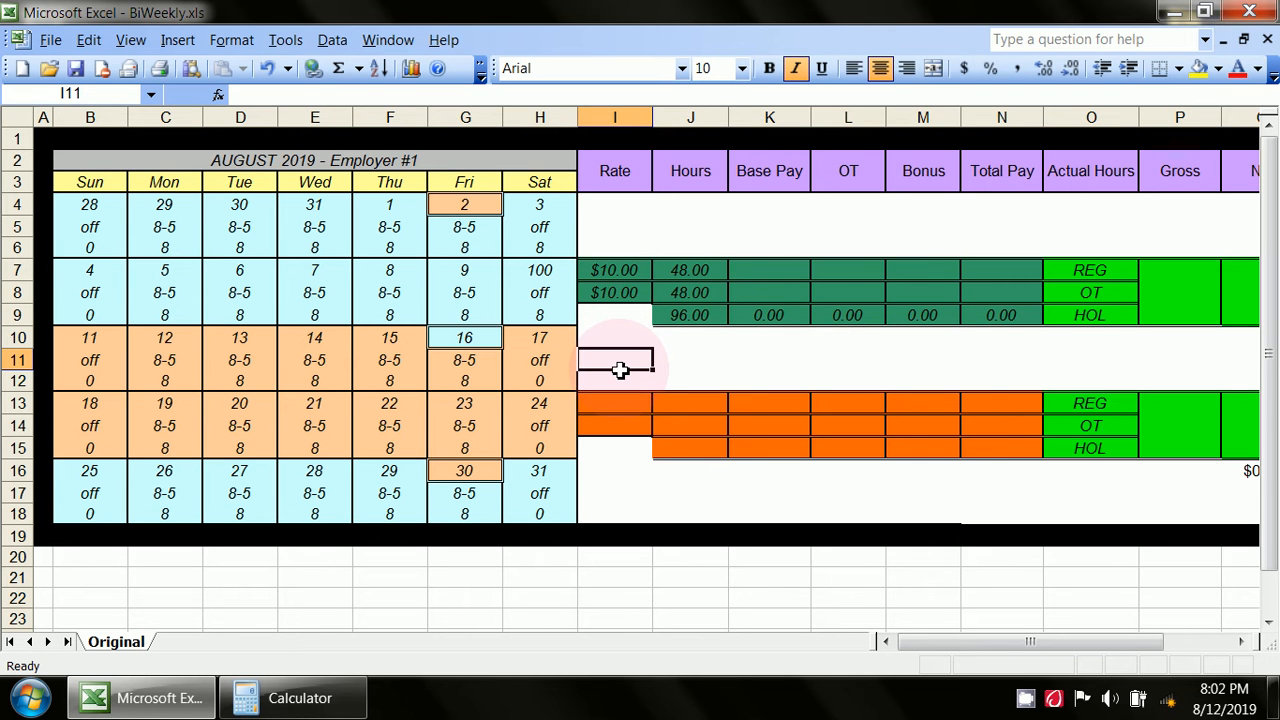
Enter test values 1 and 2 in Base Pay cells K7 and K8, and 3 in both OT cells L7 and L8
click(748, 275)
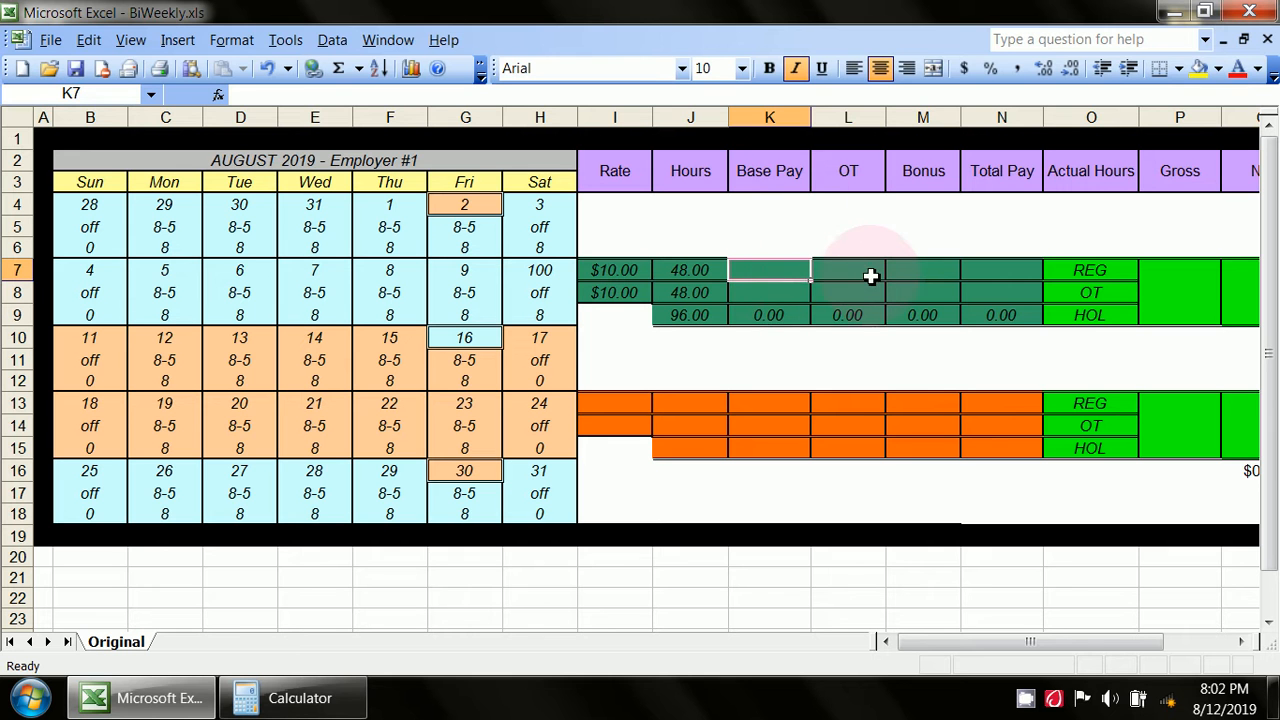
text(1)
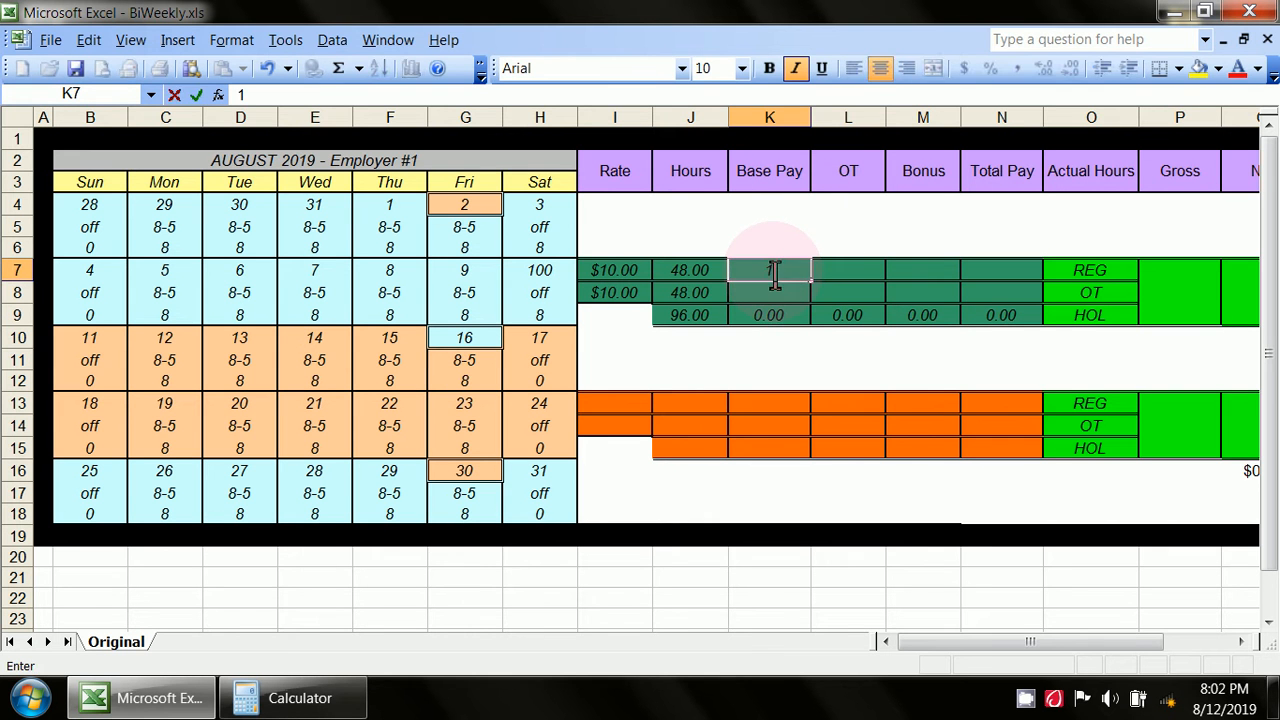
key(Return)
text(2)
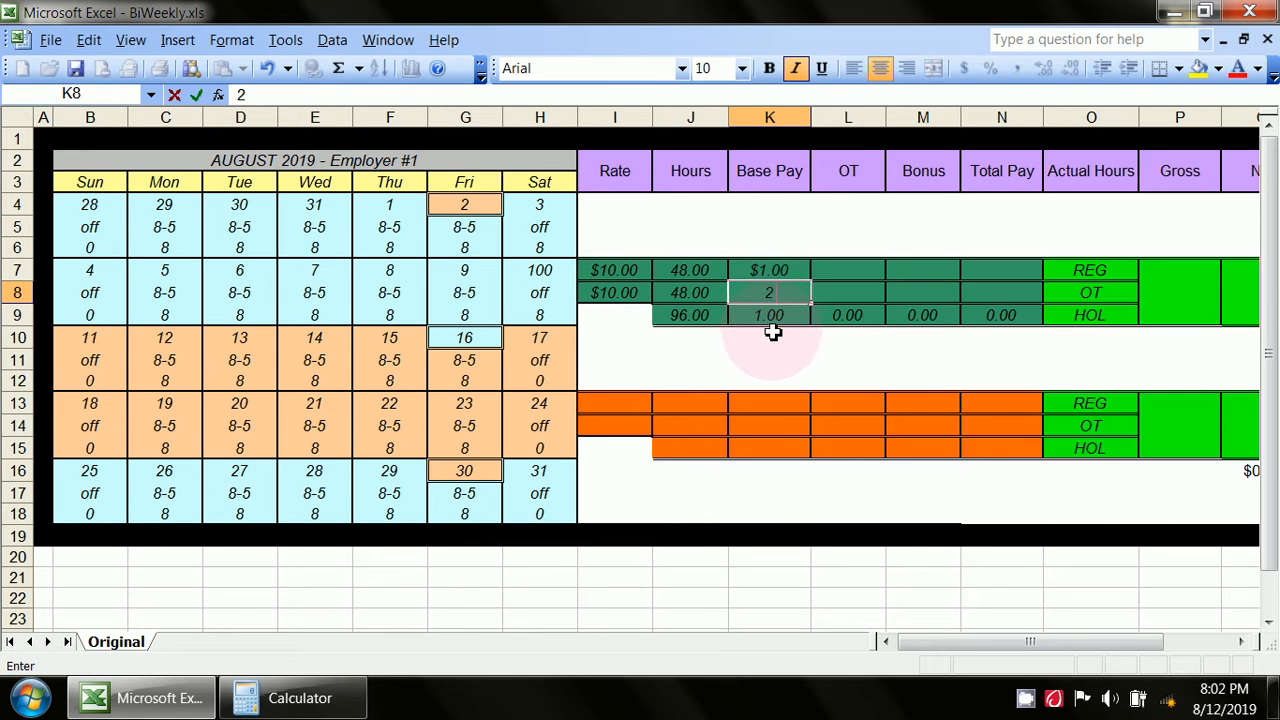
key(Return)
click(850, 269)
text(3)
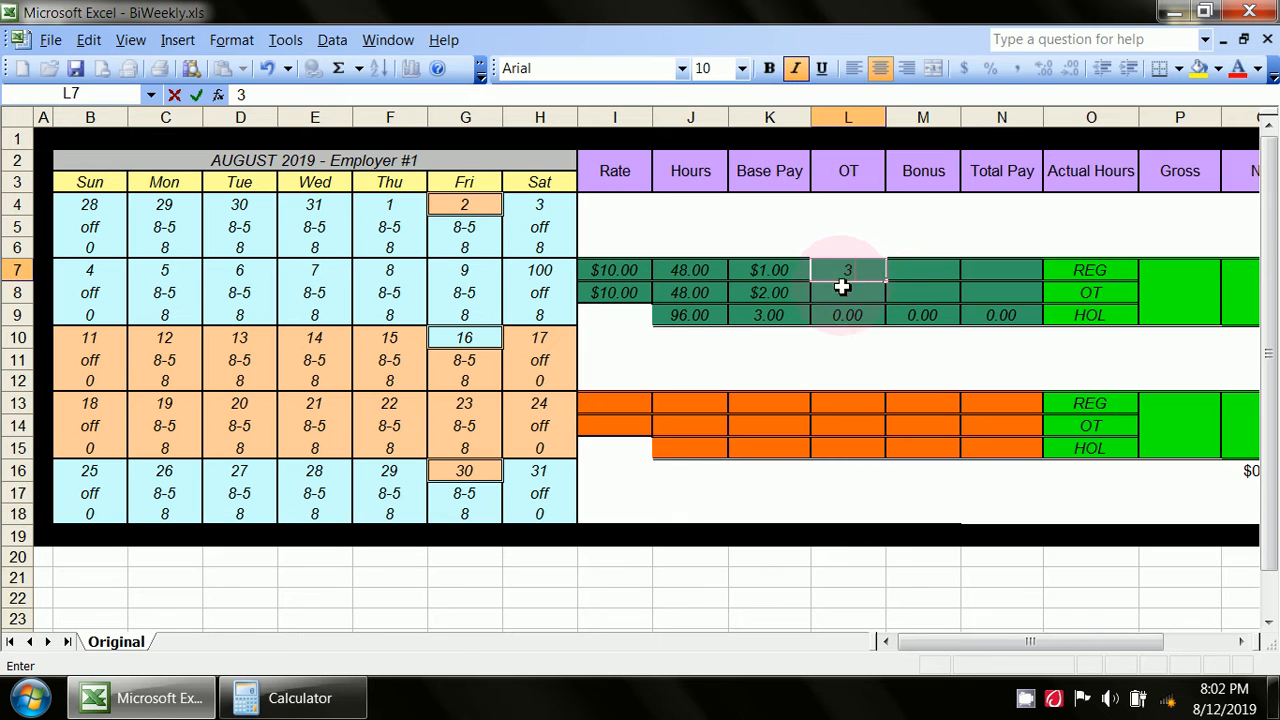
key(Return)
text(3)
Enter test values 10 and 25 in Bonus cells M7 and M8
click(920, 269)
text(10)
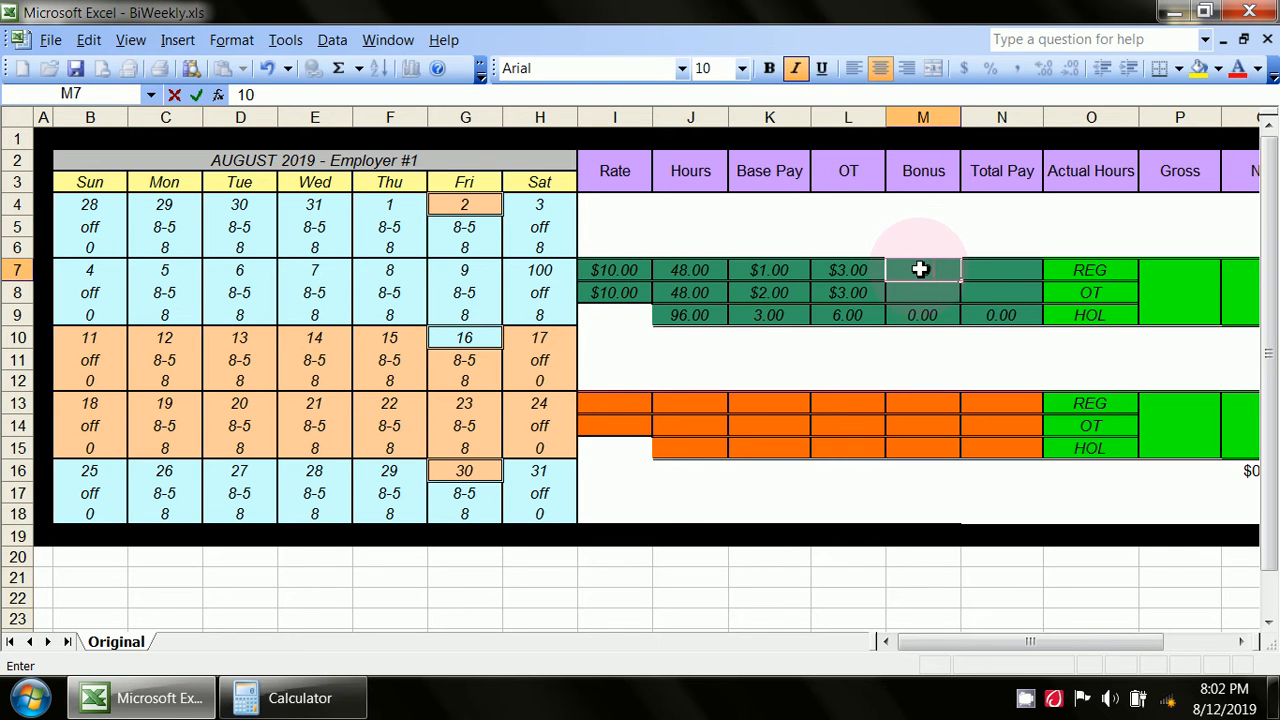
key(F2)
key(Left)
text(25)
drag(947, 272, 908, 283)
text(10)
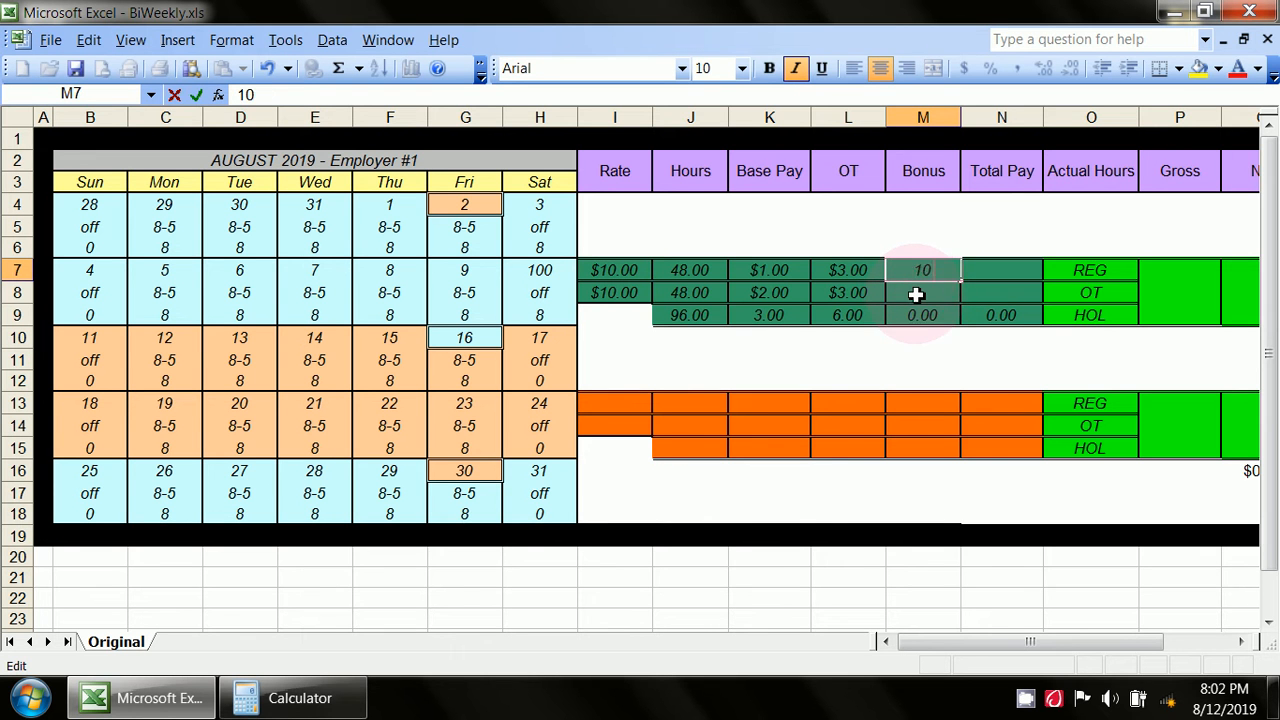
click(914, 294)
text(25)
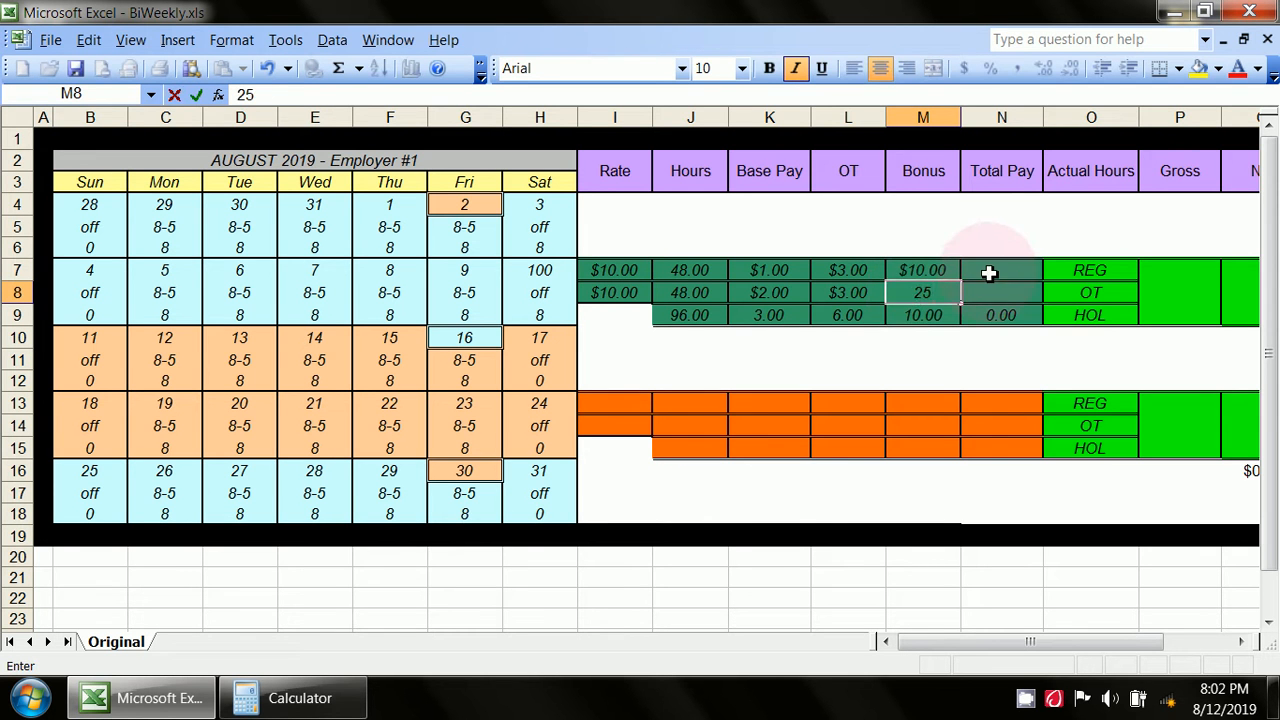
Enter test values 100 and 4 in Total Pay cells N7 and N8
click(986, 268)
text(100)
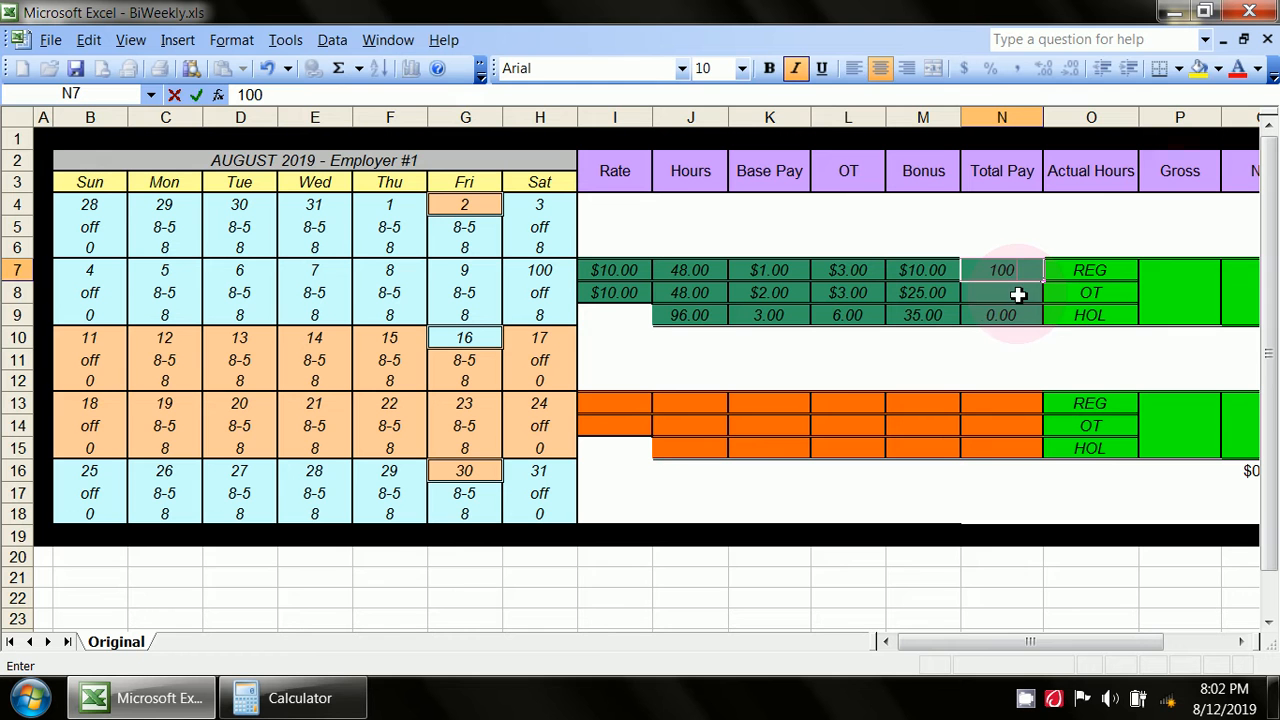
click(1018, 291)
text(4)
click(1019, 345)
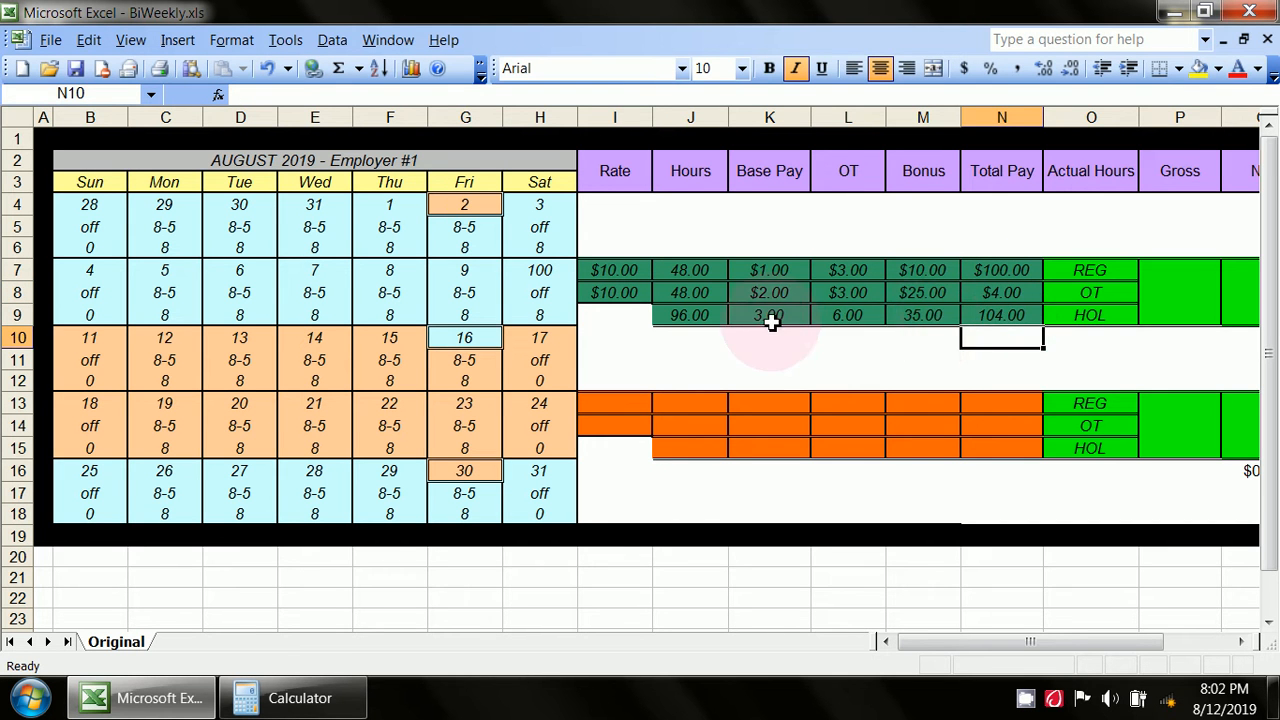
Clear all test values from the Base Pay, OT, Bonus and Total Pay cells K7:N8
drag(751, 277, 989, 291)
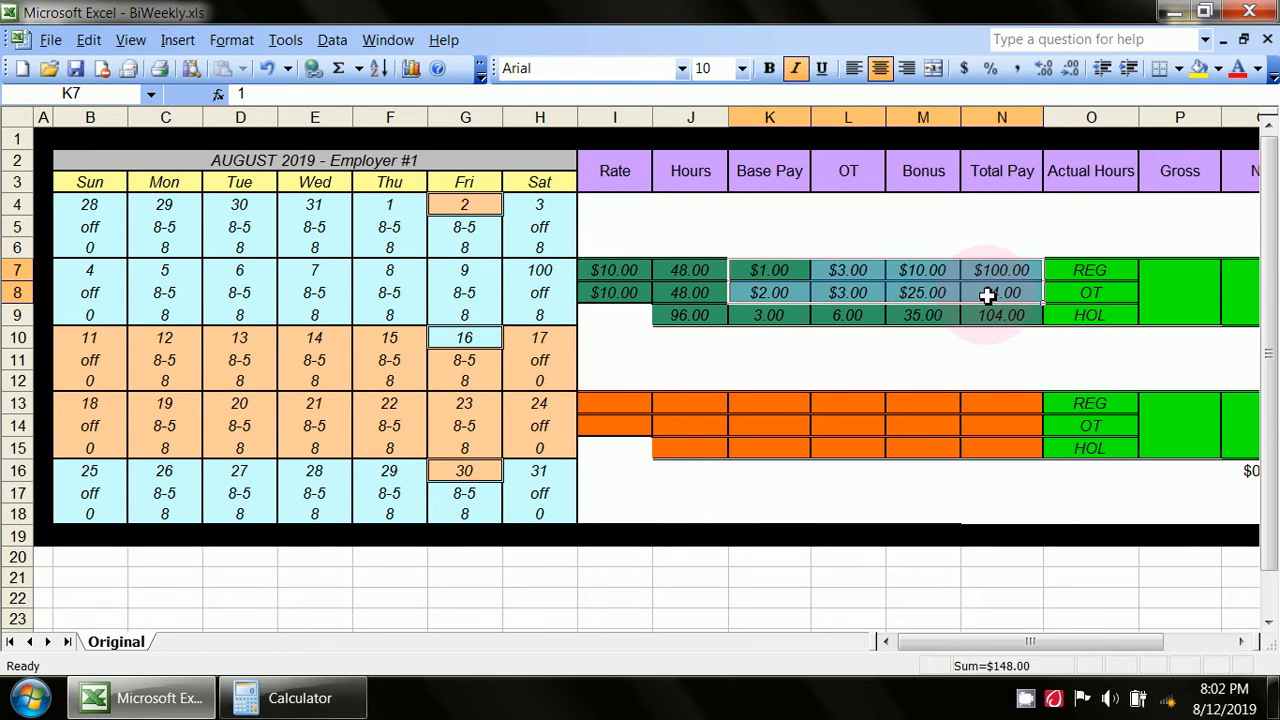
key(BackSpace)
click(938, 384)
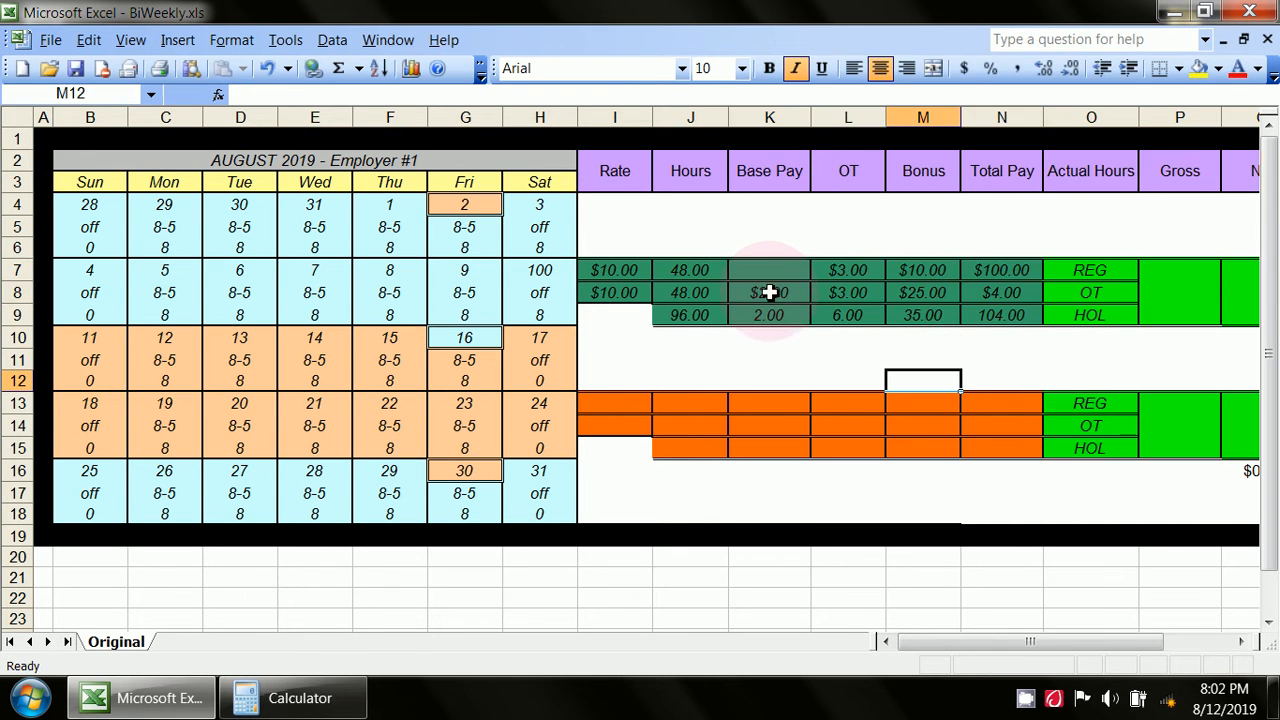
drag(771, 270, 991, 294)
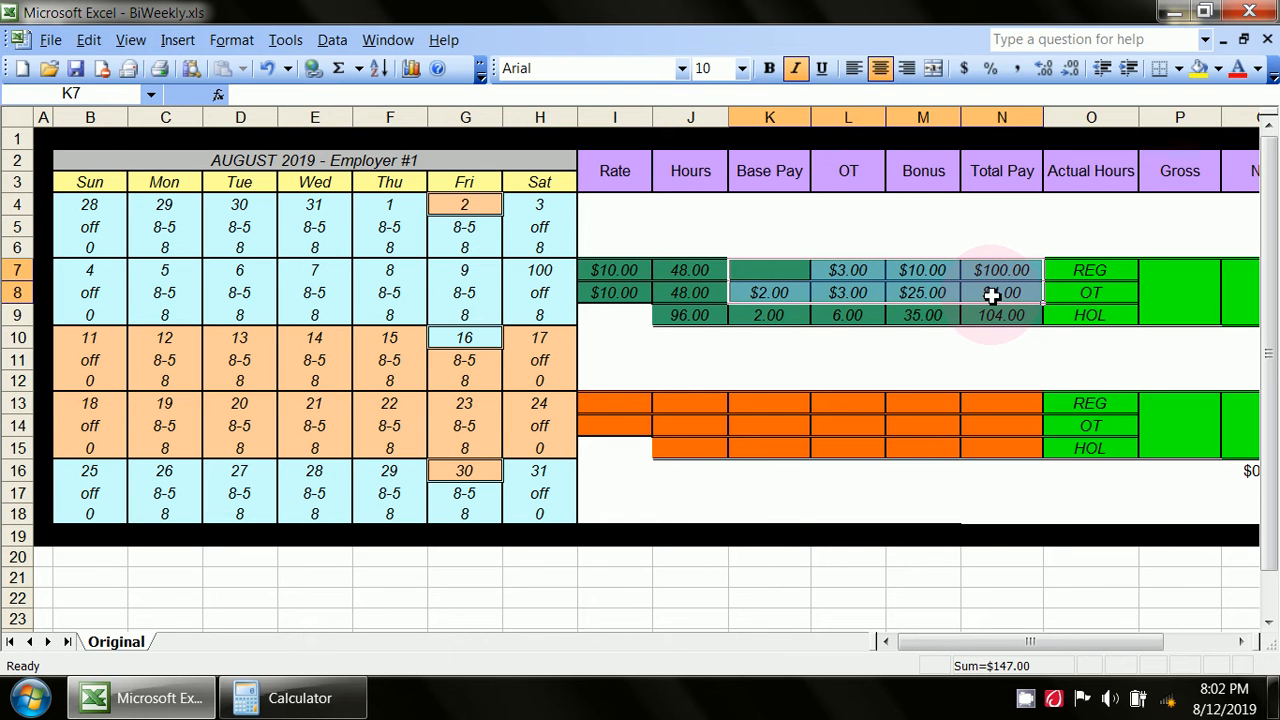
key(Delete)
drag(975, 352, 975, 346)
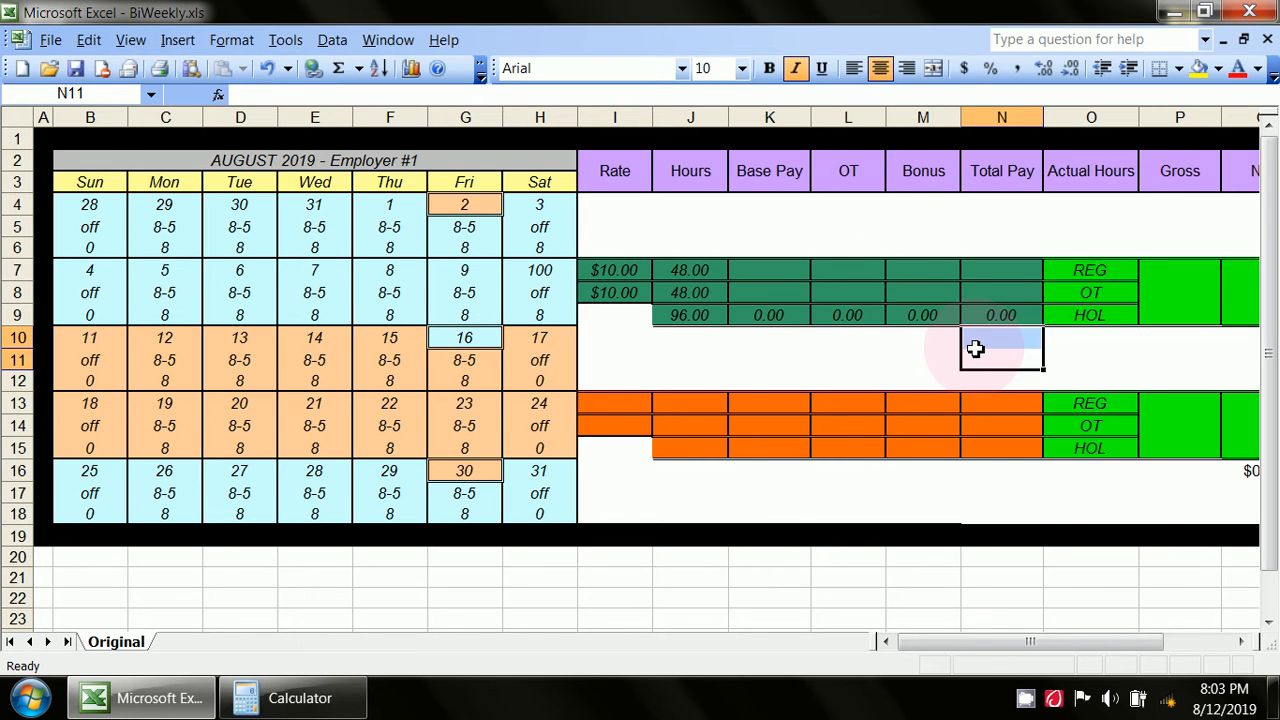
click(945, 365)
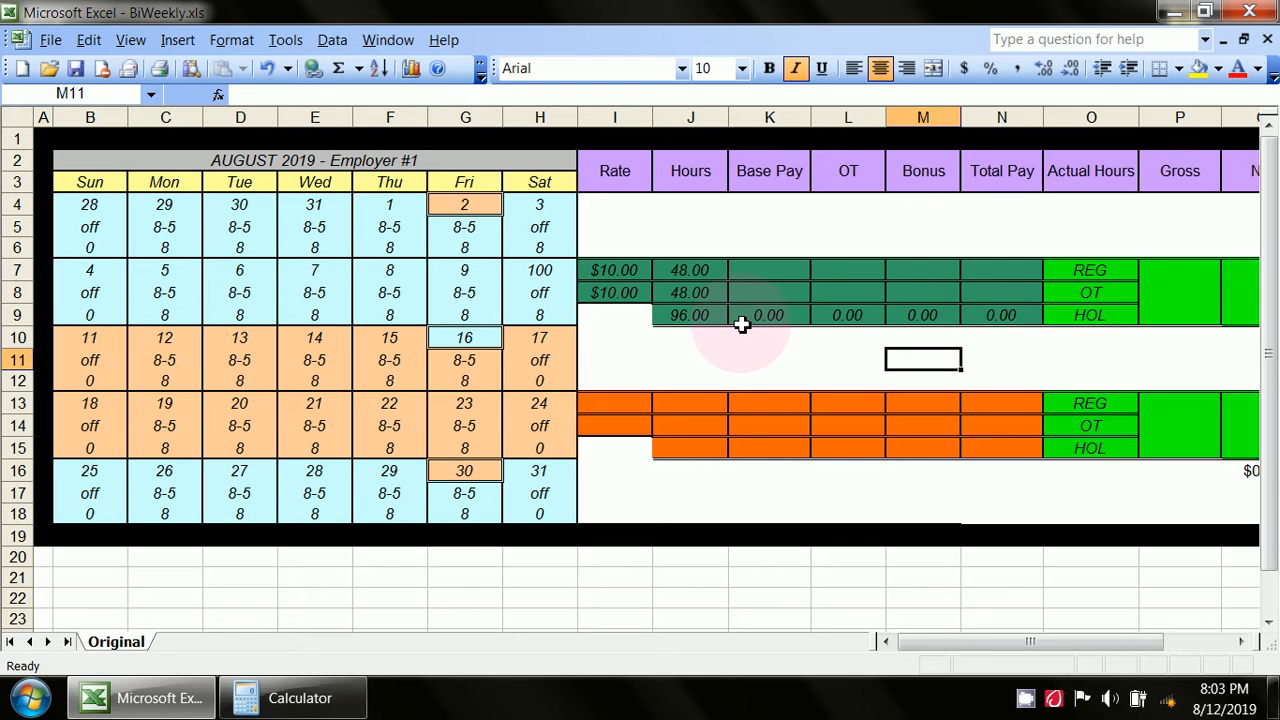
click(689, 292)
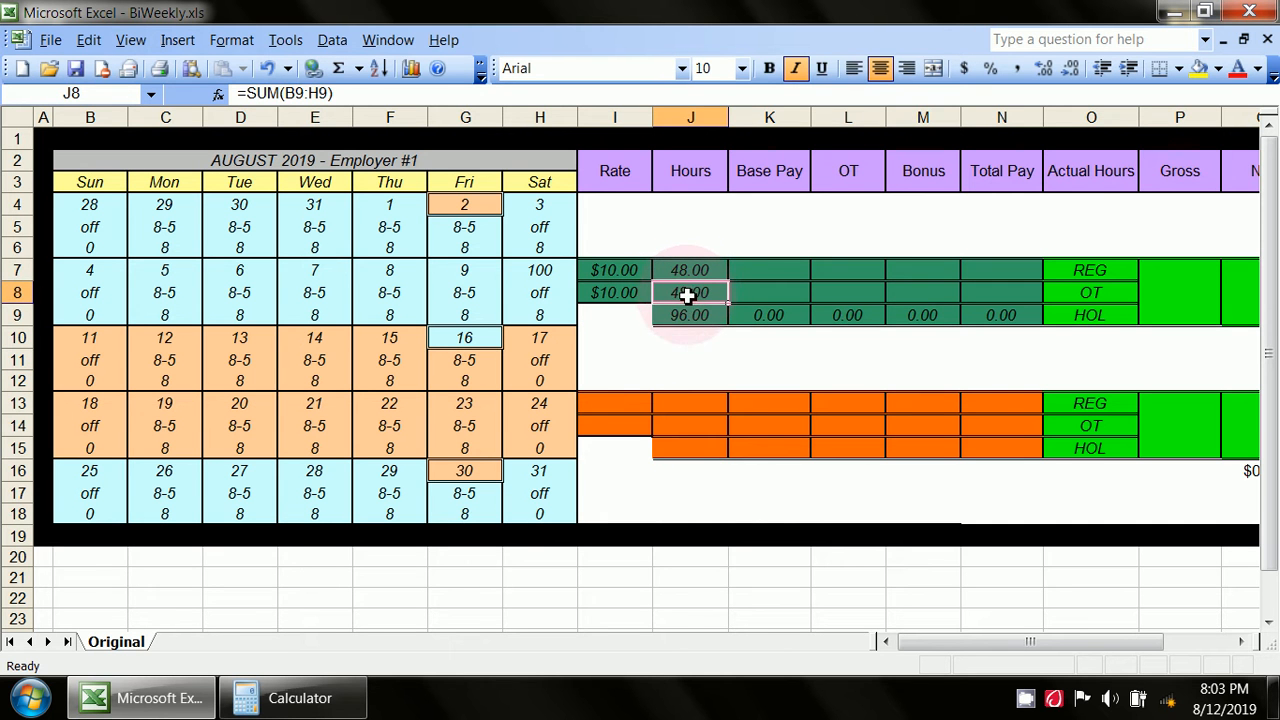
click(689, 271)
click(690, 289)
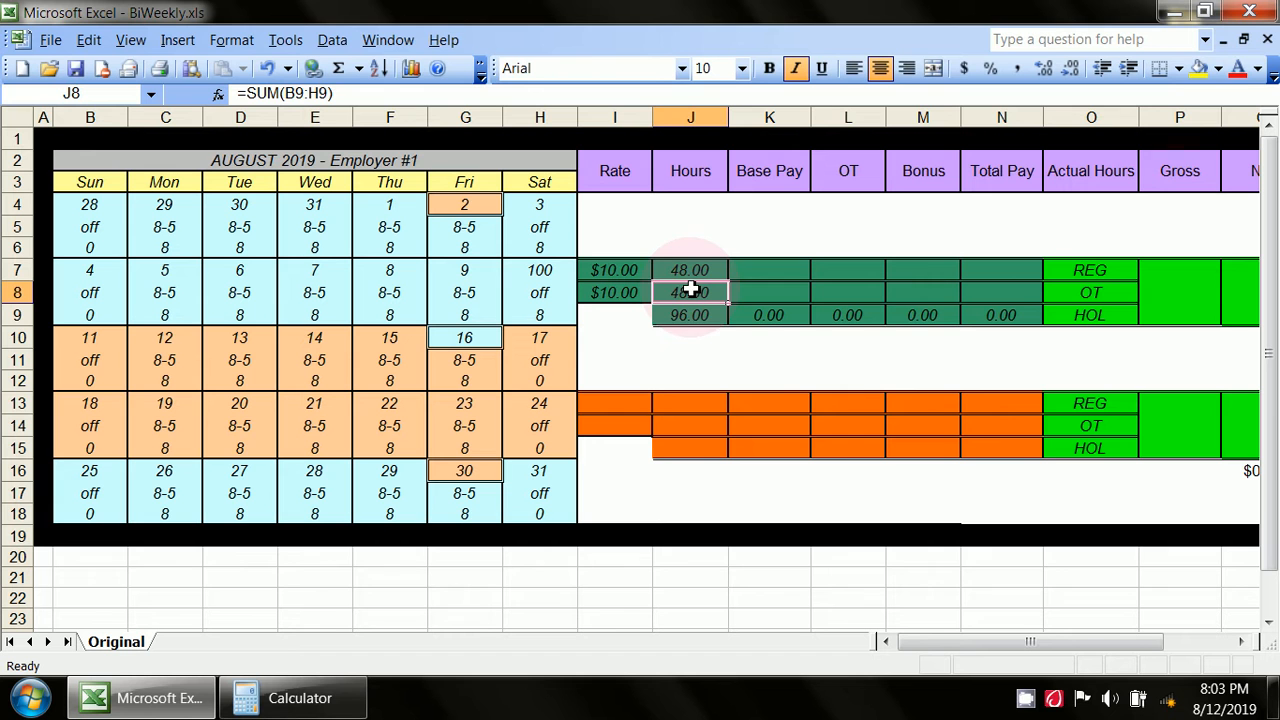
Enter the Base Pay formula =if(J7>40,I7*40,I7*J7) in cell K7
click(776, 270)
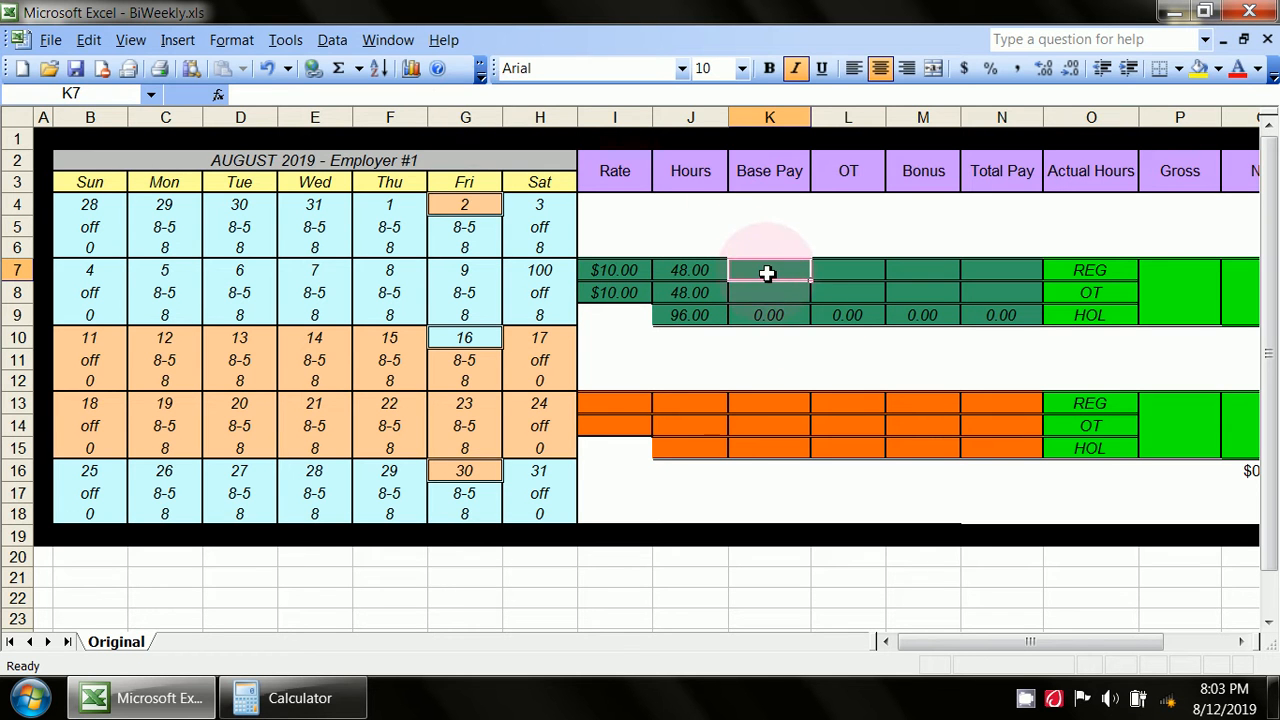
click(259, 94)
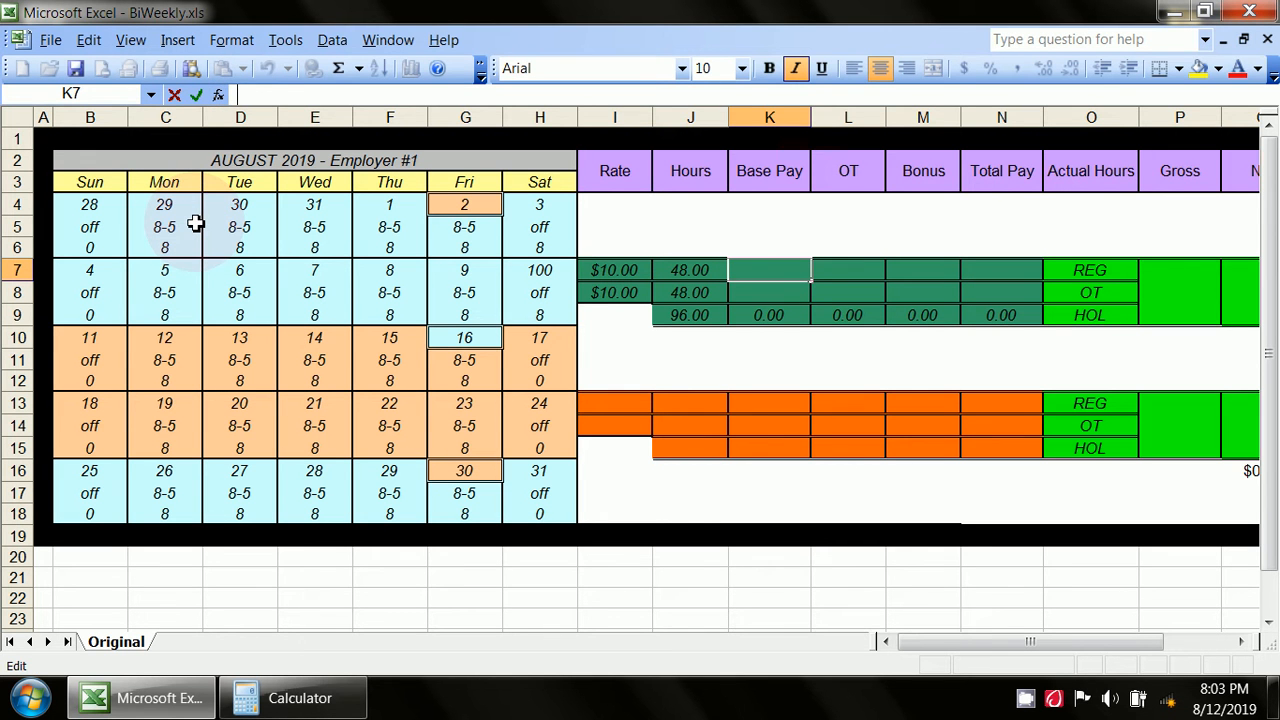
text(=if)
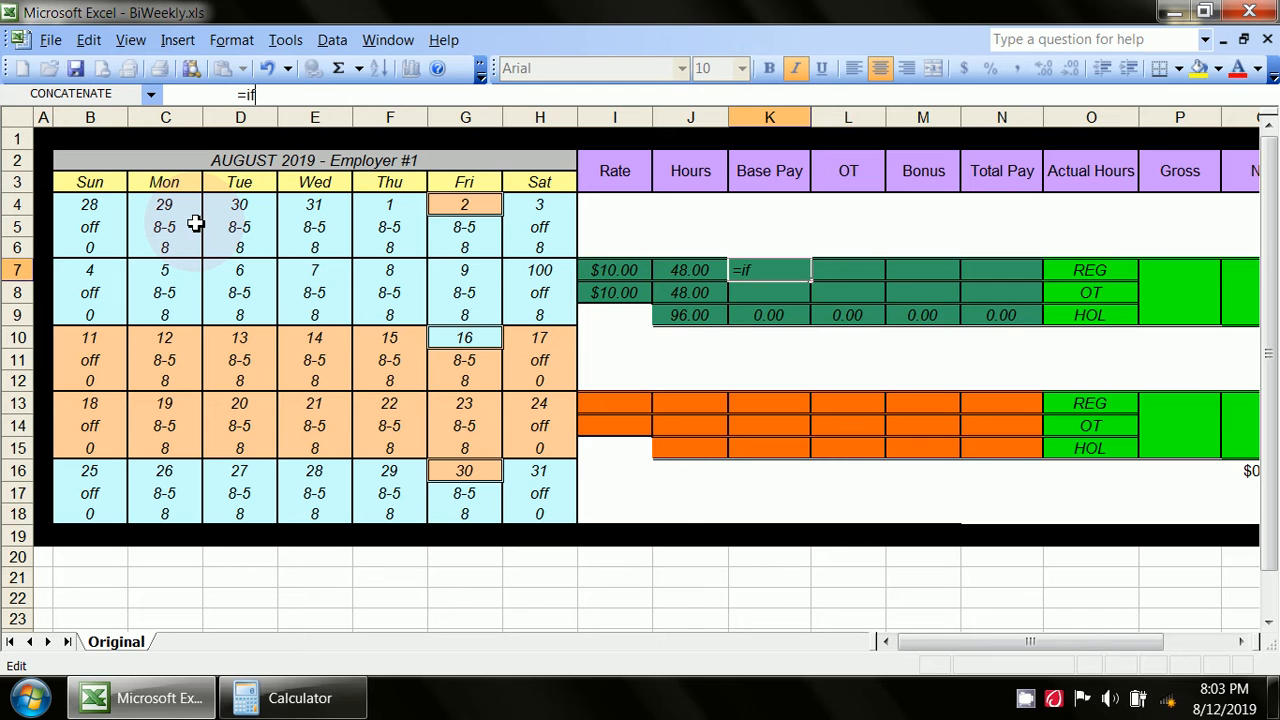
text(()
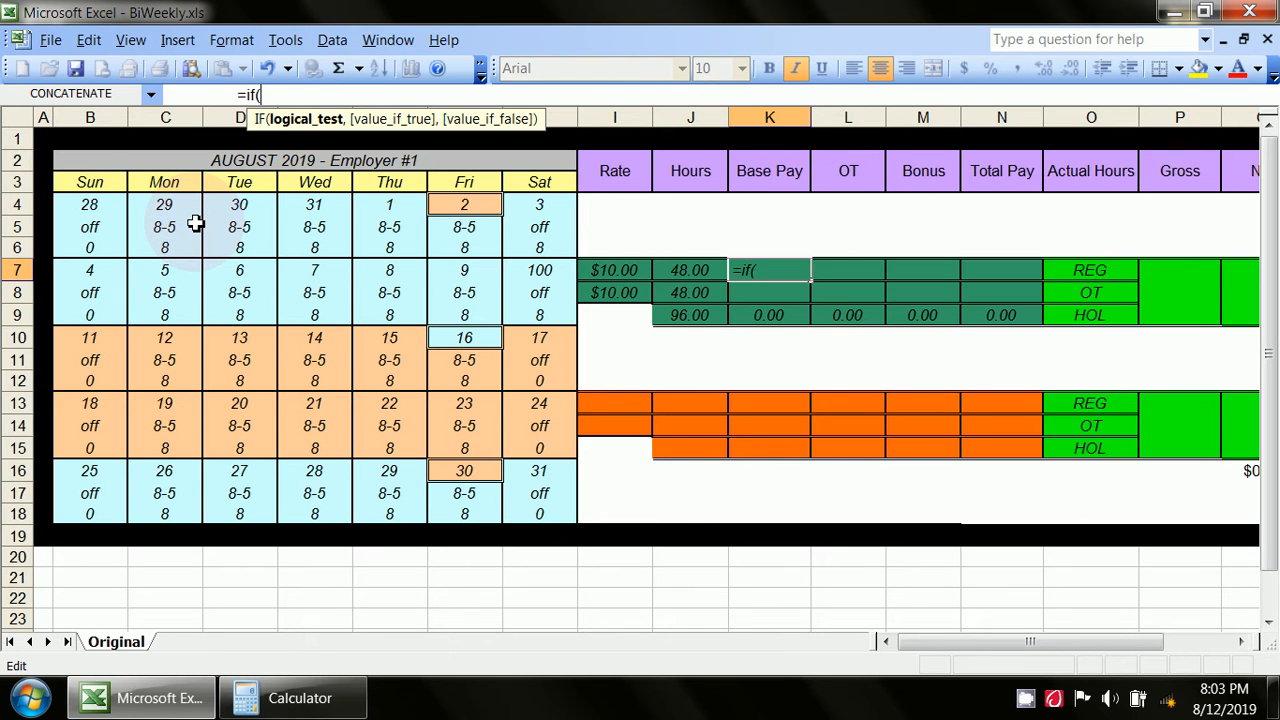
click(694, 274)
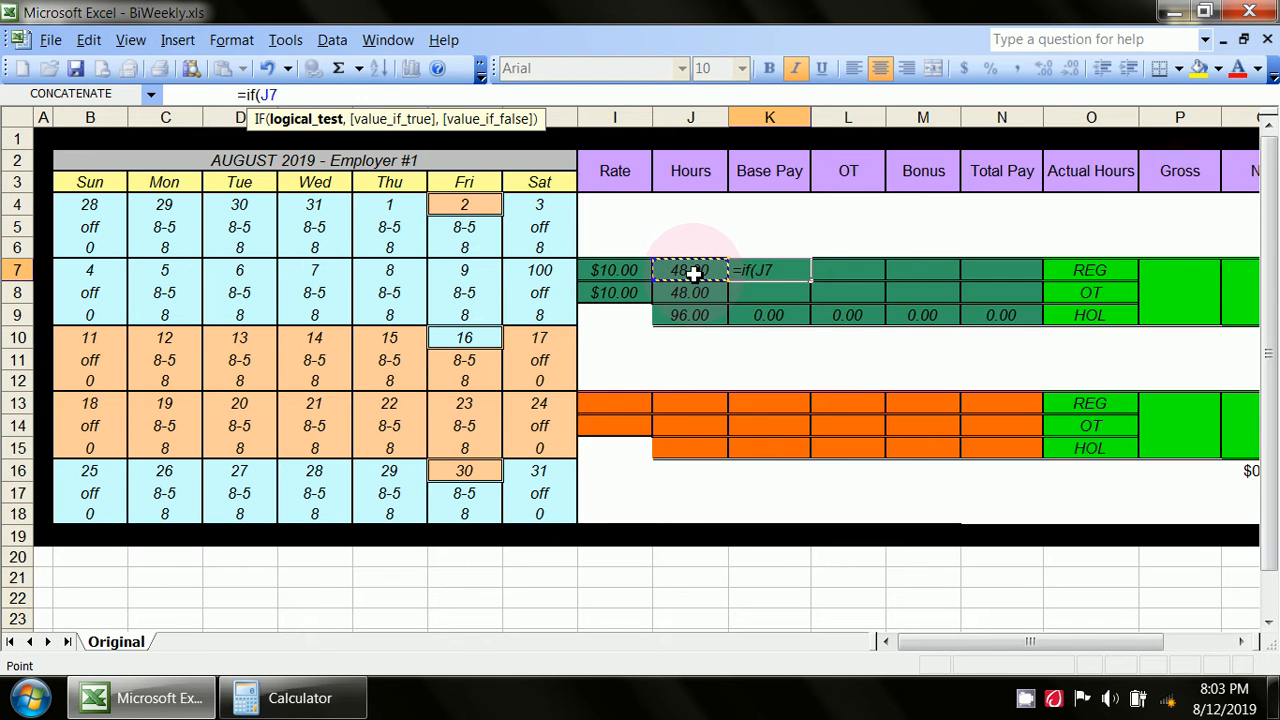
click(287, 94)
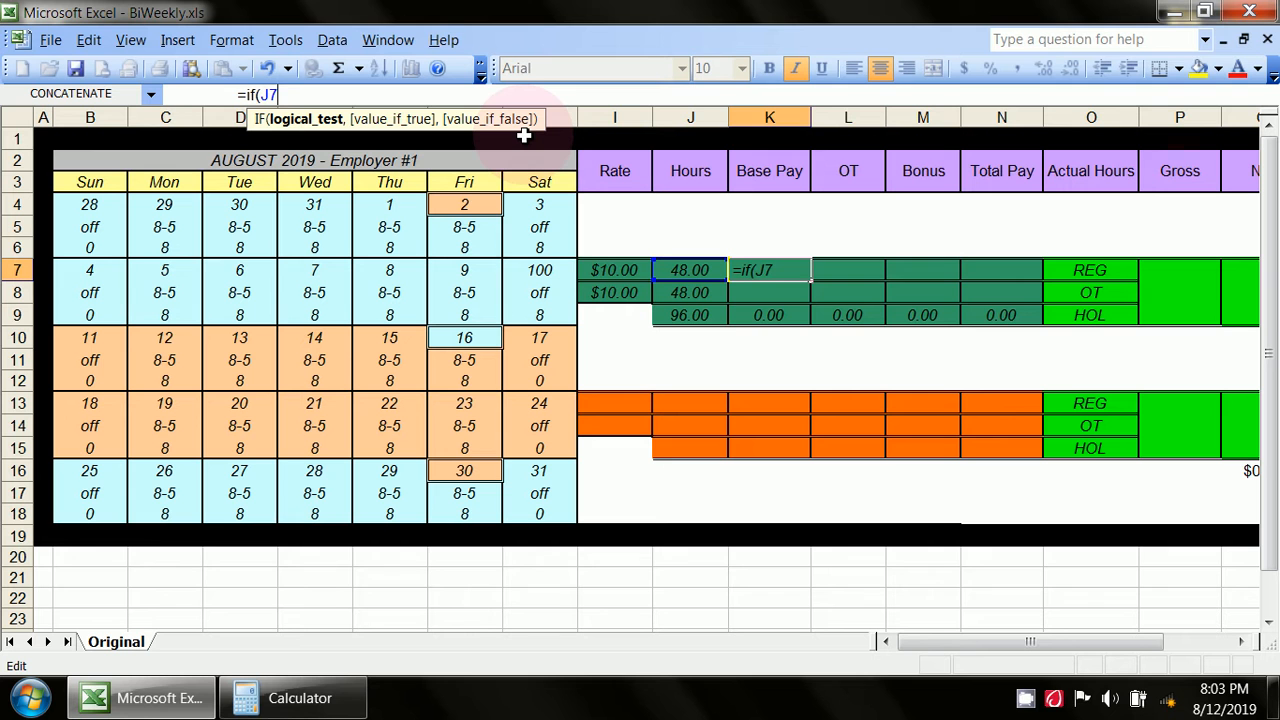
text(>40,)
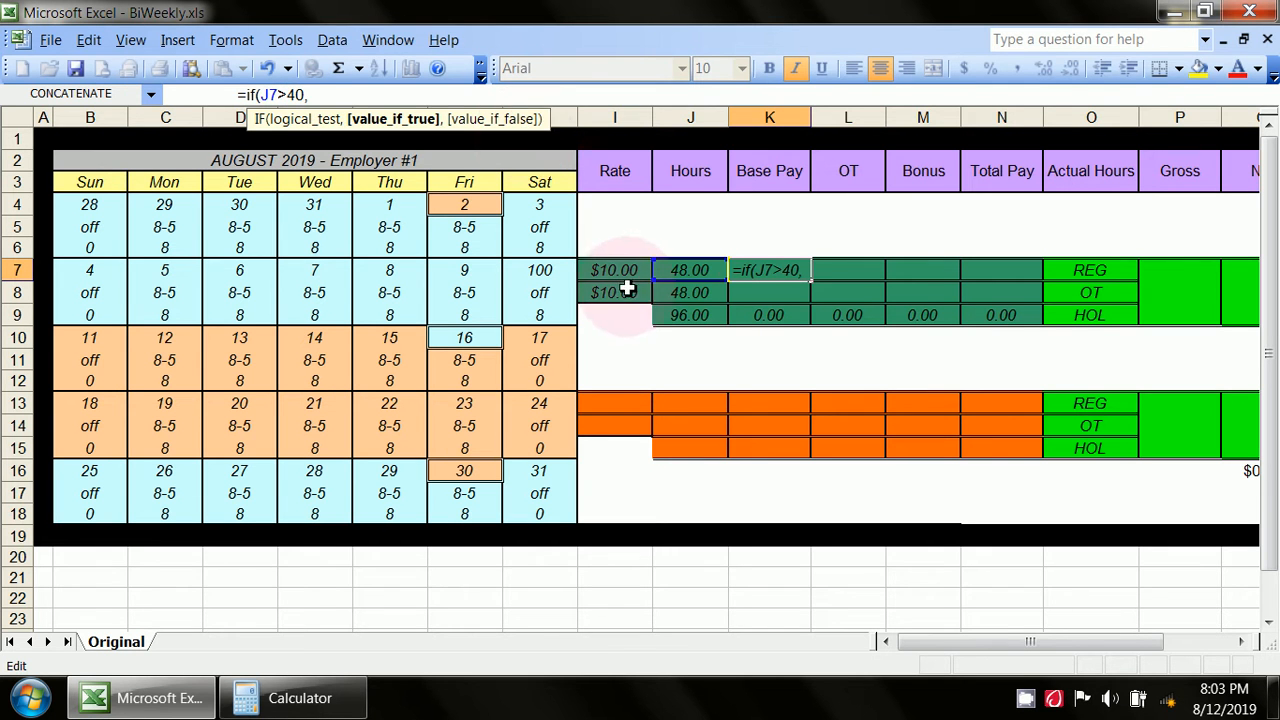
click(621, 270)
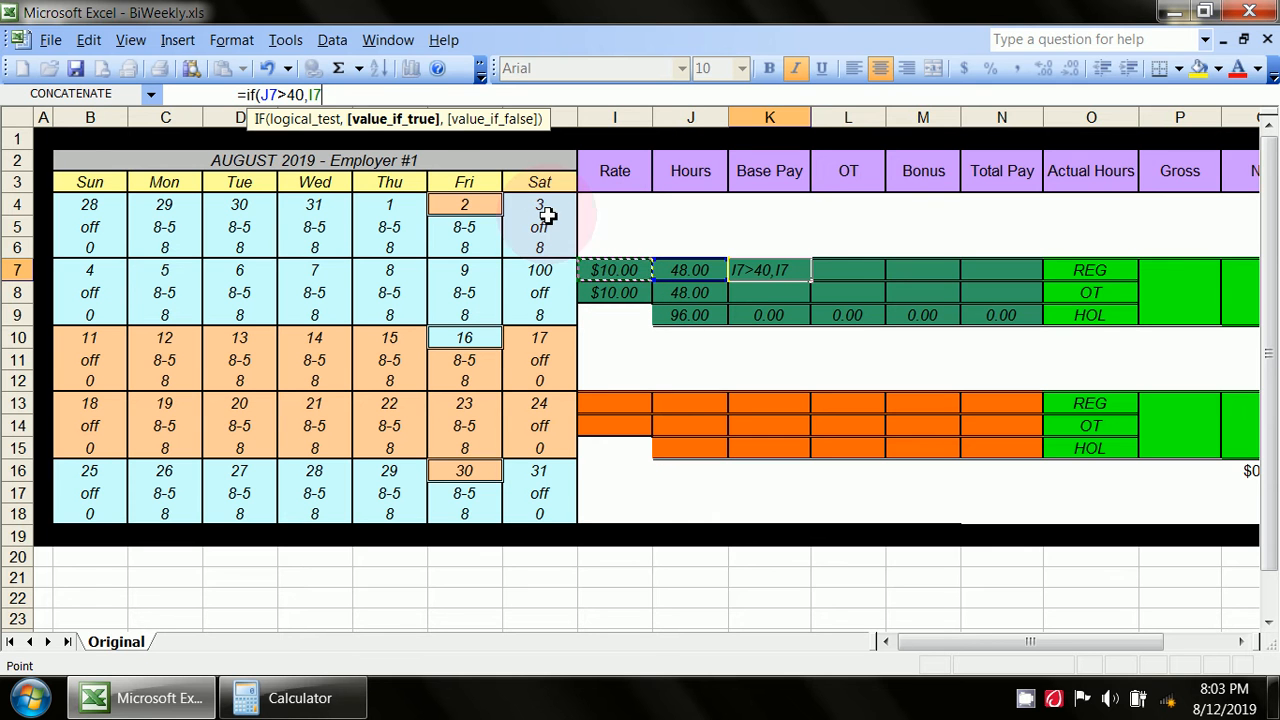
text(*)
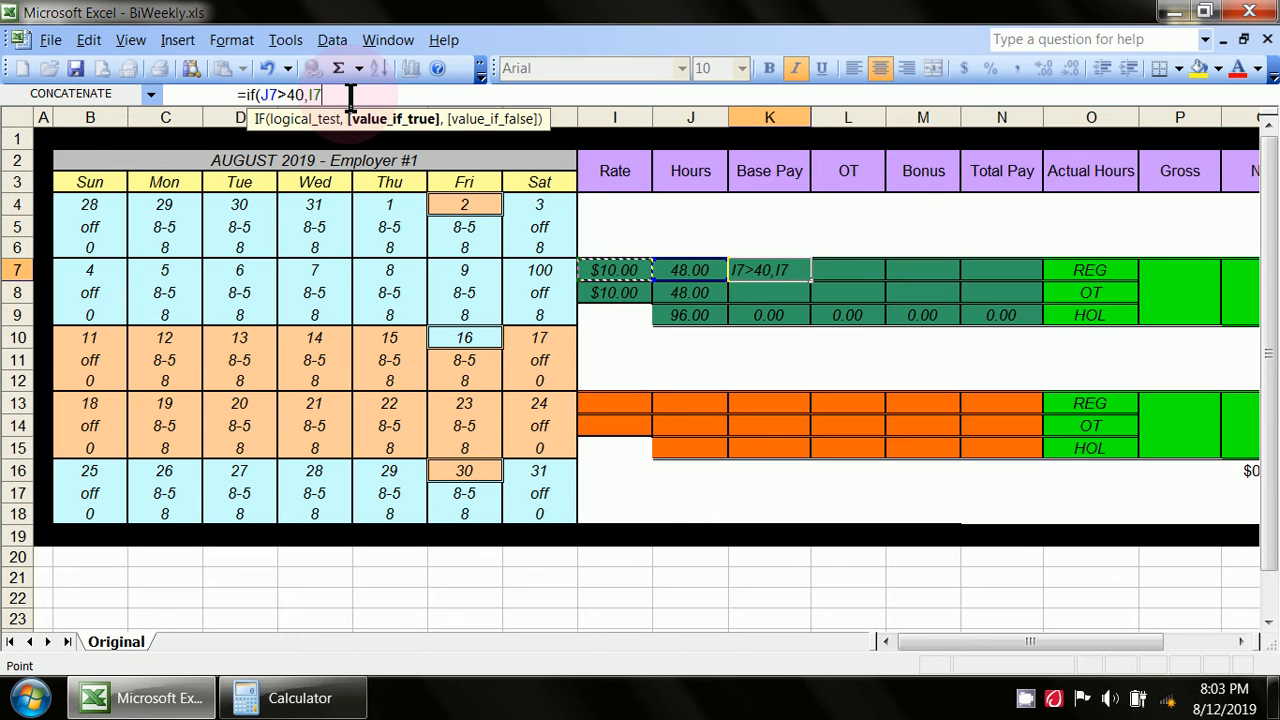
text(40,)
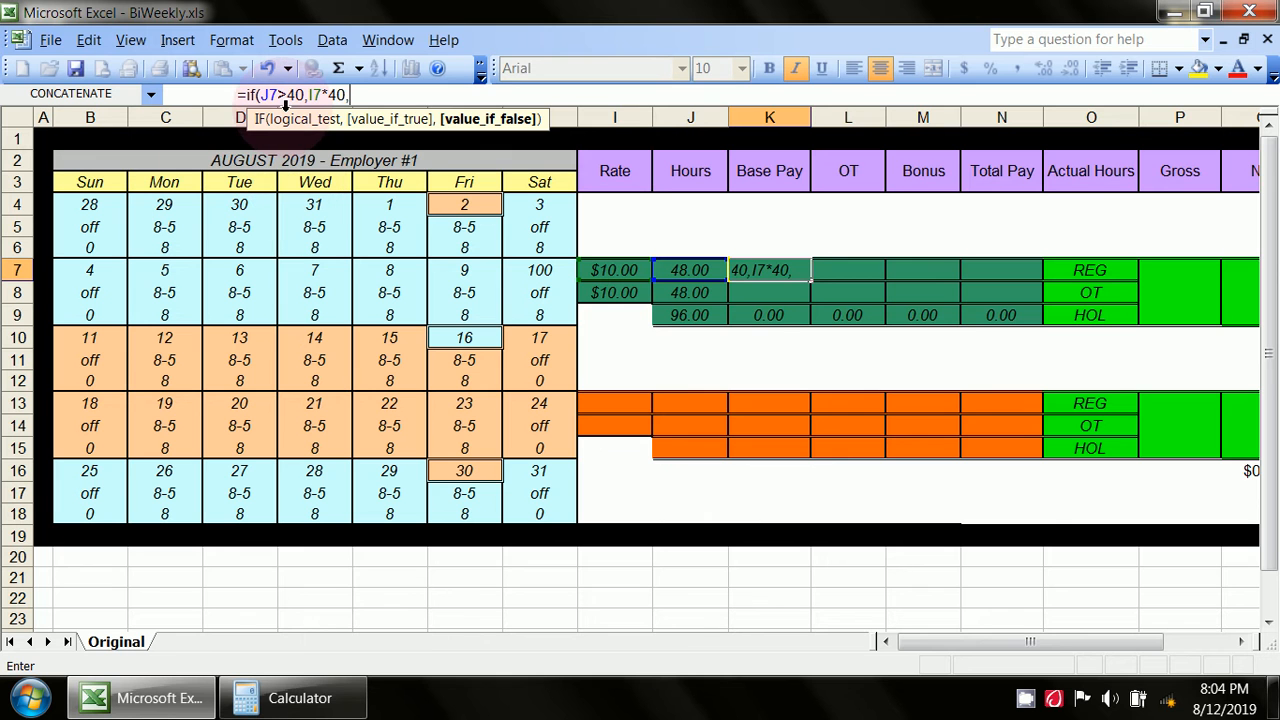
click(635, 270)
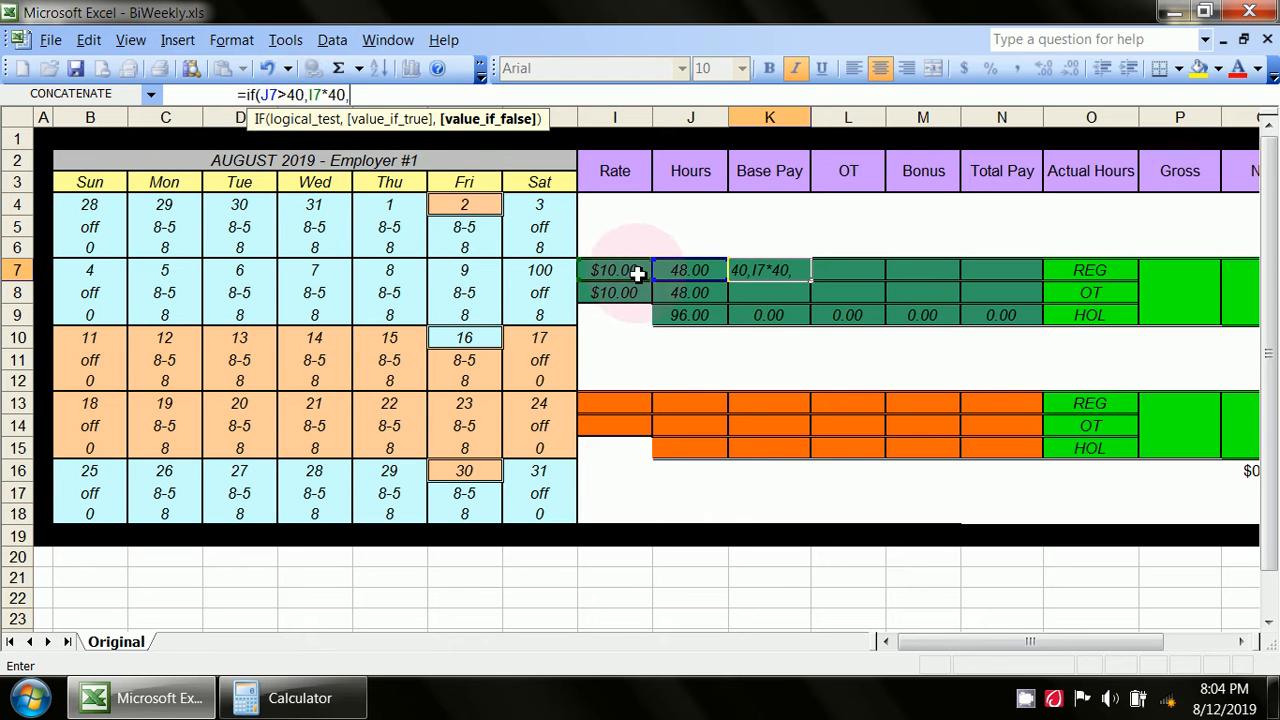
click(393, 95)
text(*)
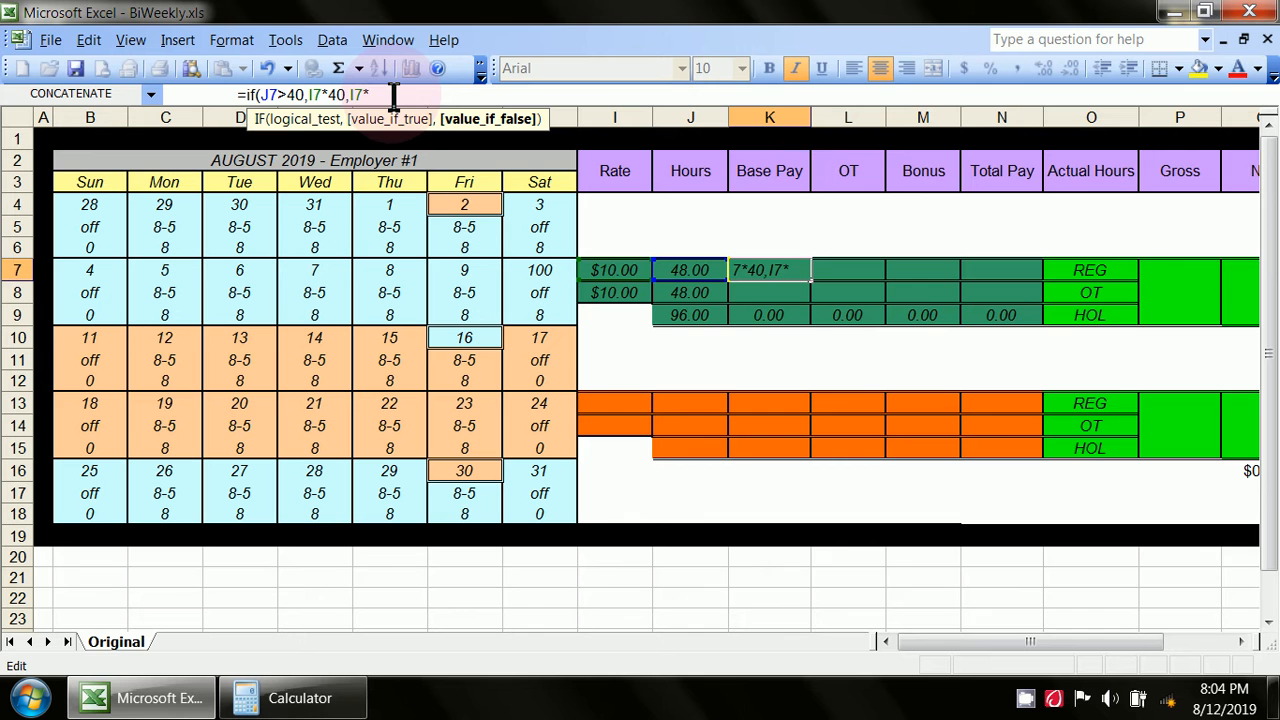
click(700, 265)
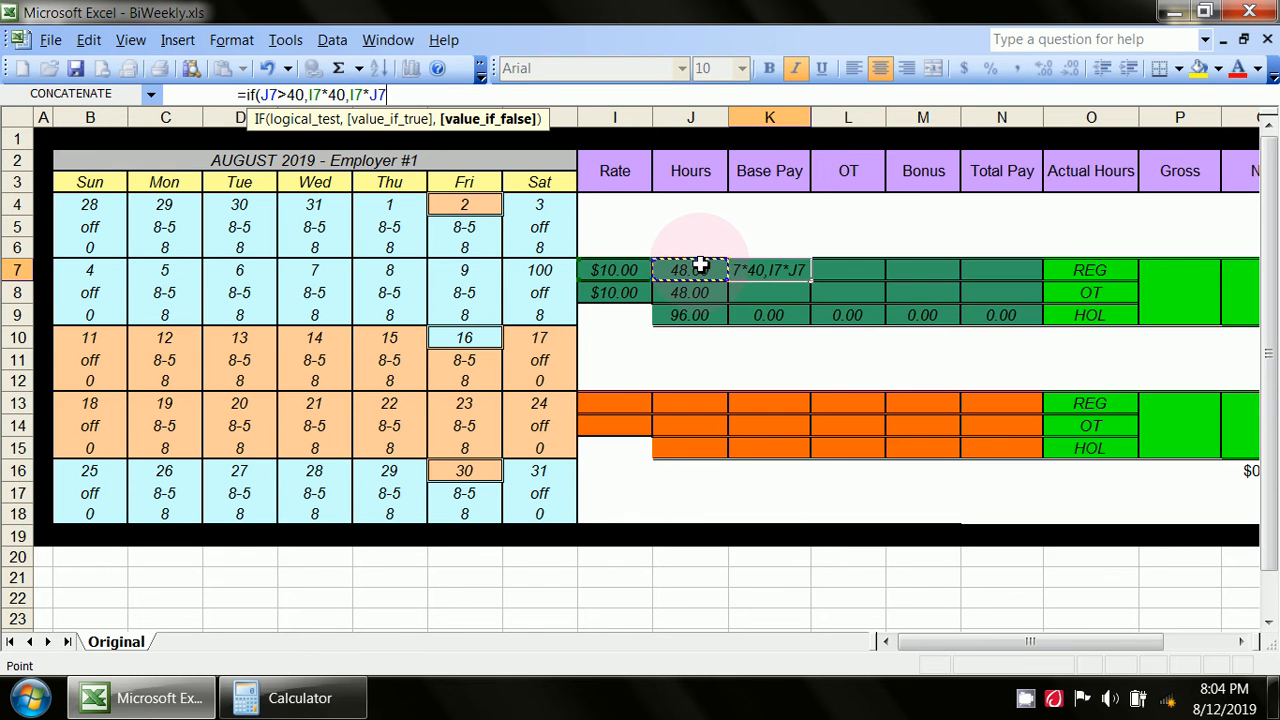
click(403, 95)
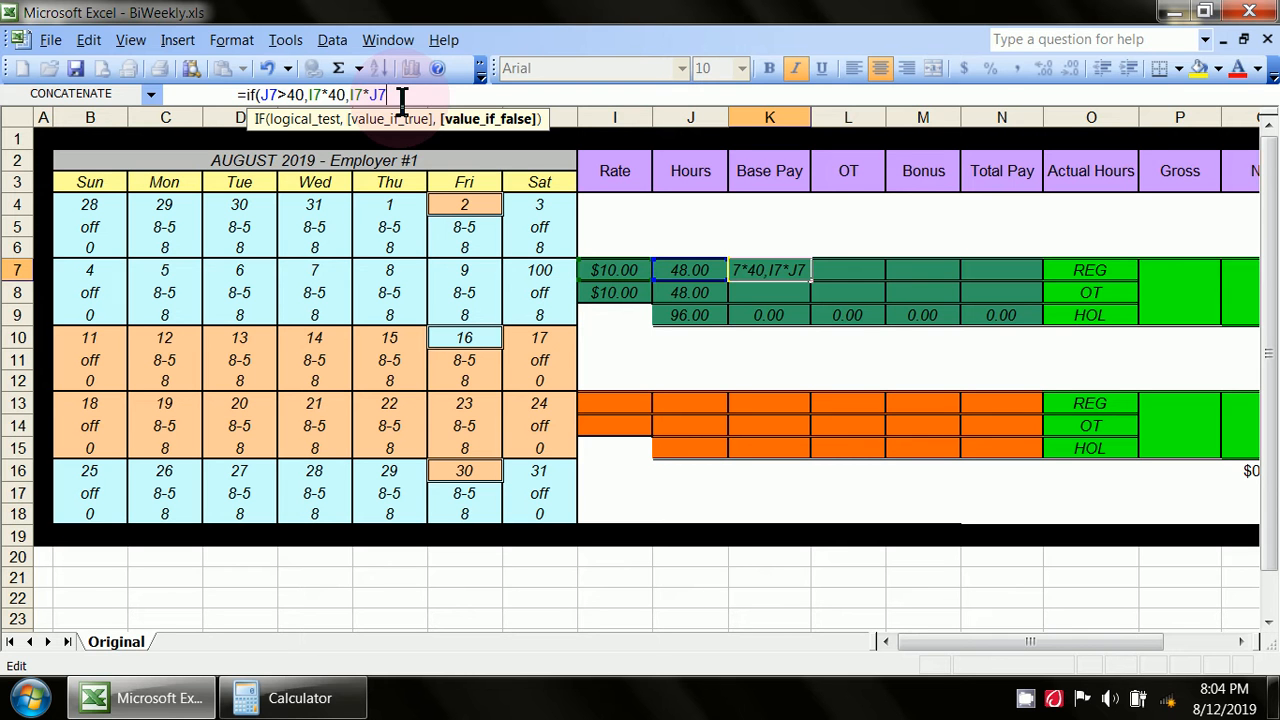
text())
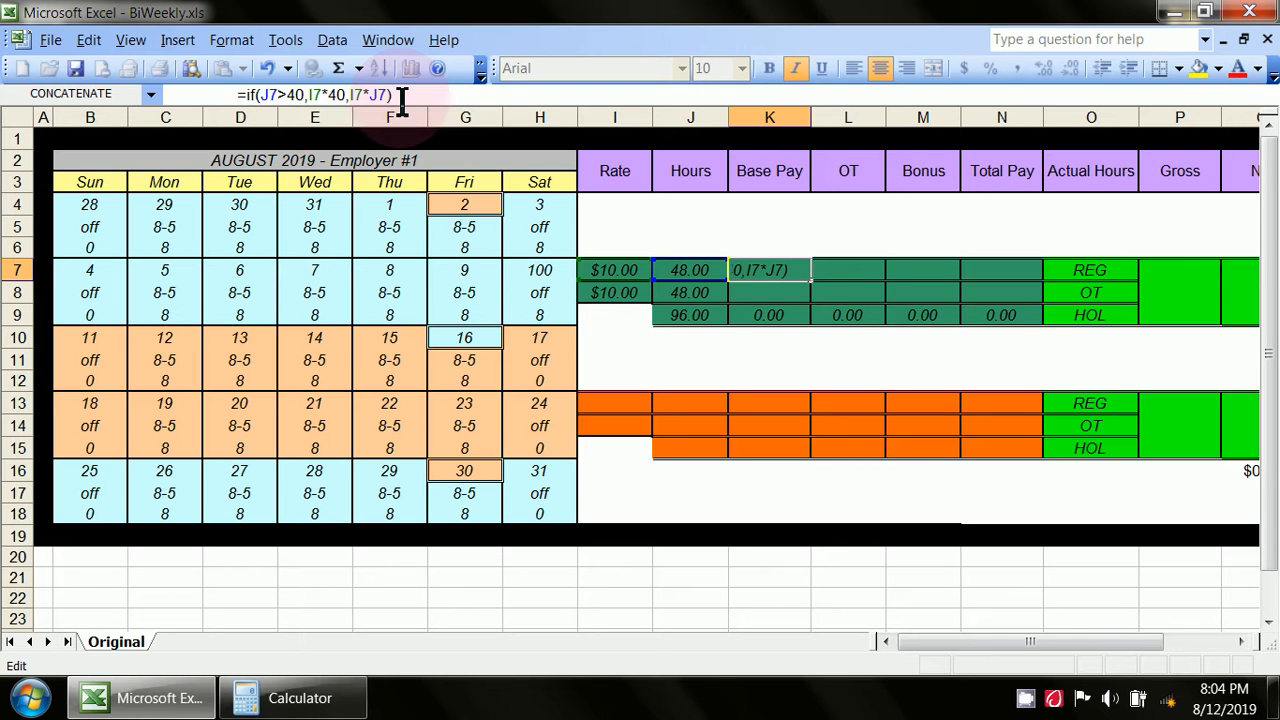
key(Return)
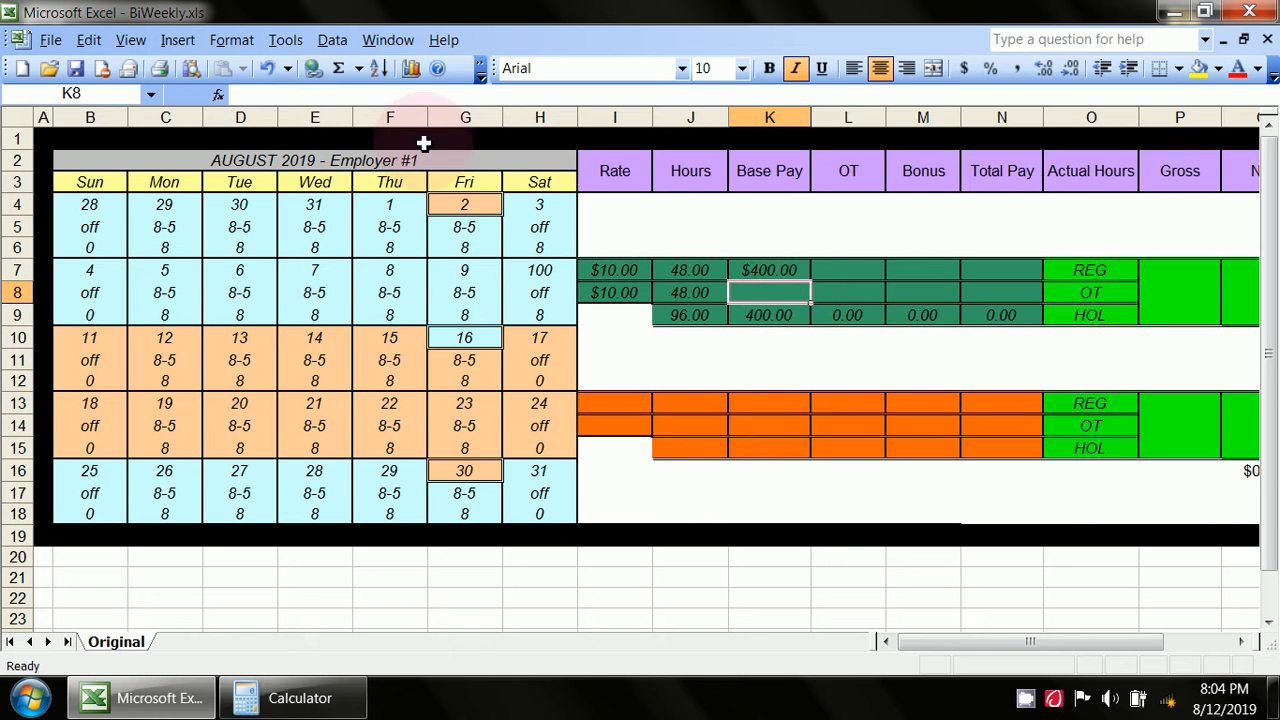
Enter the Base Pay formula =if(J8>40,I8*40,I8*J8) in cell K8
click(374, 98)
text(=if()
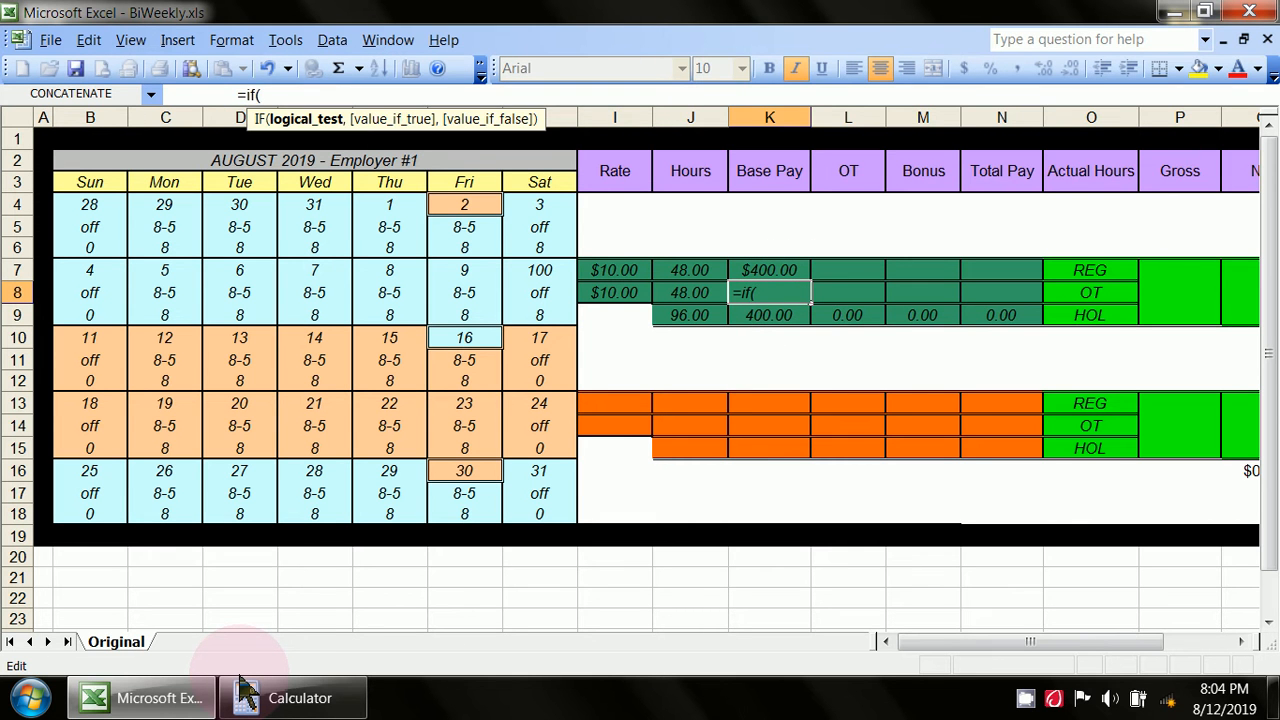
click(690, 293)
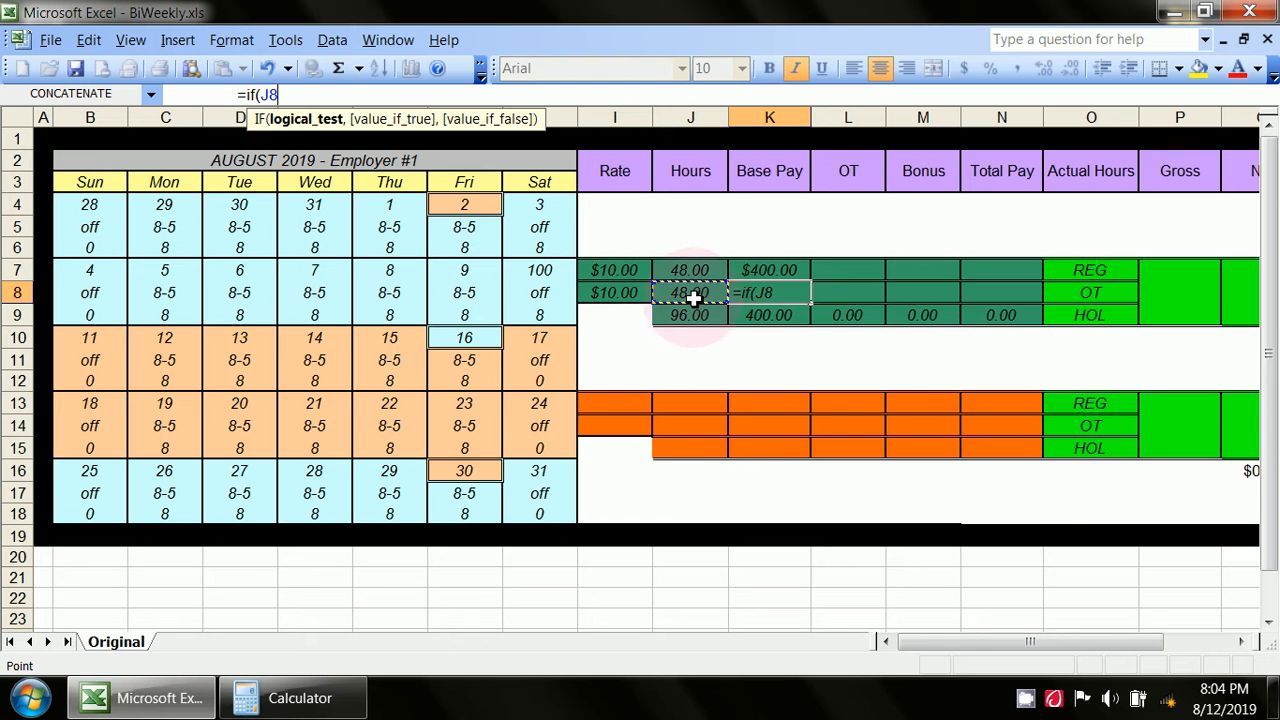
text(>)
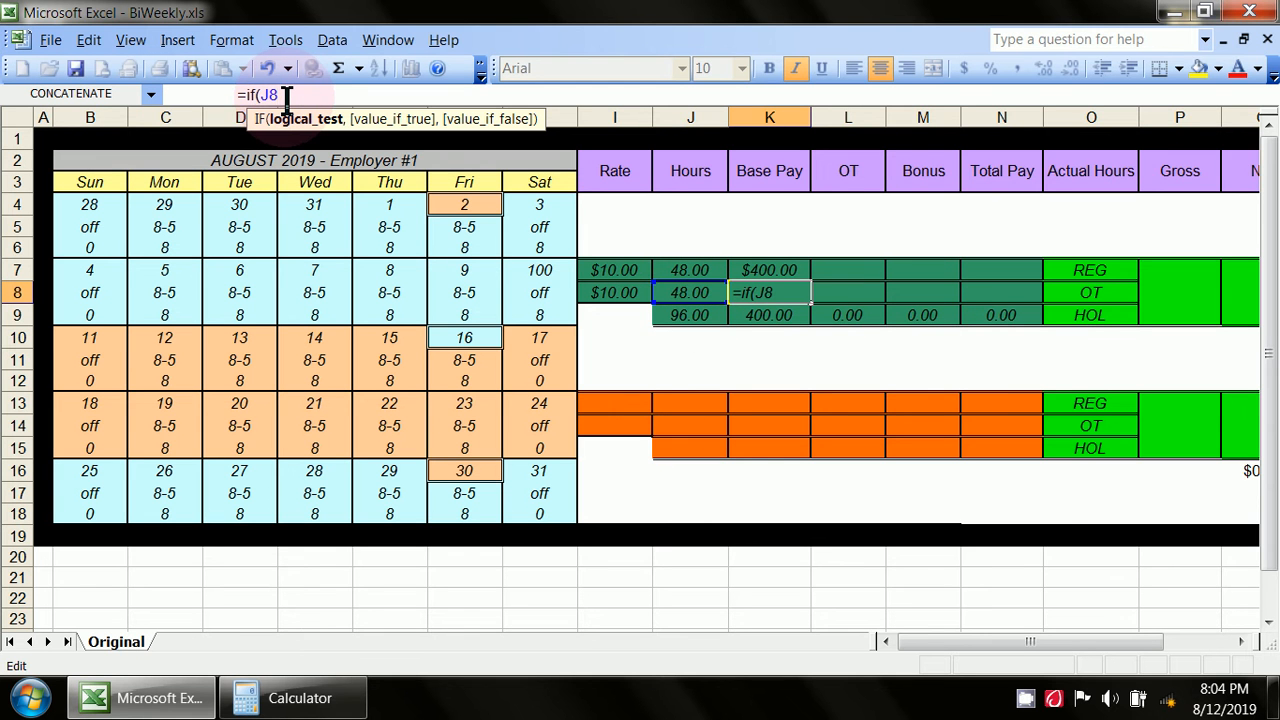
text(40,)
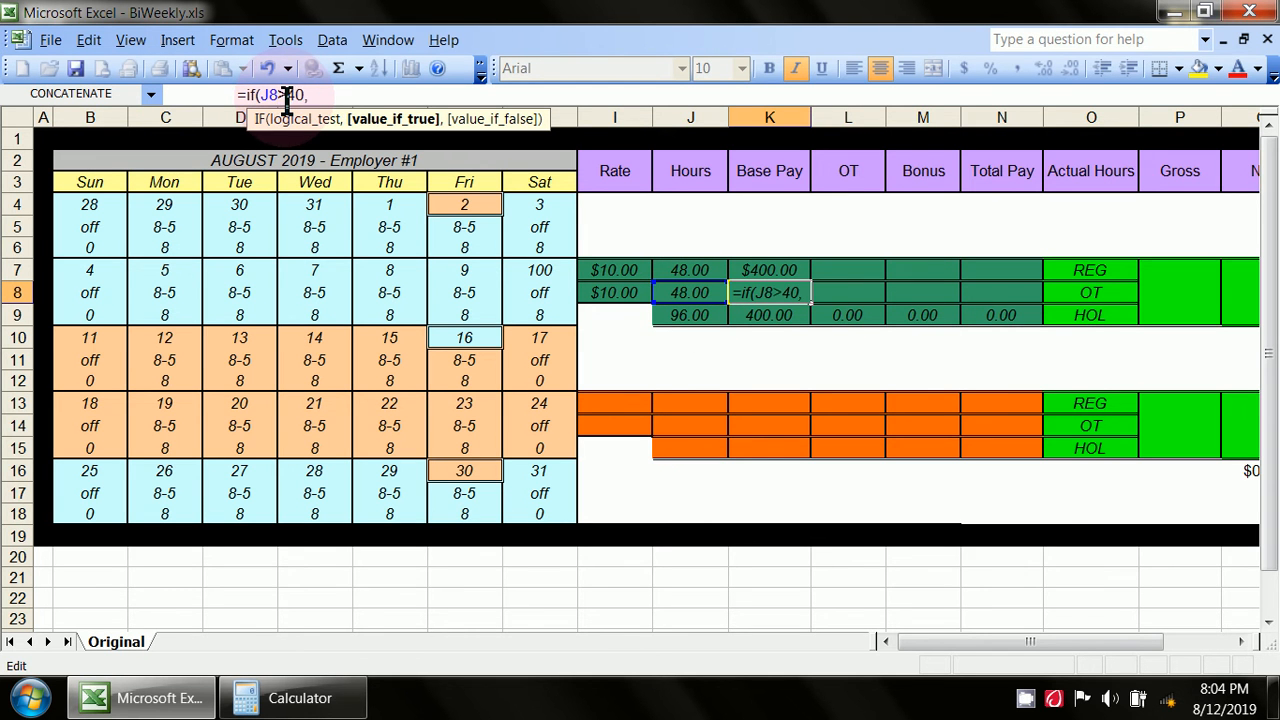
click(621, 293)
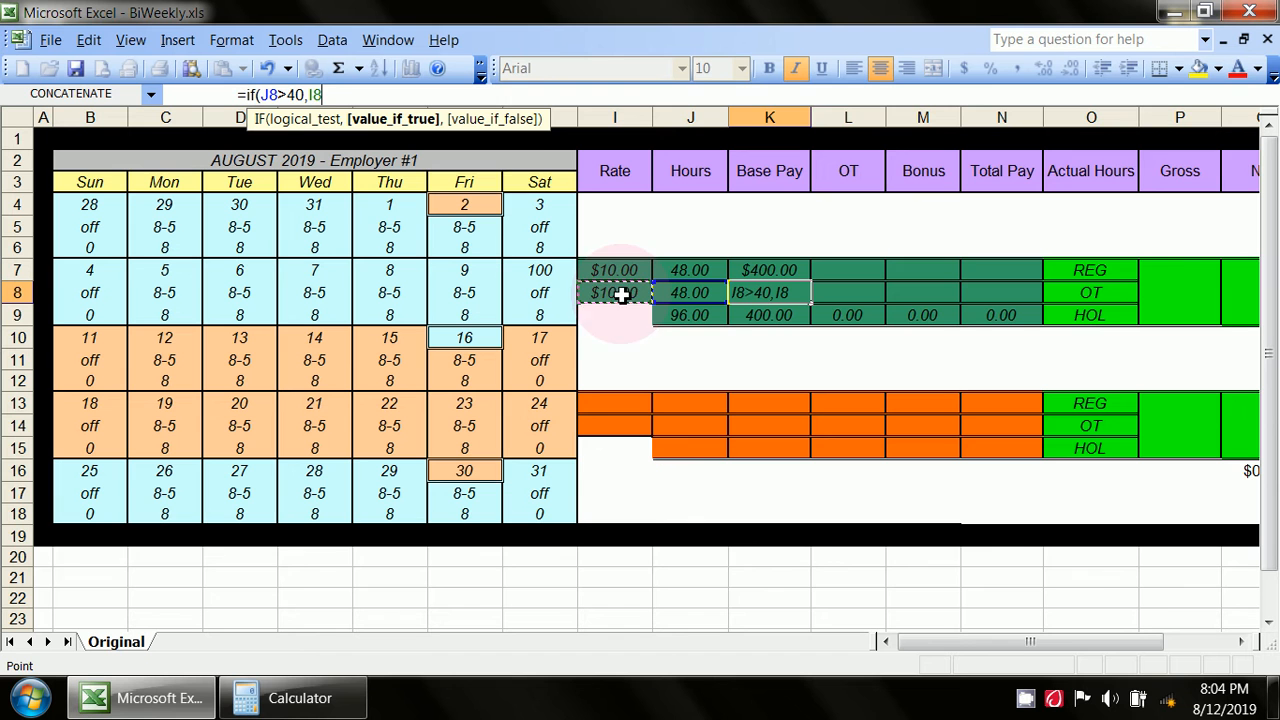
click(352, 93)
text(*)
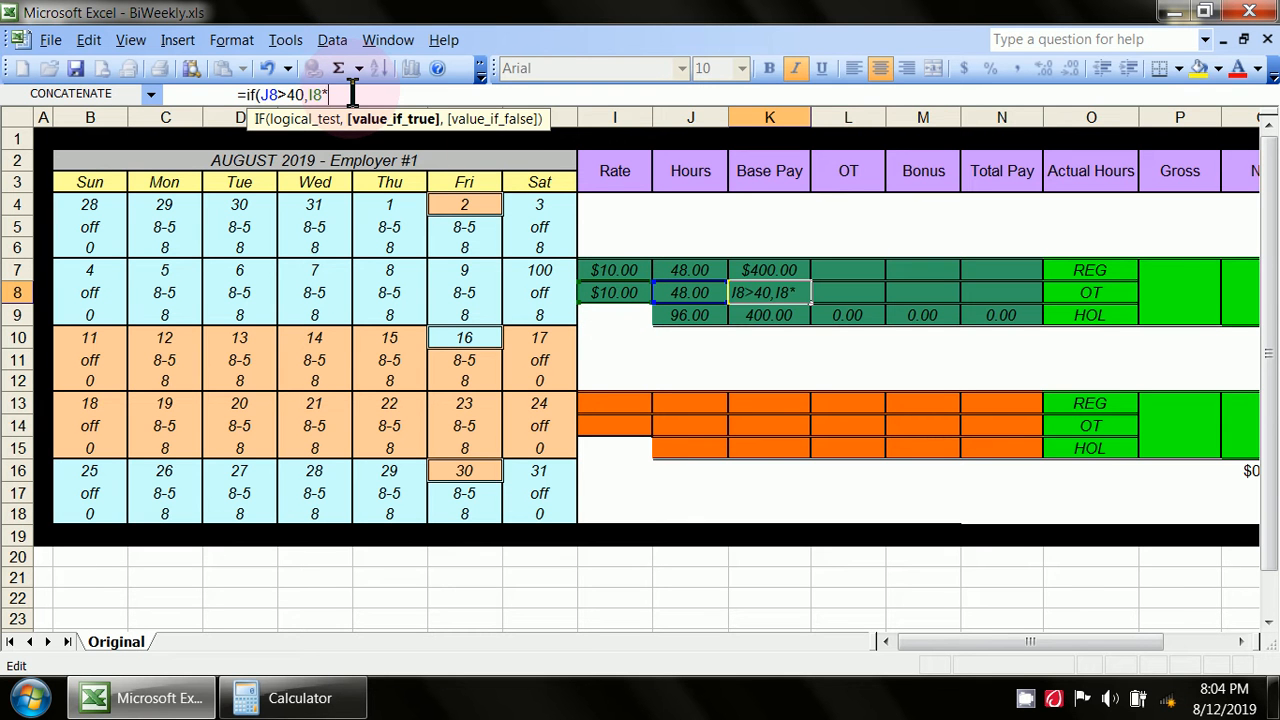
text(40,)
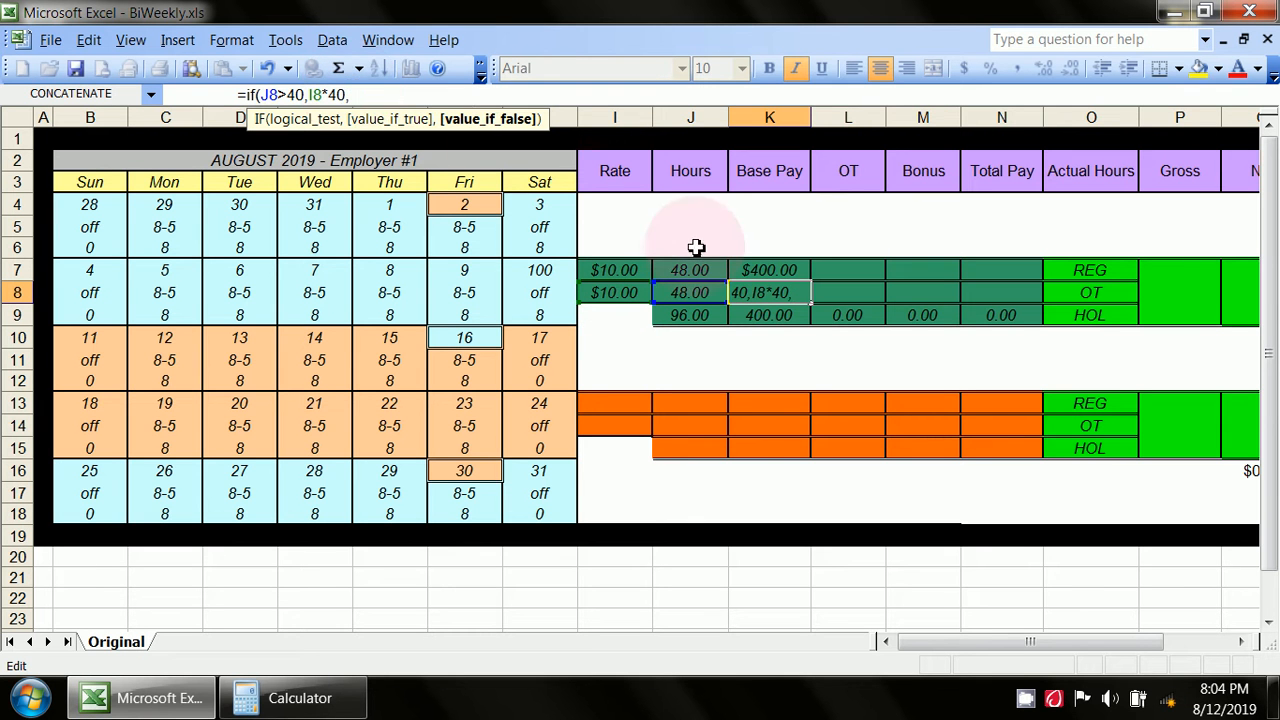
click(624, 294)
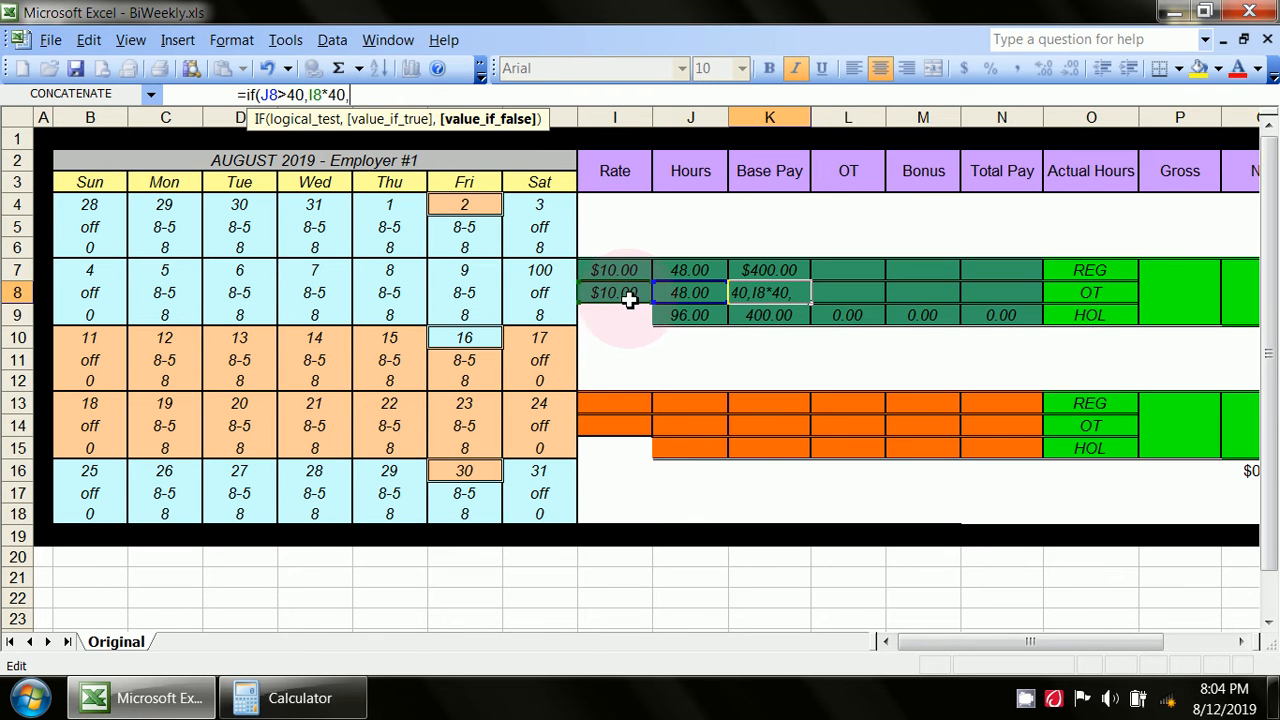
click(360, 93)
text(*)
click(695, 290)
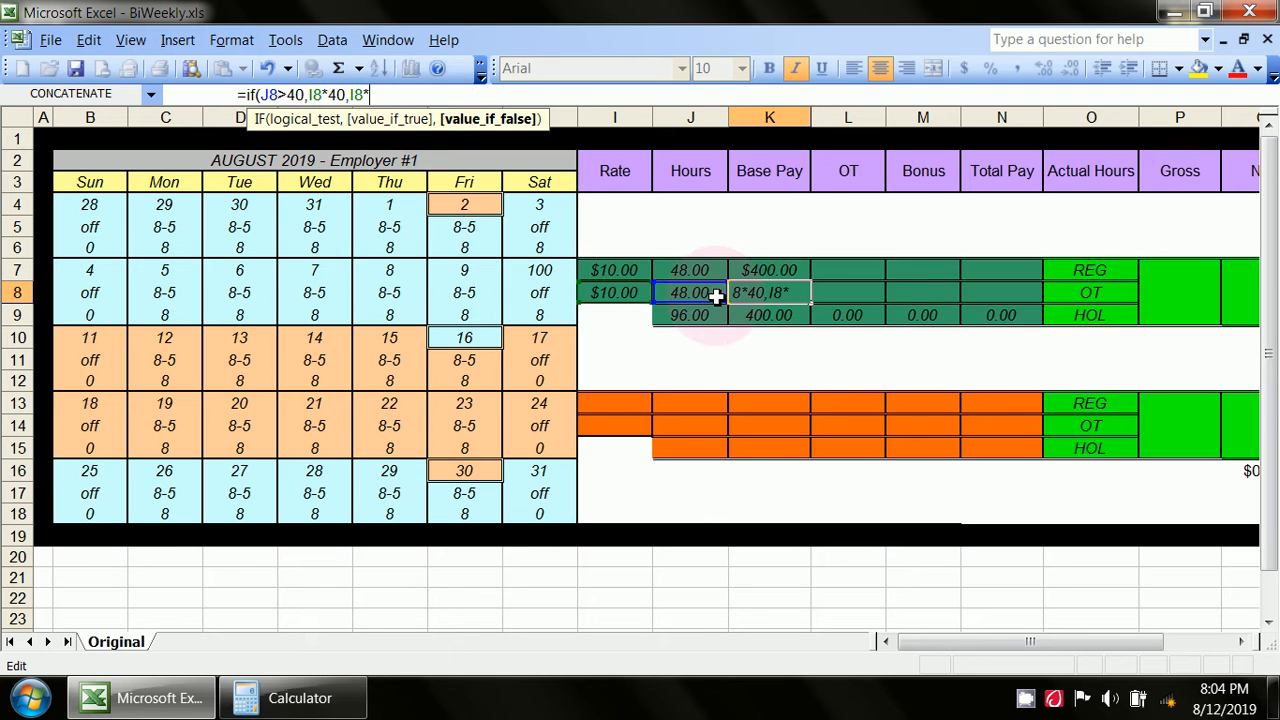
click(395, 94)
key(Return)
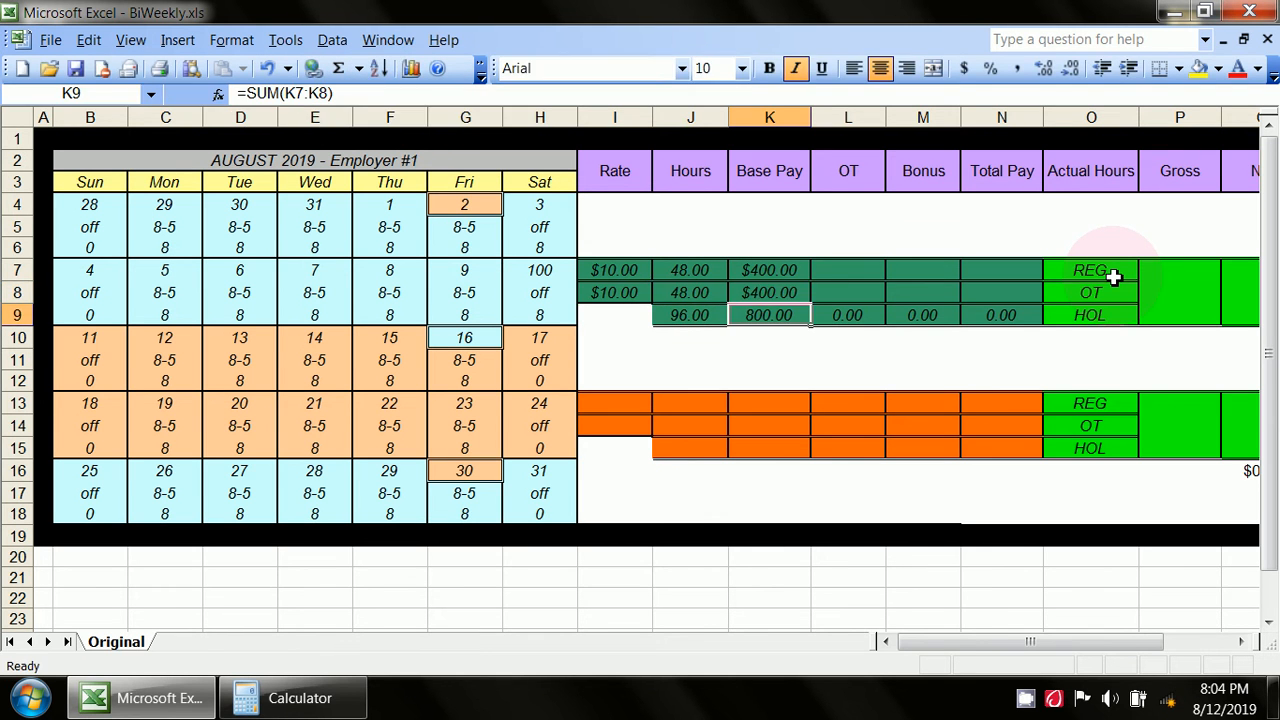
Enter the OT formula =if(J7>40,I7*1.5*(J7-40),0) in cell L7
click(847, 271)
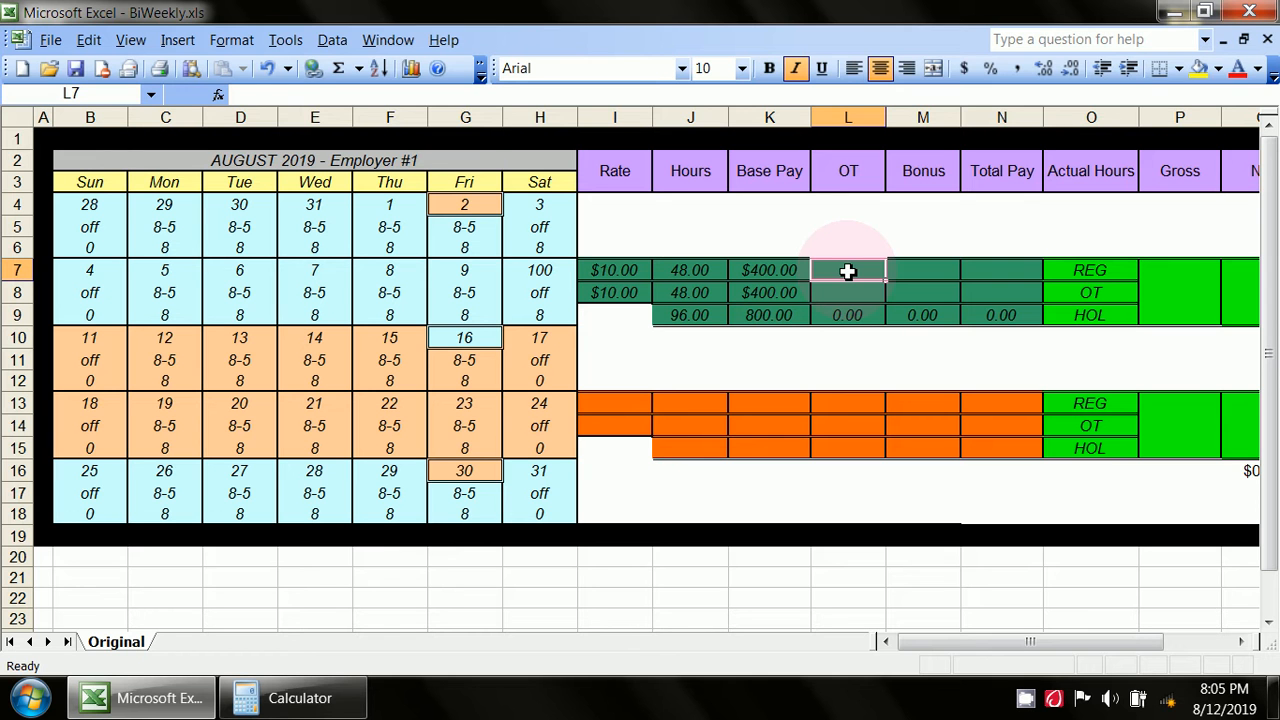
click(275, 94)
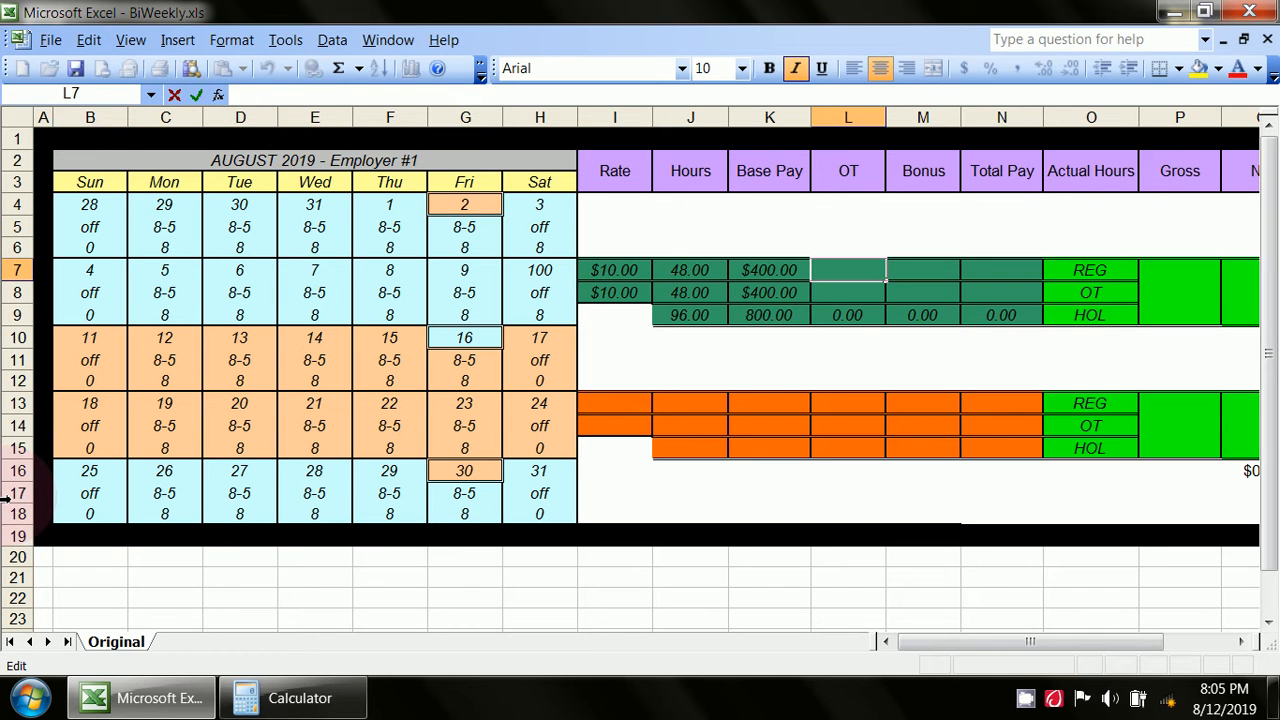
text(=if()
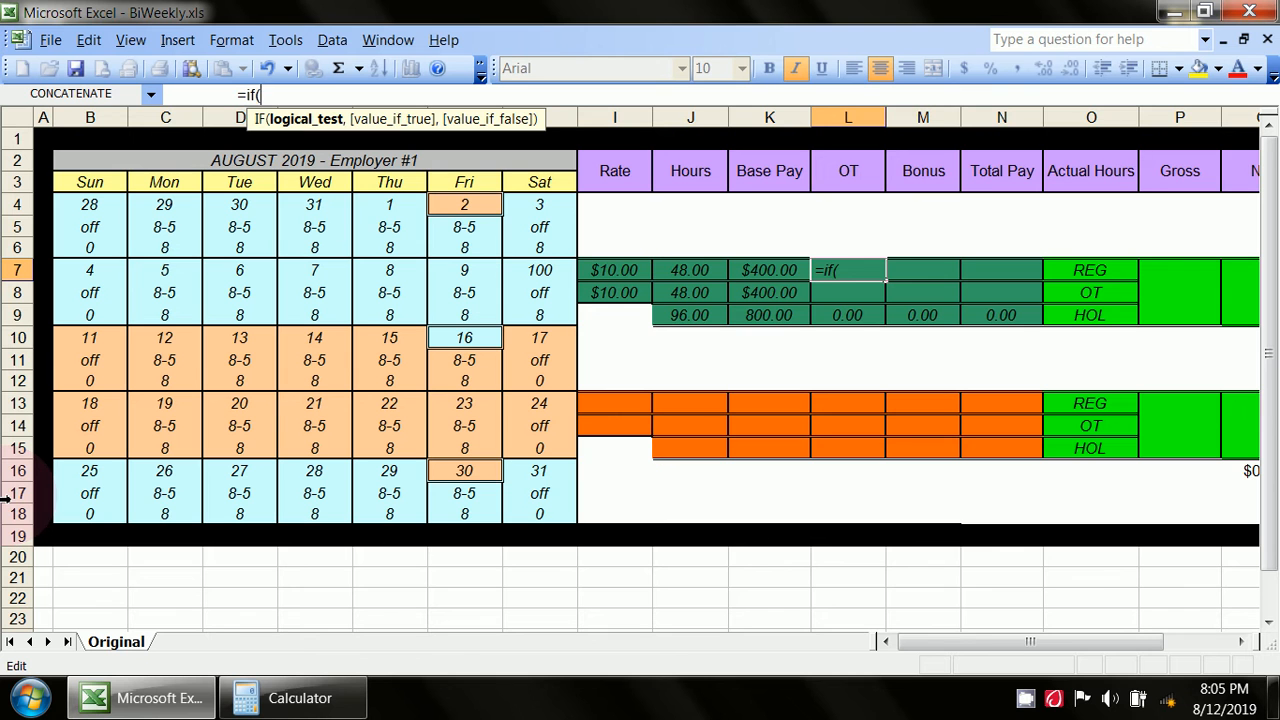
click(692, 274)
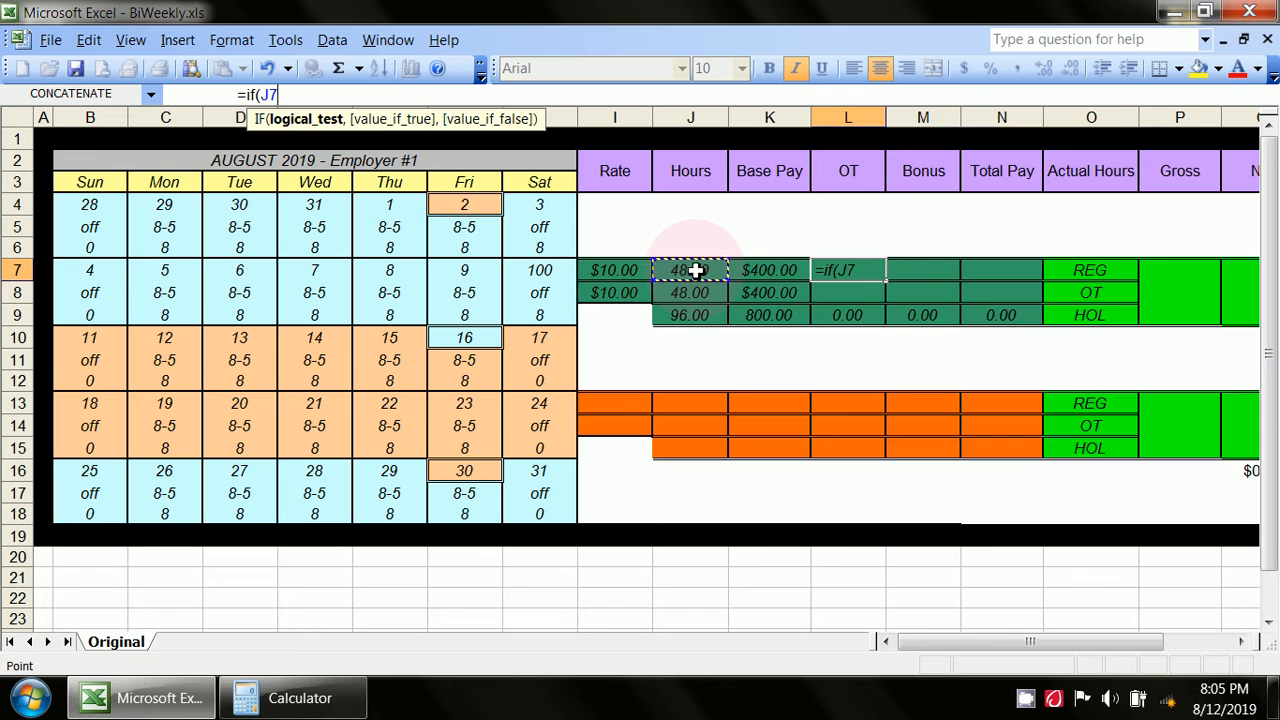
click(299, 95)
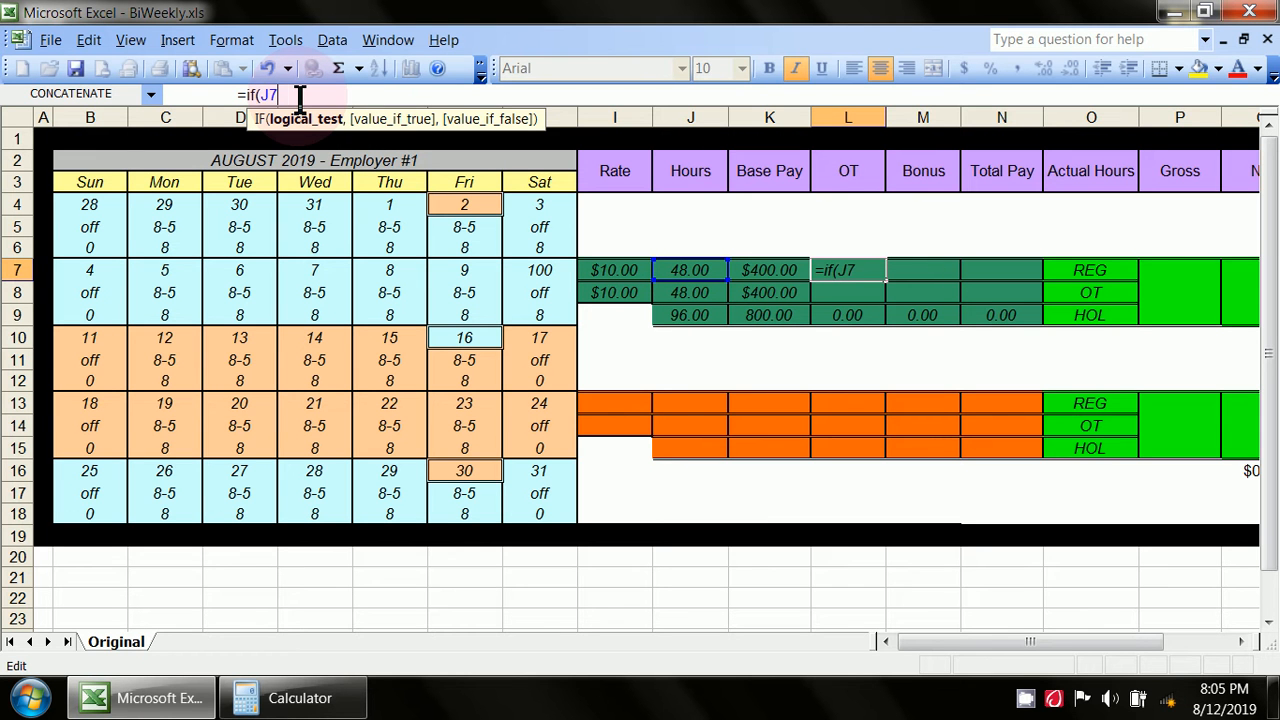
text(>40,)
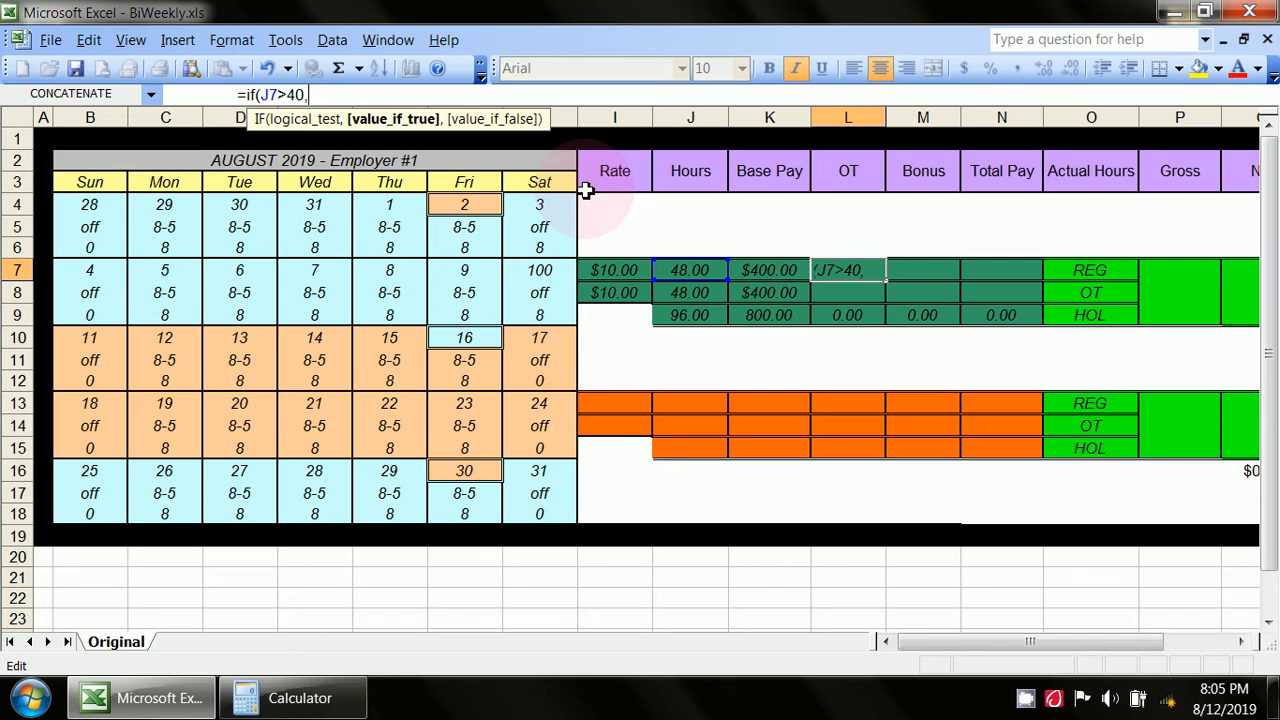
click(606, 270)
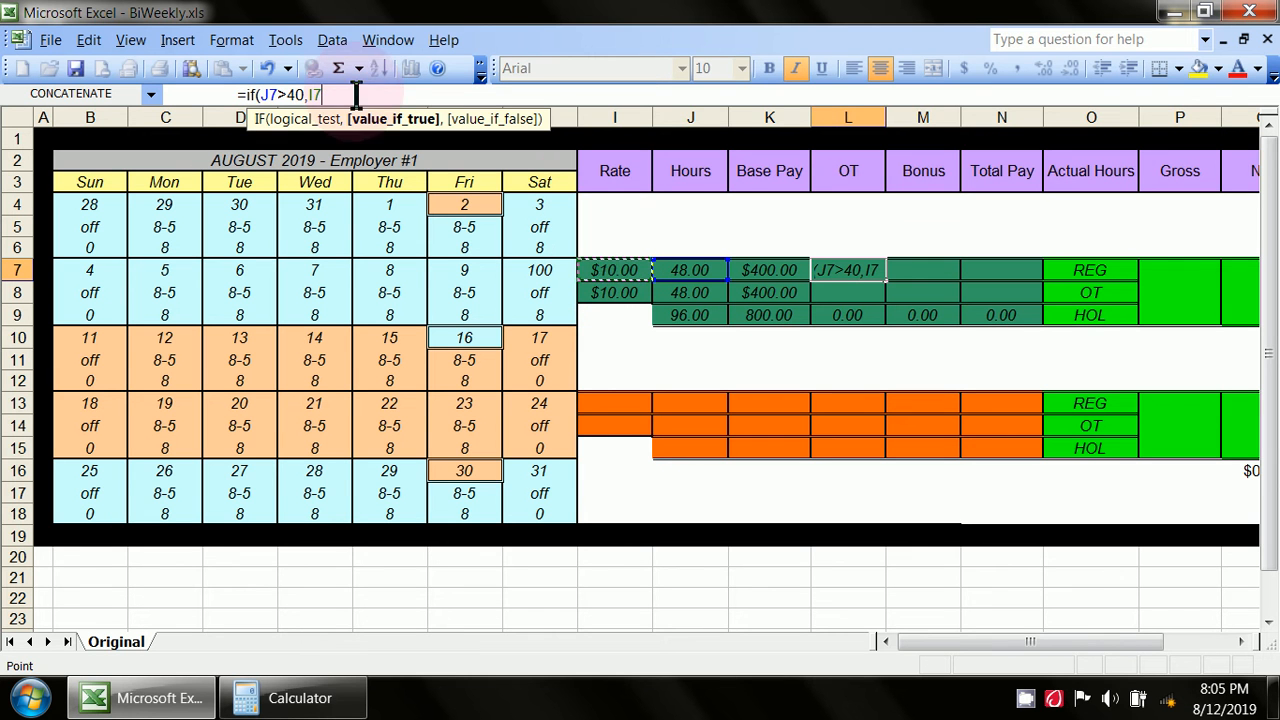
click(326, 95)
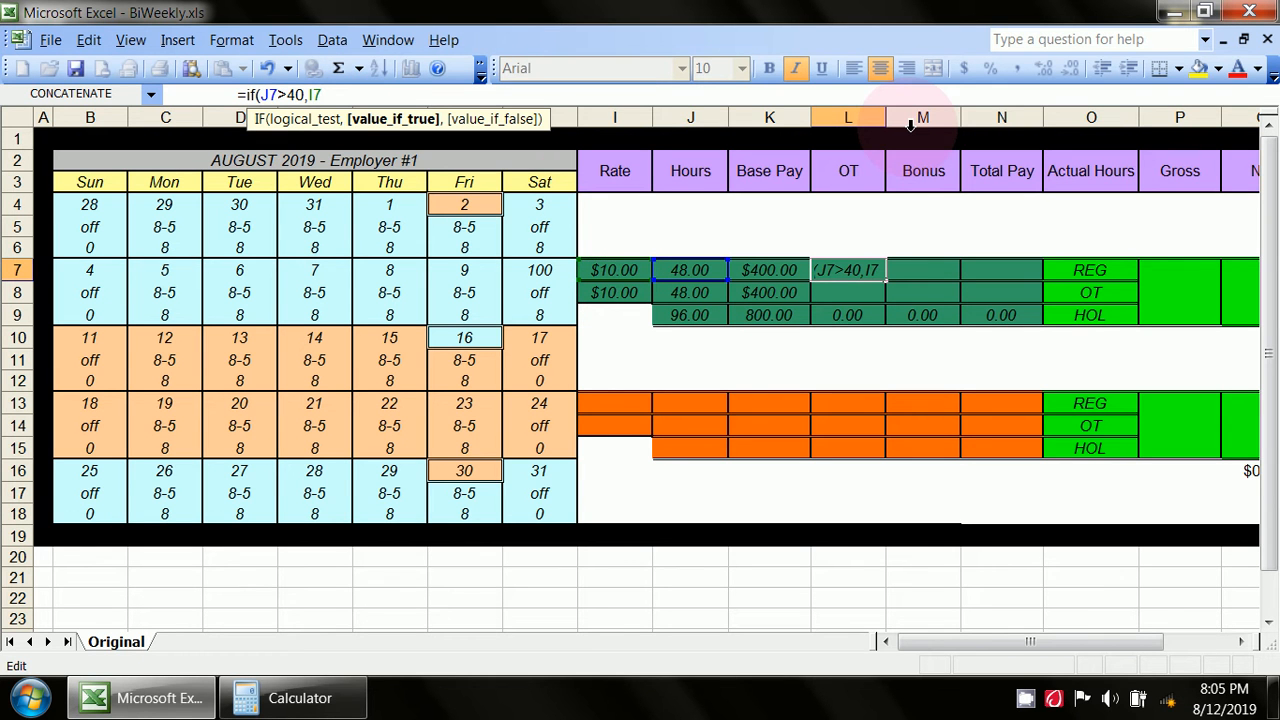
text(*1.5)
text(*()
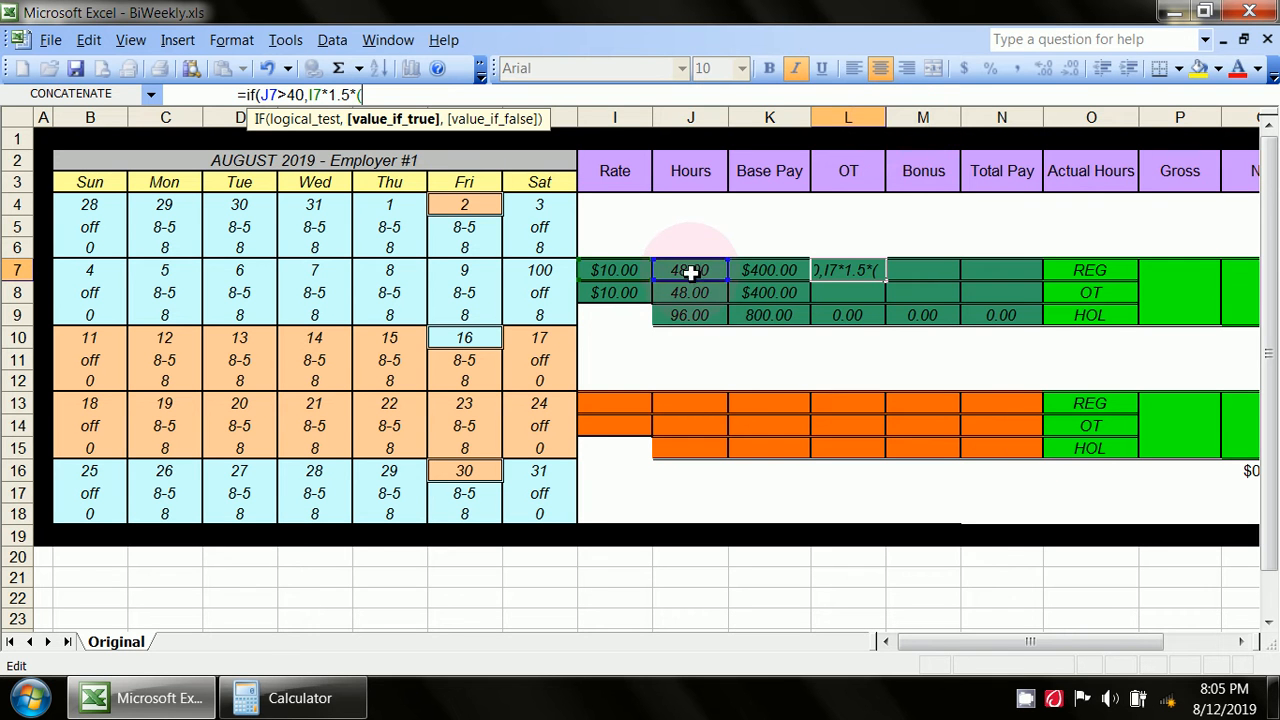
click(690, 270)
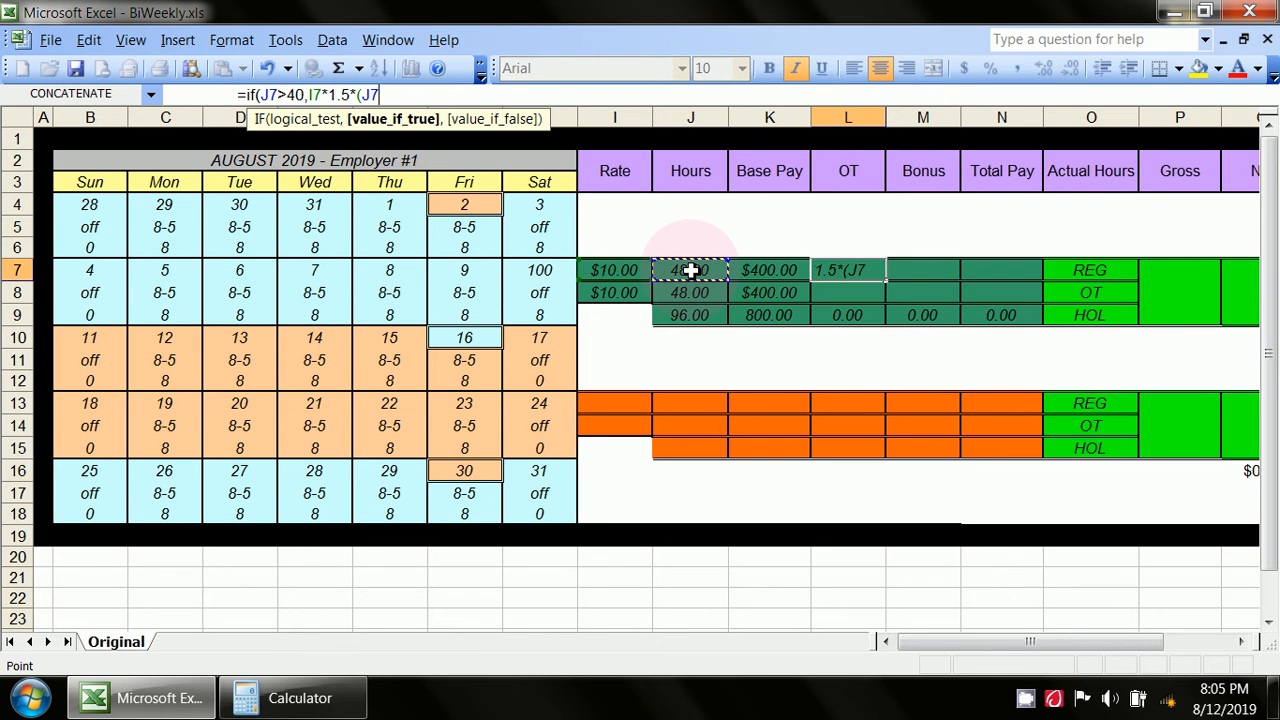
click(429, 95)
text(-40)
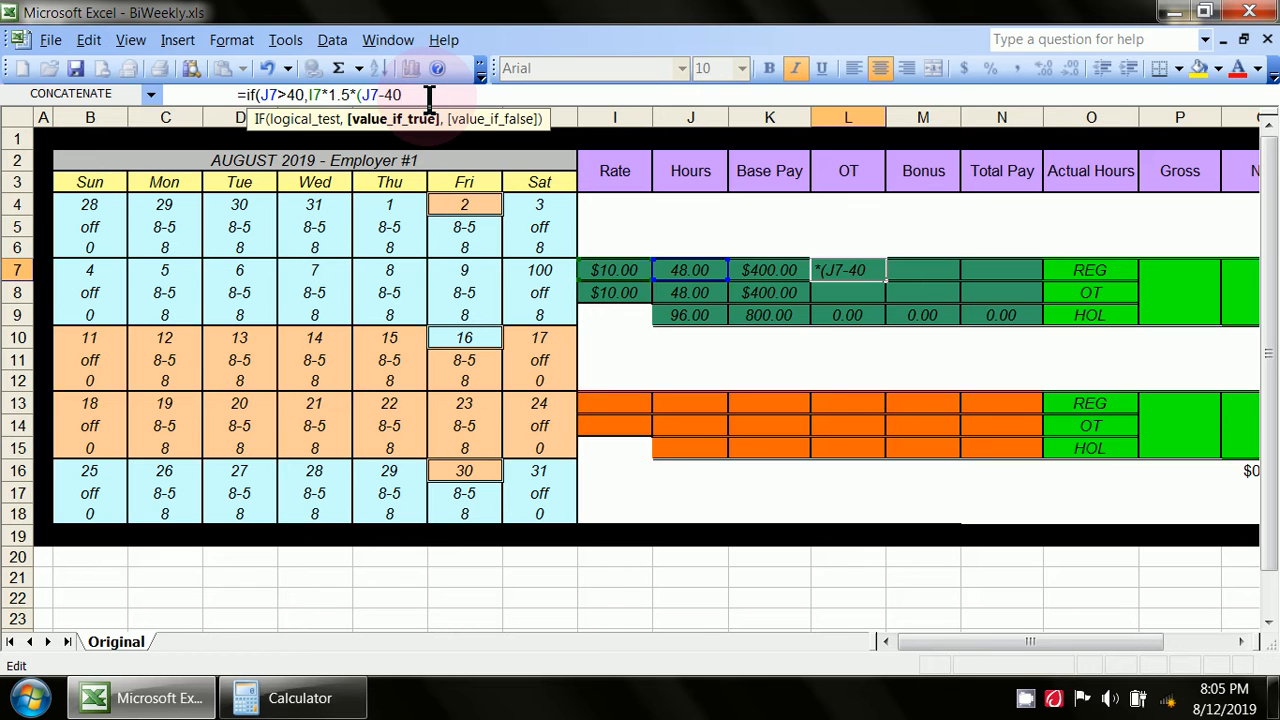
text())
text(,)
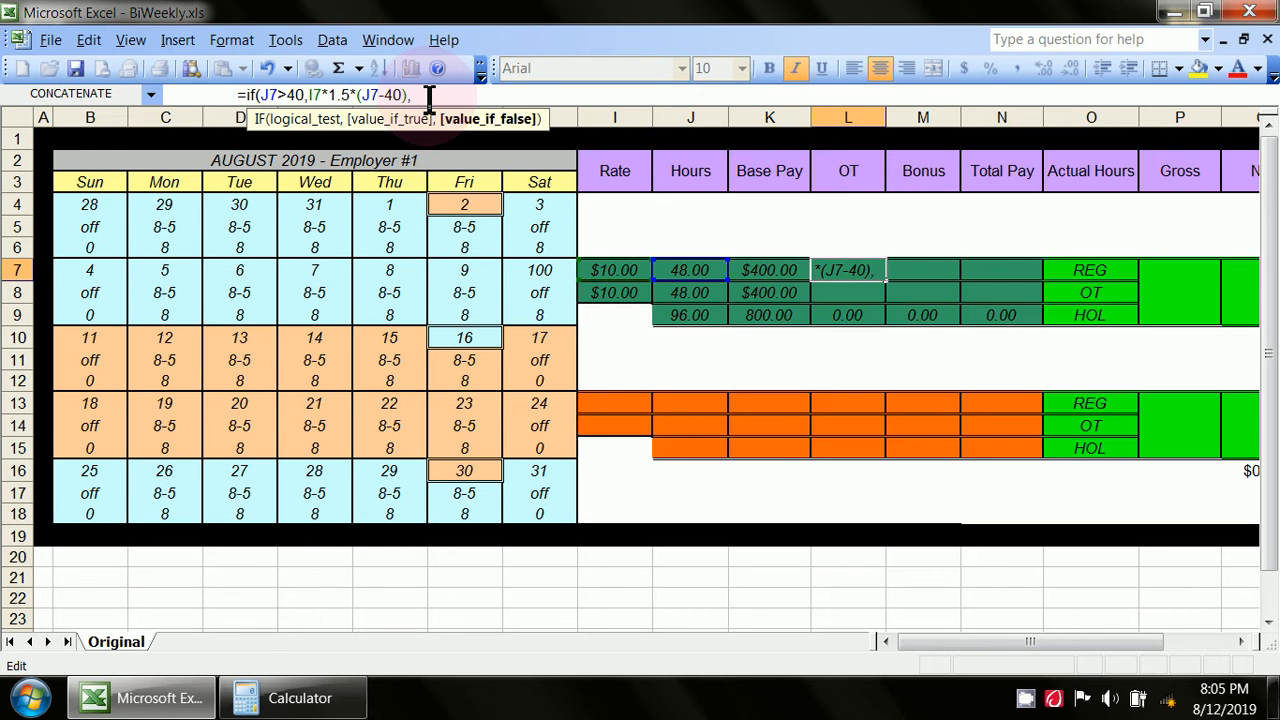
text(0))
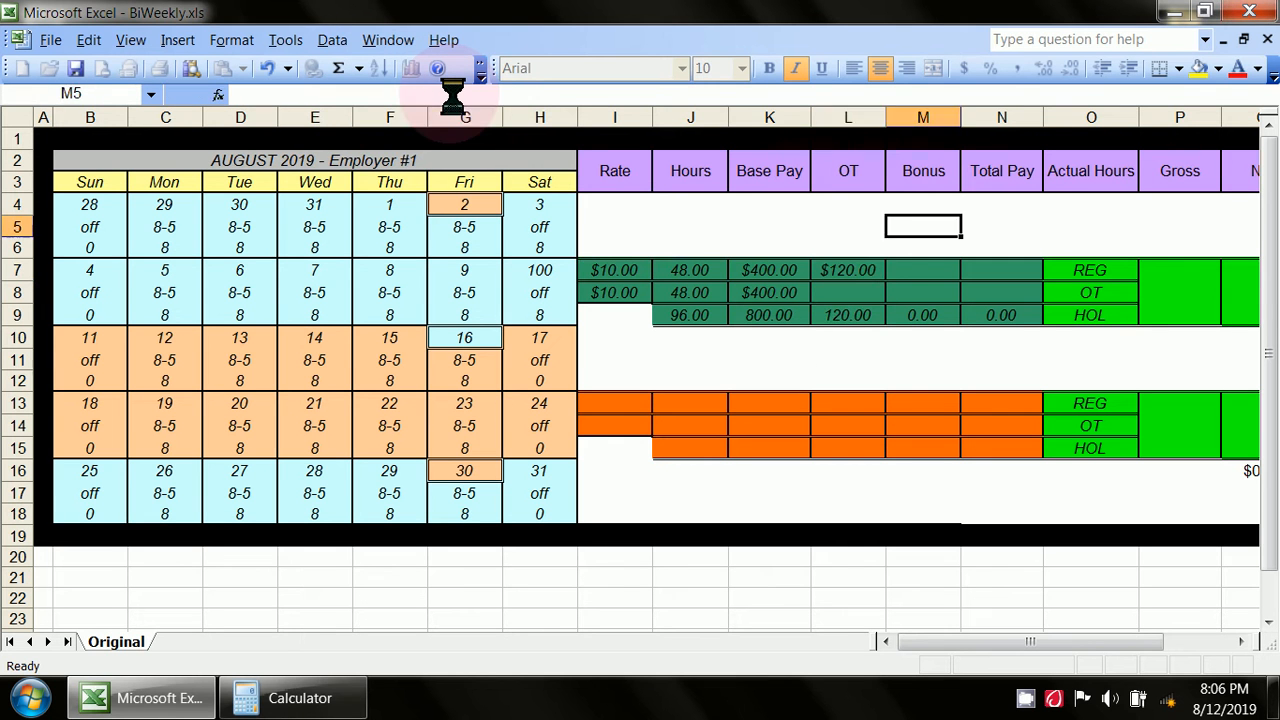
click(852, 277)
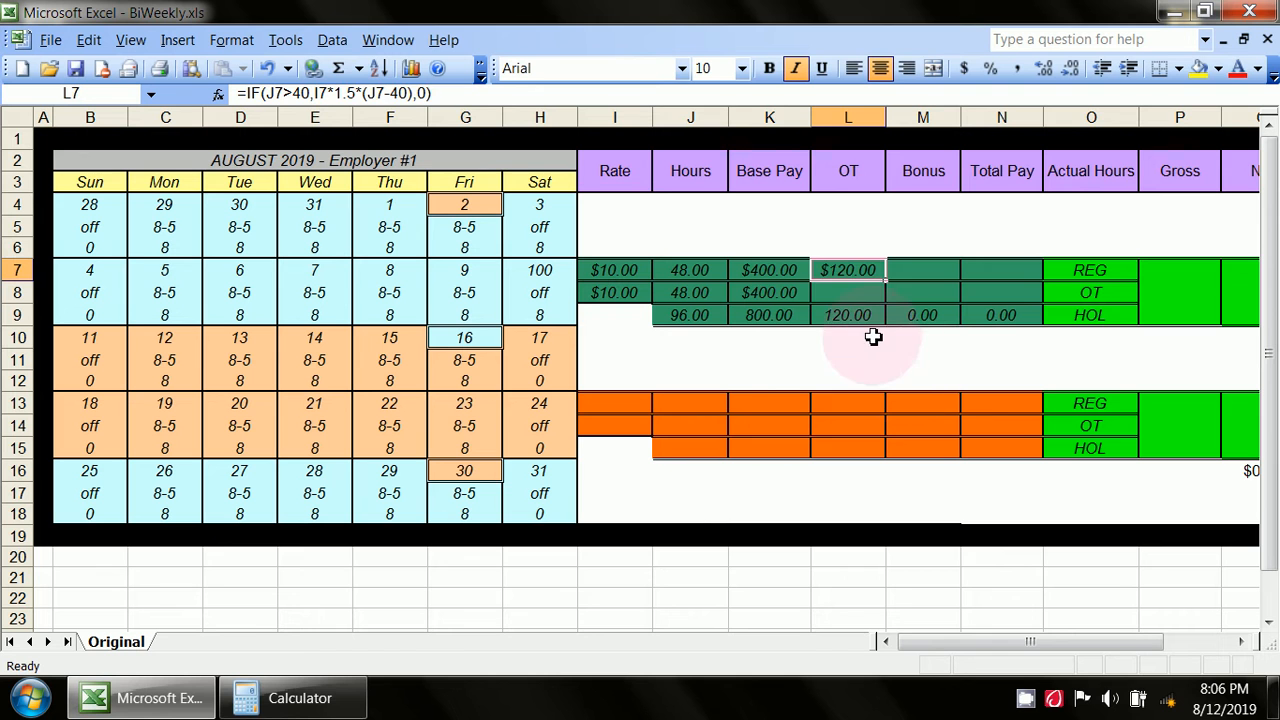
Enter the OT formula =if(J8>40,I8*1.5*(J8-40),0) in cell L8
click(857, 291)
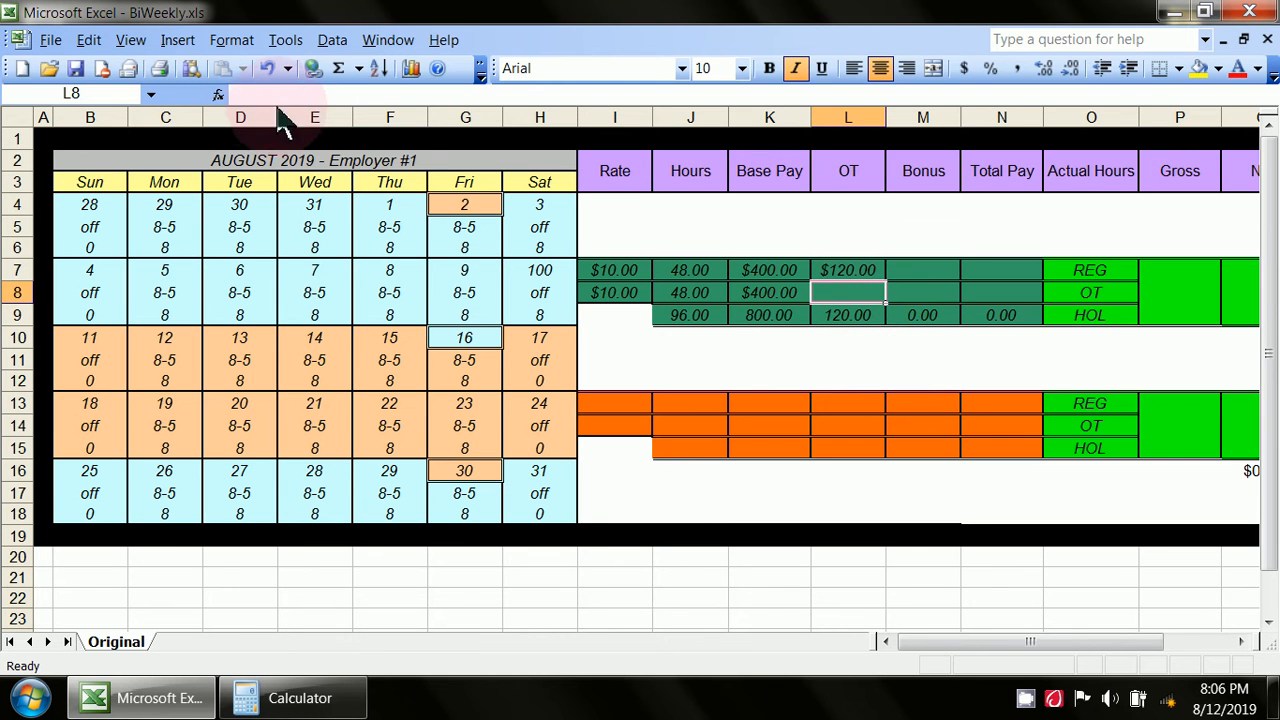
key(F2)
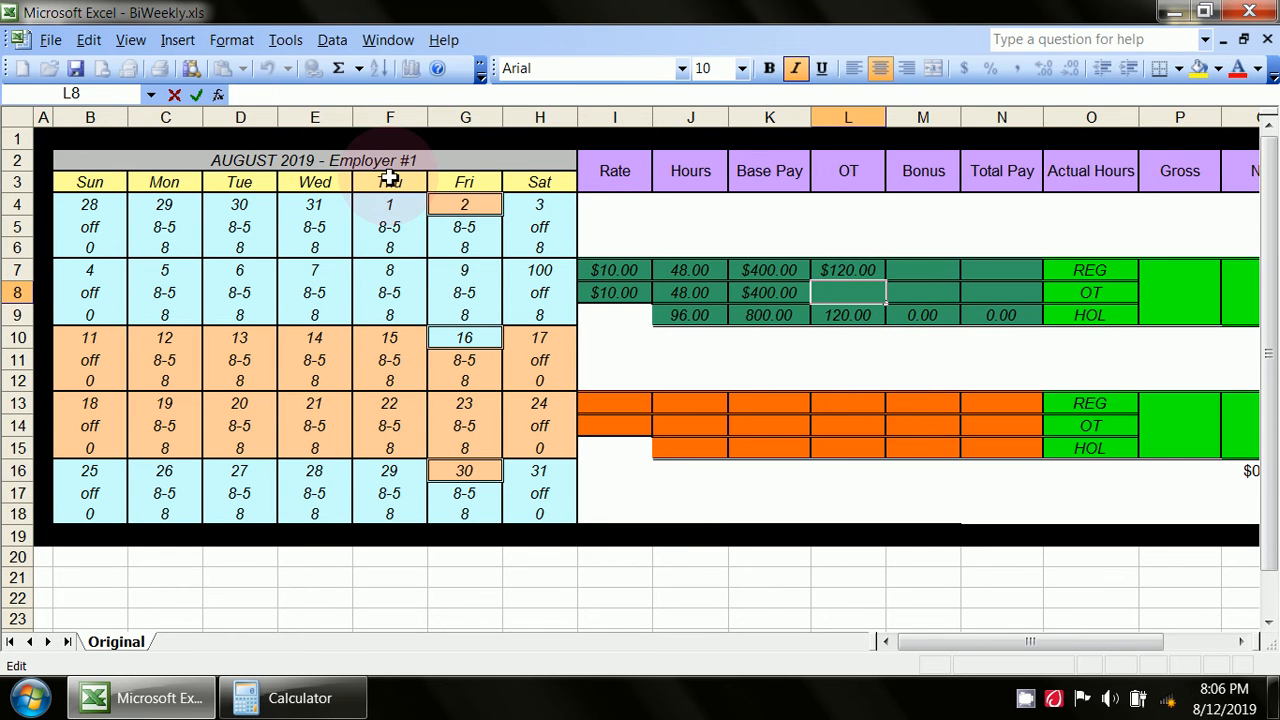
text(=if()
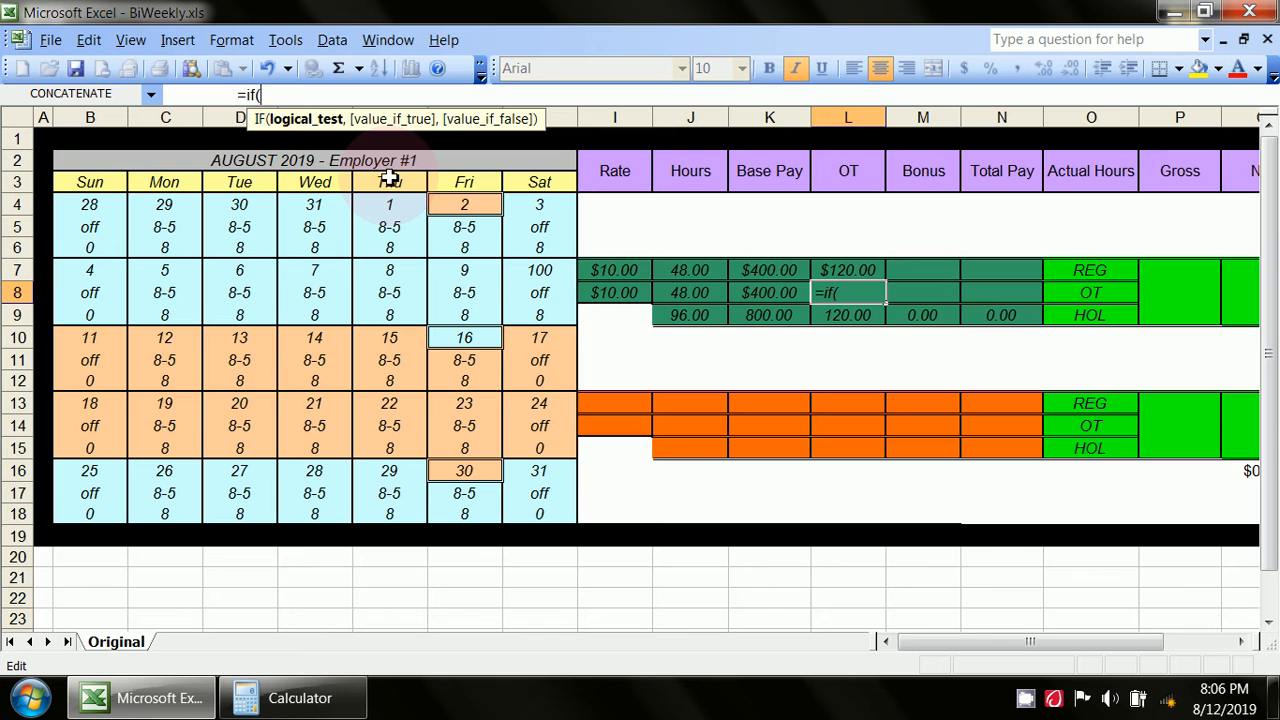
click(680, 292)
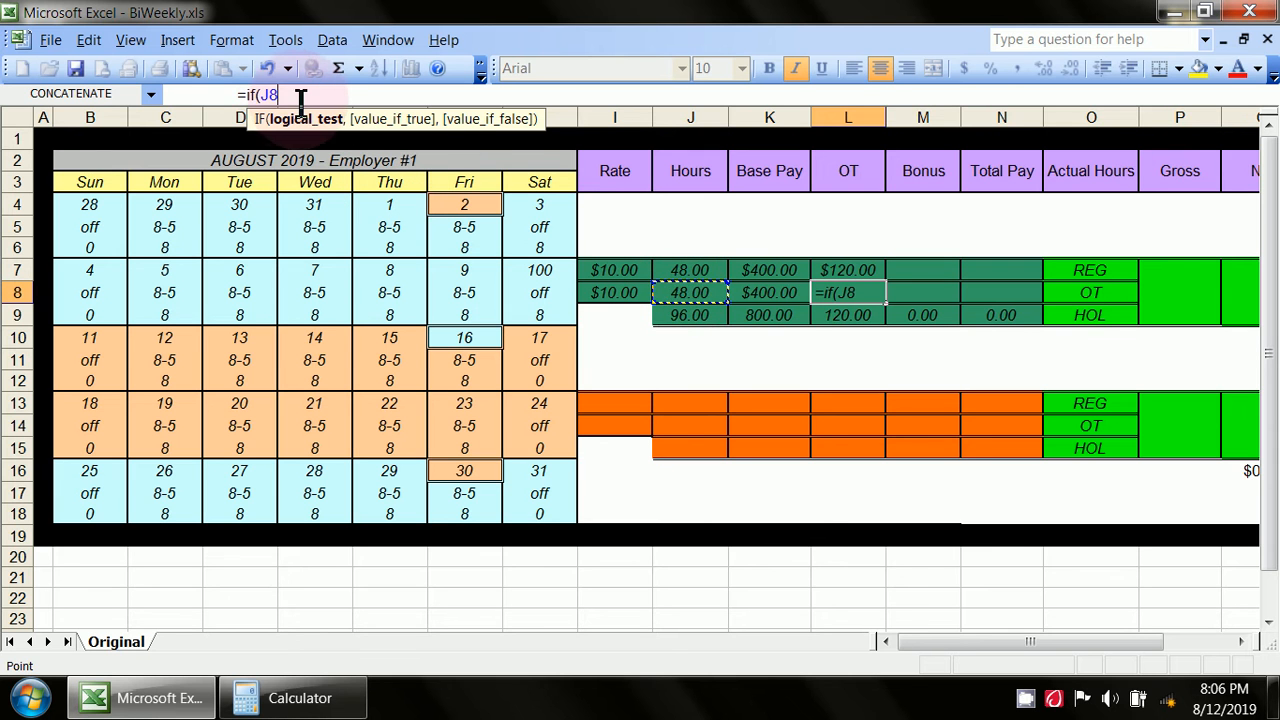
text(>)
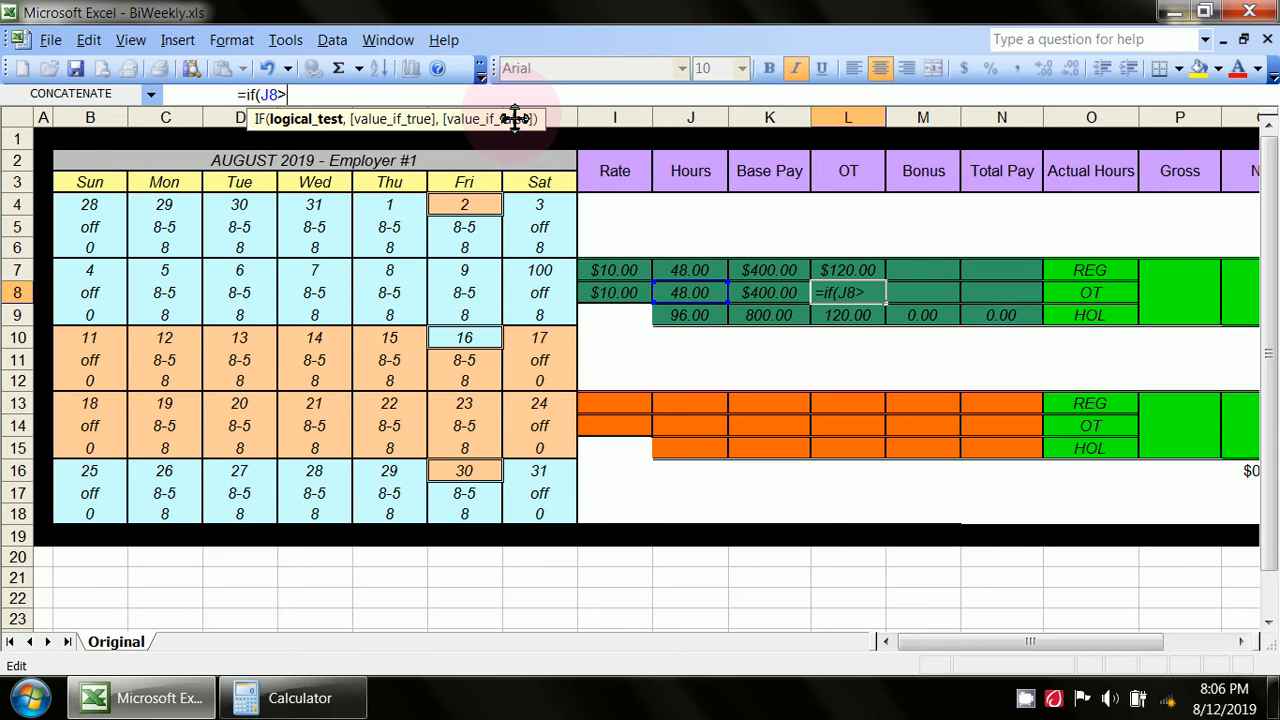
text(40,)
key(Left)
key(Left)
key(Left)
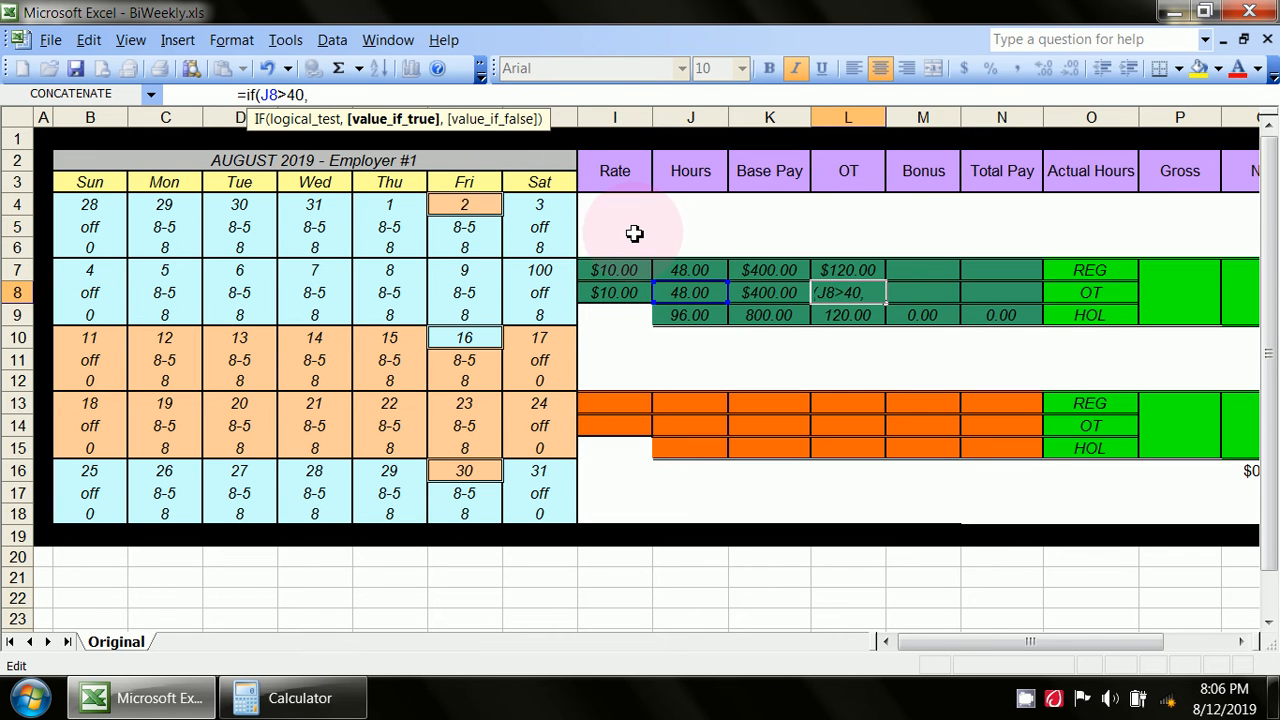
click(335, 99)
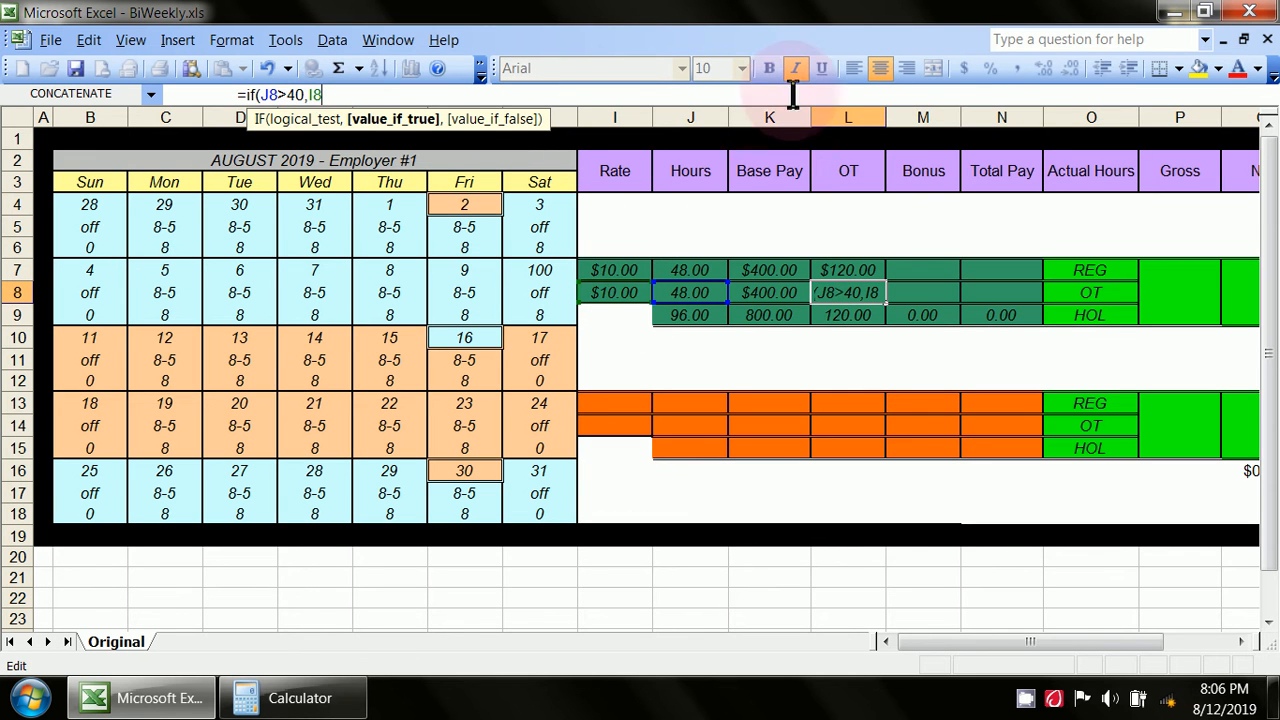
text(*)
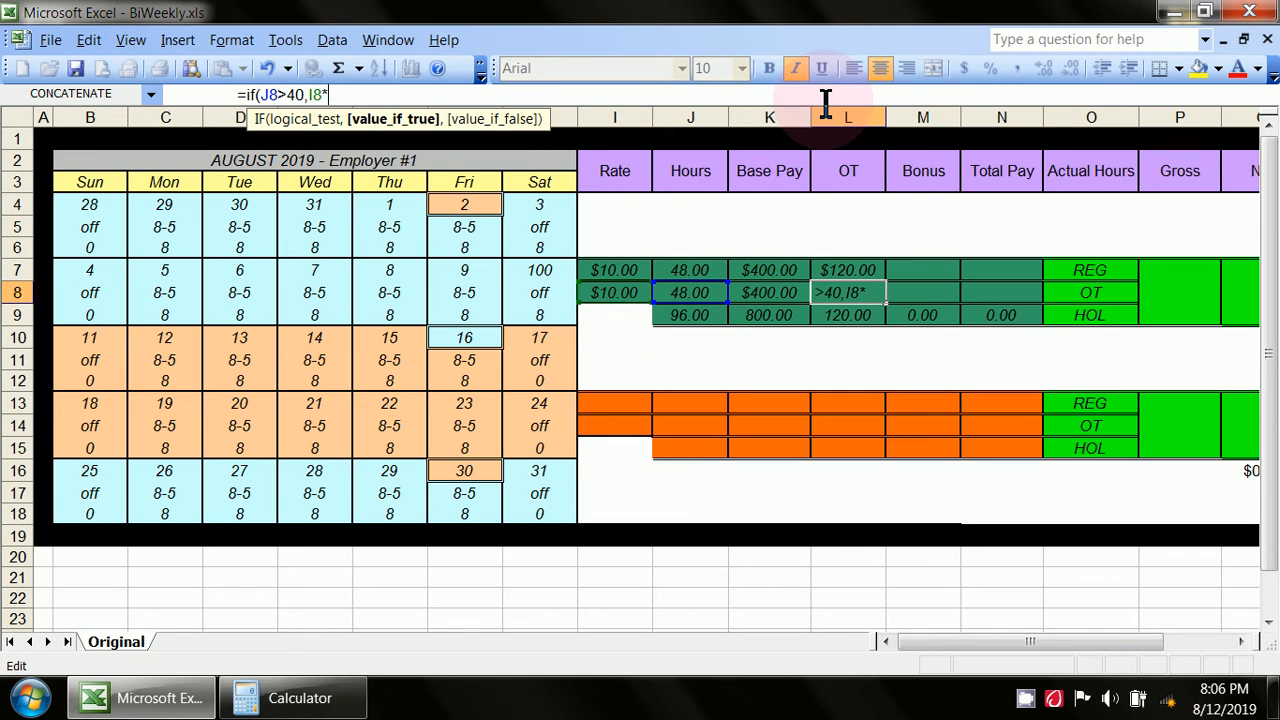
text(1.5*()
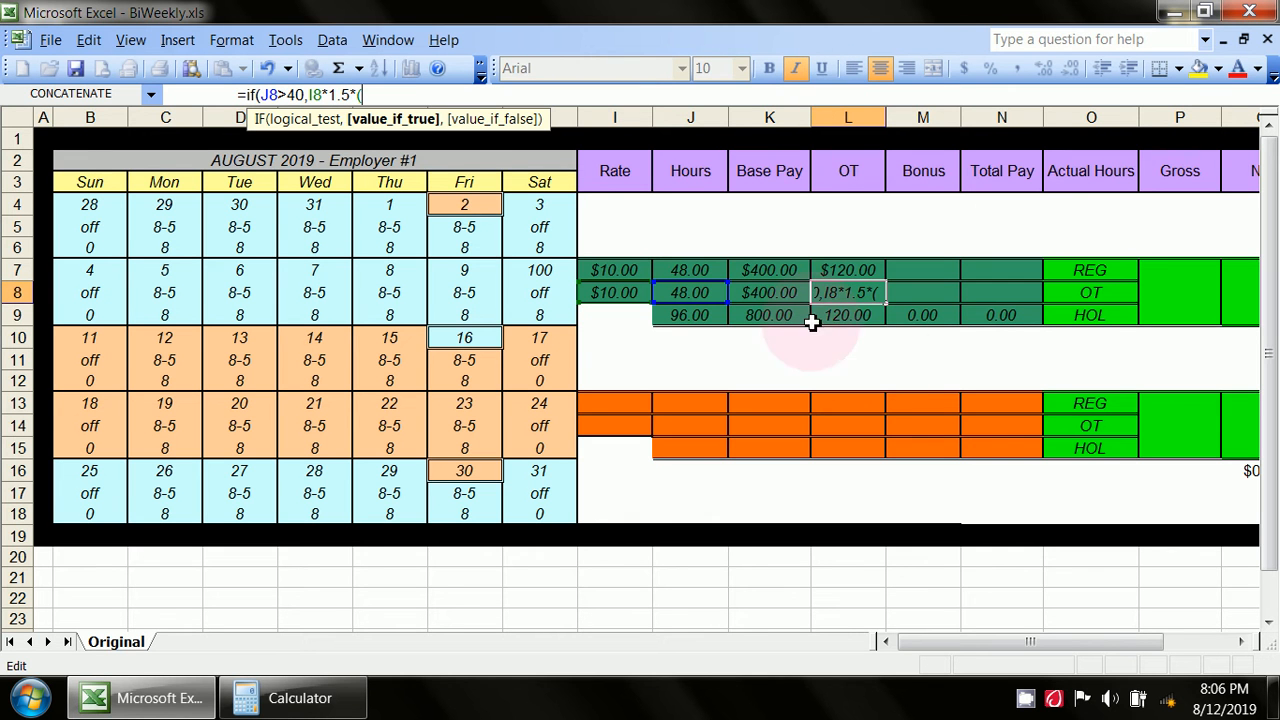
click(700, 292)
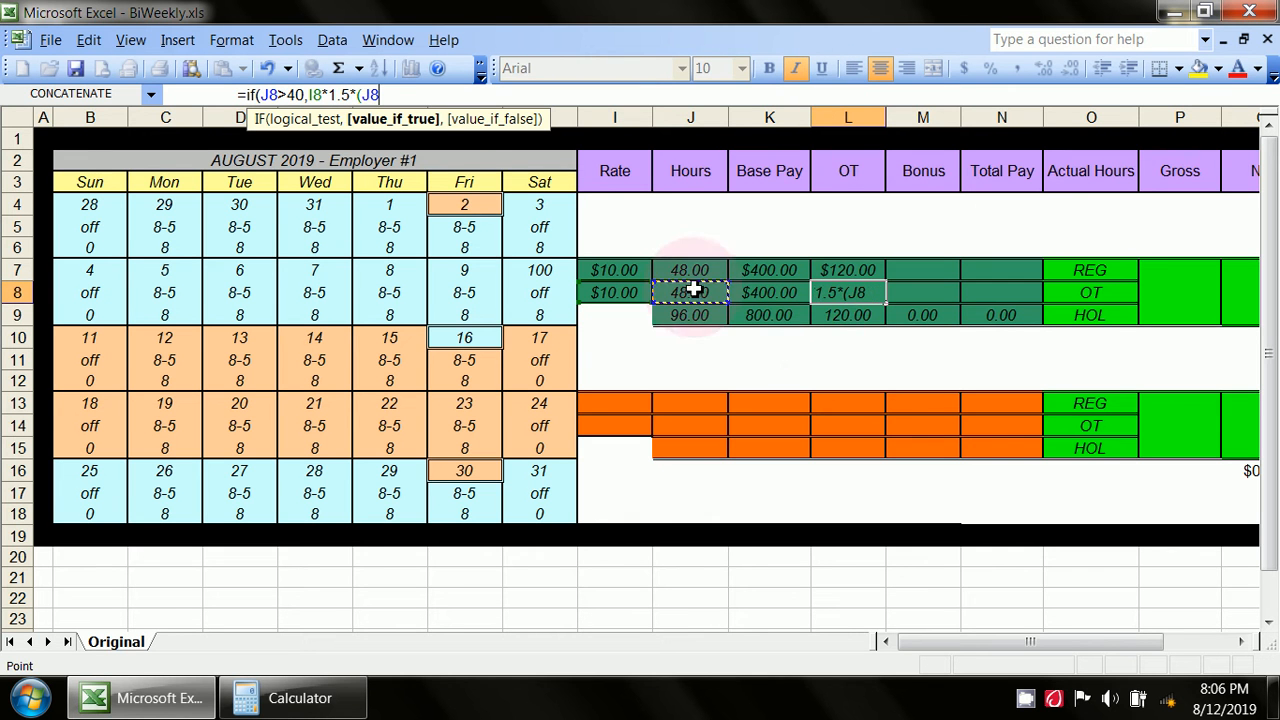
click(390, 95)
text(-40)
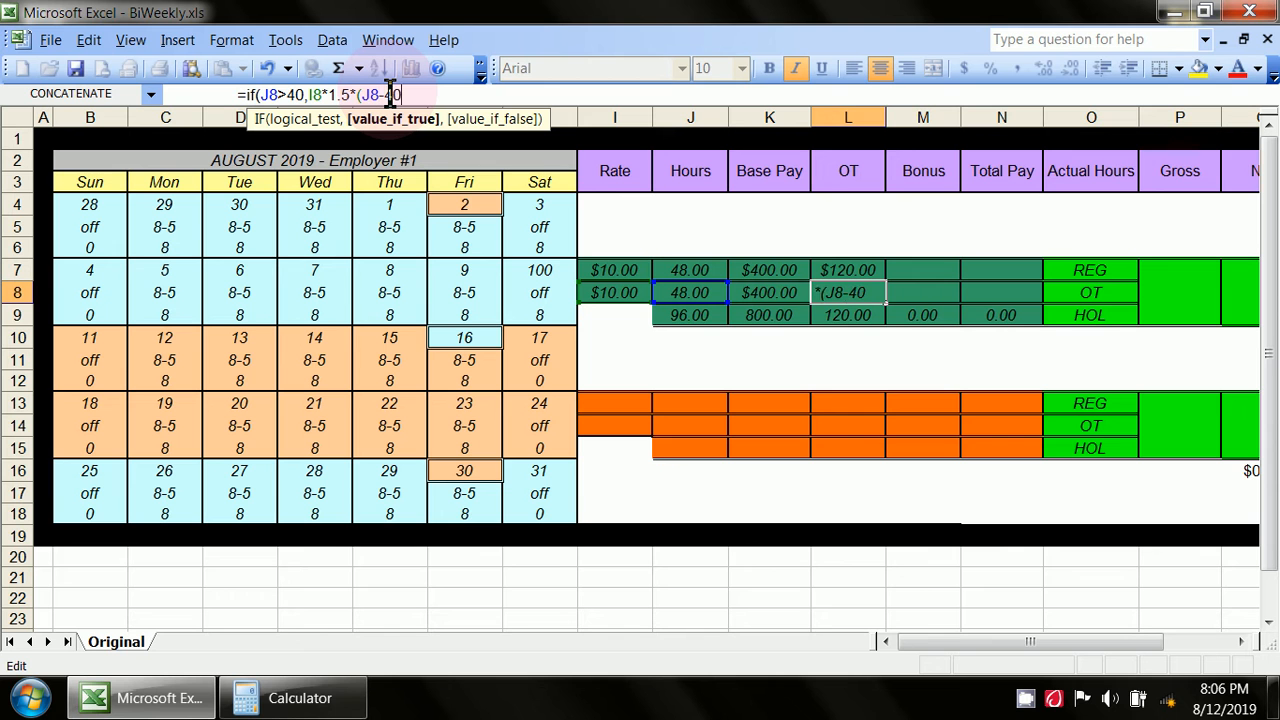
text(),)
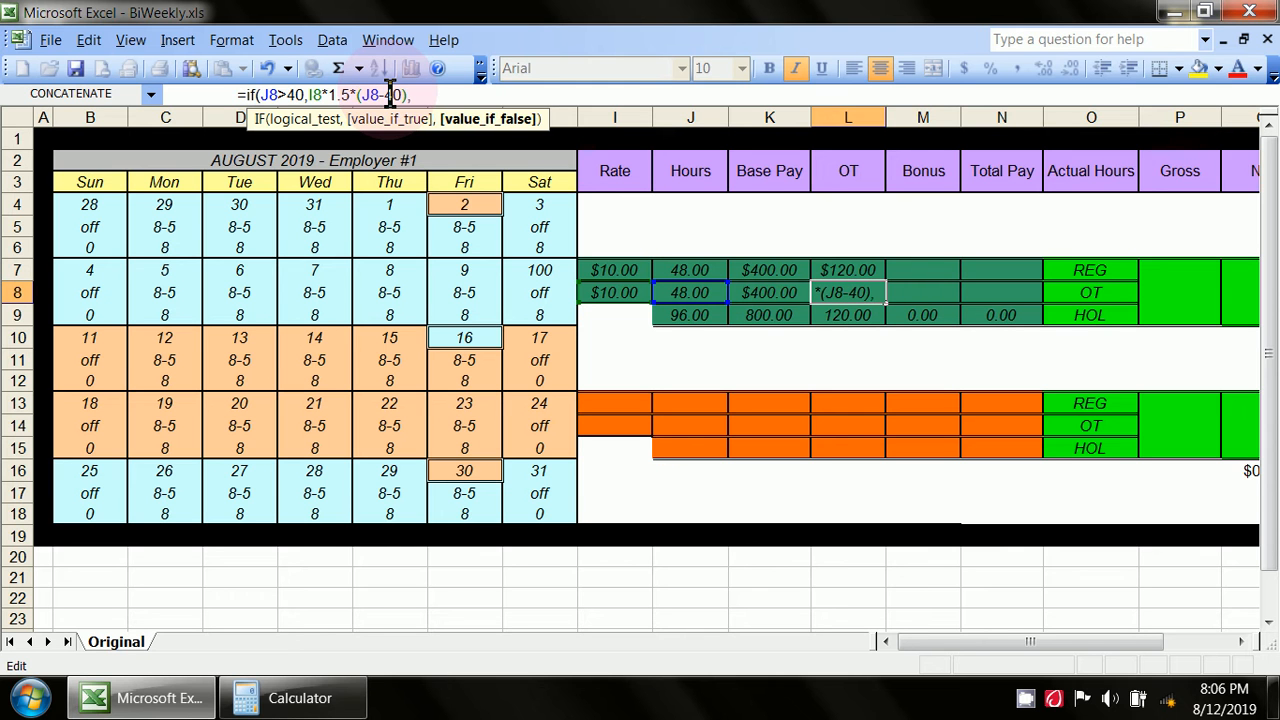
text(0))
key(Return)
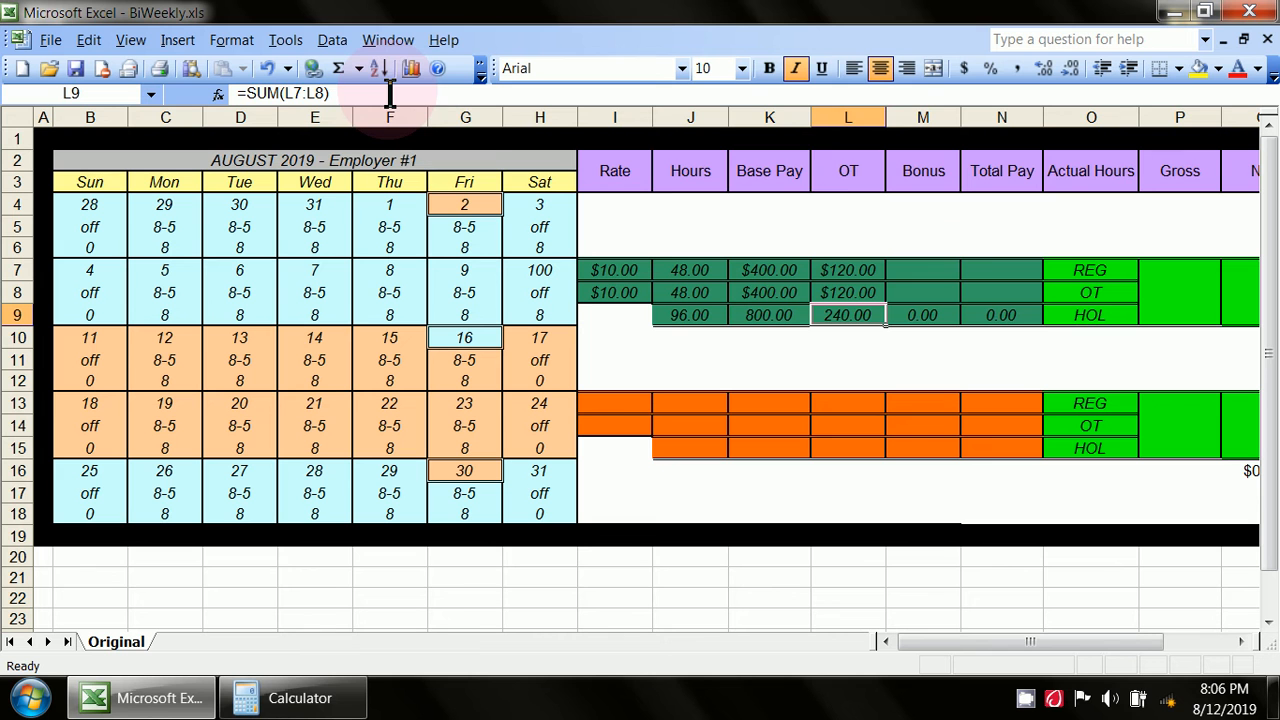
Enter the Total Pay formula =sum(K7:M7) in cell N7
click(922, 298)
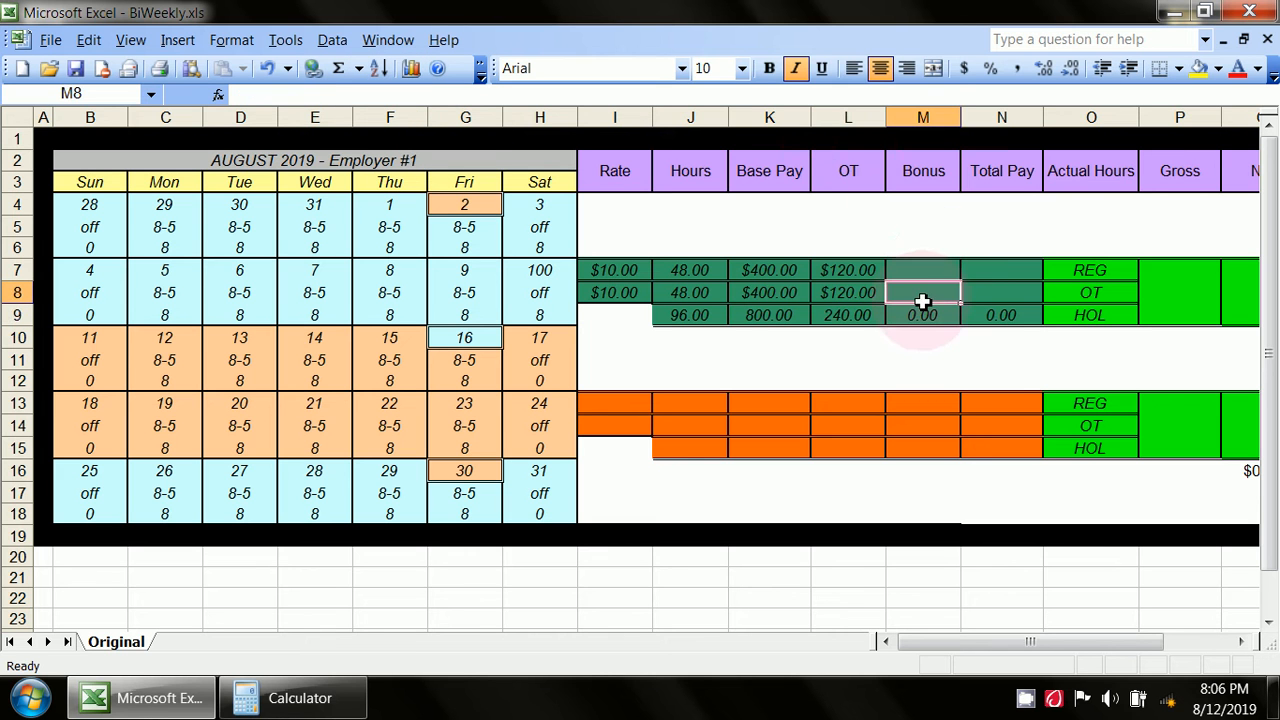
click(998, 271)
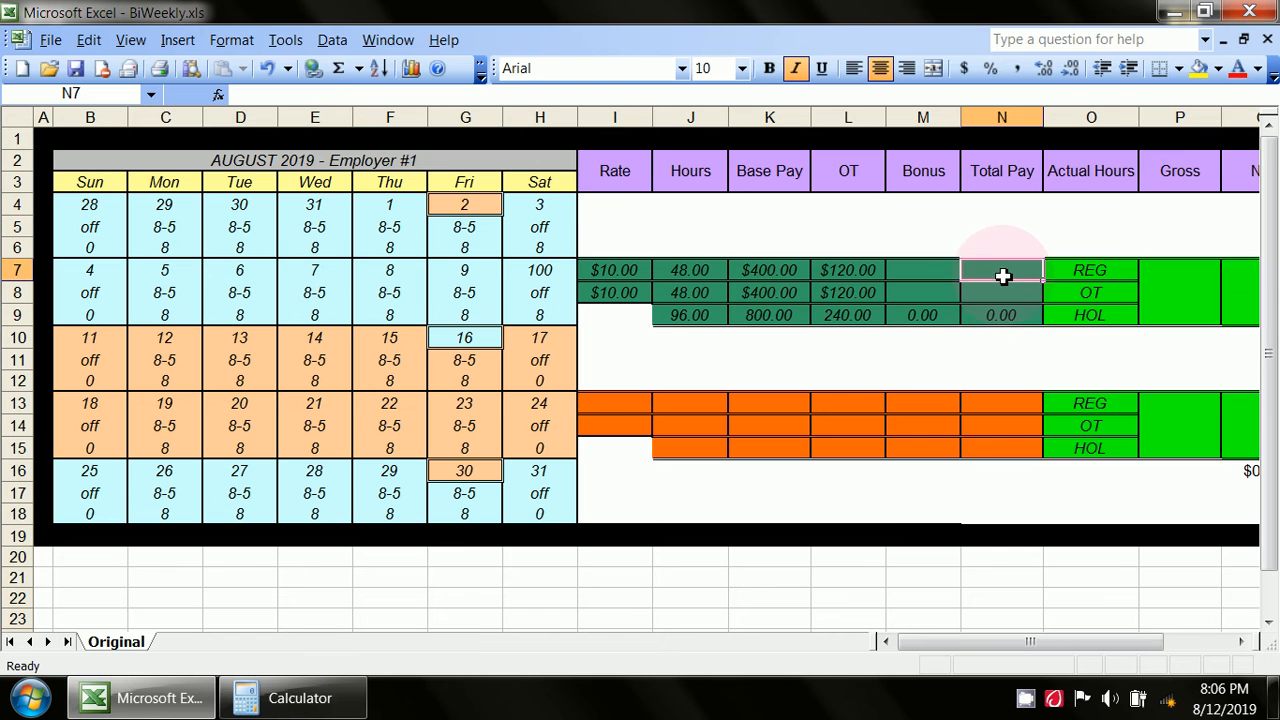
click(263, 94)
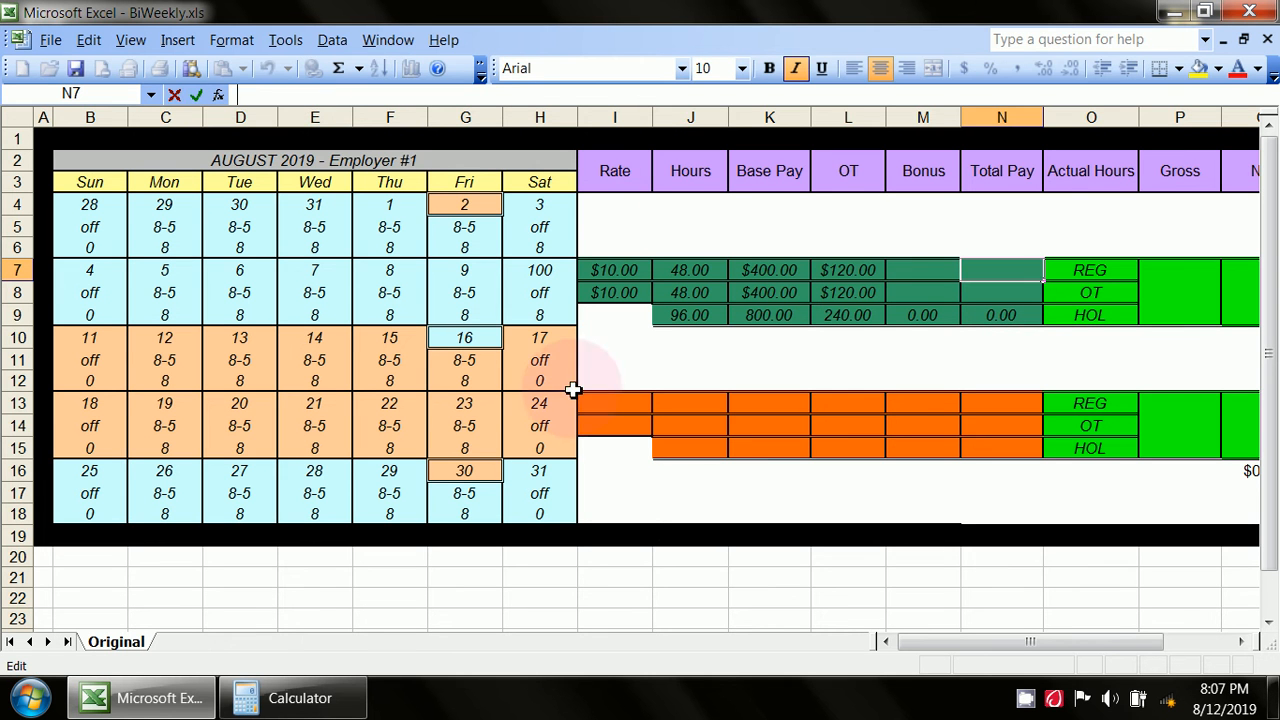
text(=su)
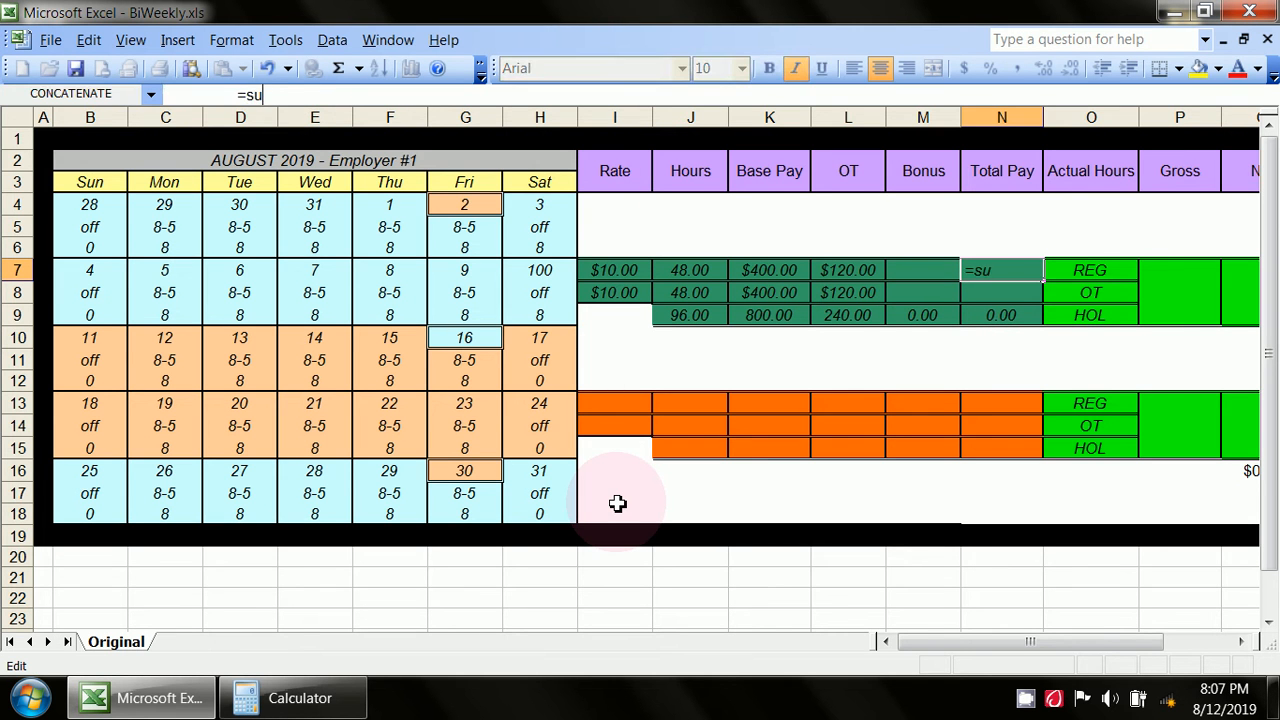
text(m()
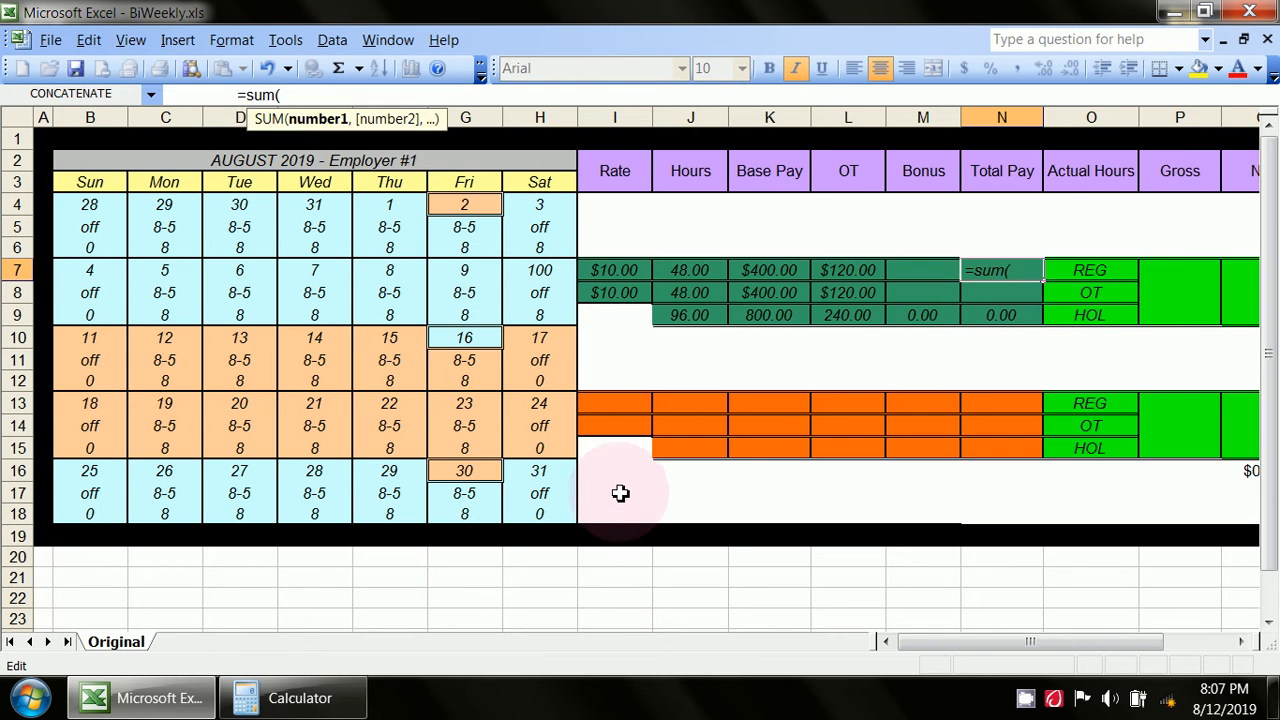
drag(760, 280, 891, 277)
click(378, 112)
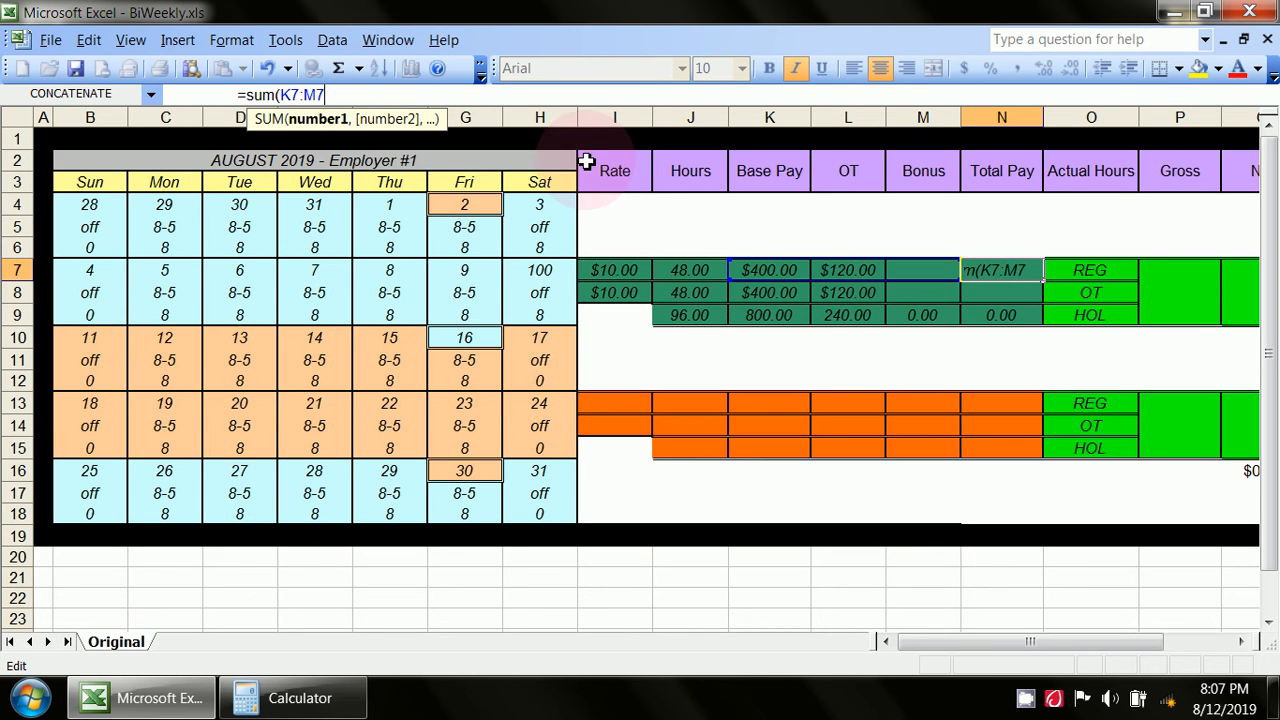
key(Return)
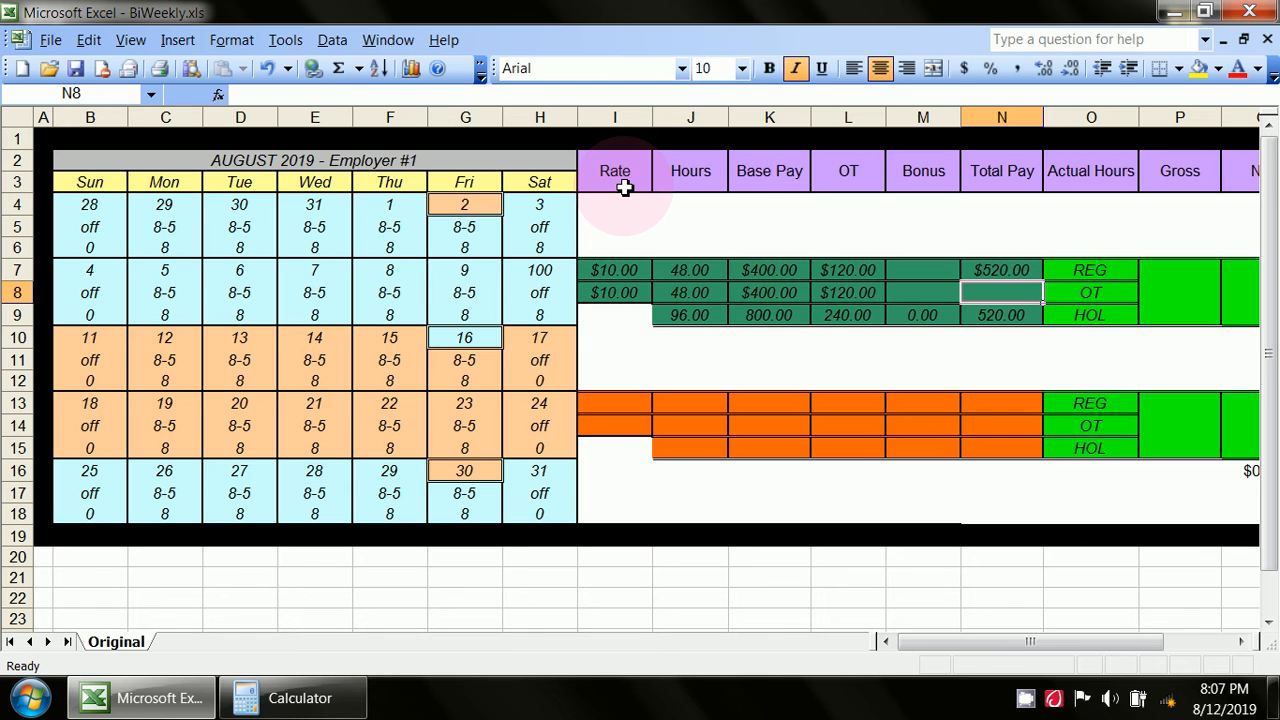
Enter the Total Pay formula =sum(K8:M8) in cell N8
click(891, 374)
click(1009, 286)
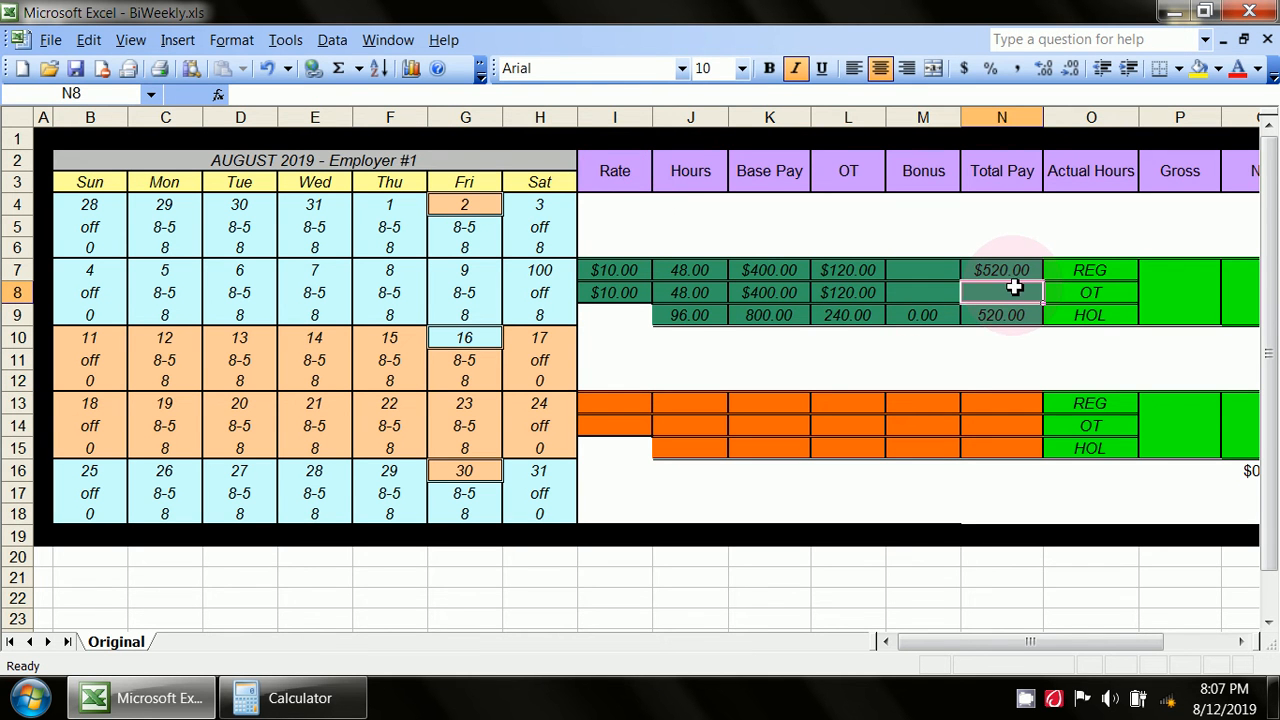
key(F2)
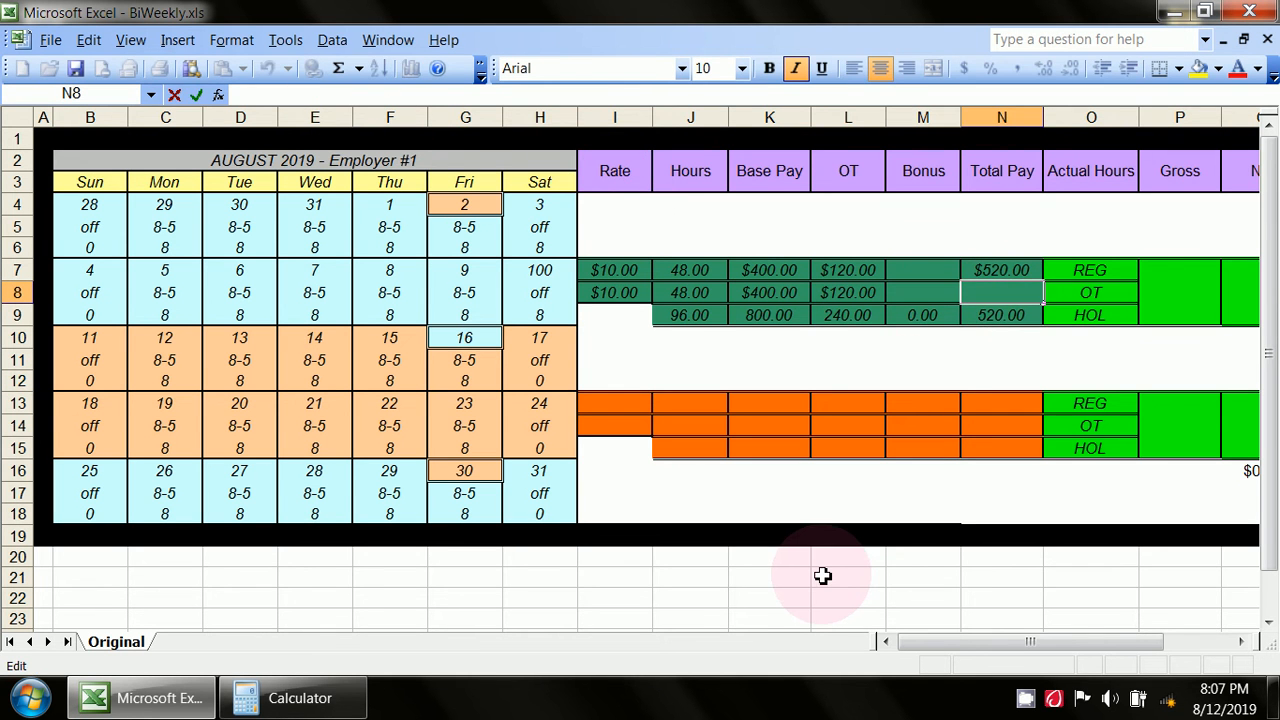
text(=if)
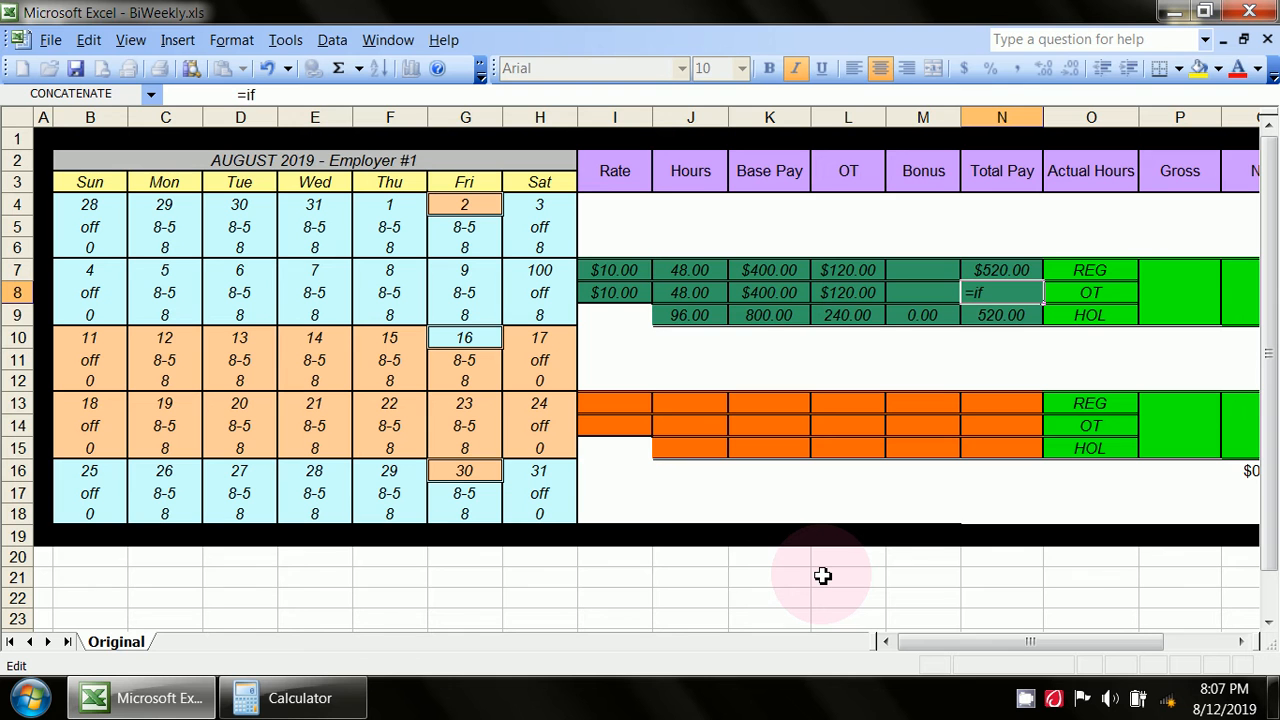
key(BackSpace)
key(BackSpace)
text(sum()
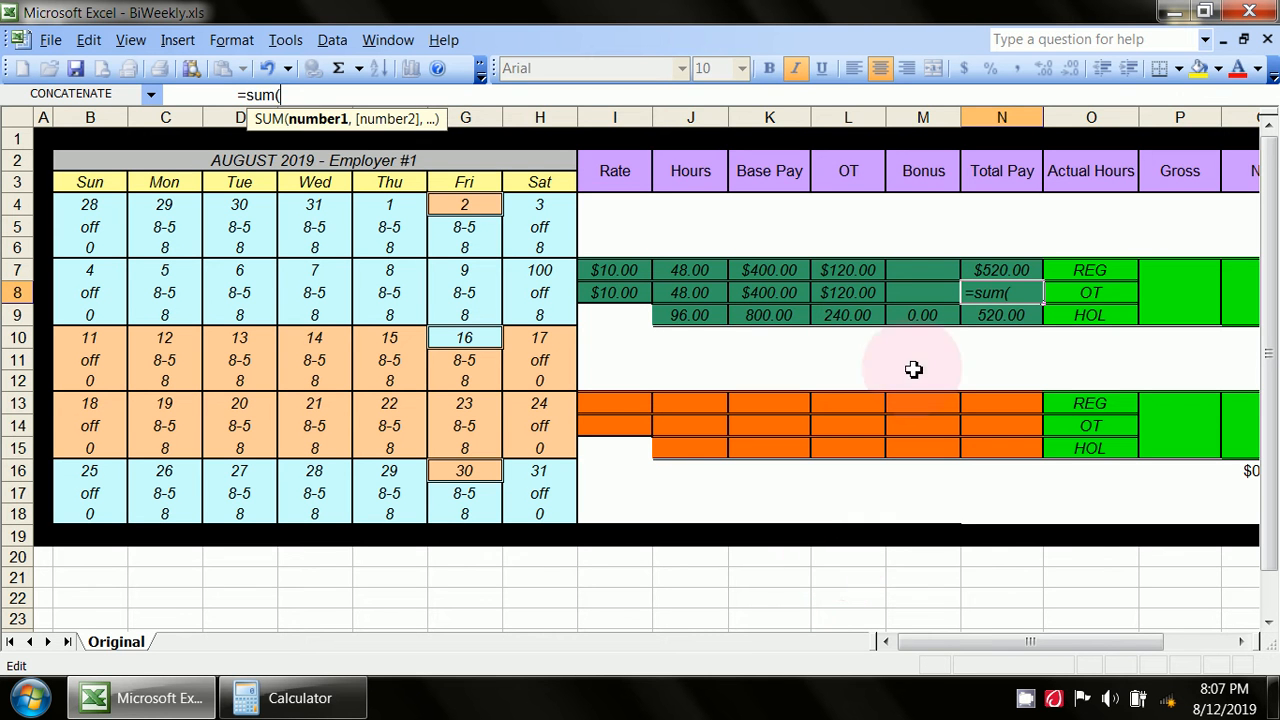
drag(788, 294, 912, 300)
click(358, 95)
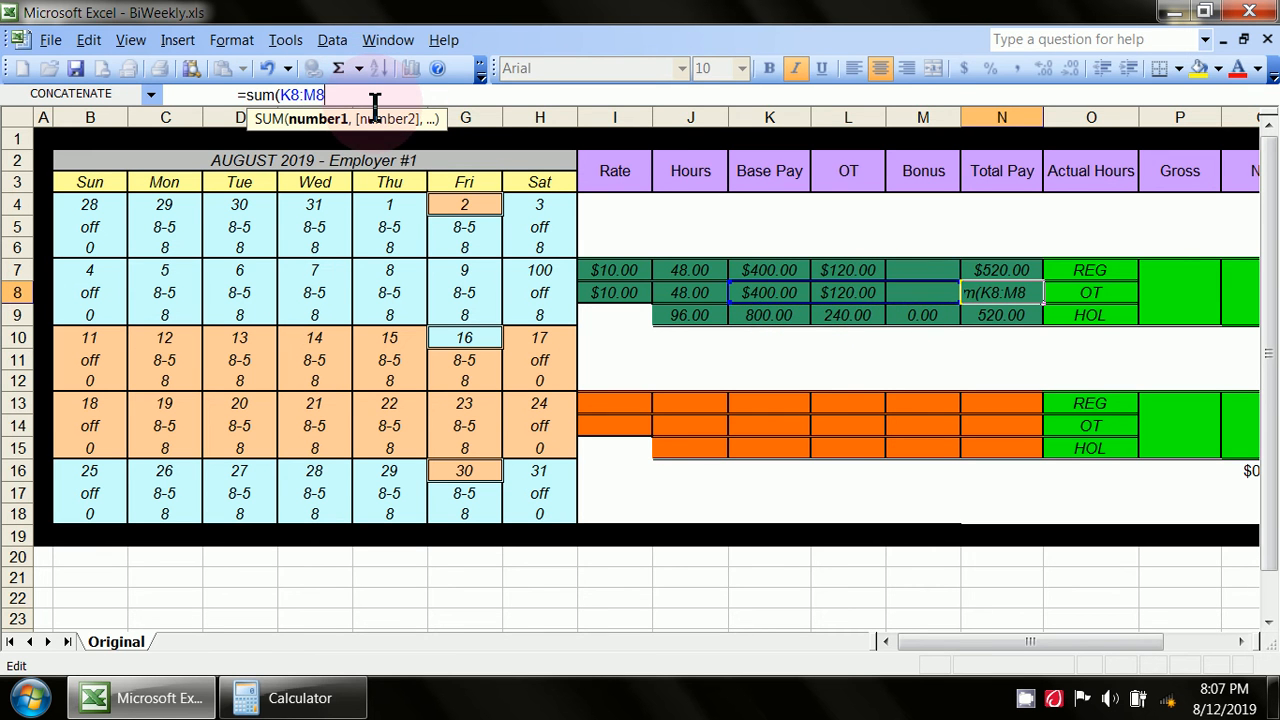
text())
key(Return)
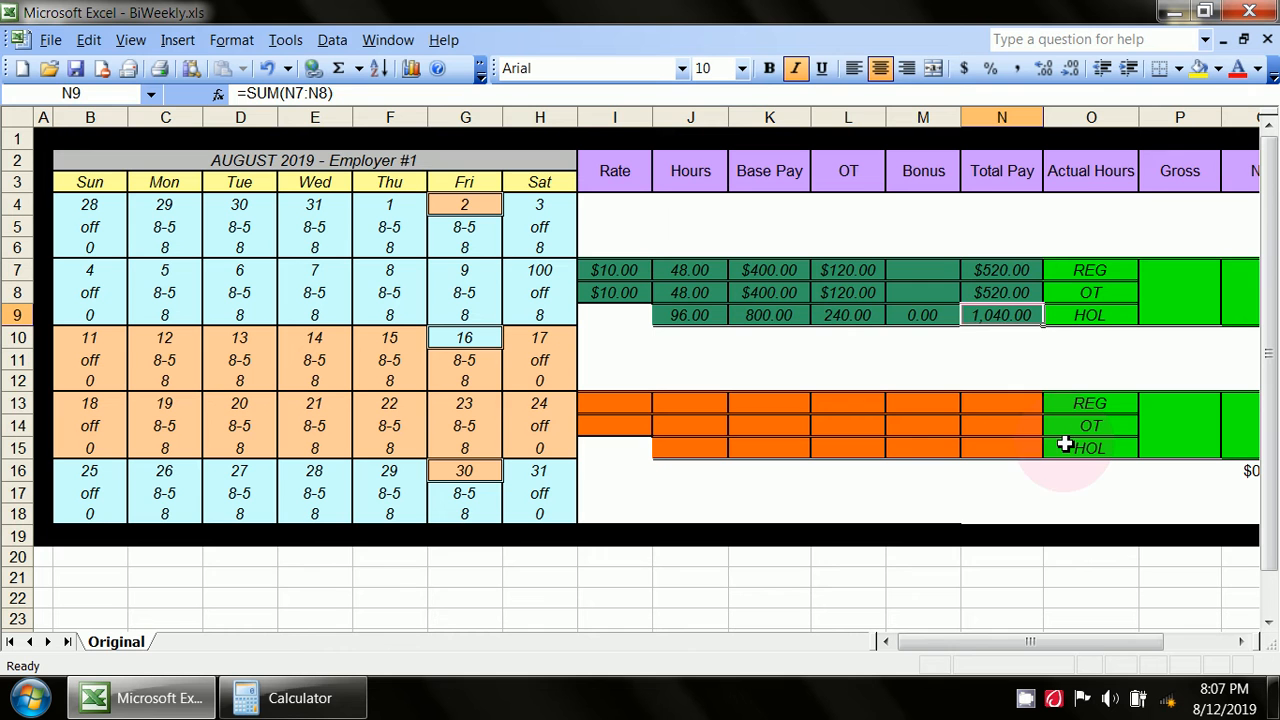
Switch to Calculator and check the weekly overtime pay by computing 10 × 1.5 × 8
click(1033, 397)
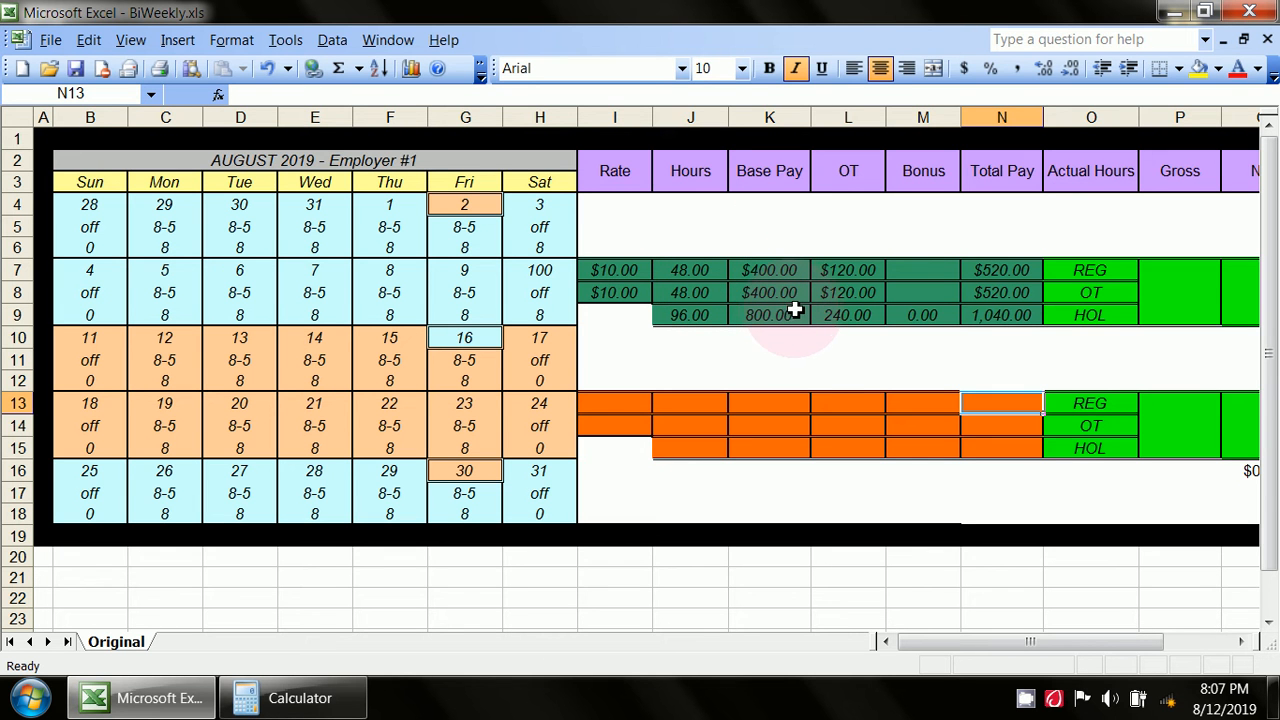
click(333, 703)
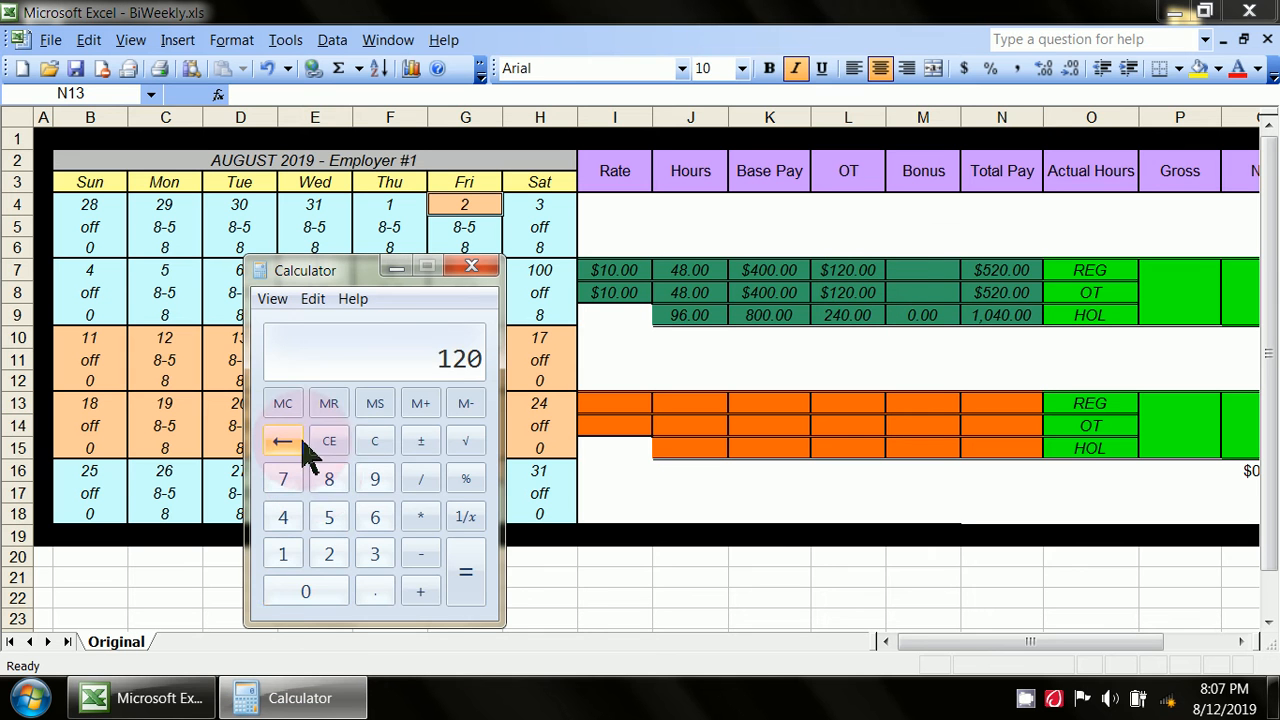
click(329, 443)
click(283, 555)
click(306, 591)
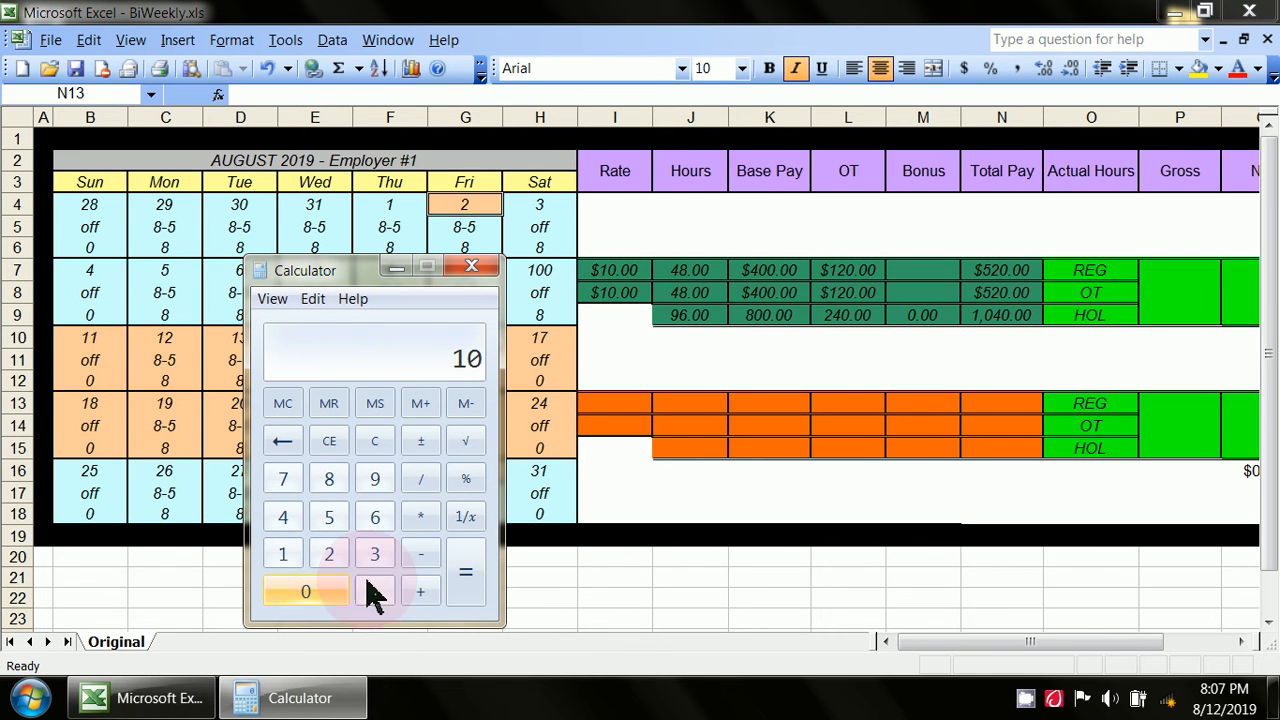
click(420, 517)
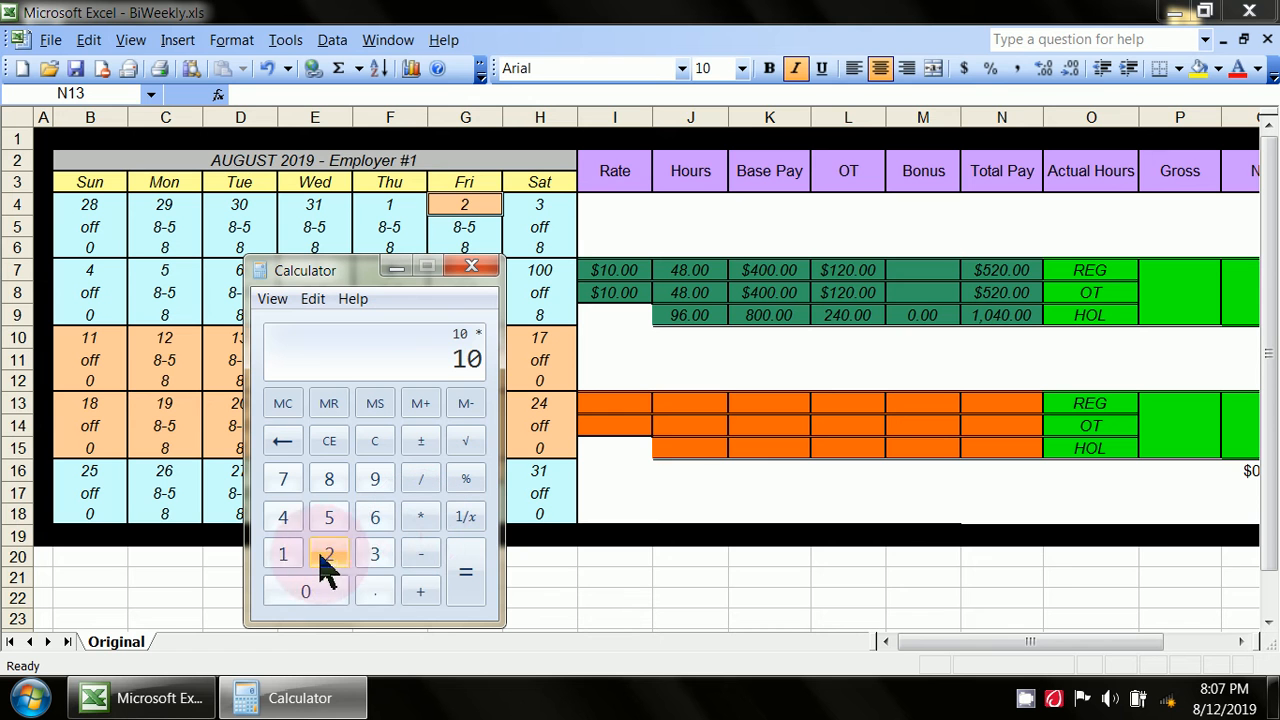
click(283, 555)
click(372, 592)
click(329, 517)
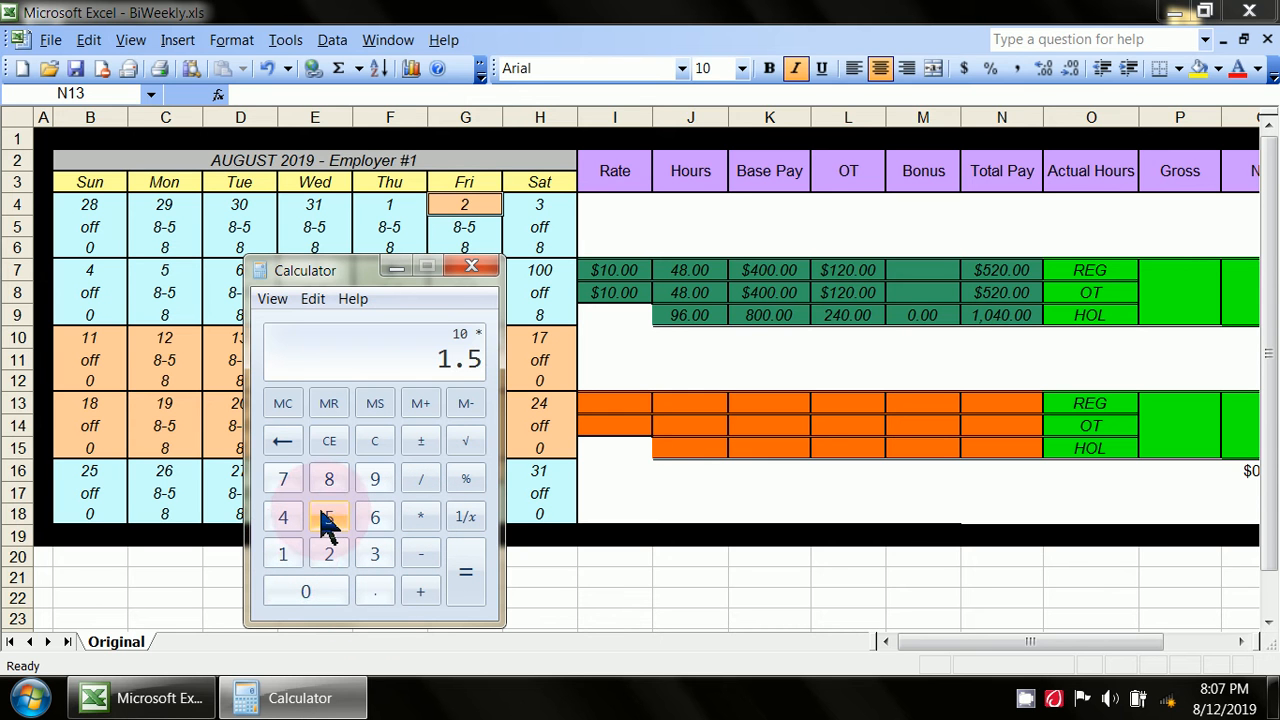
click(466, 566)
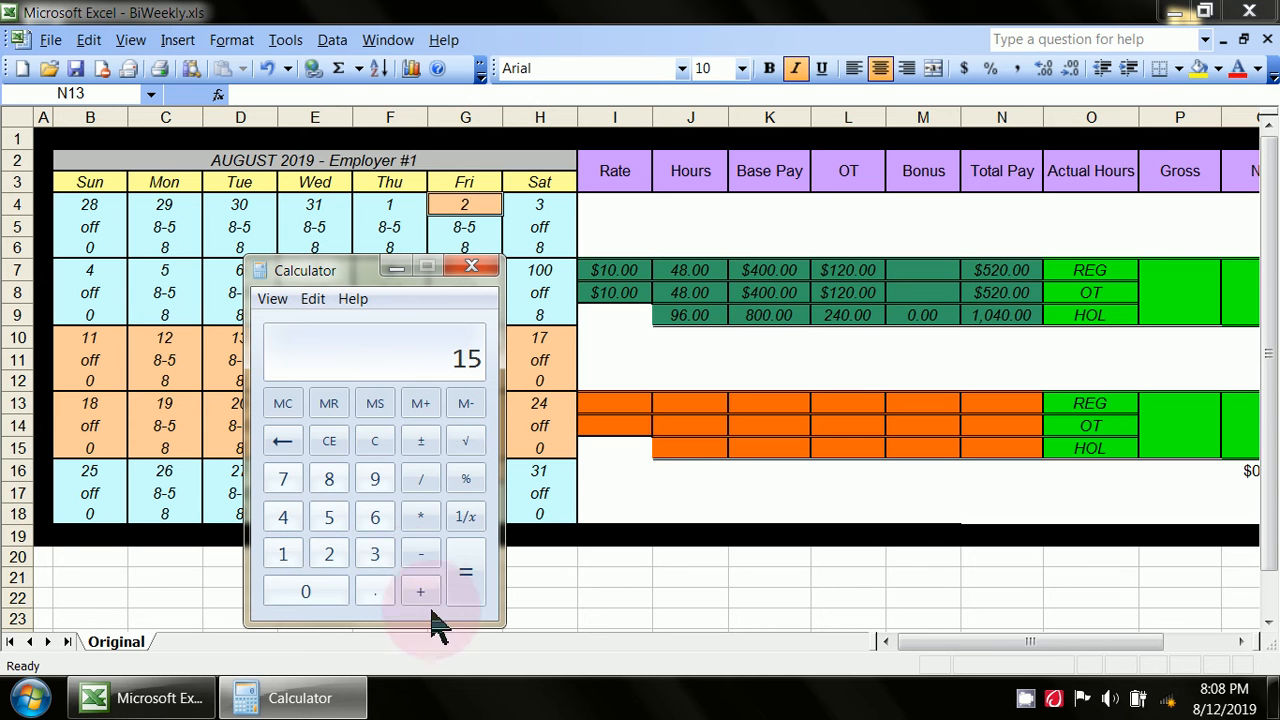
click(420, 516)
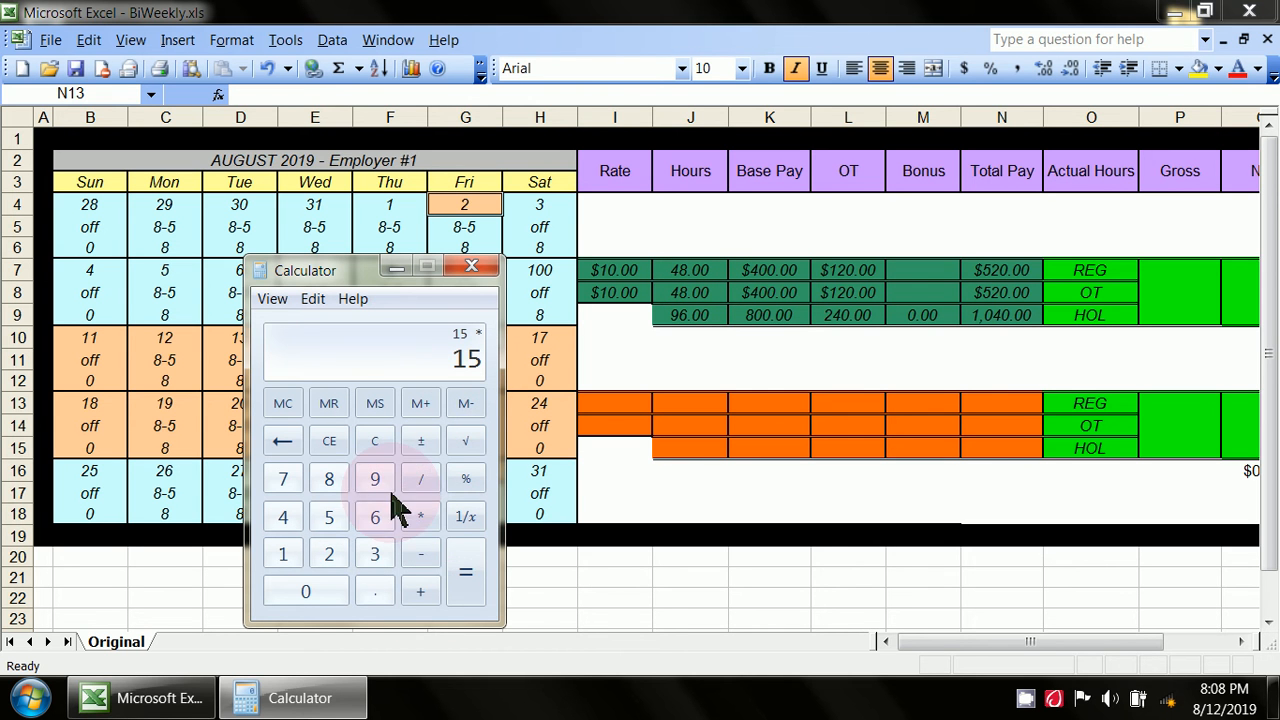
click(329, 479)
click(466, 585)
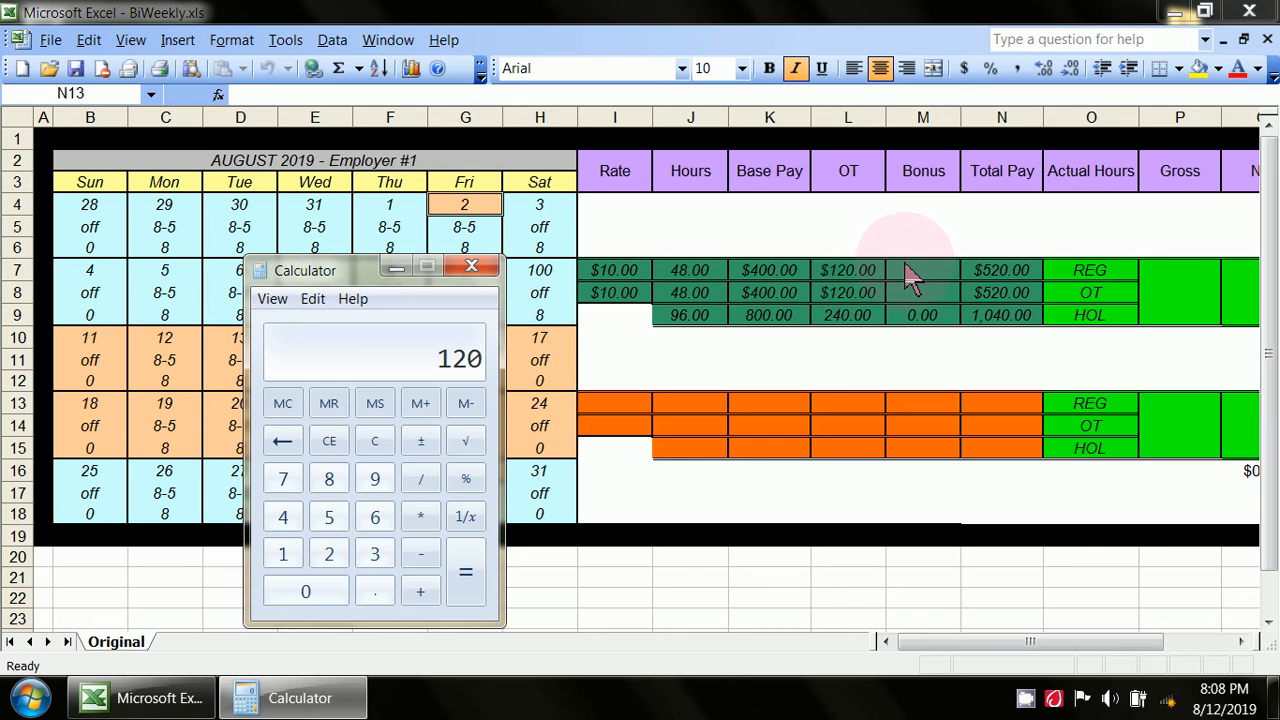
Back in the Excel sheet, enter bonuses of 100 in cell M7 and 50 in cell M8
click(910, 272)
text(1)
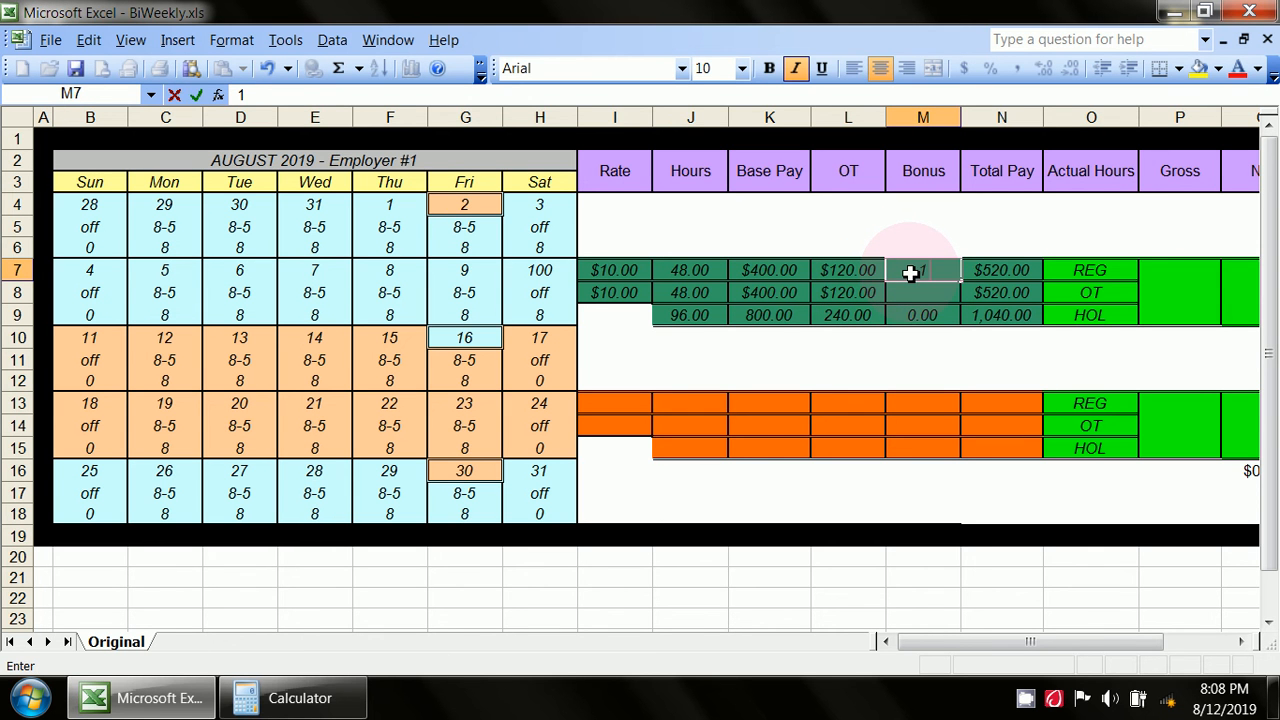
text(00)
key(Return)
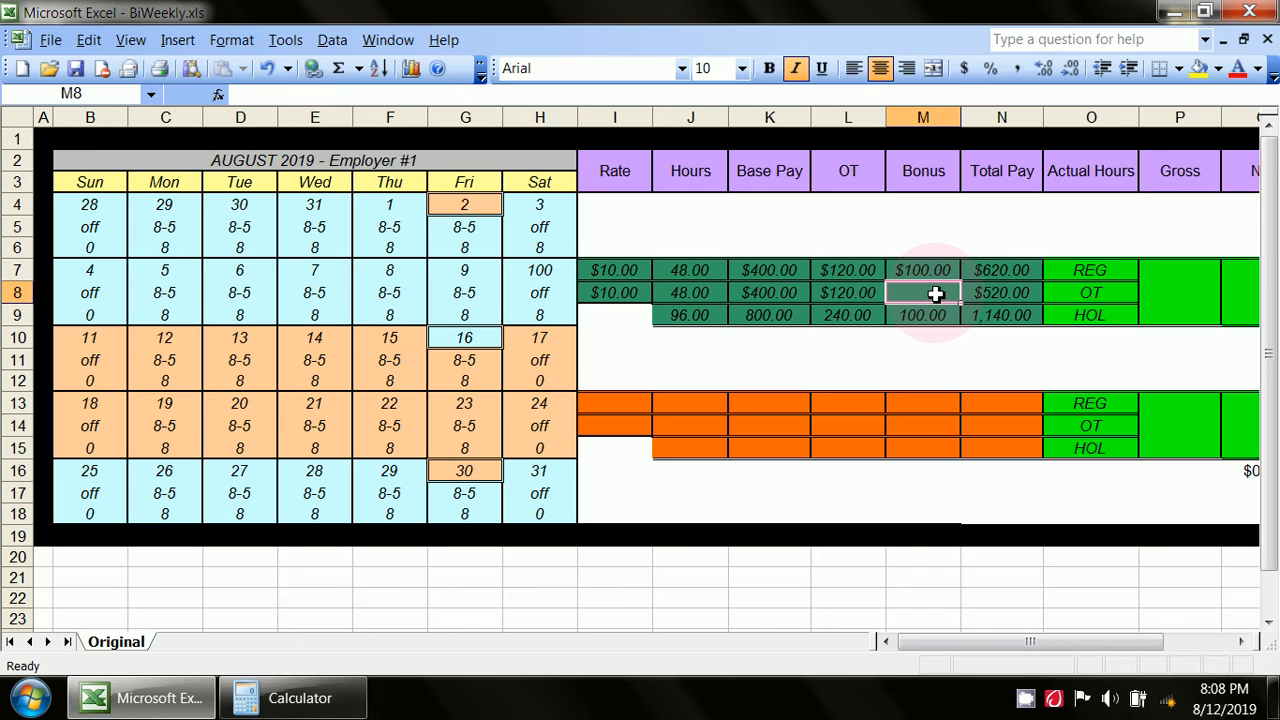
text(50)
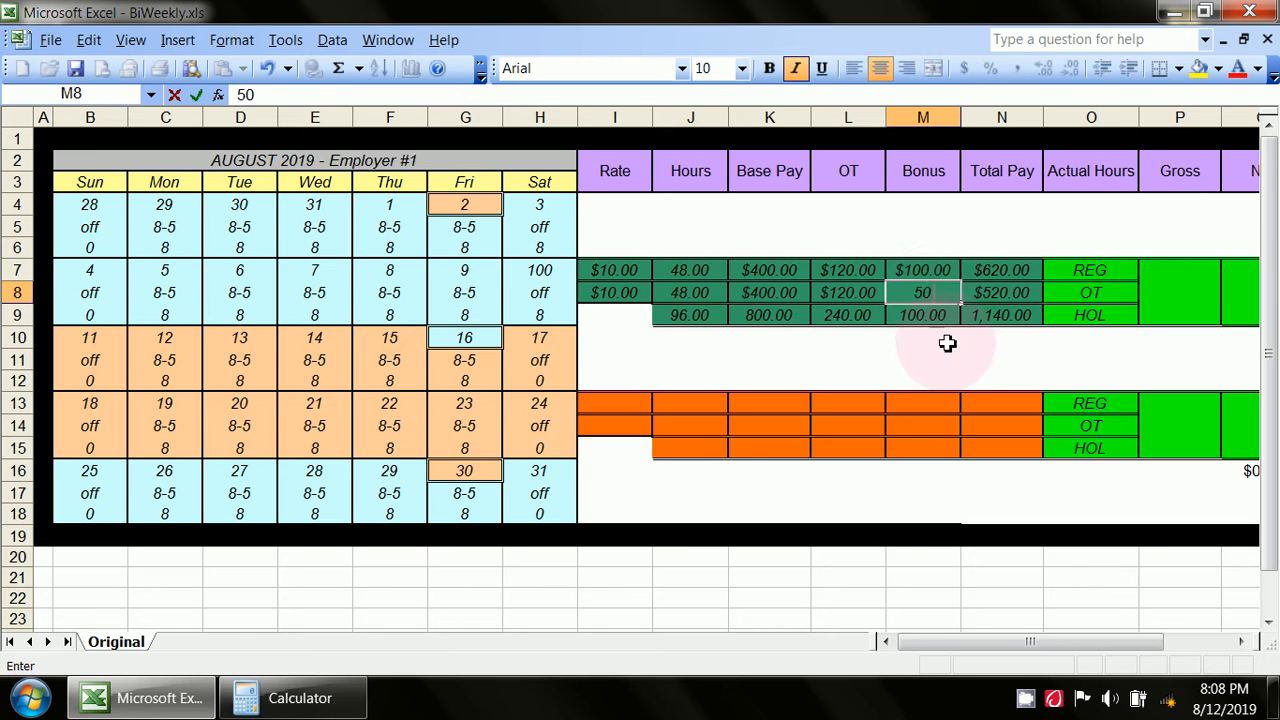
click(938, 362)
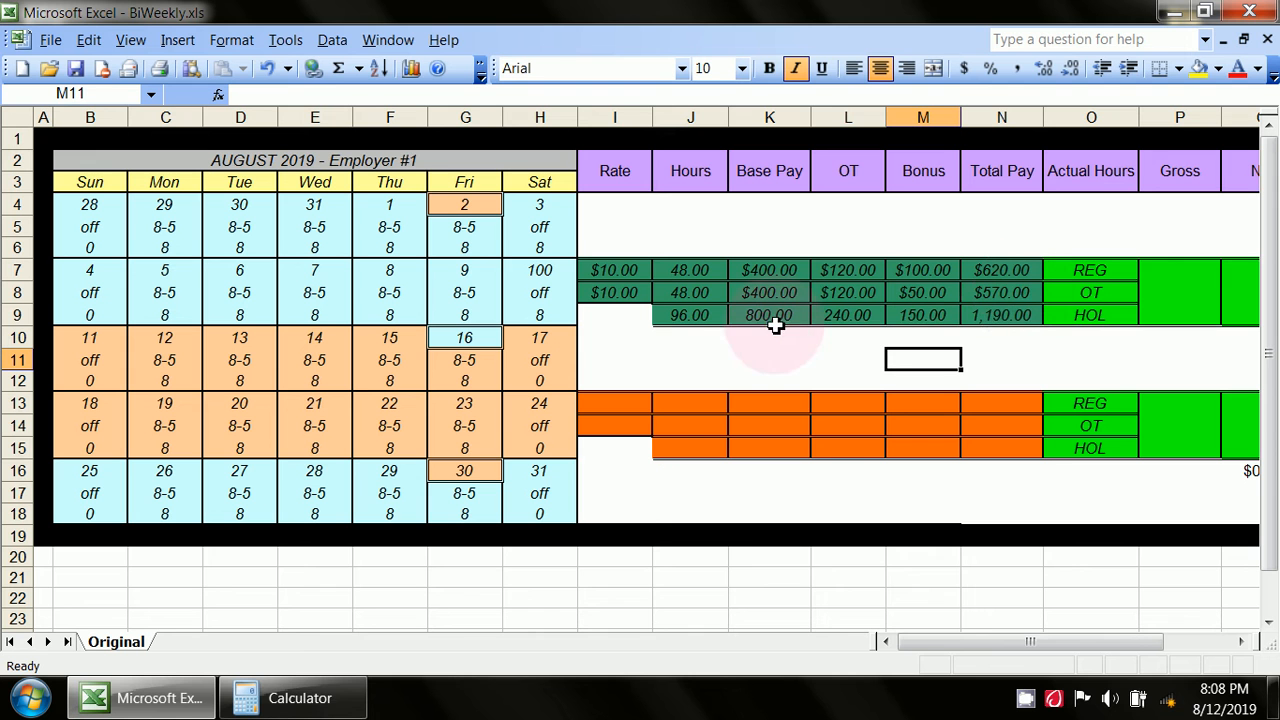
Check the pay-period total in Calculator by adding 800 + 240 + 150, and close Calculator
click(290, 698)
click(332, 445)
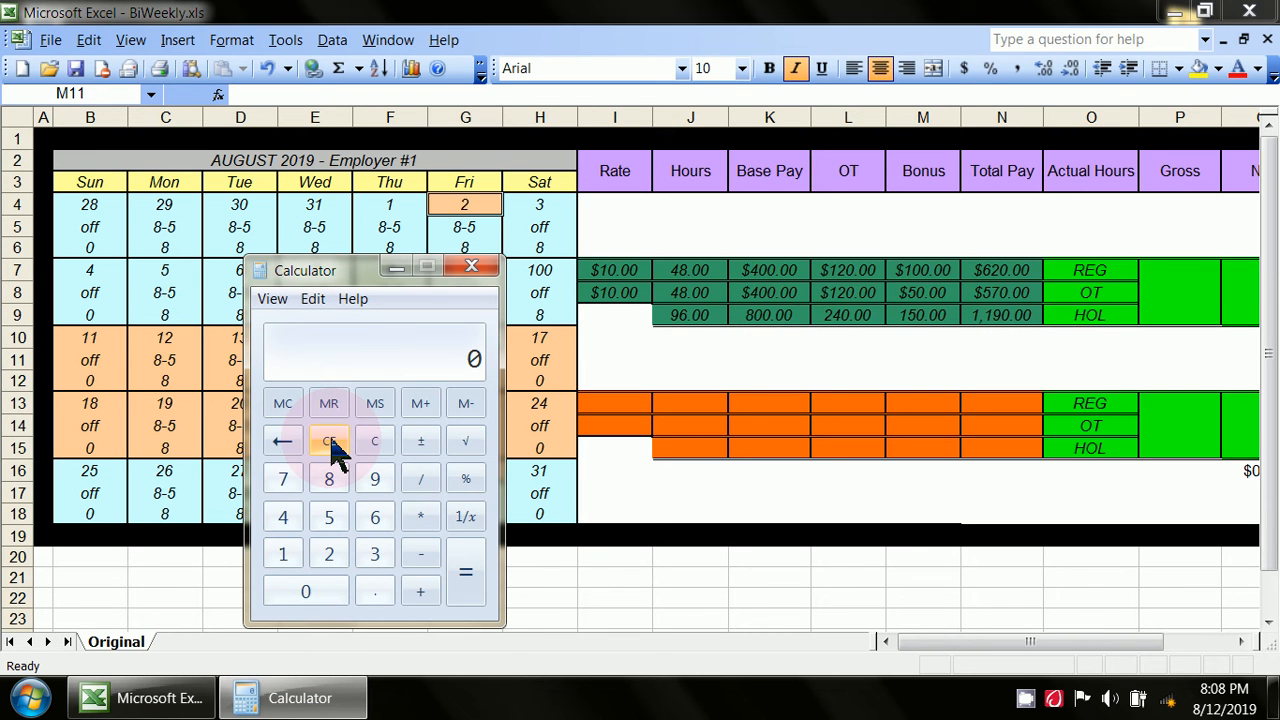
click(329, 480)
click(308, 593)
click(308, 593)
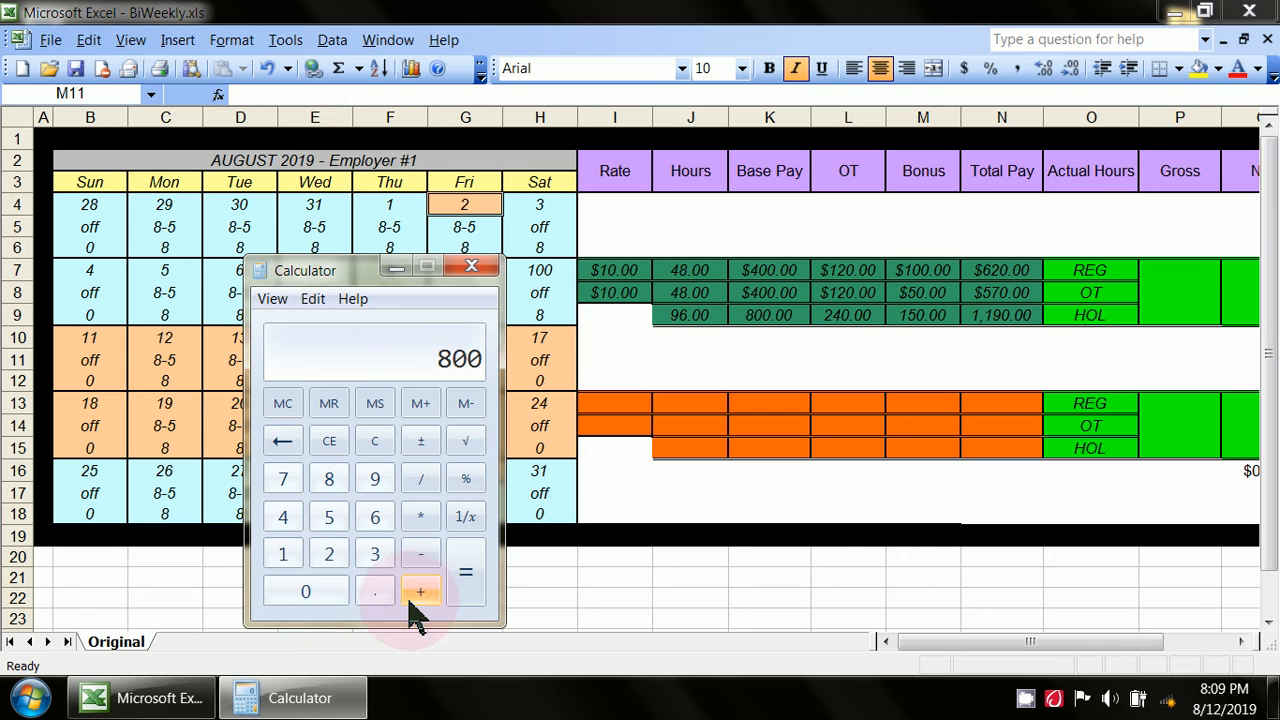
click(420, 592)
click(329, 554)
click(283, 516)
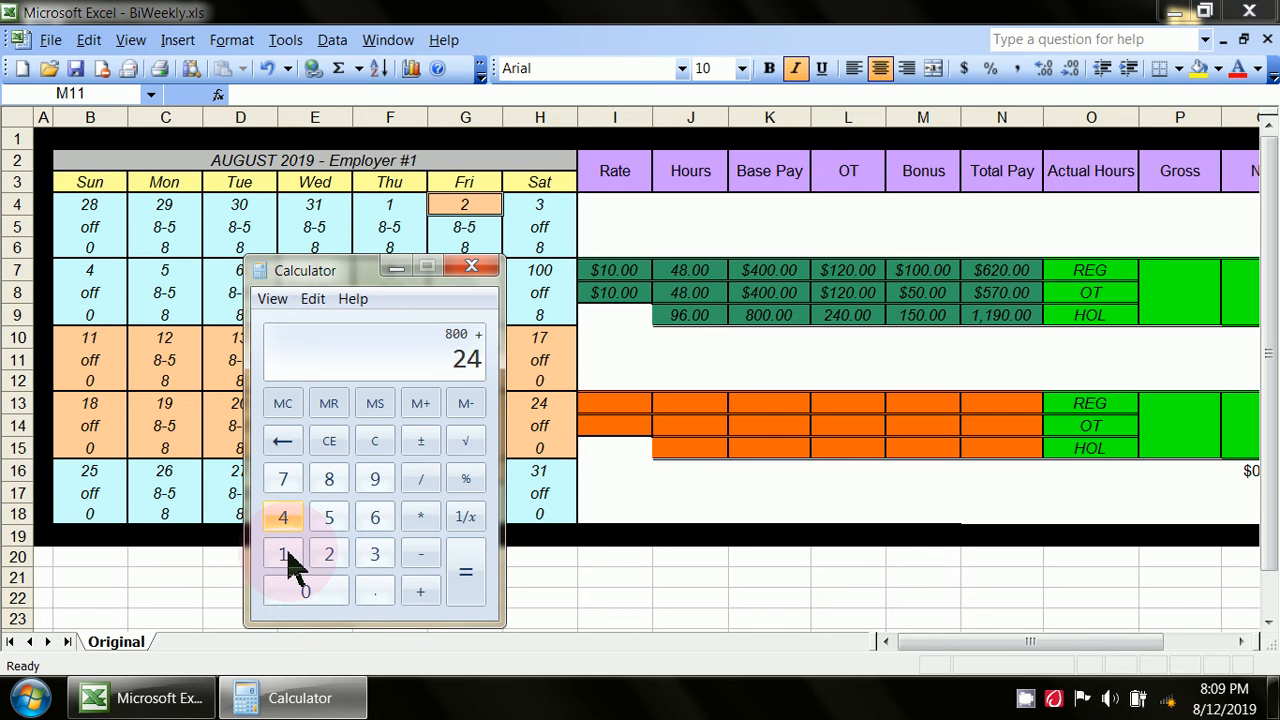
click(306, 591)
click(420, 592)
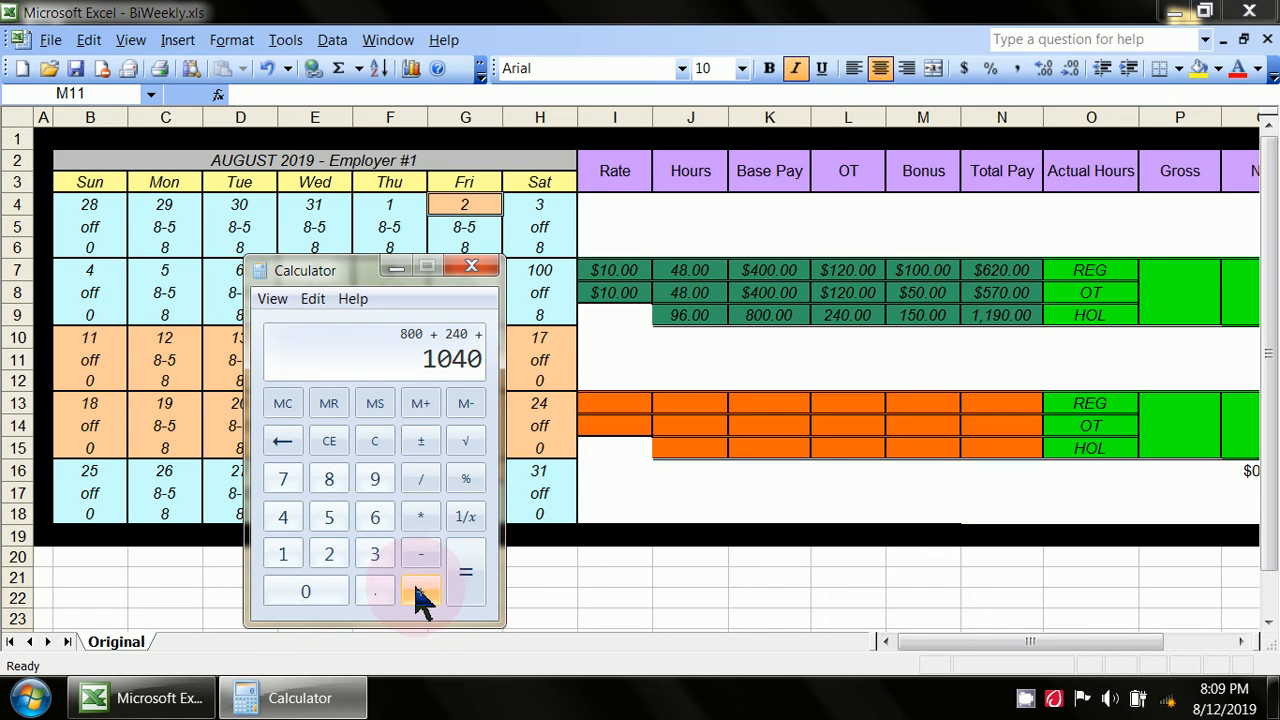
click(283, 554)
click(329, 516)
click(312, 594)
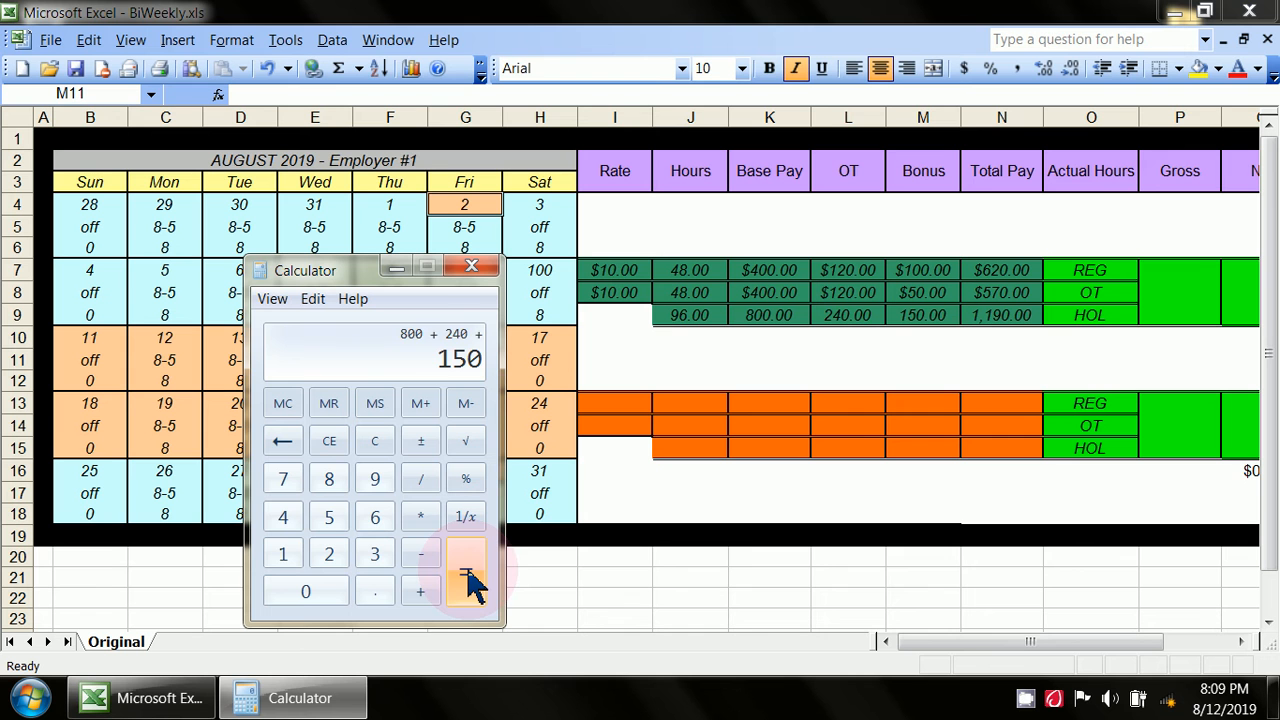
click(465, 574)
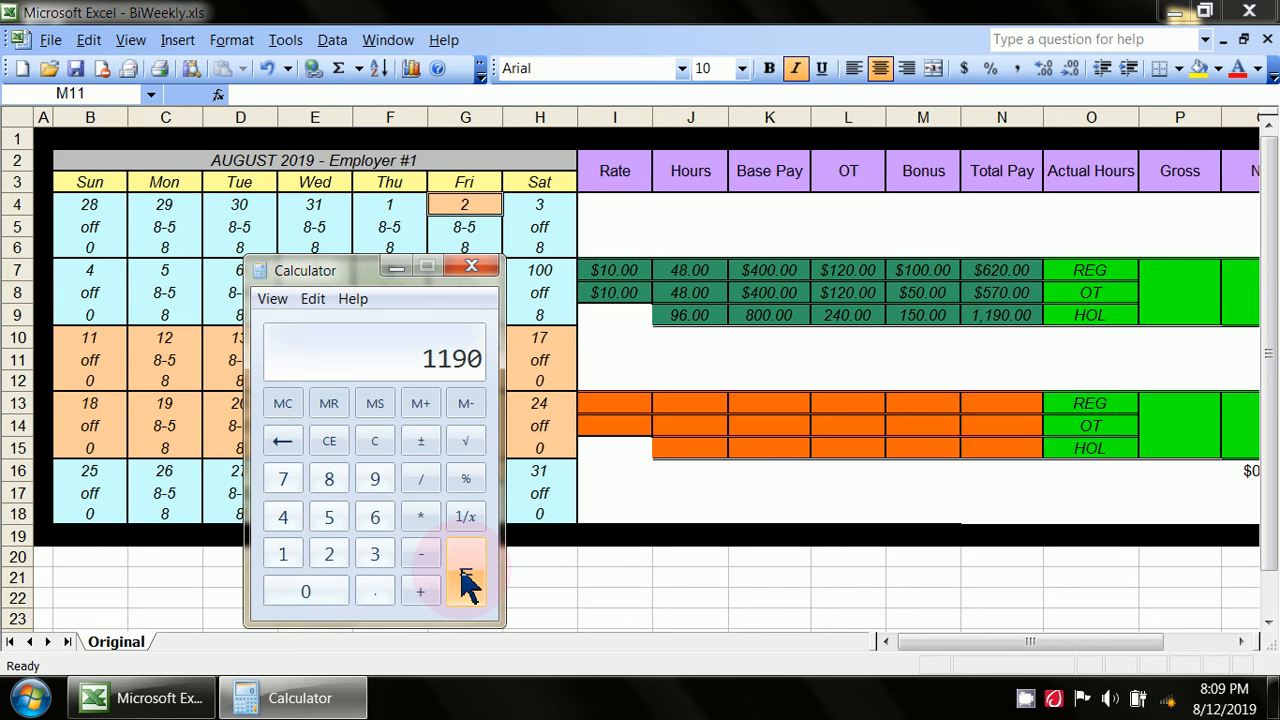
click(472, 266)
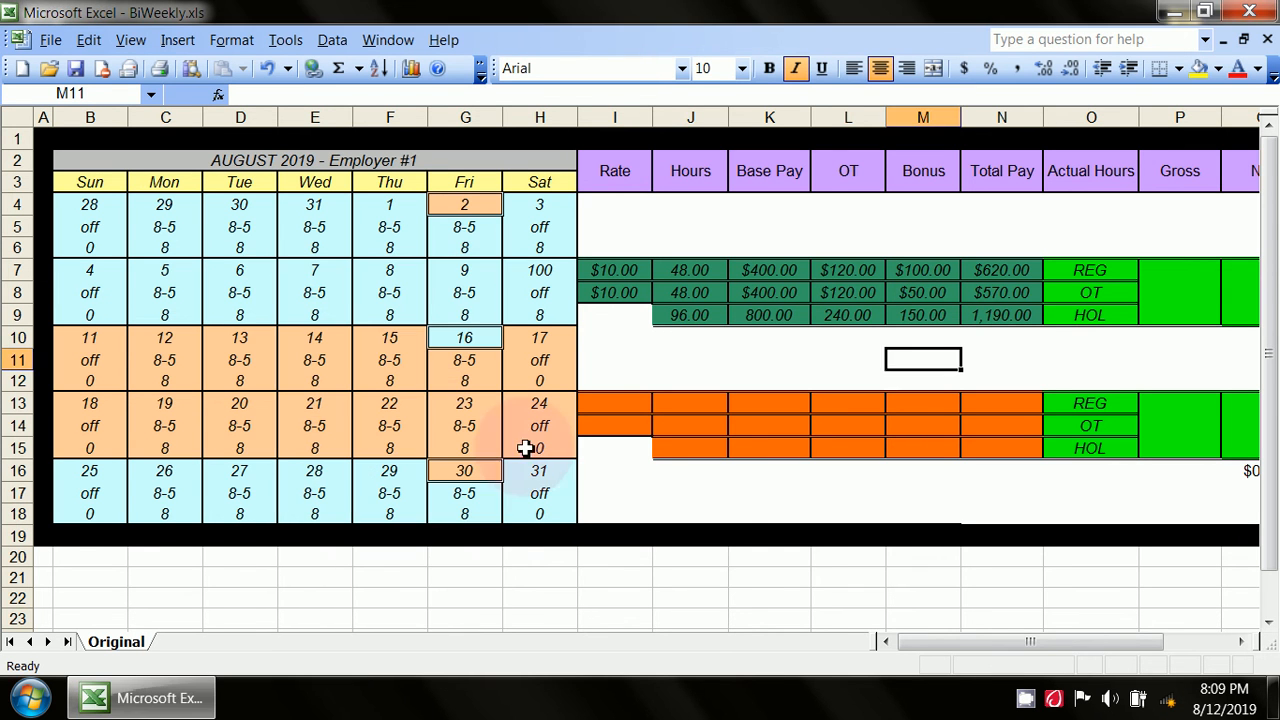
Examine the REG, OT and HOL entries under Actual Hours and the Gross cell for the first pay period
click(696, 601)
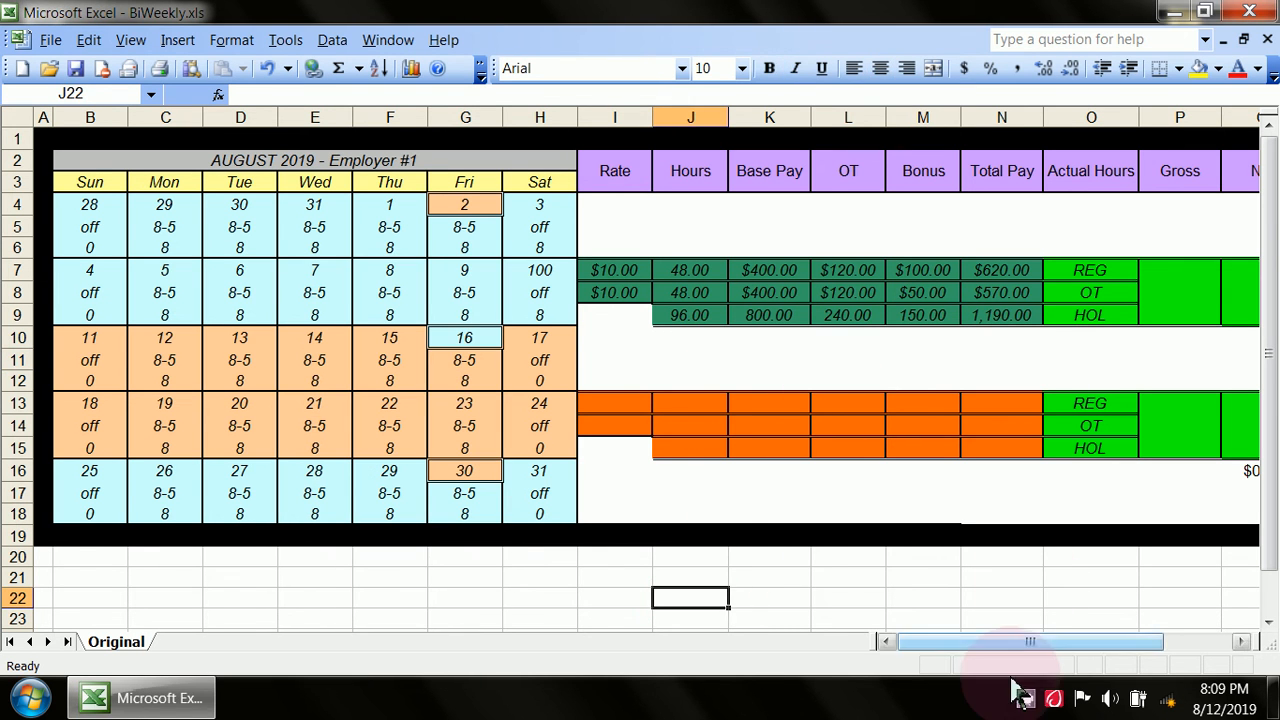
drag(1014, 648, 1083, 624)
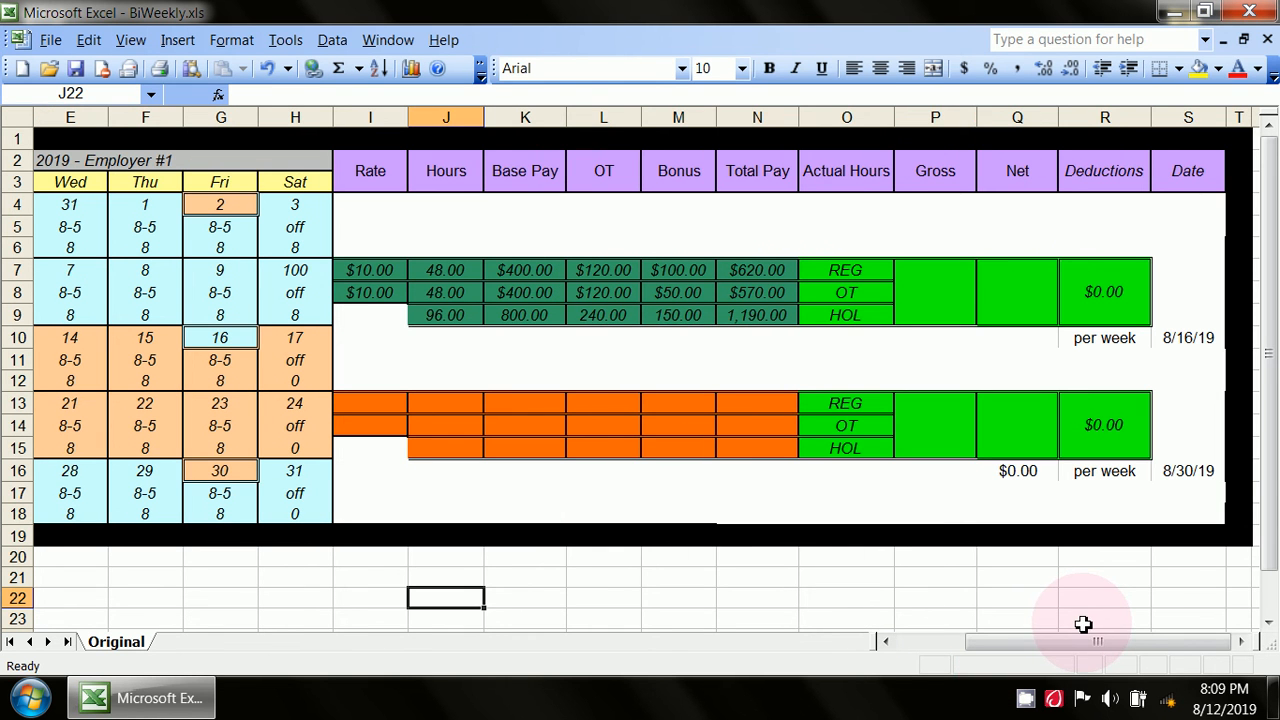
click(874, 271)
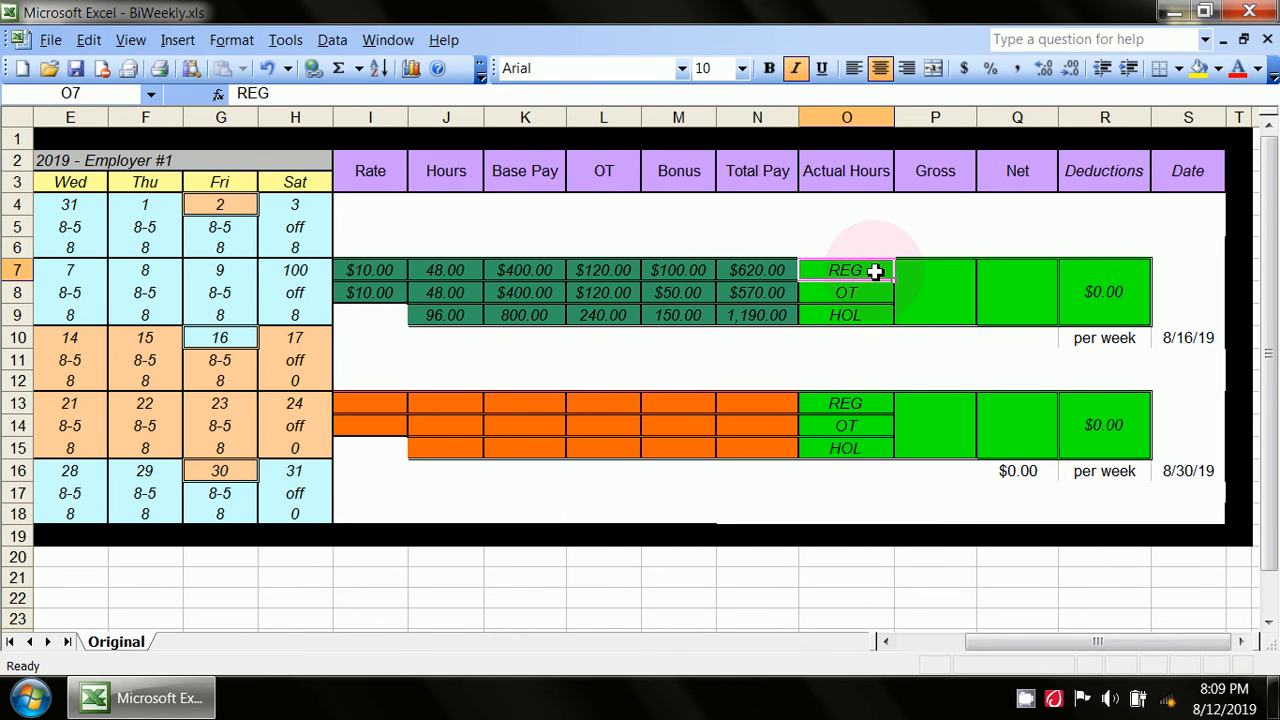
click(875, 294)
click(876, 316)
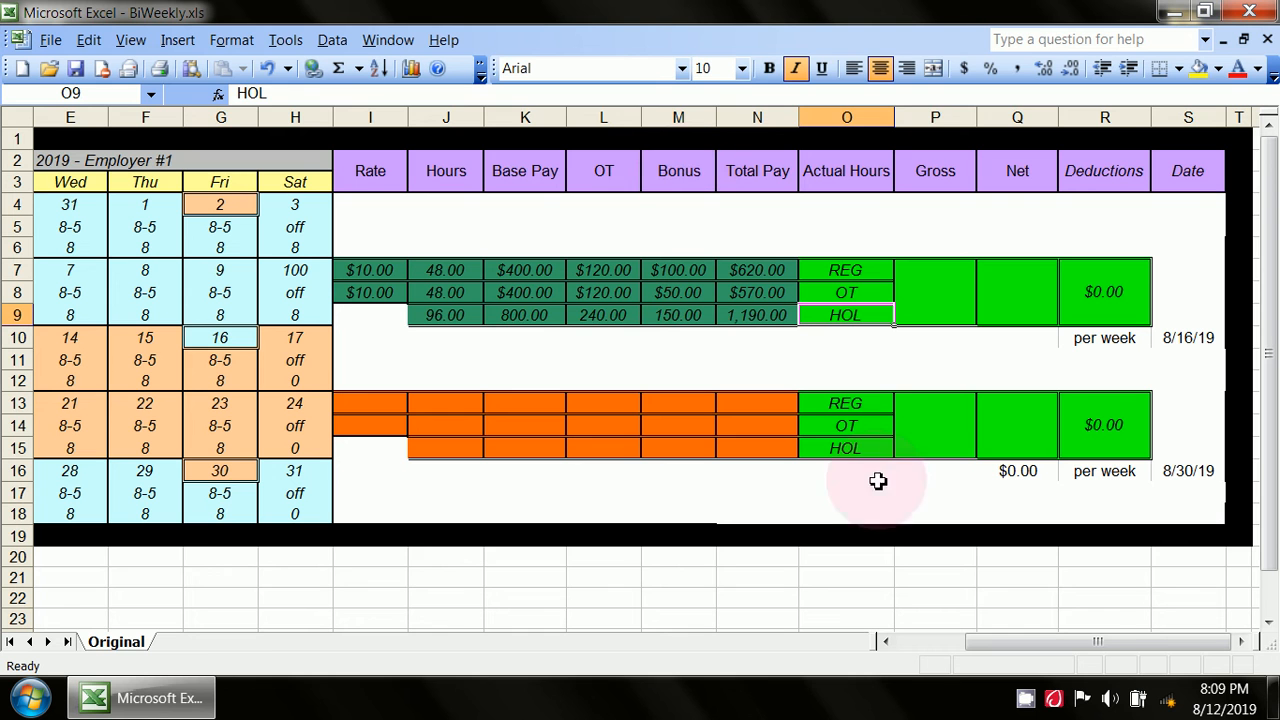
click(939, 296)
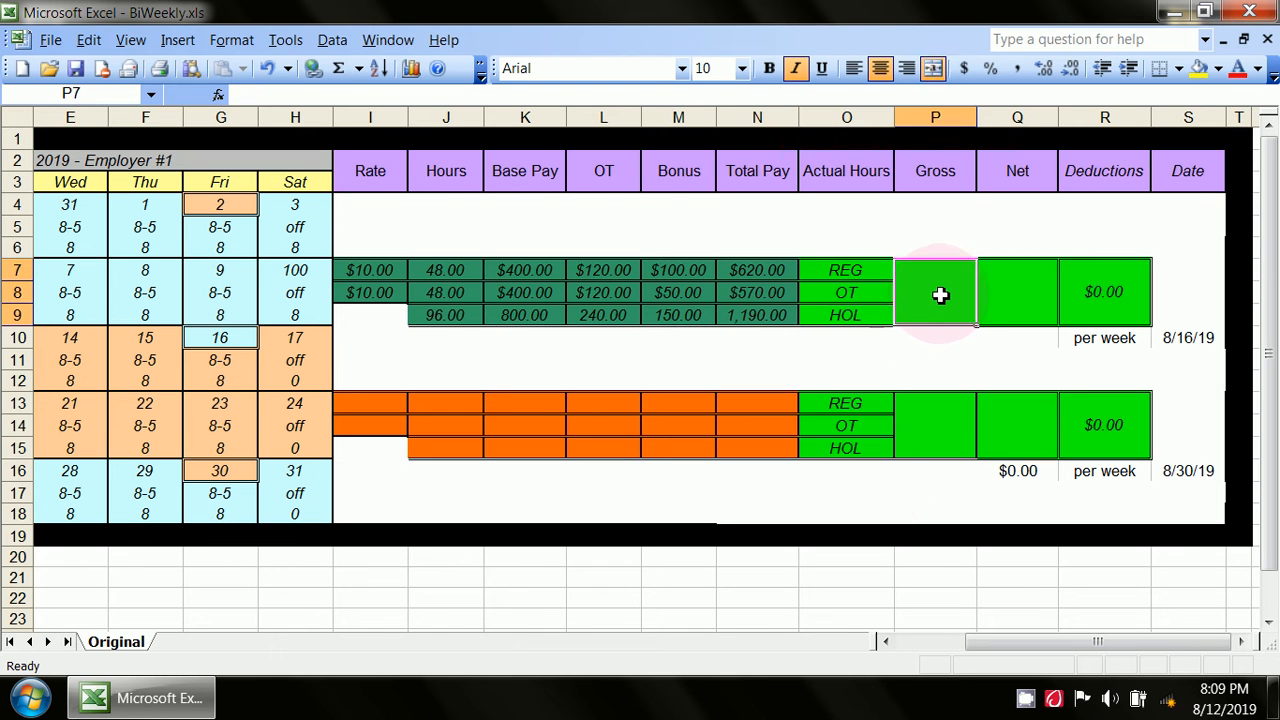
click(870, 270)
drag(870, 270, 861, 305)
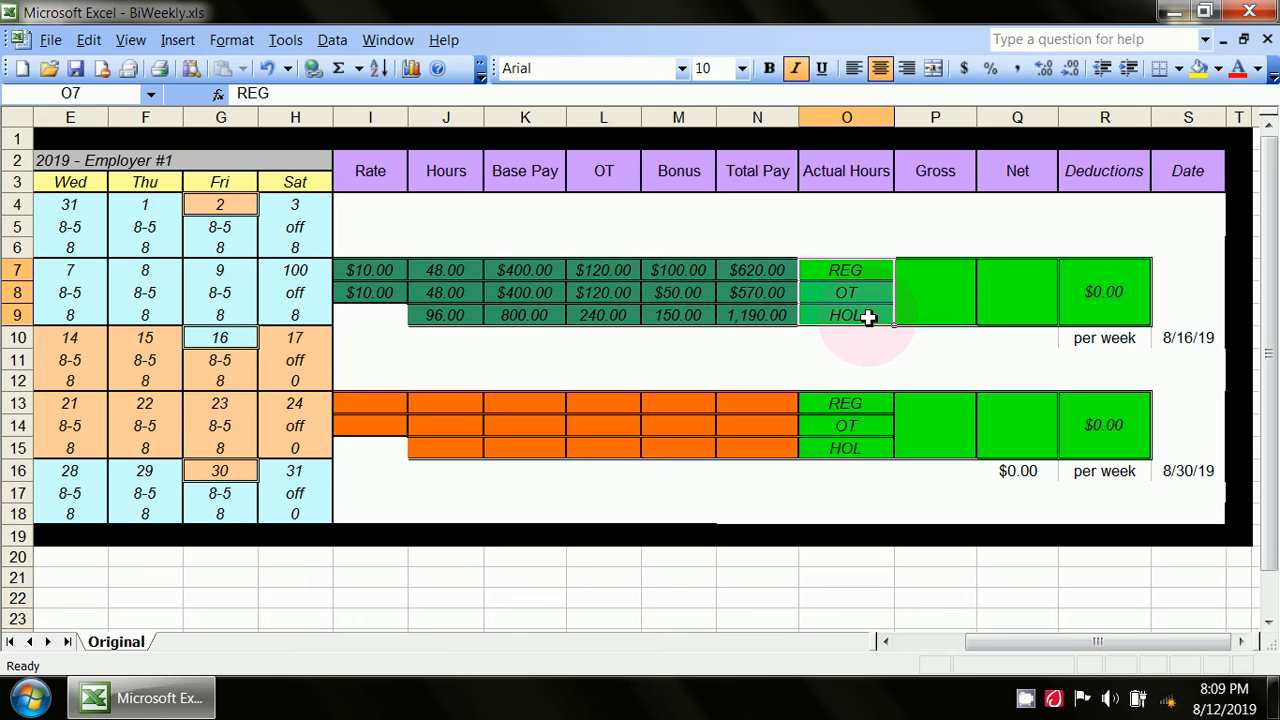
Clear the existing formula from the Deductions cell R7 of the first pay period
click(943, 279)
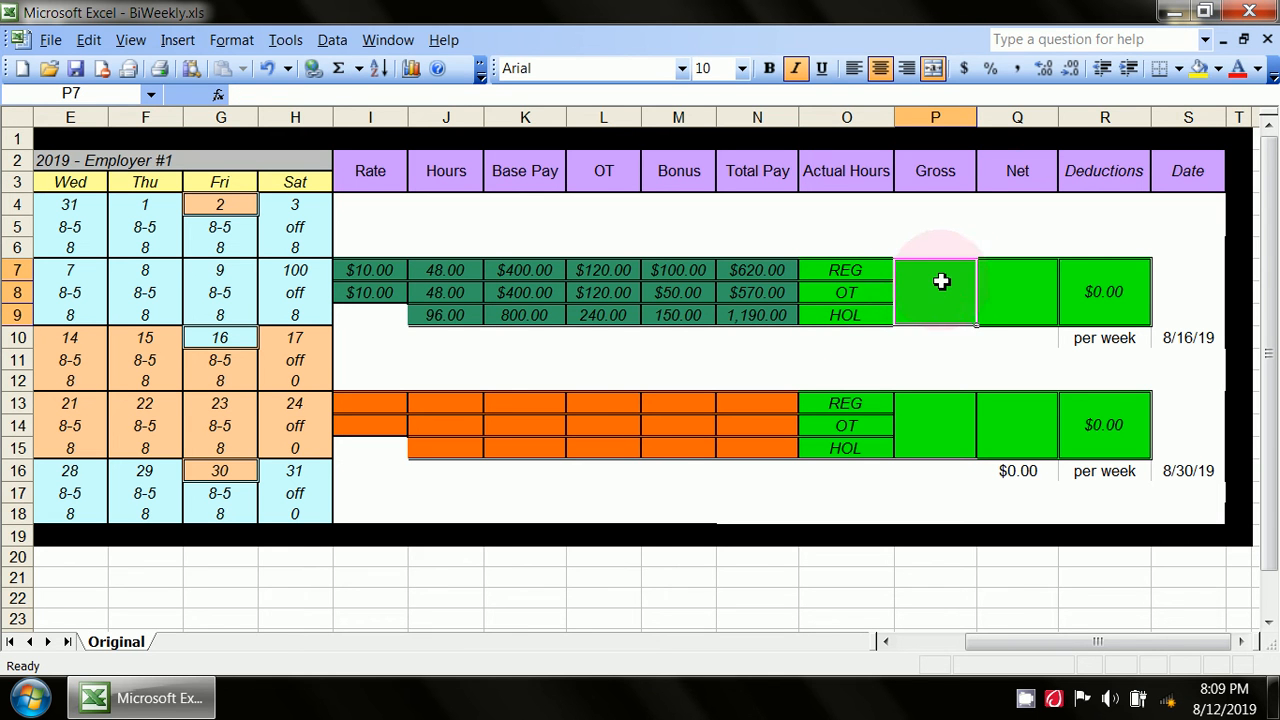
click(1019, 293)
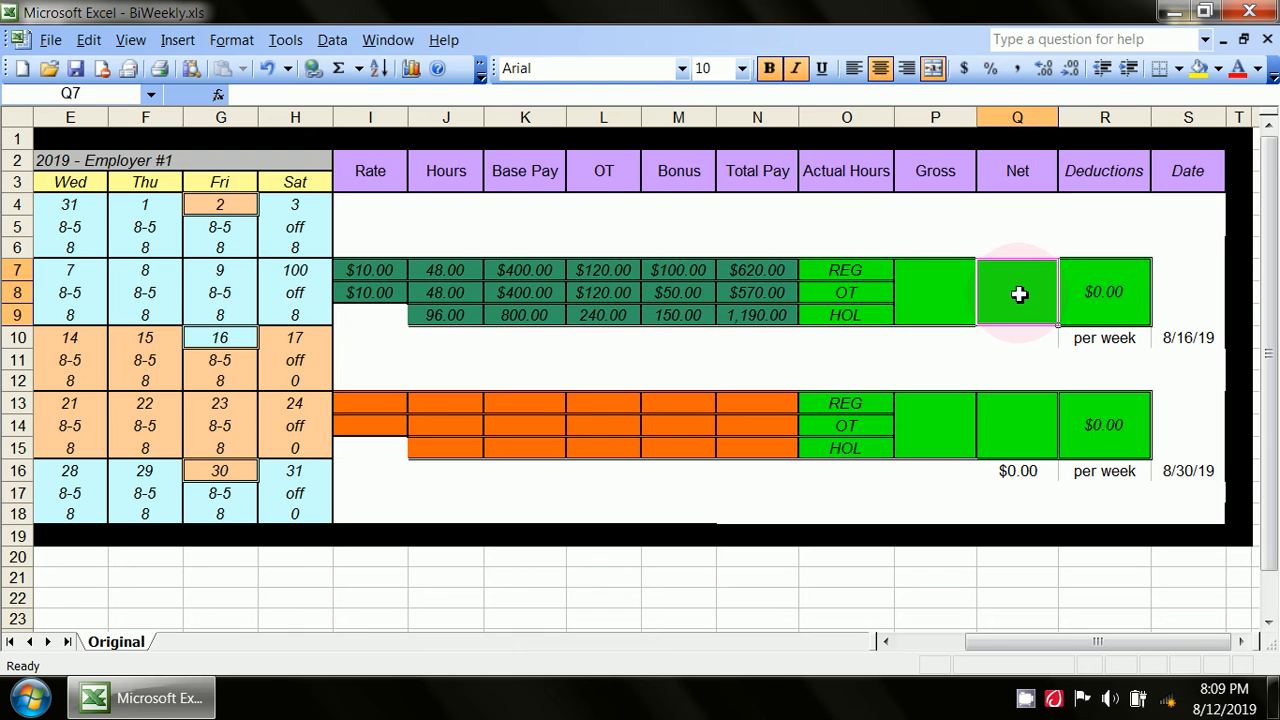
click(1115, 292)
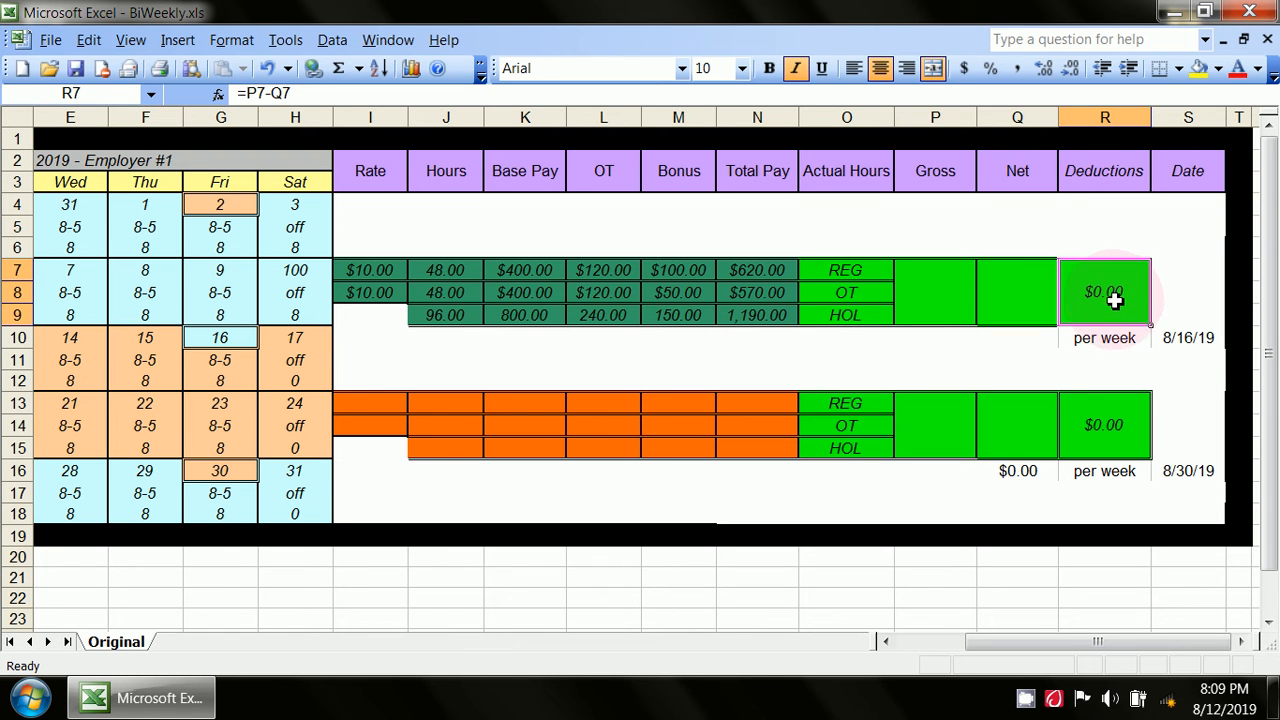
click(311, 95)
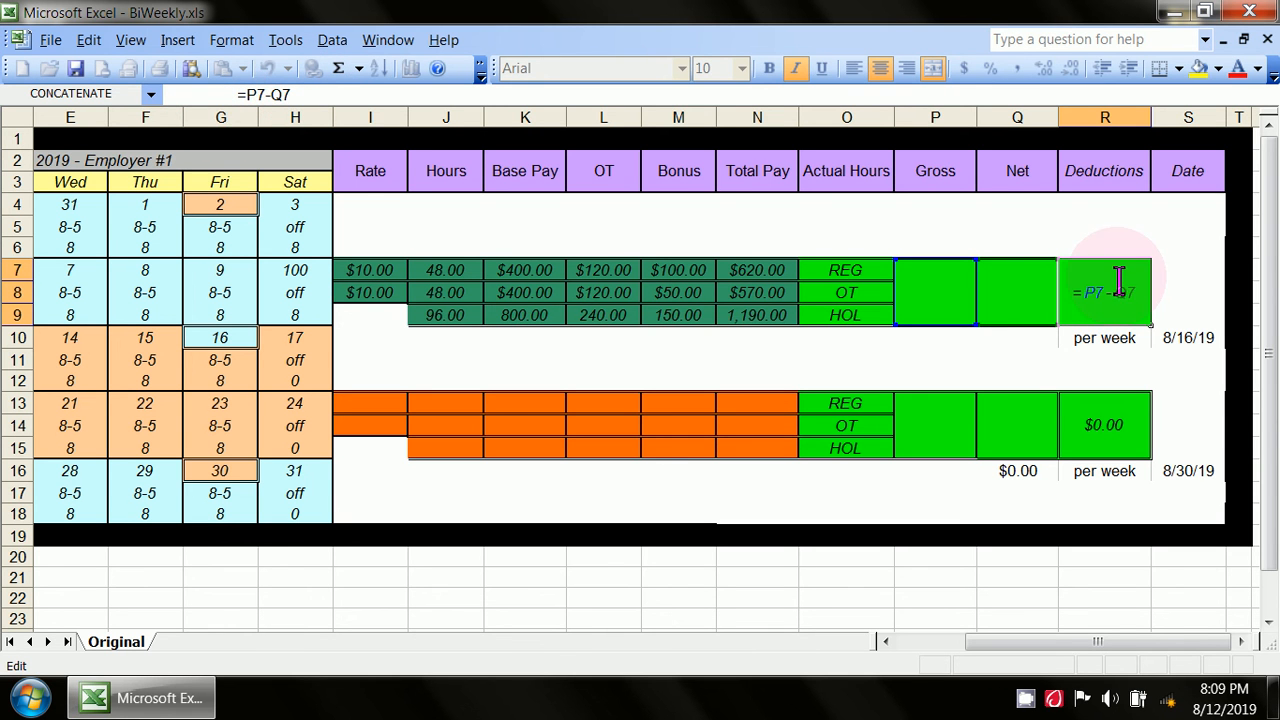
drag(308, 97, 230, 93)
key(Delete)
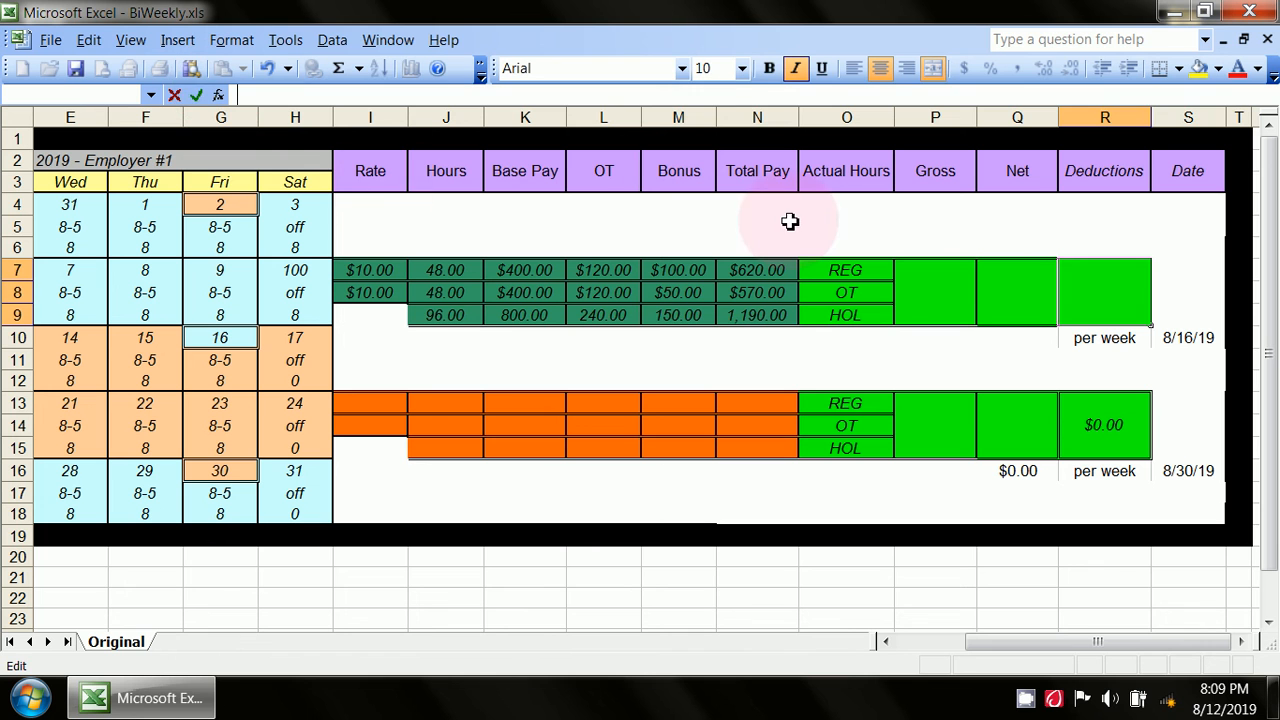
click(1182, 236)
Enter the formula =P7-Q7 in cell R7 to calculate deductions as gross minus net
click(1118, 292)
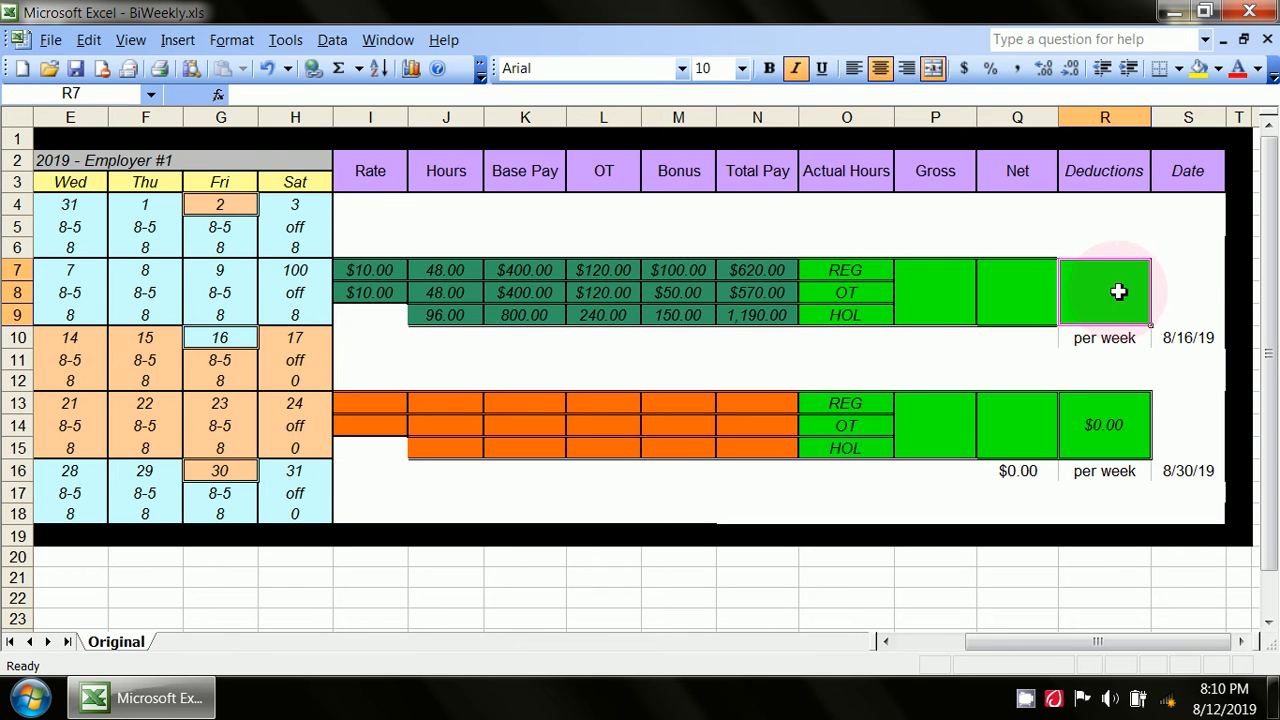
click(345, 96)
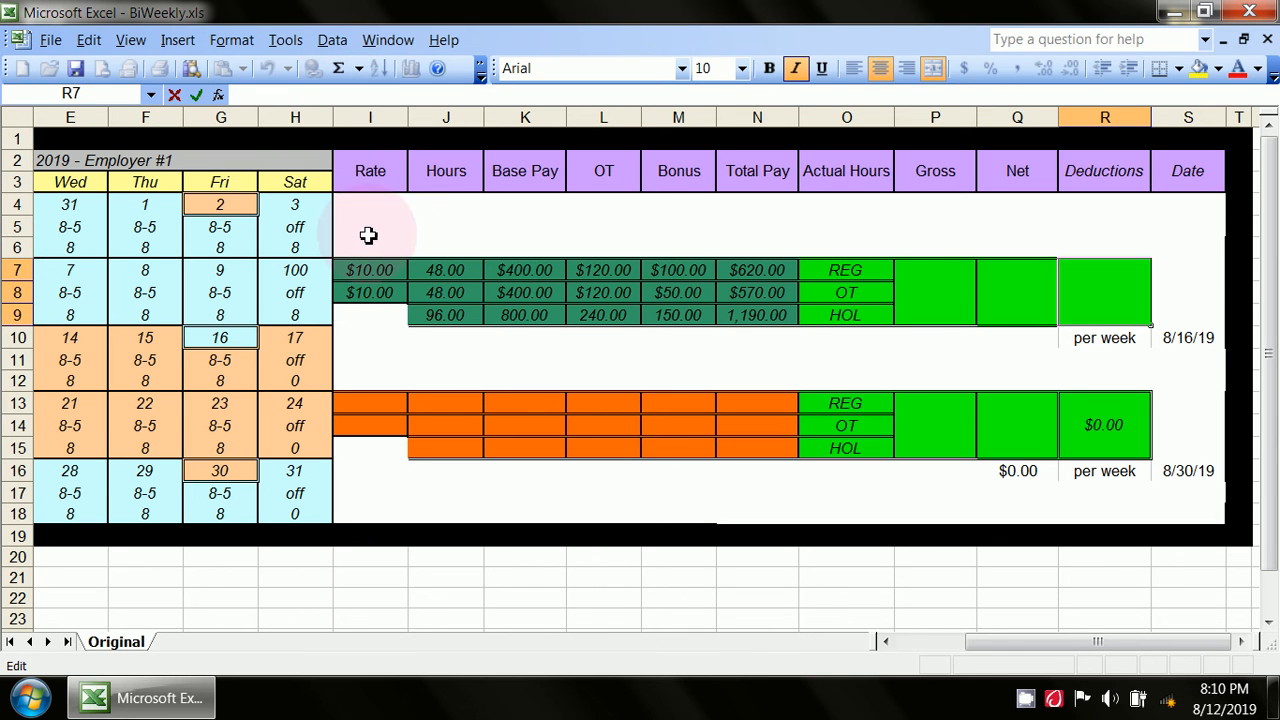
text(=)
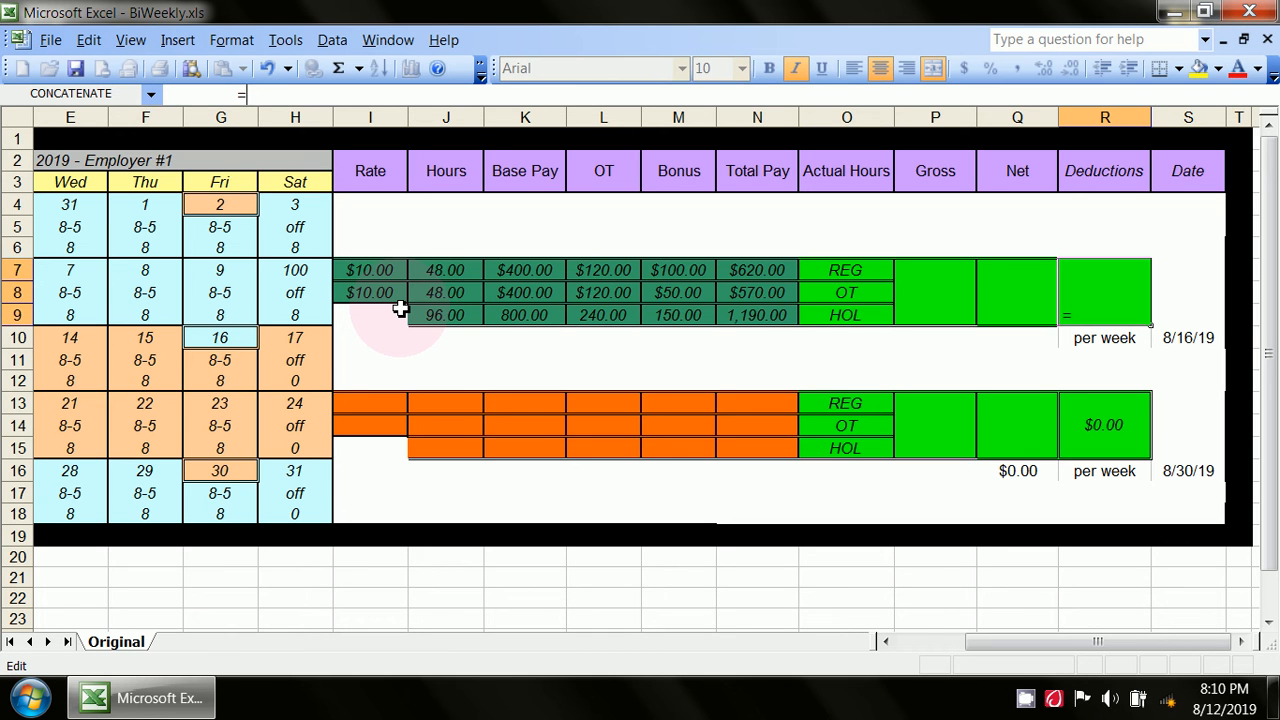
click(950, 295)
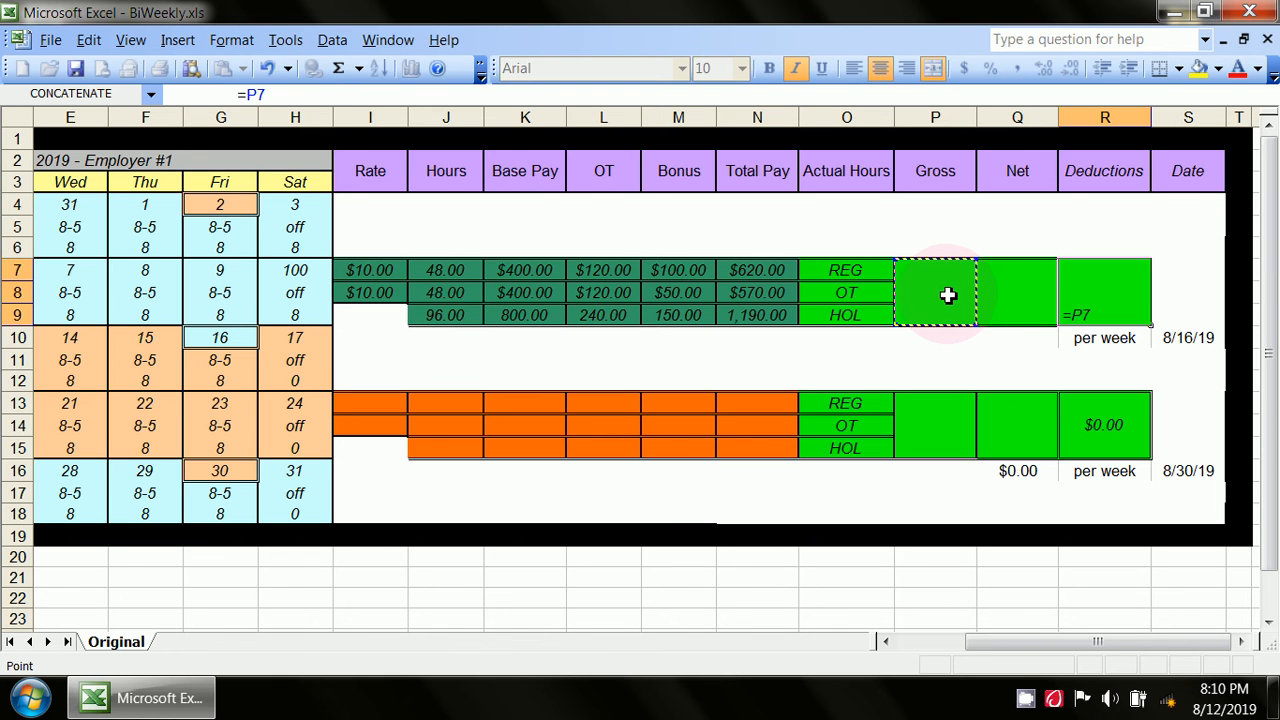
click(270, 95)
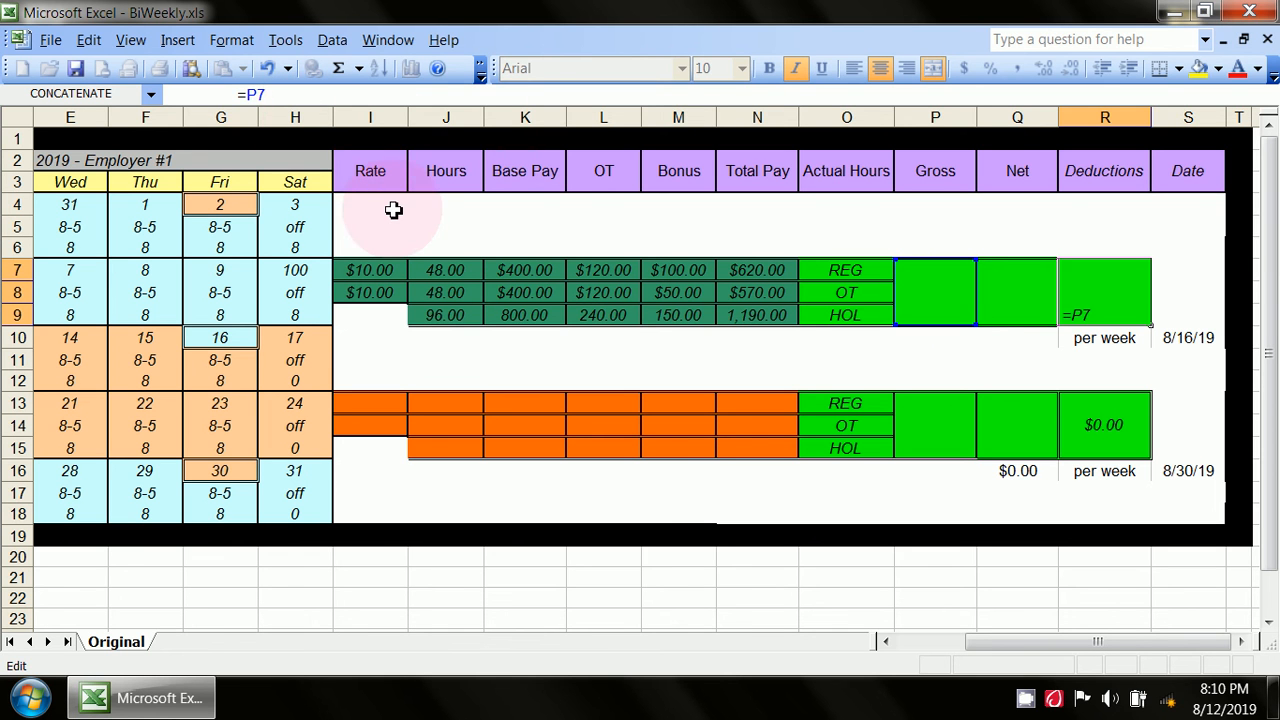
text(-)
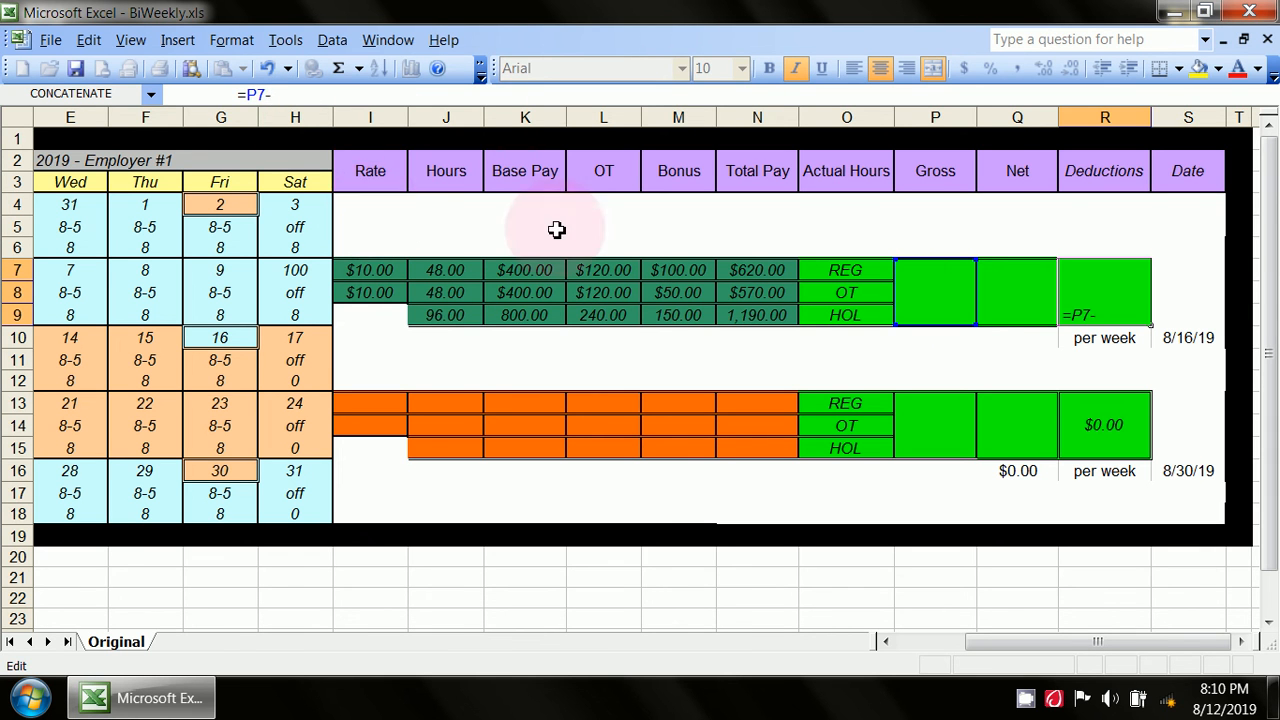
click(1021, 285)
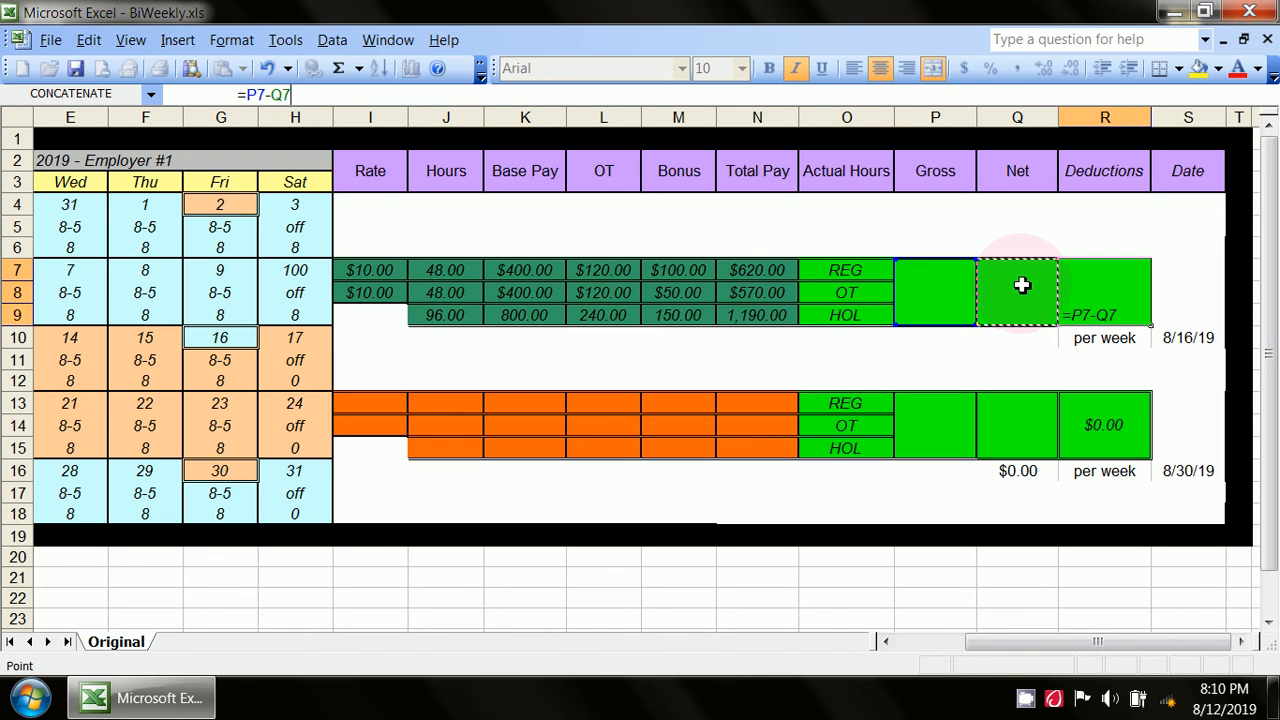
key(Return)
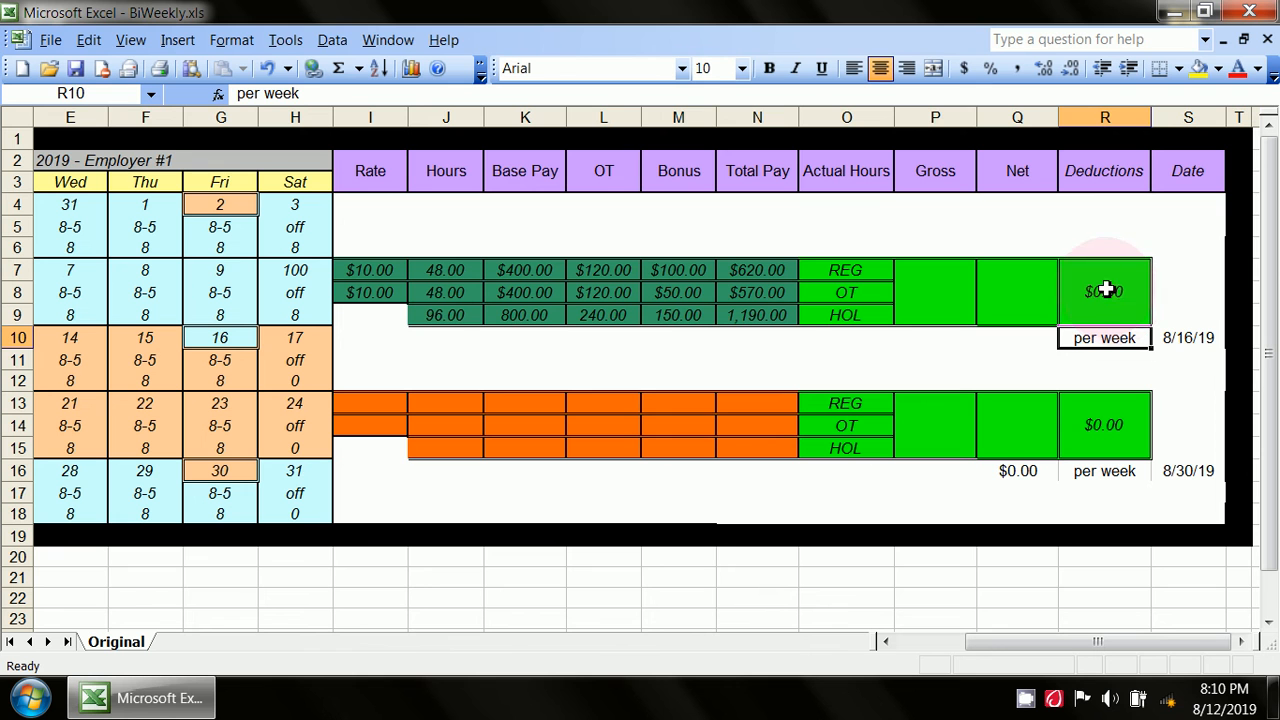
Enter the formula =Q7/2 in cell Q10 to calculate the net pay per week for the first pay period
click(1180, 275)
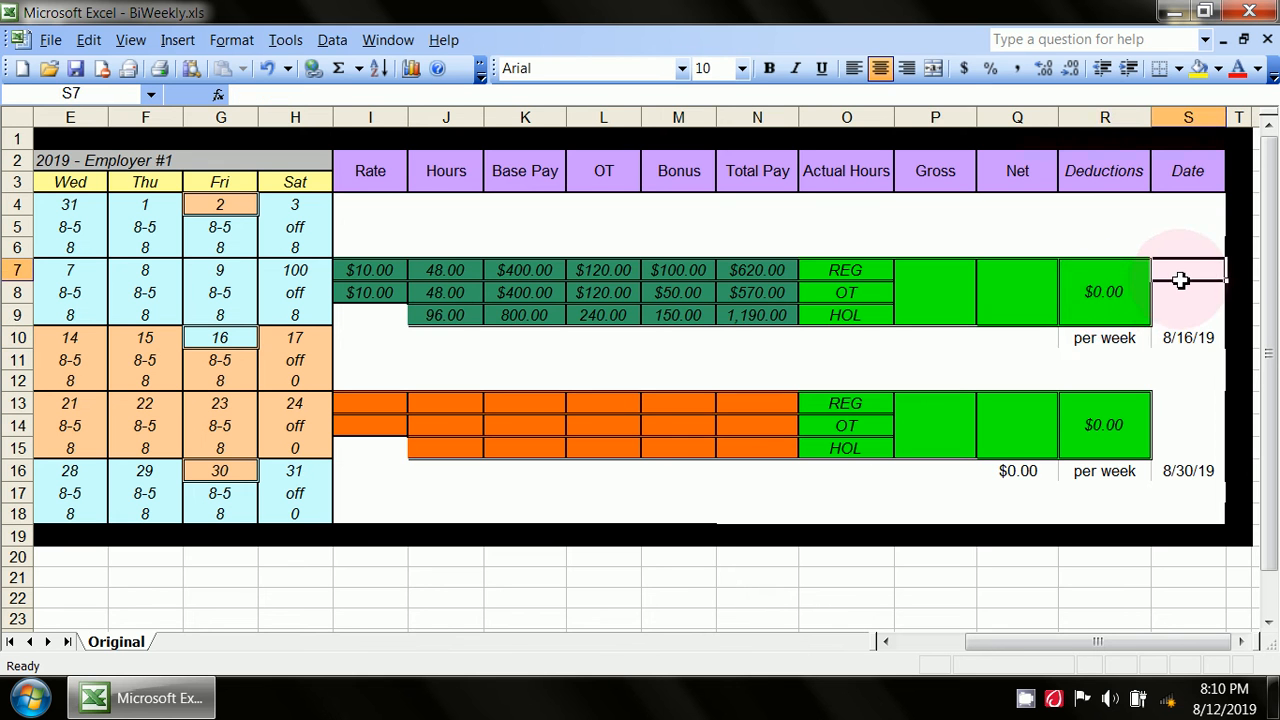
click(1104, 342)
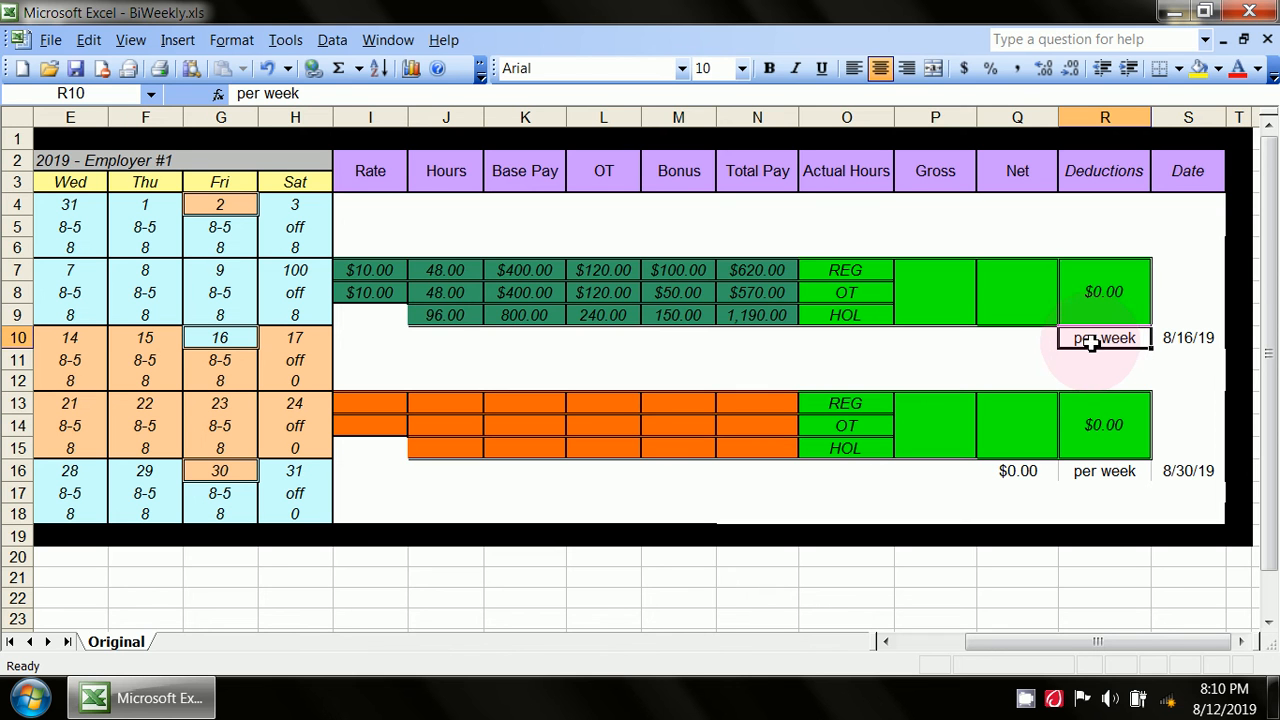
click(938, 293)
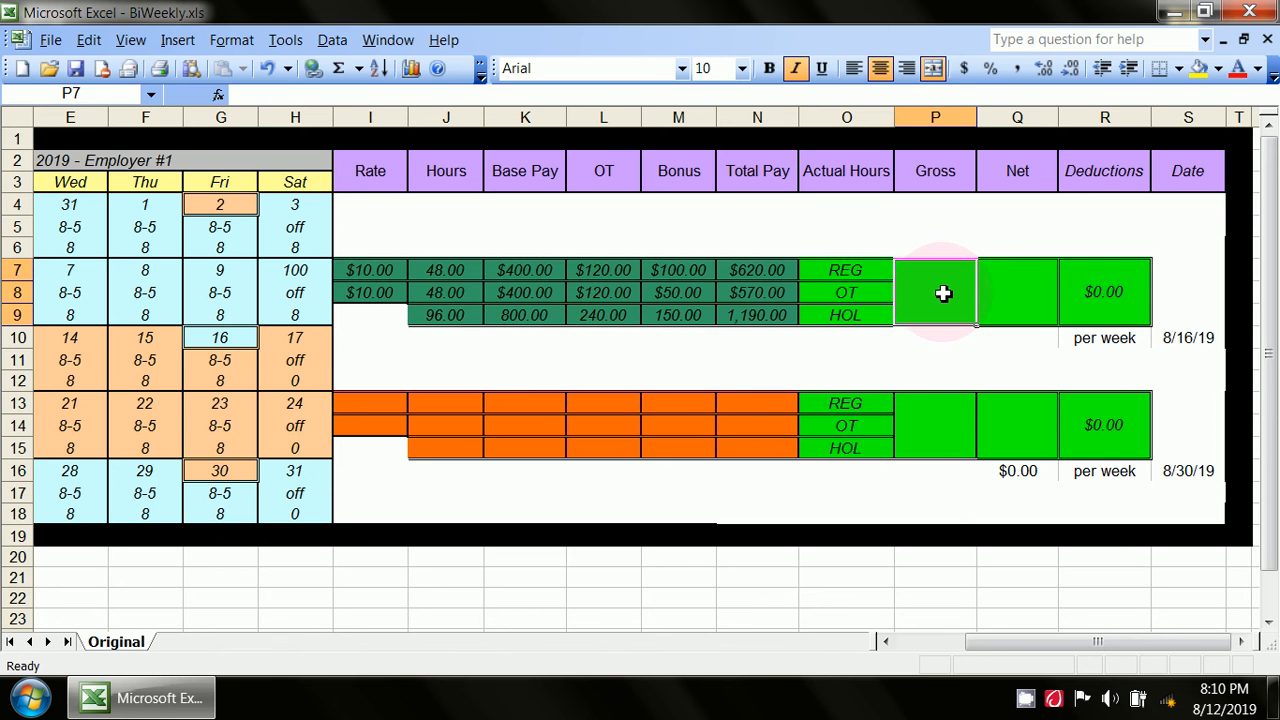
click(1019, 284)
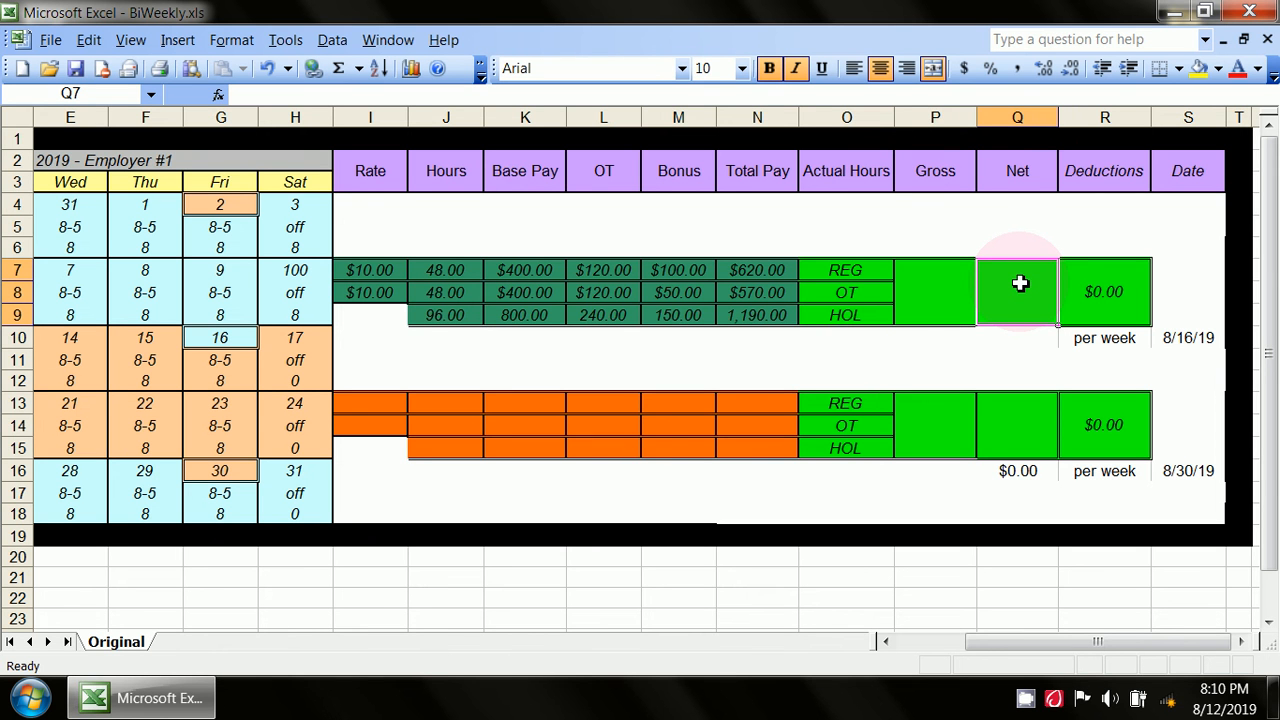
click(939, 294)
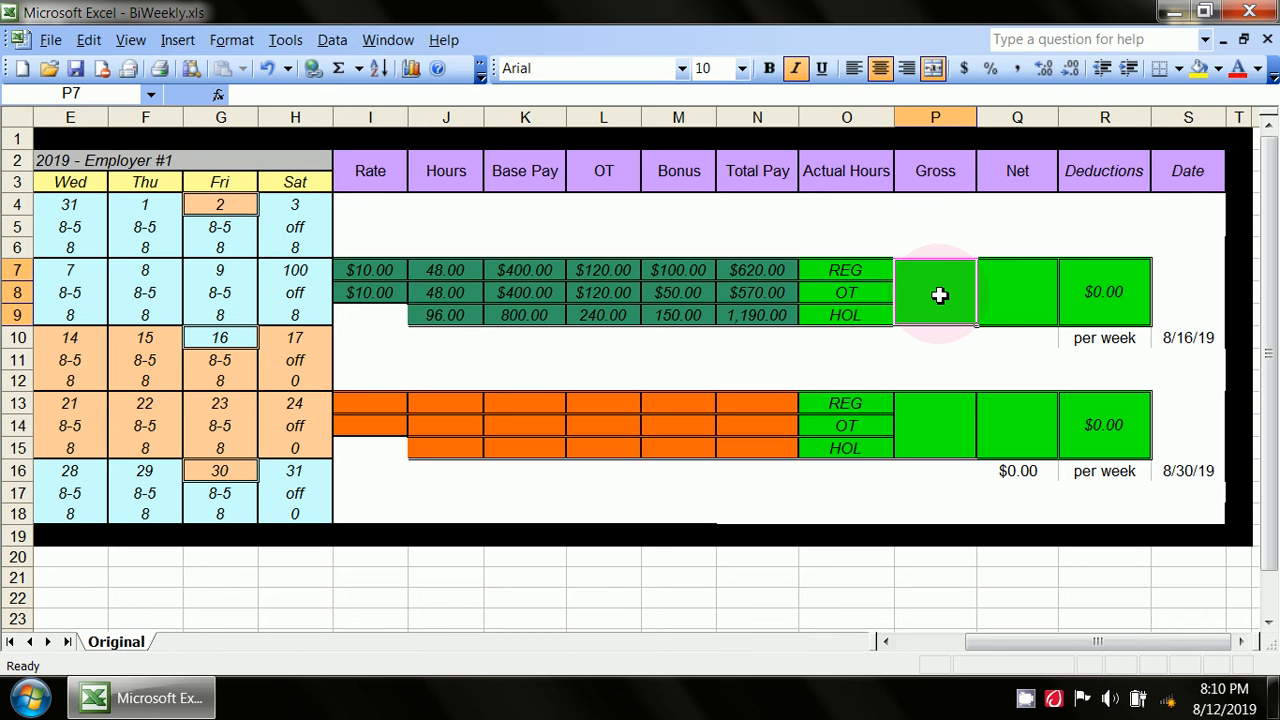
click(1022, 284)
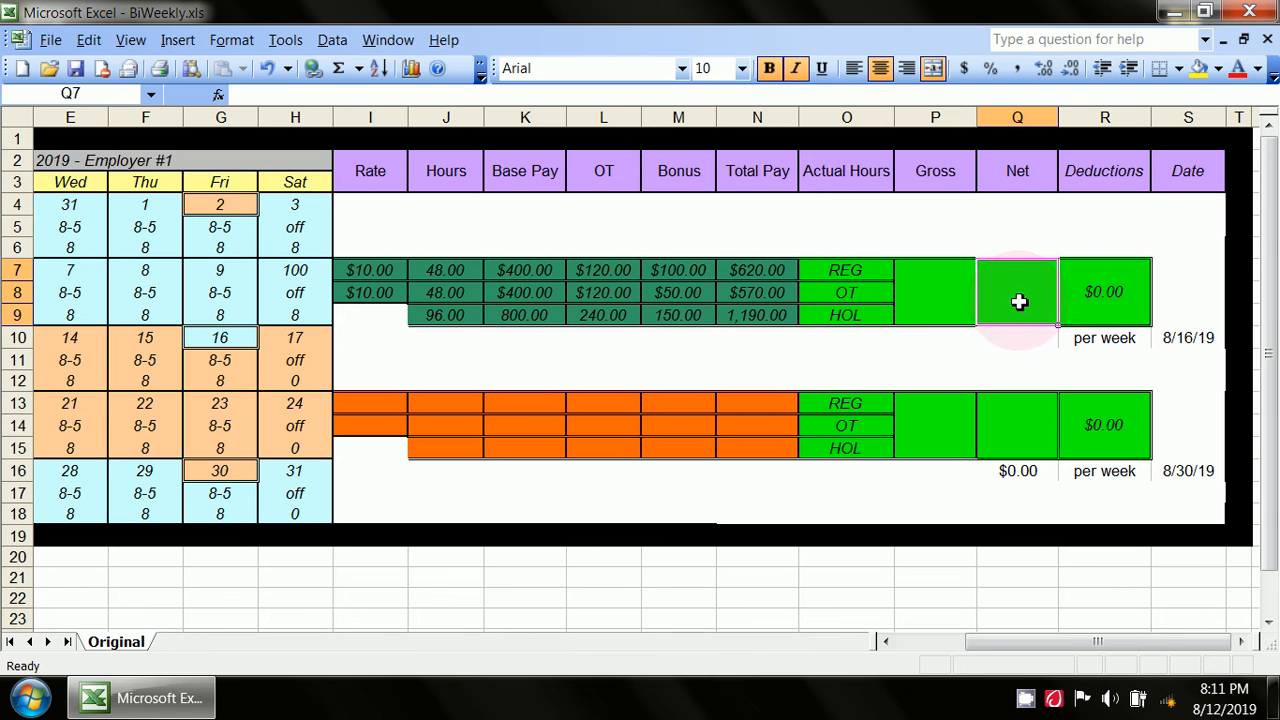
click(1026, 342)
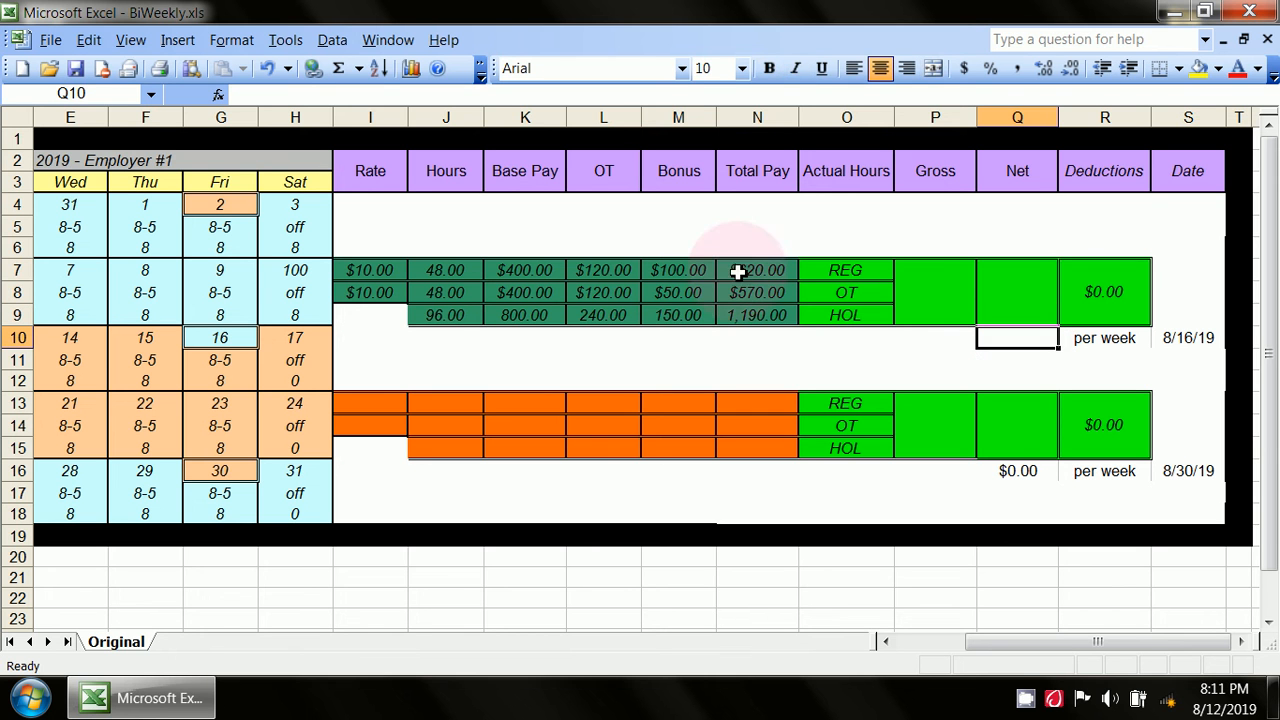
click(354, 94)
text(=)
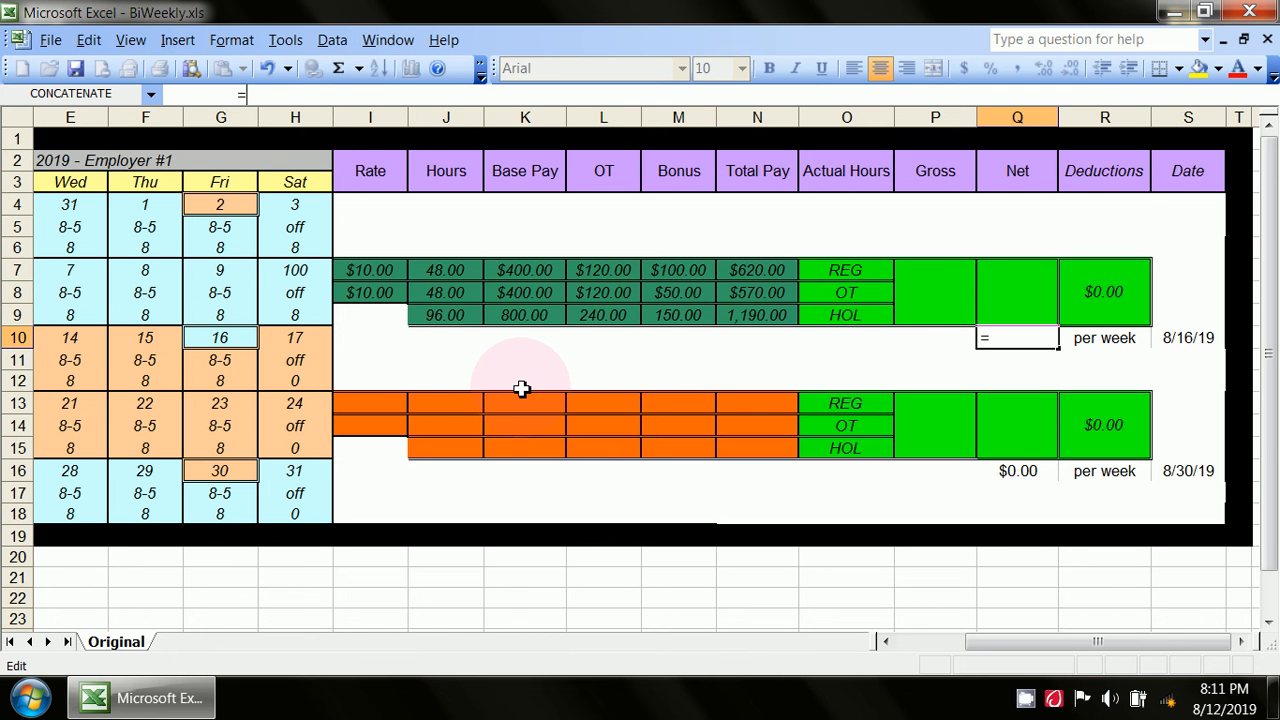
click(1028, 289)
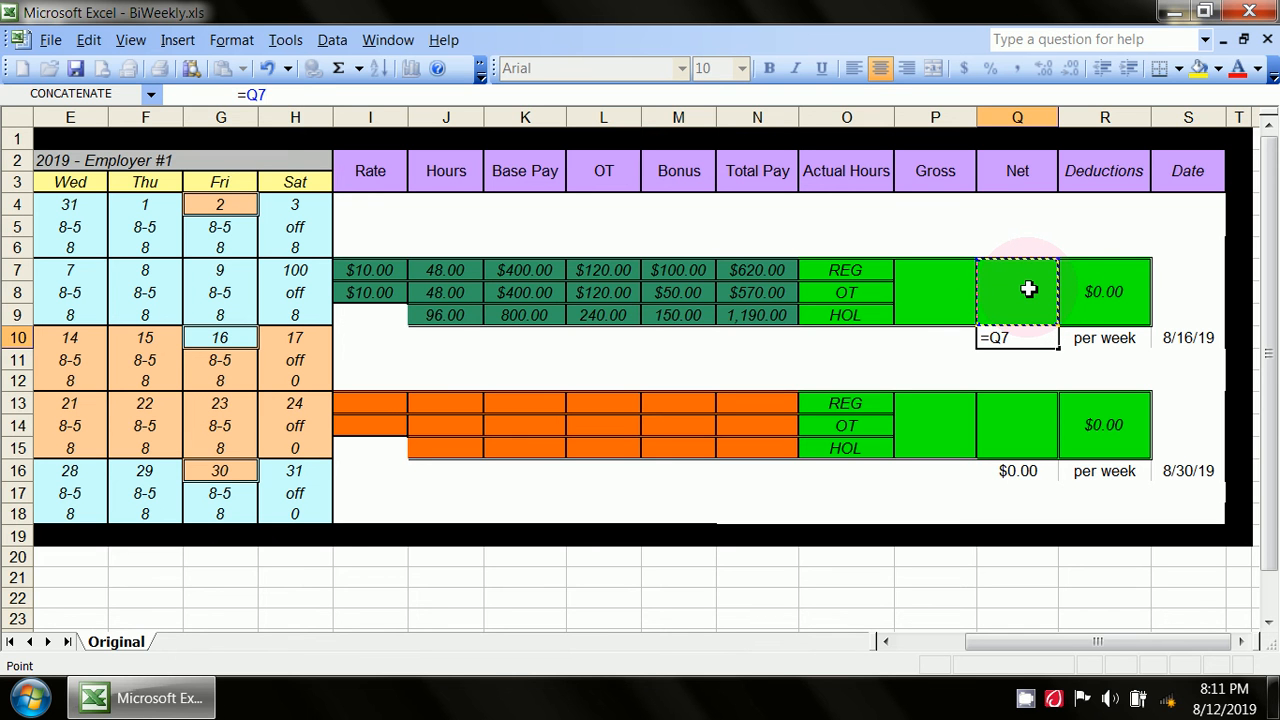
click(255, 94)
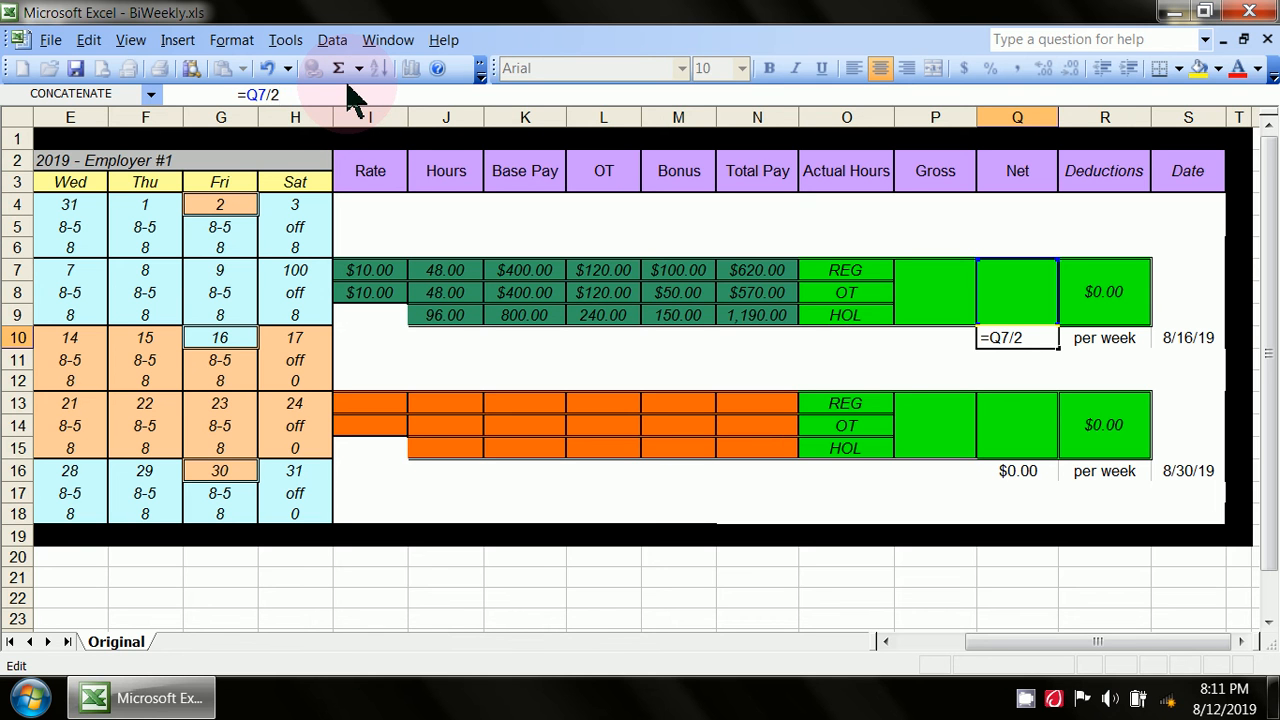
key(Return)
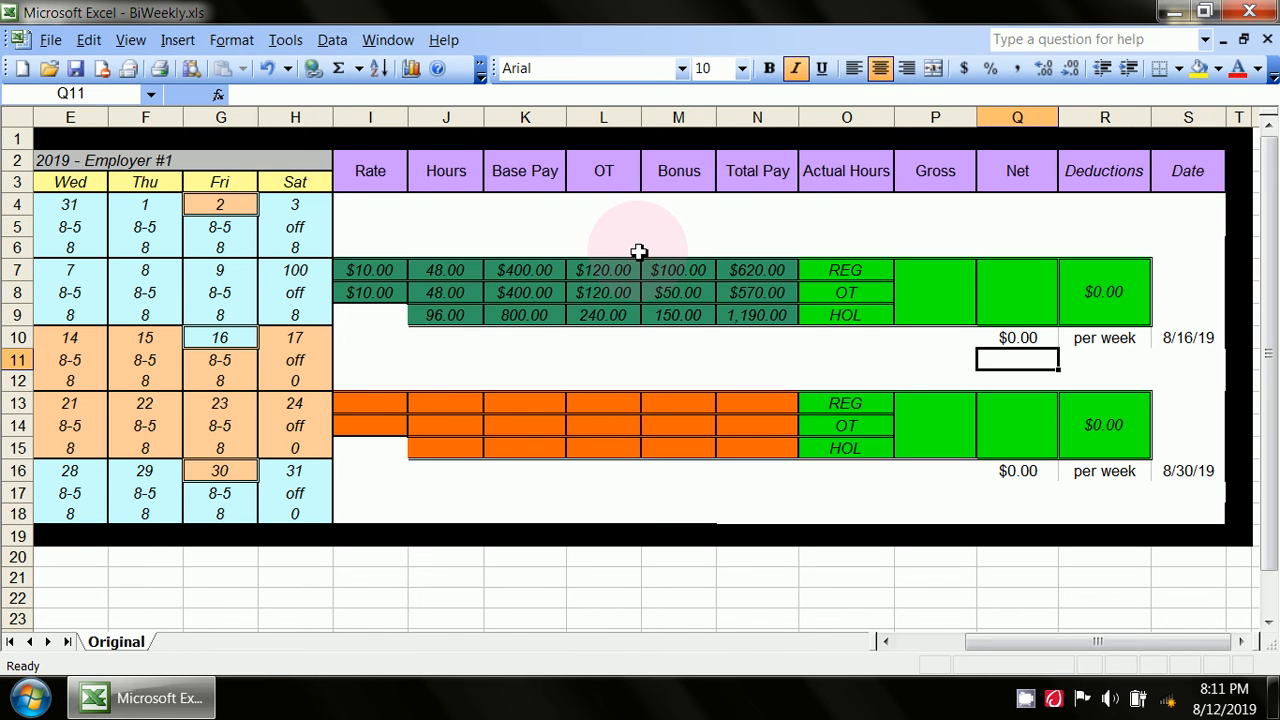
Enter 1190 as the net pay in cell Q7 to test the per-week and deductions formulas
click(1018, 288)
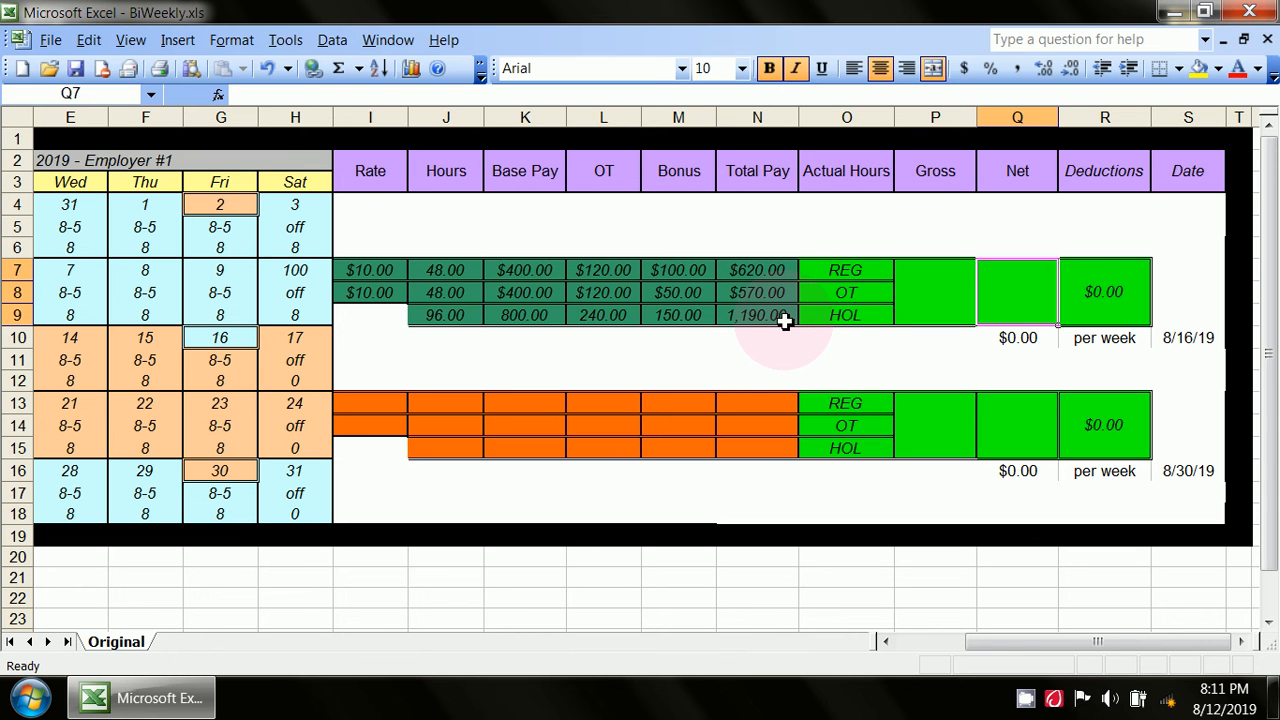
double_click(1010, 295)
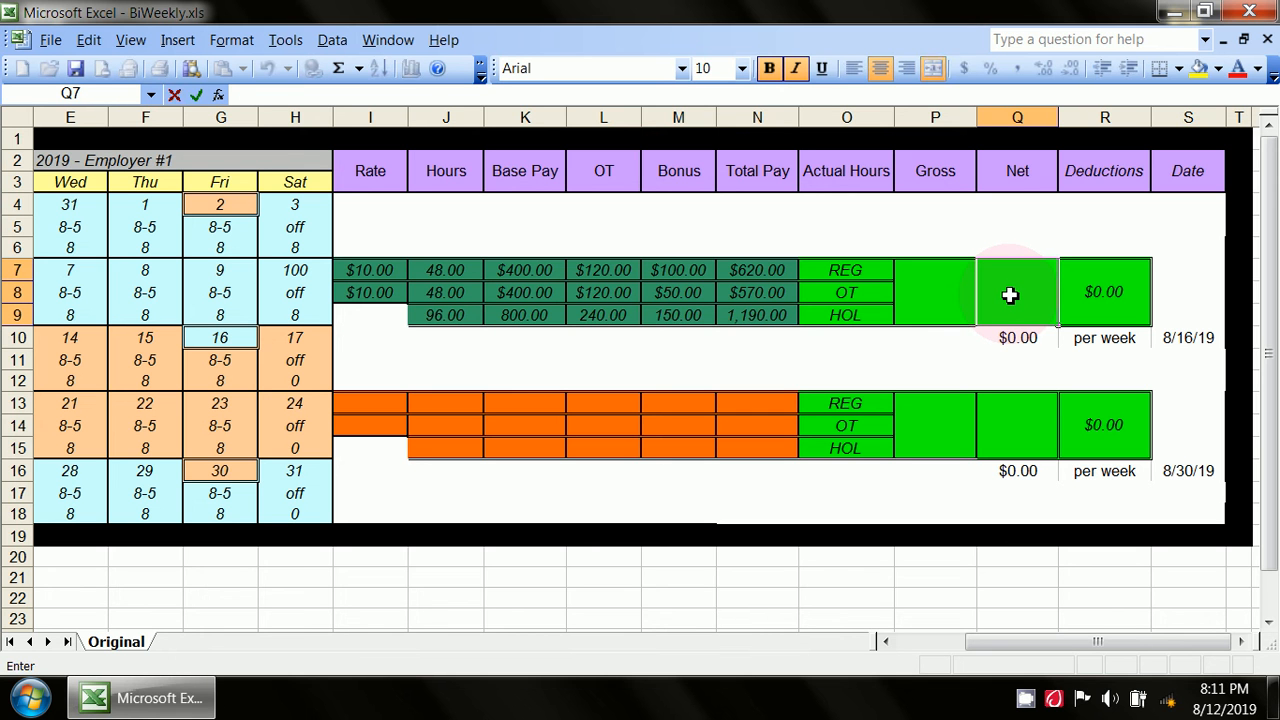
text(1190)
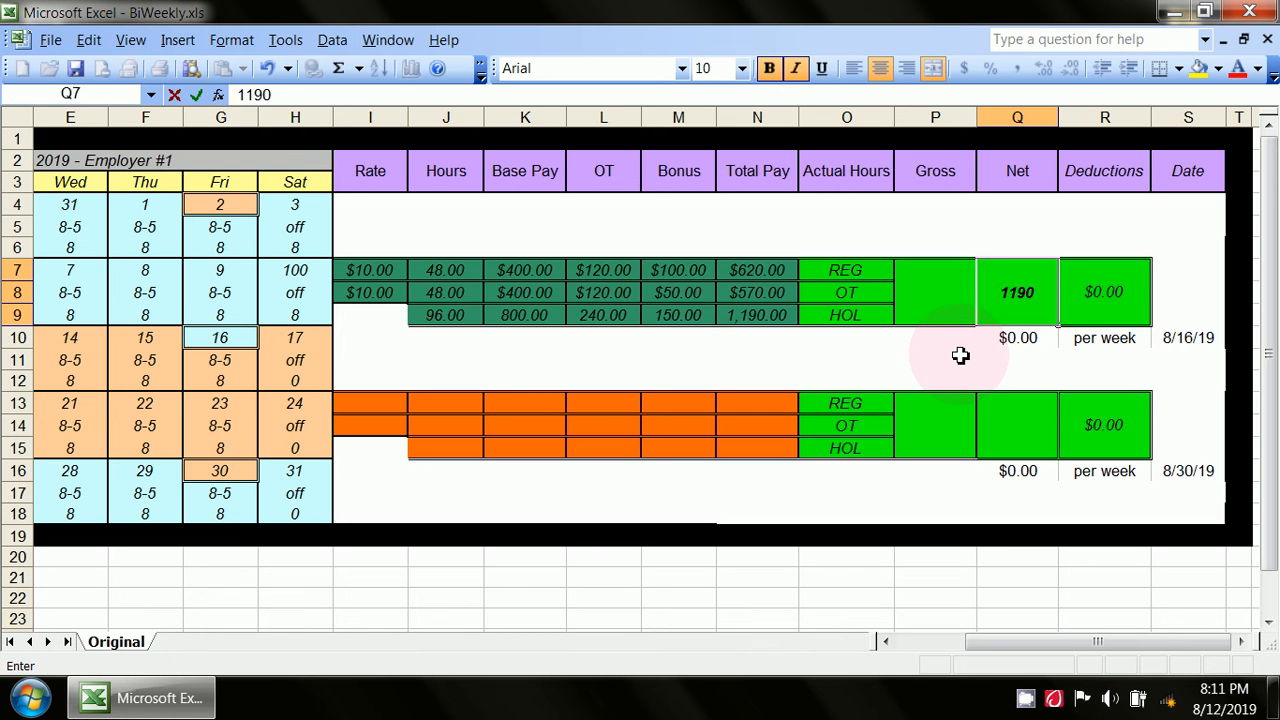
click(960, 357)
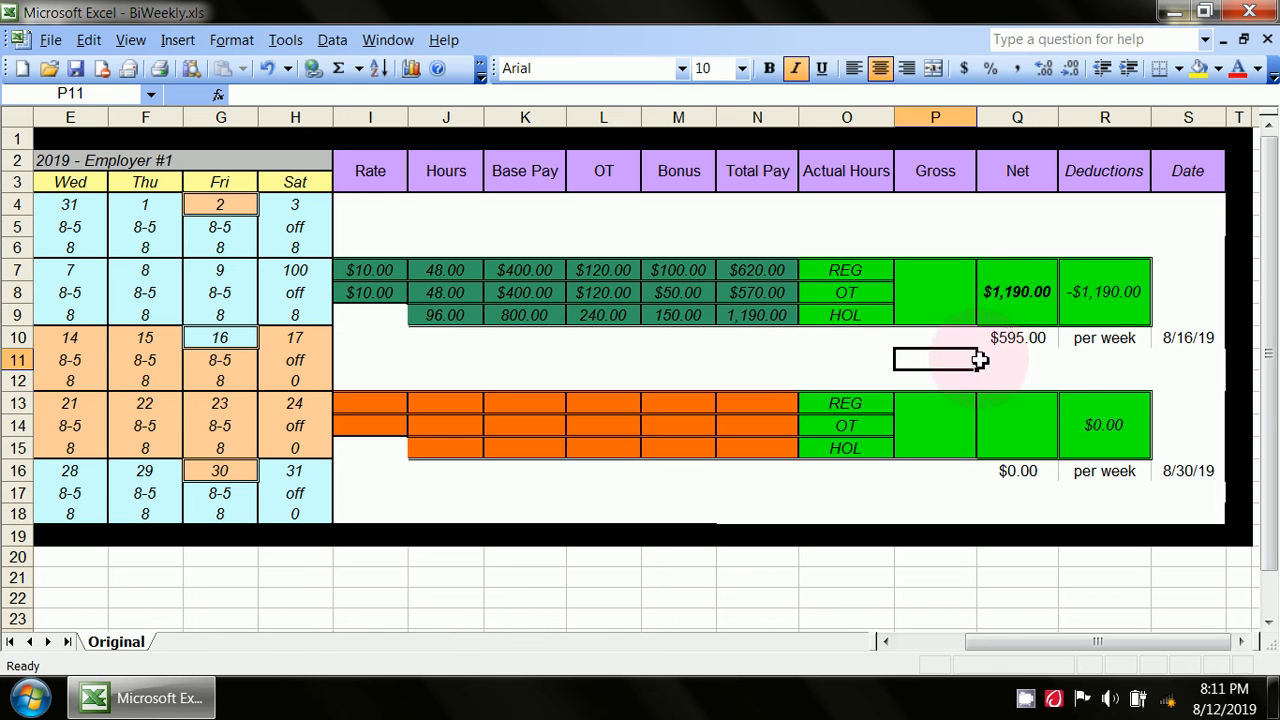
Clear the Deductions formula in cell R7 and the test net amount in cell Q7
click(1110, 290)
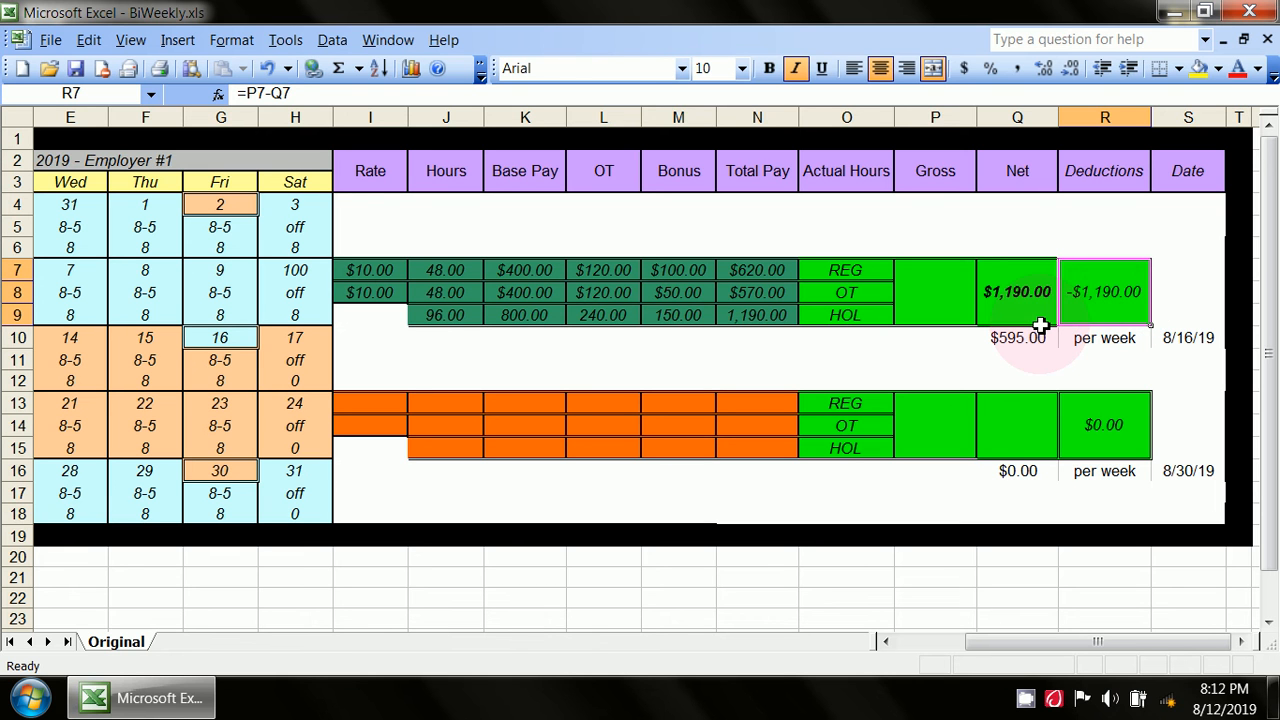
click(1041, 293)
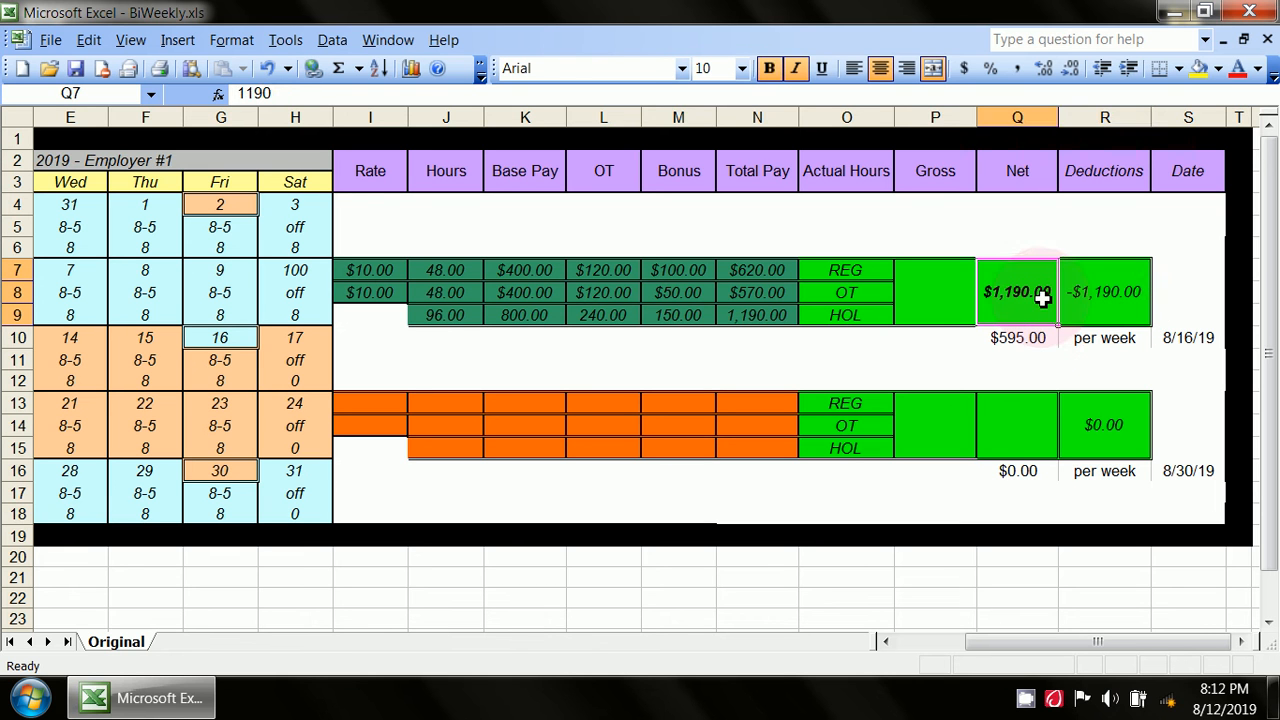
click(959, 291)
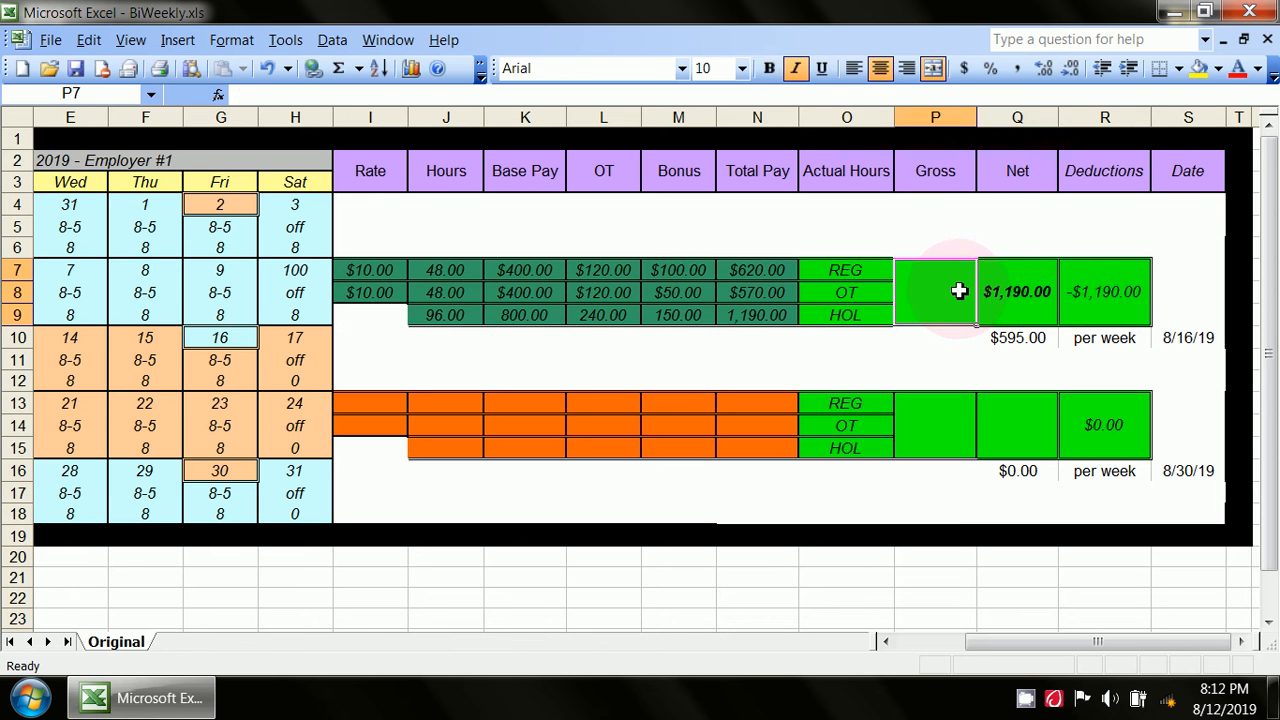
click(1088, 290)
click(943, 293)
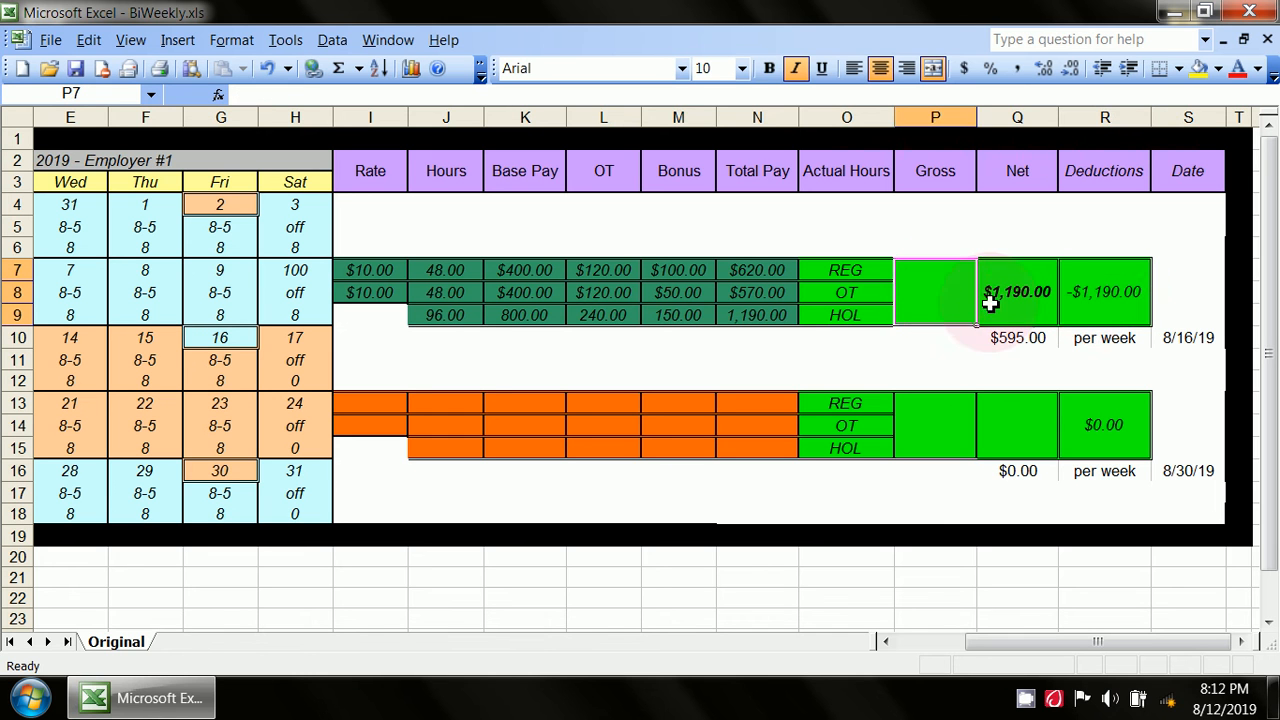
click(1025, 290)
click(1109, 290)
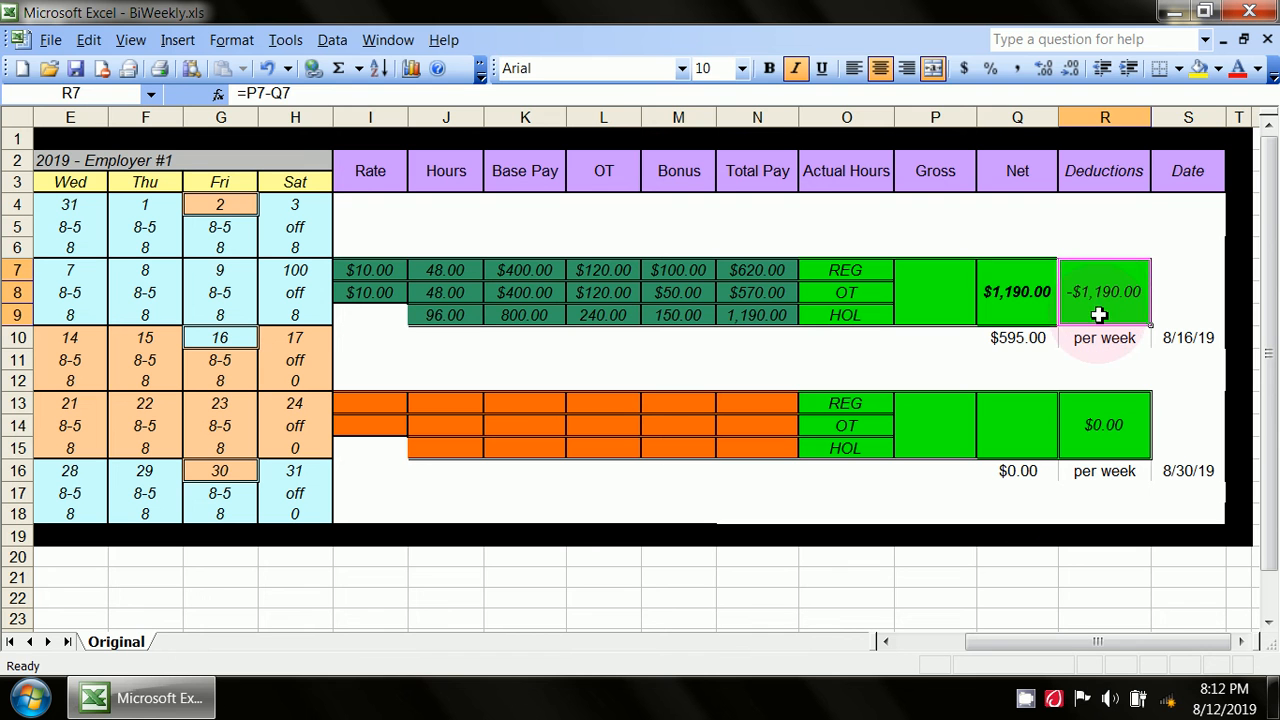
key(BackSpace)
click(1032, 306)
key(BackSpace)
click(939, 375)
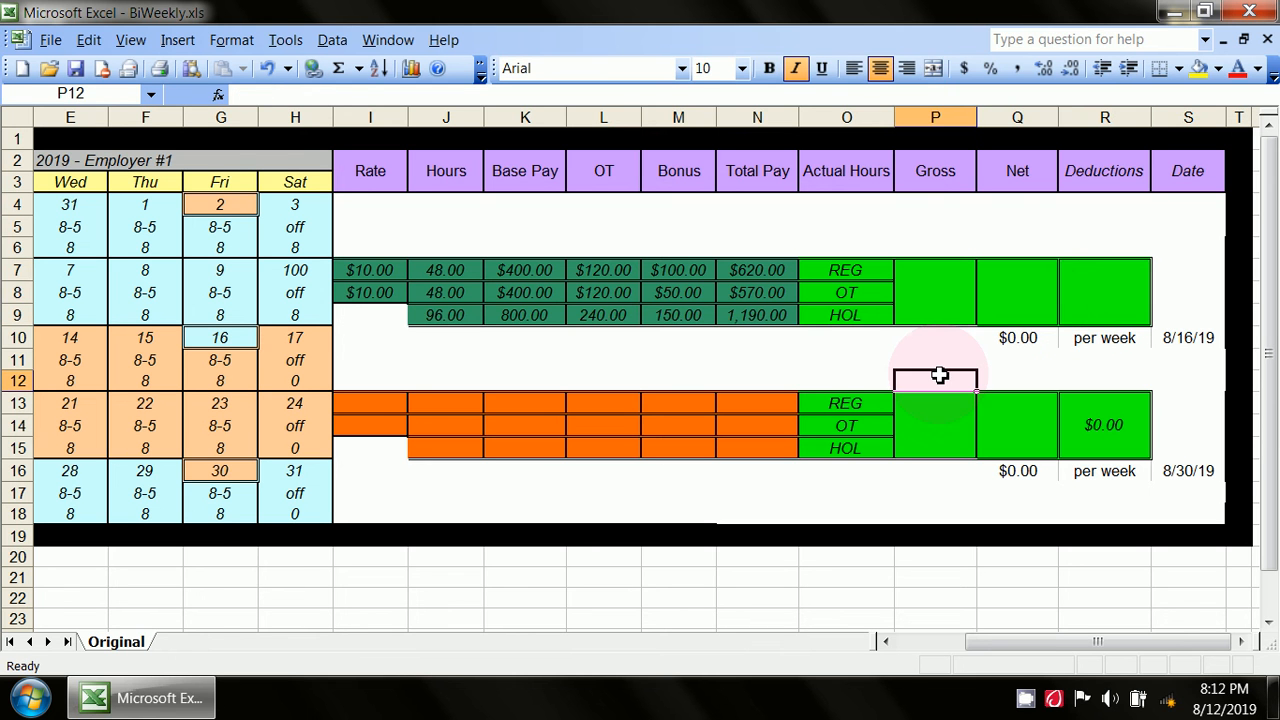
Re-enter the first pay period's deductions formula =P7-Q7 in cell R7, subtracting net from gross
click(1110, 295)
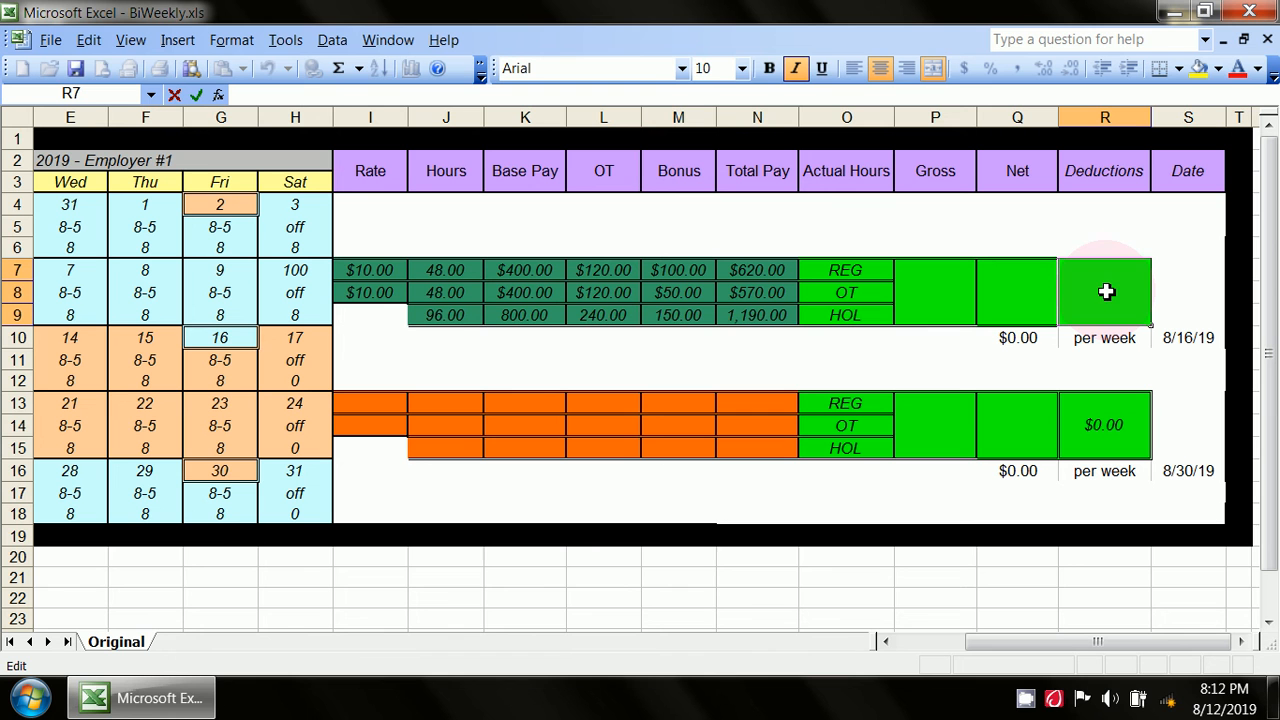
double_click(1107, 293)
click(286, 96)
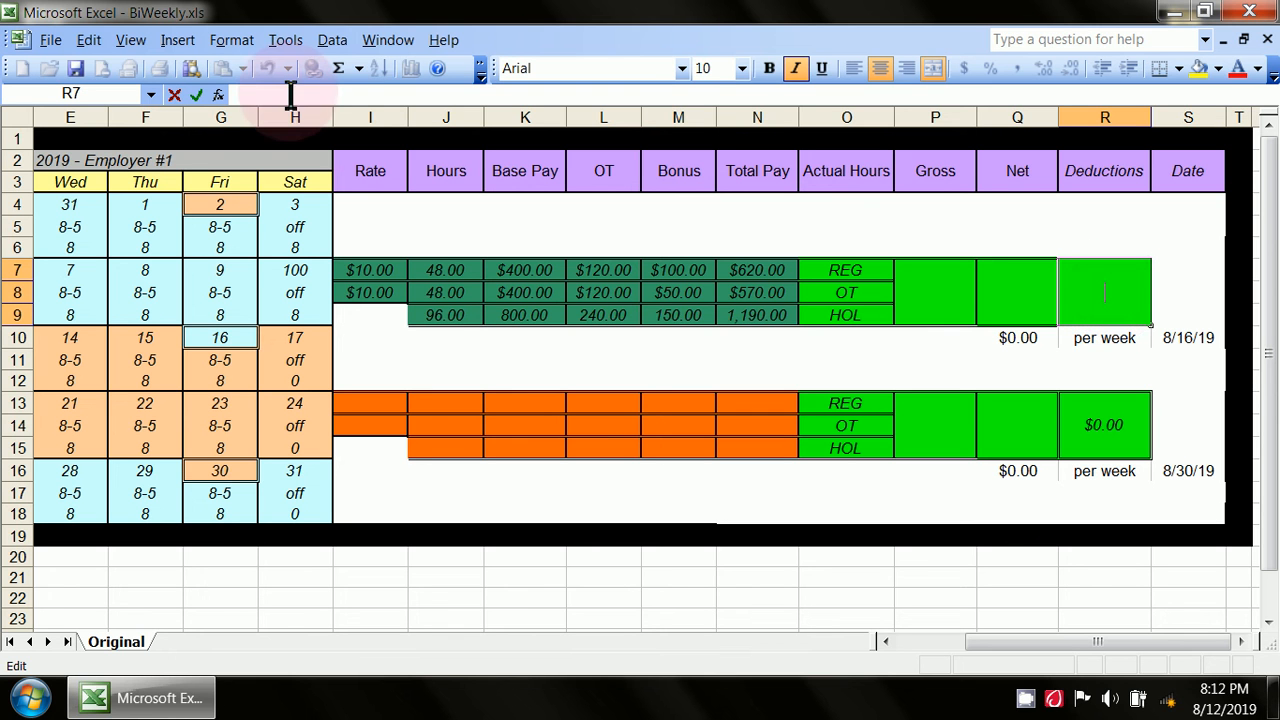
text(=)
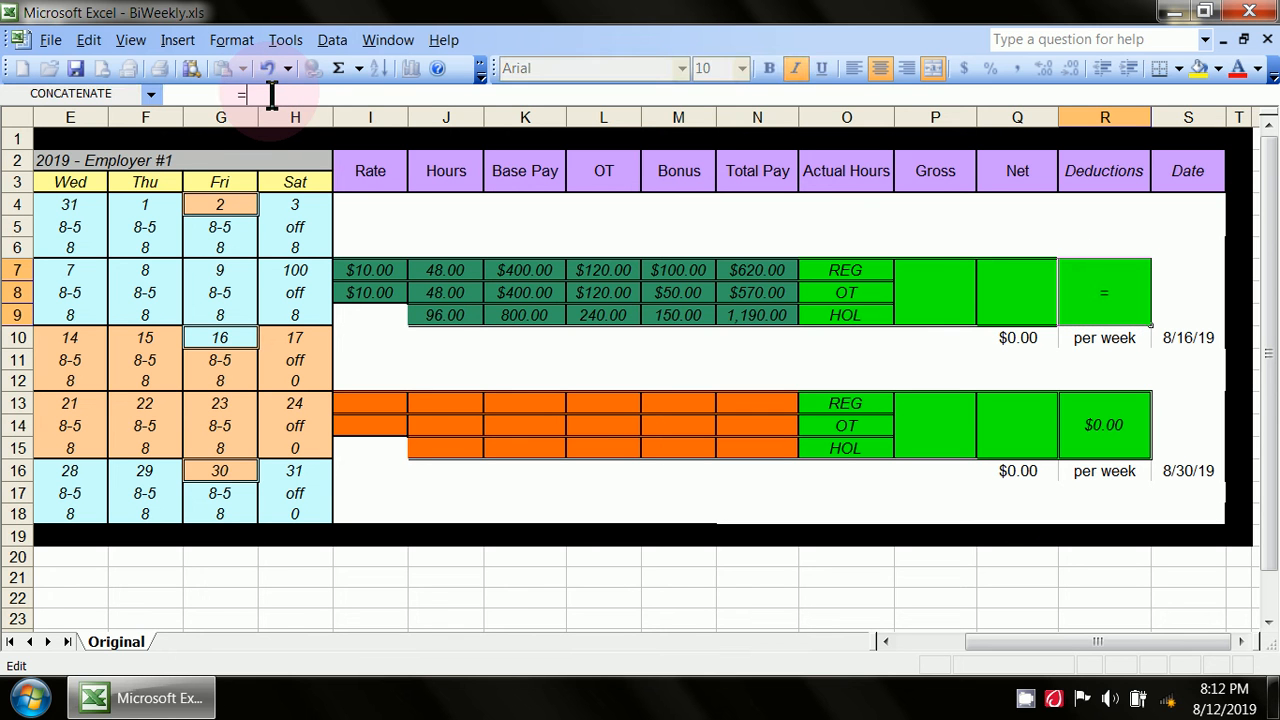
click(951, 307)
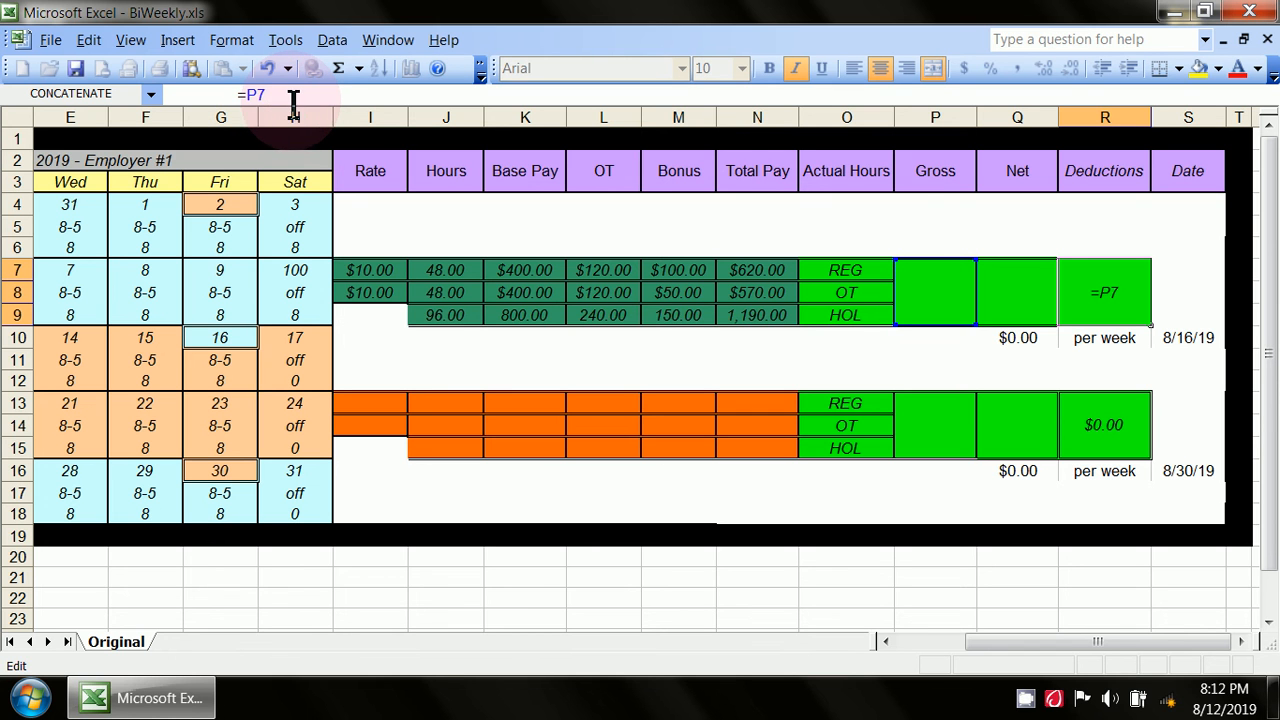
text(-)
click(1017, 305)
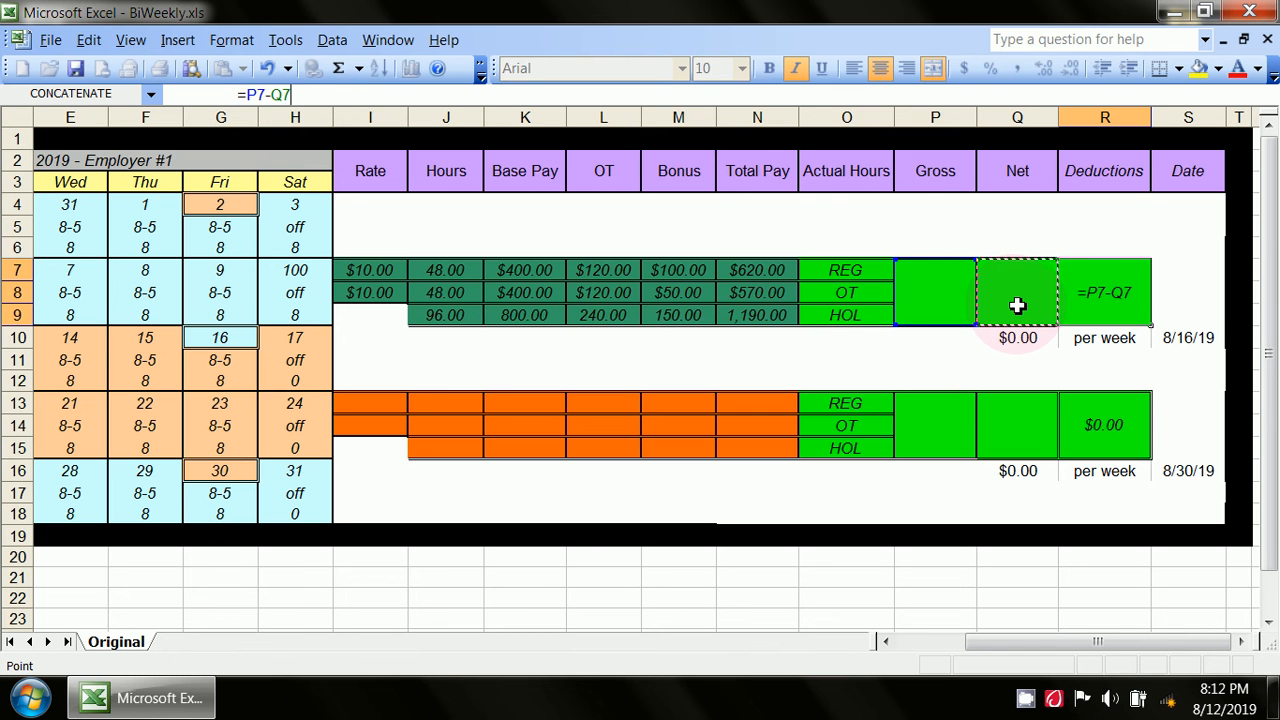
key(Return)
click(1179, 293)
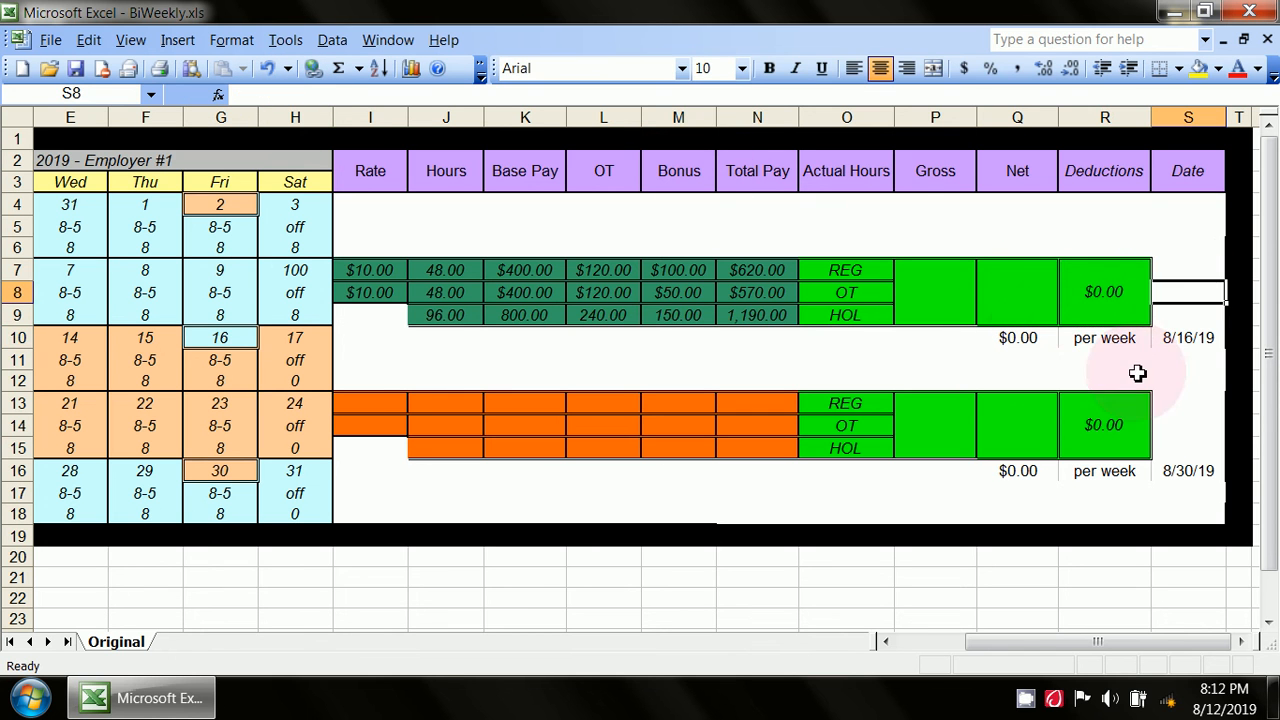
click(967, 358)
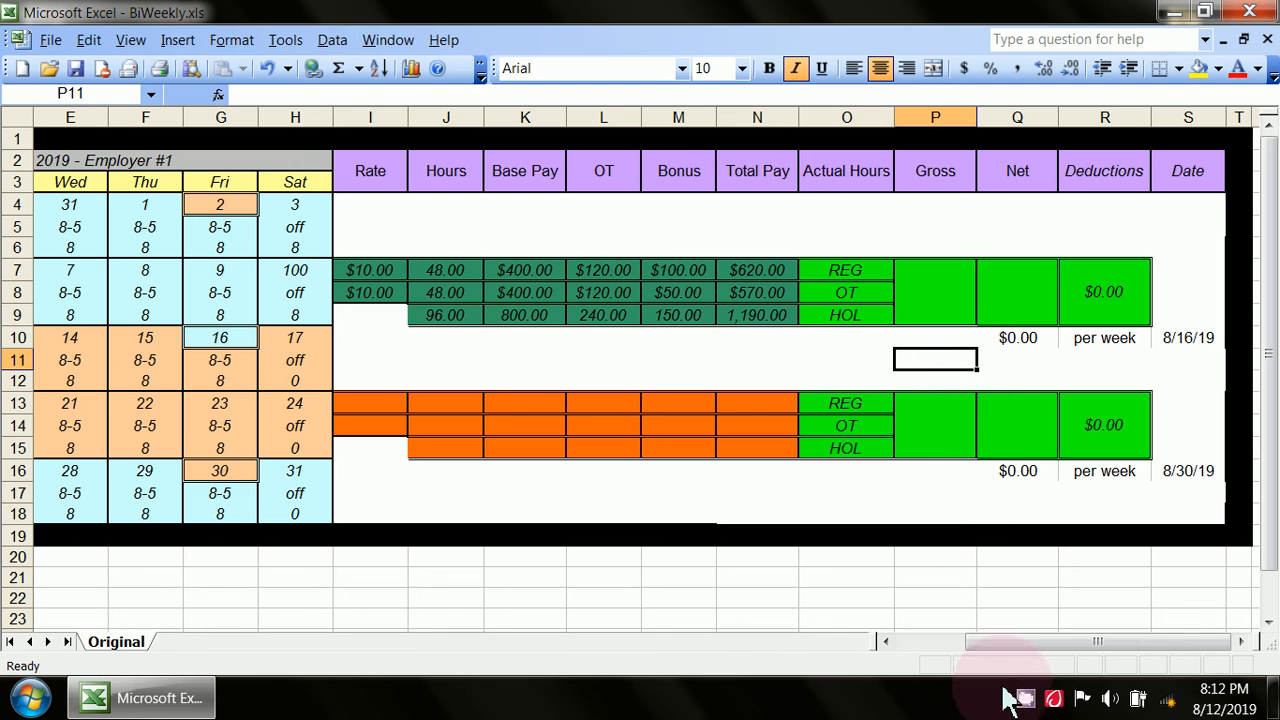
drag(975, 648, 922, 655)
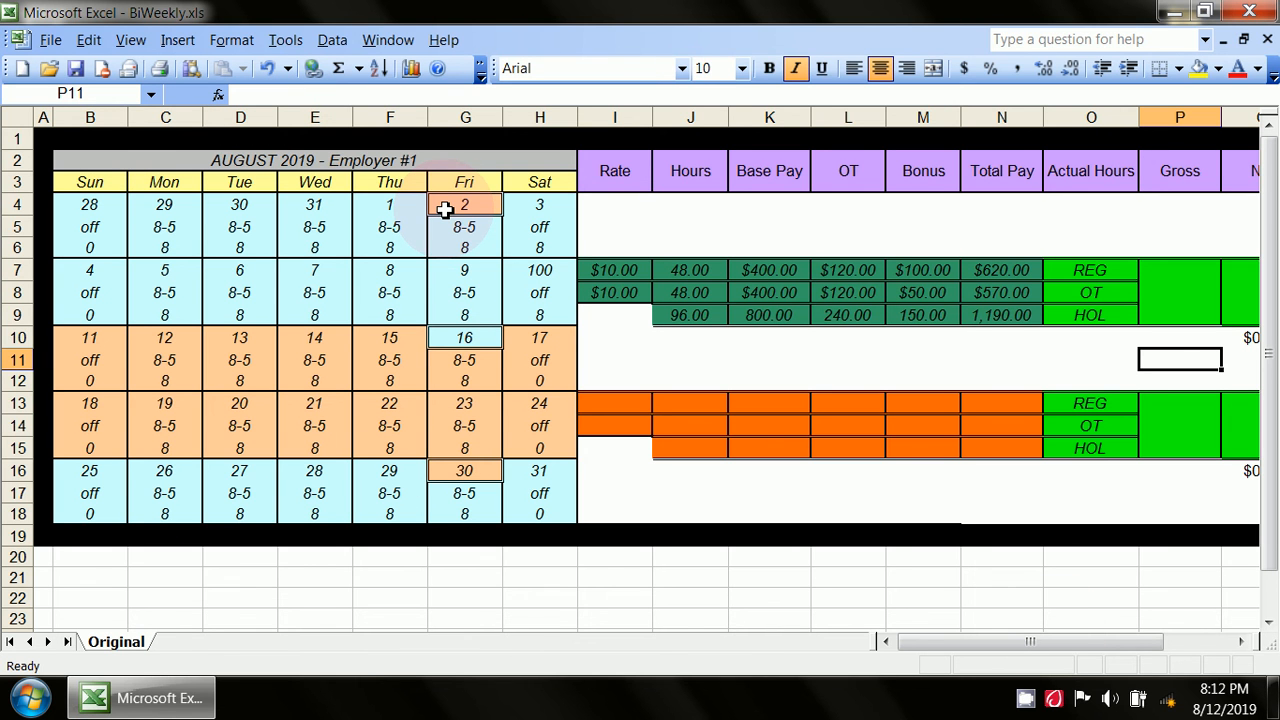
drag(1060, 642, 1137, 709)
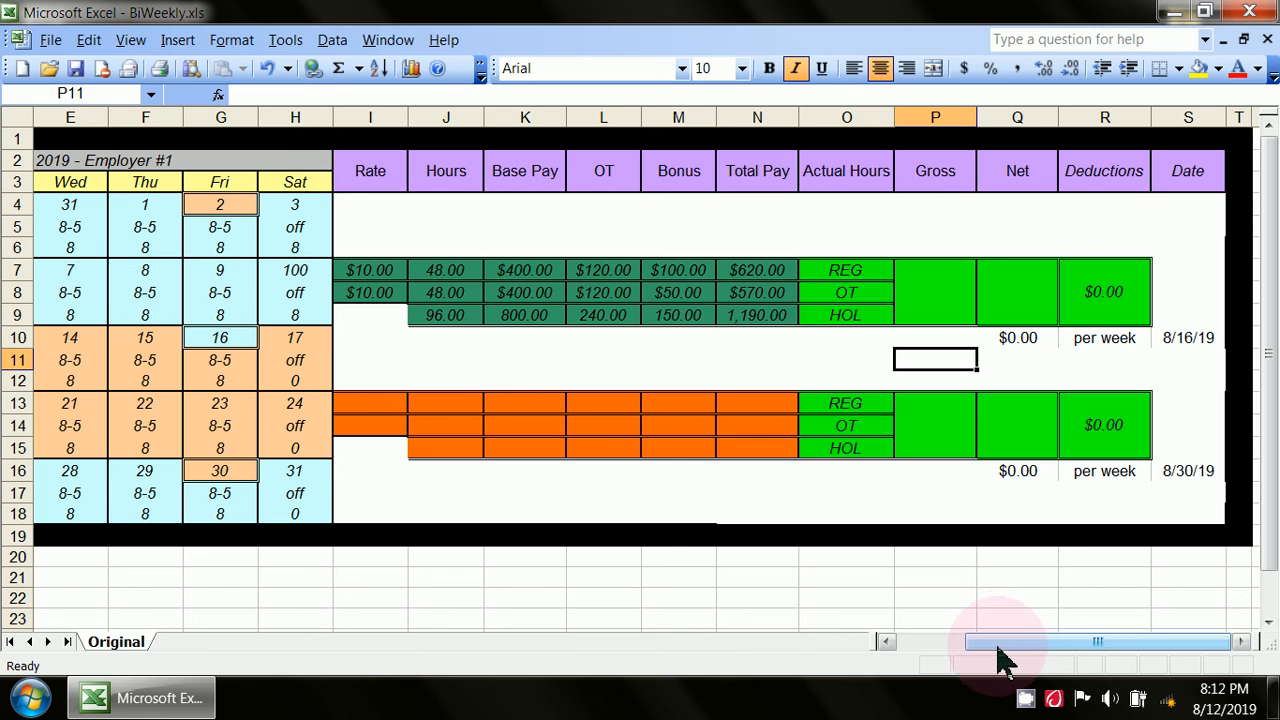
click(1025, 700)
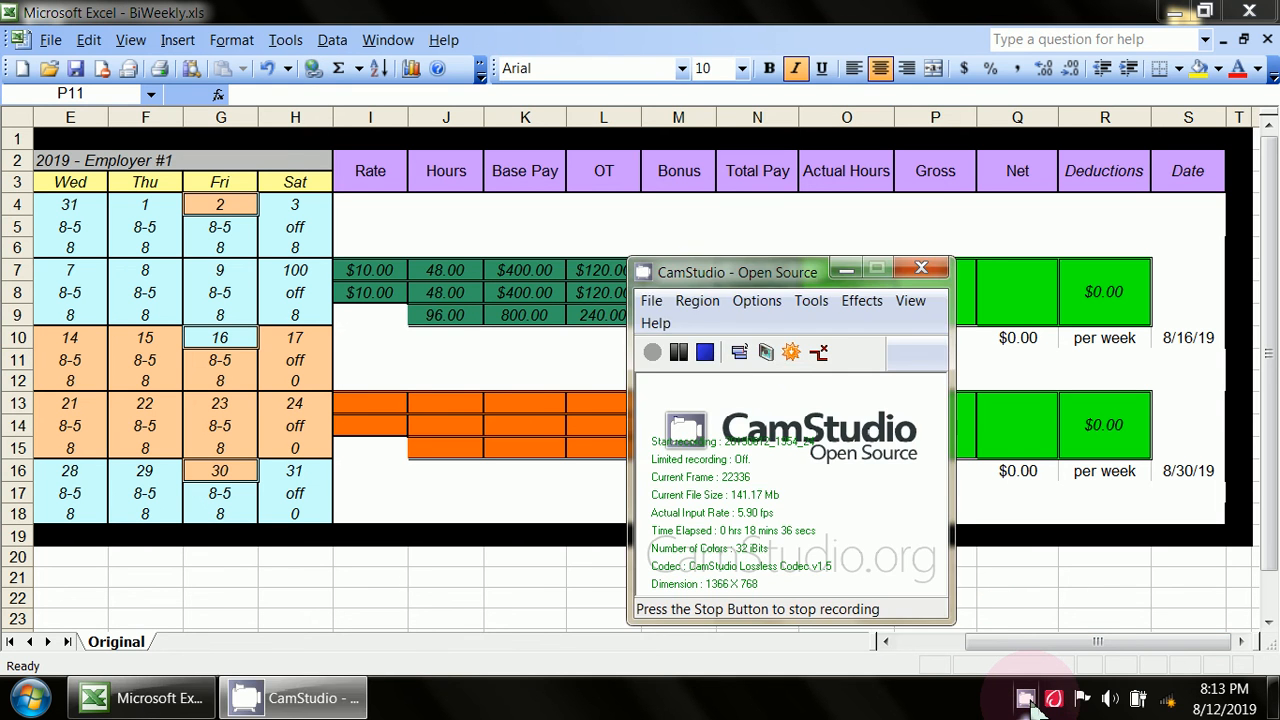